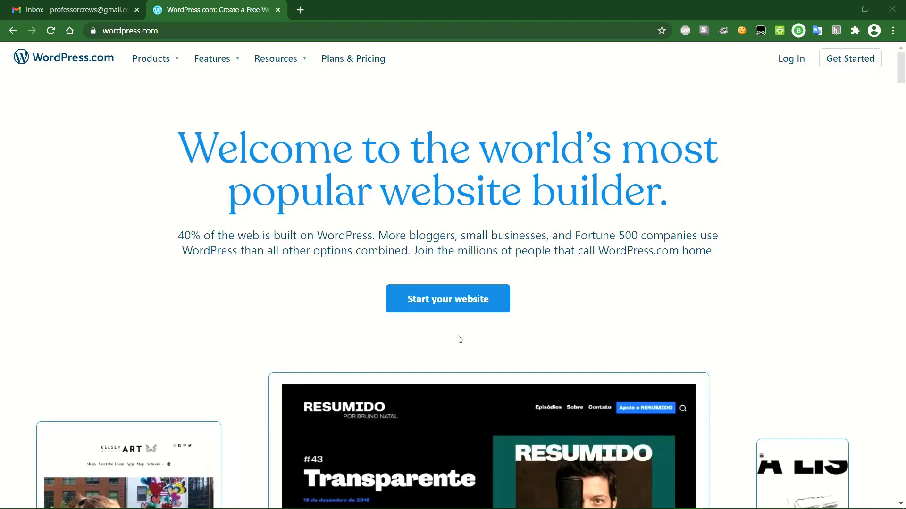
- Start creating a new website, then discard the username typed into the signup form
left_click(454, 304)
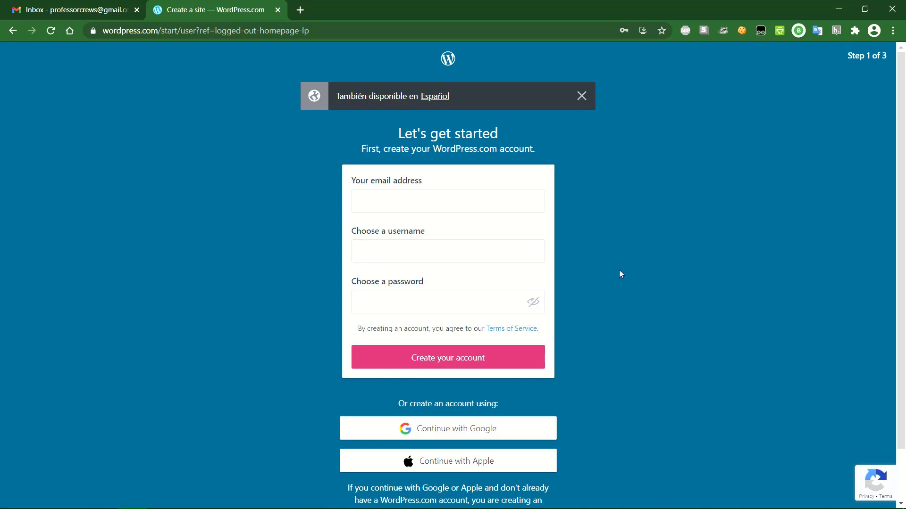
scroll(619, 274, "down", 1)
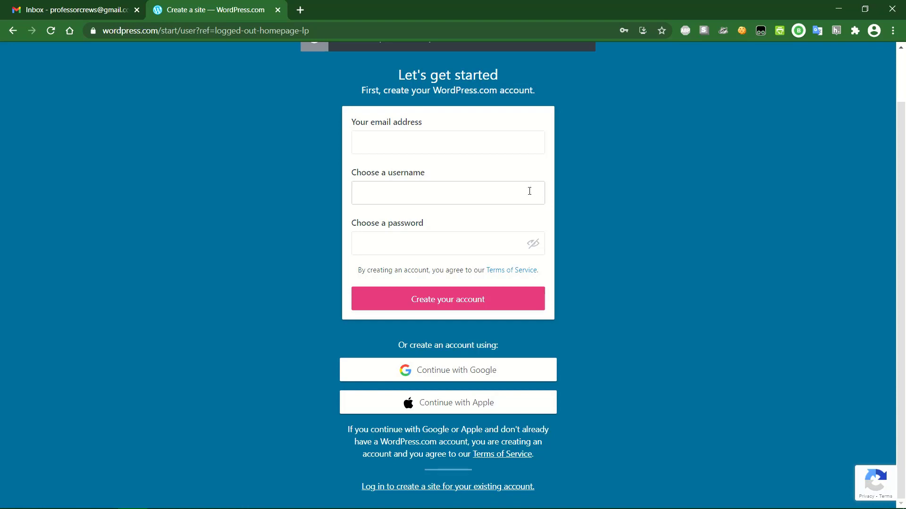
left_click(454, 194)
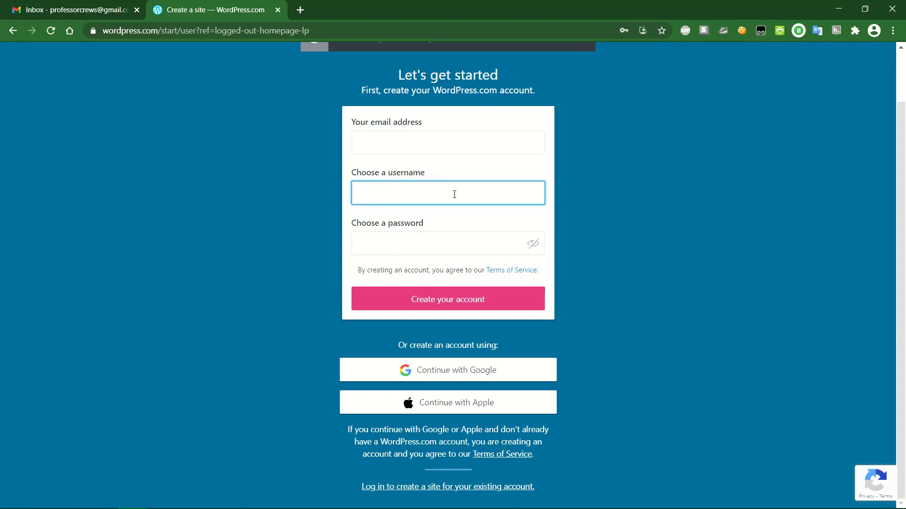
type("profcrews")
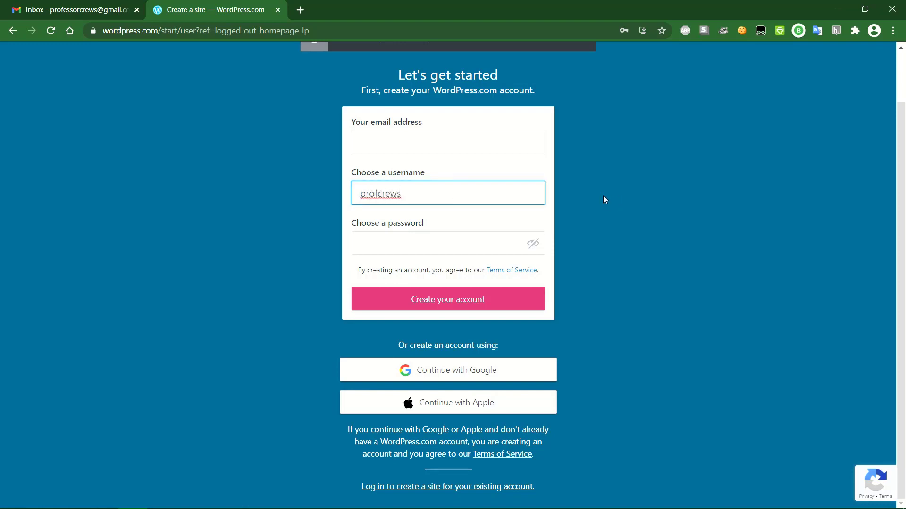
left_click_drag(403, 191, 351, 202)
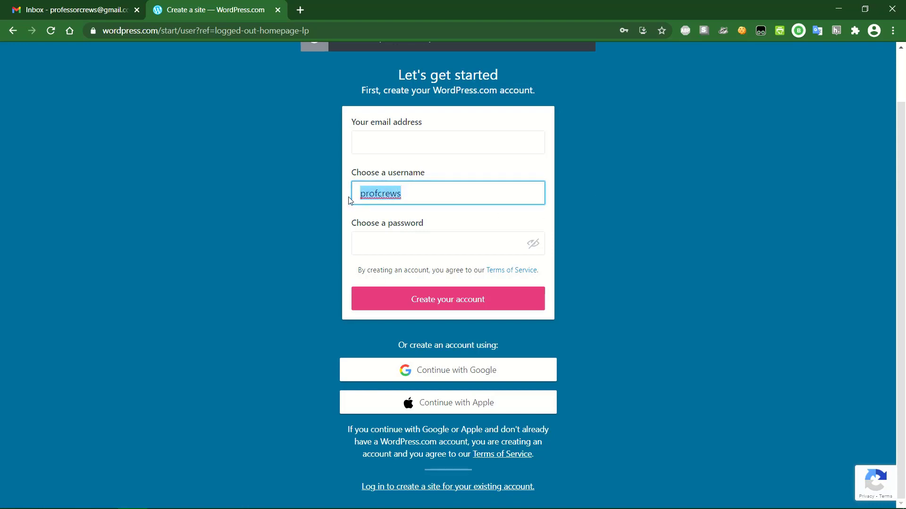
key("BackSpace")
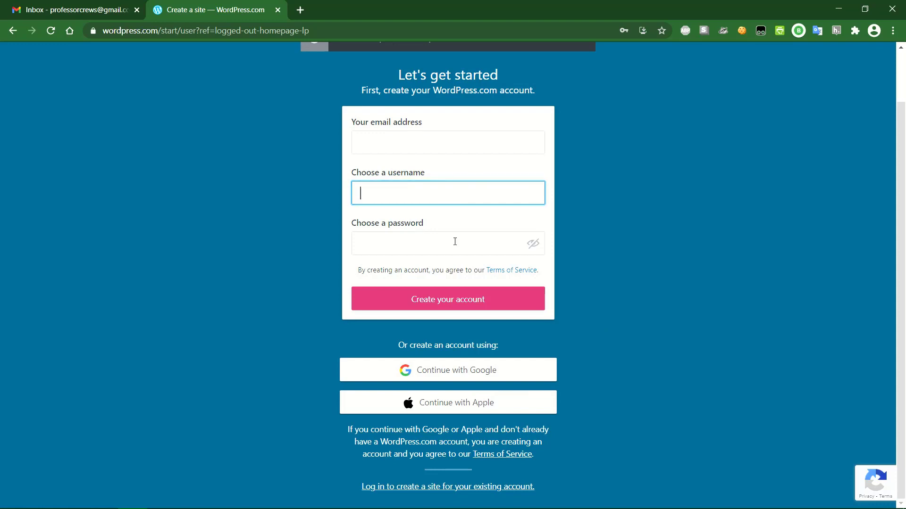
- Switch to logging in with the existing account and sign in with the saved credentials
left_click(604, 282)
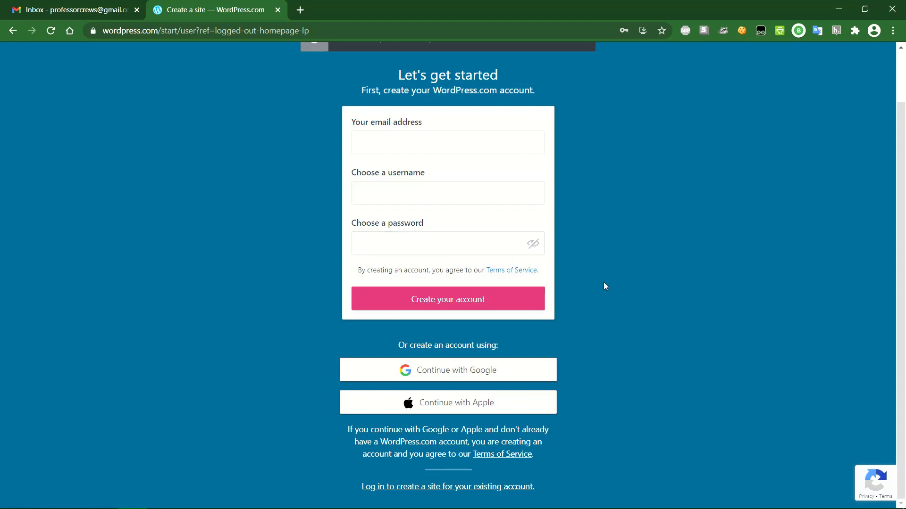
left_click(474, 498)
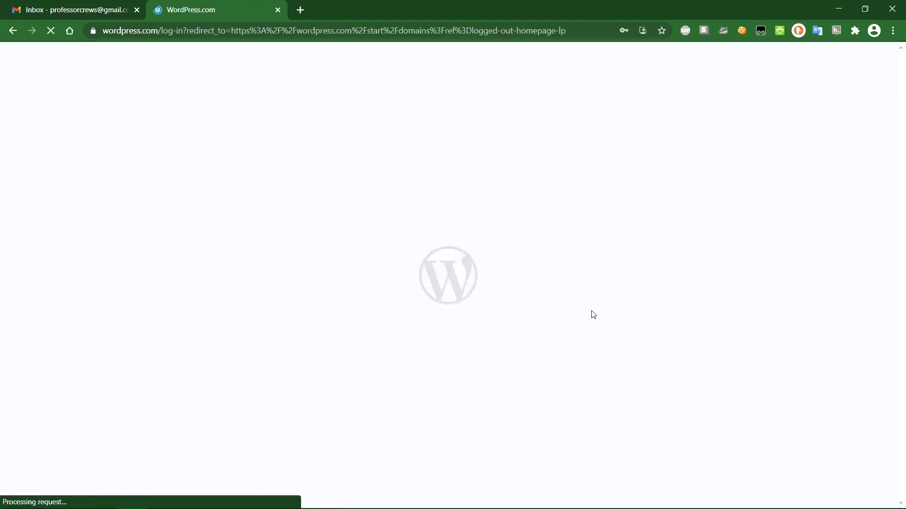
left_click(470, 277)
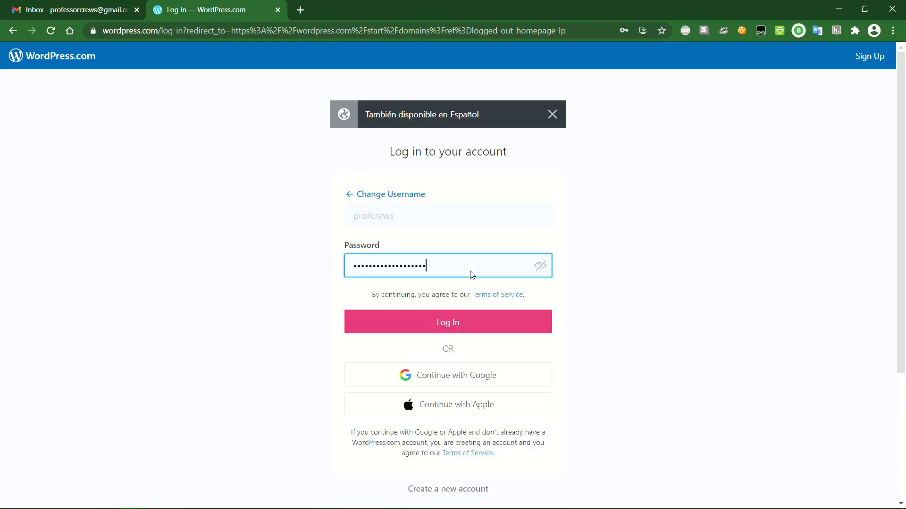
left_click(494, 321)
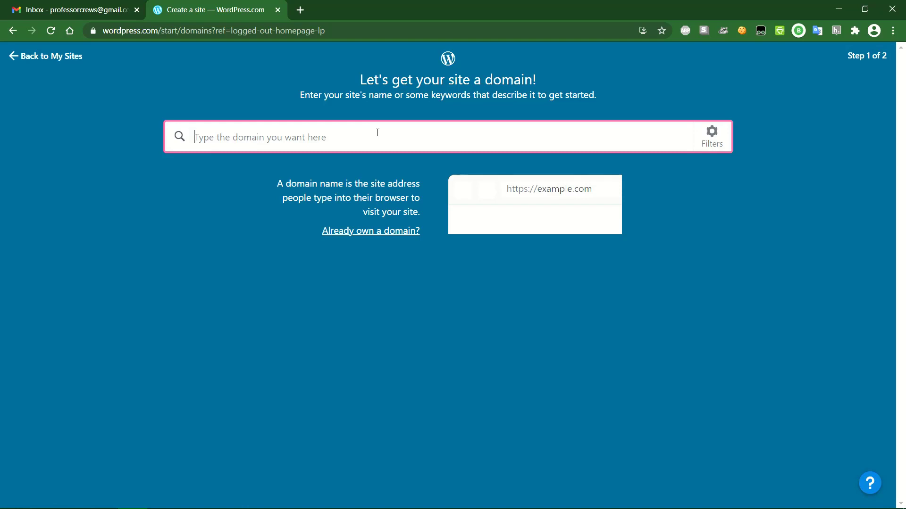
- Search domains for 'globalreligion' and scroll through the suggested addresses like globalrites.com
type("globalr")
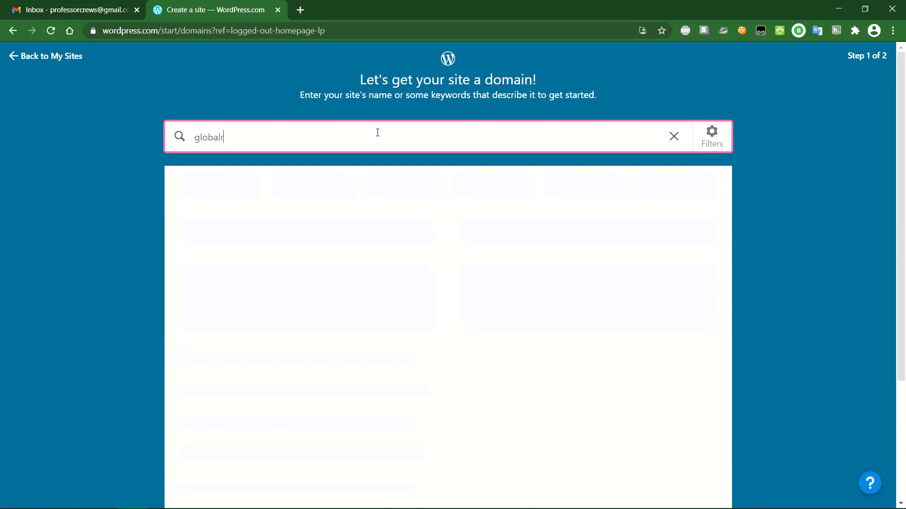
type("eligion")
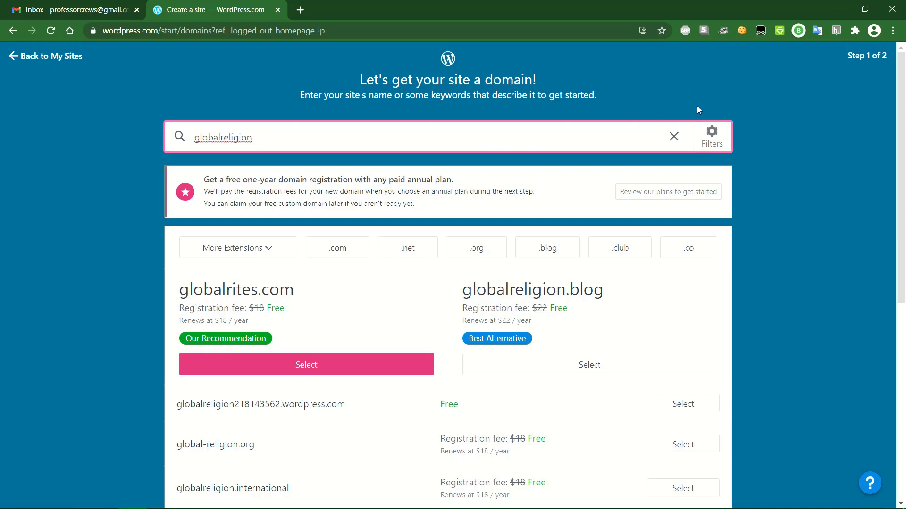
scroll(751, 170, "down", 1)
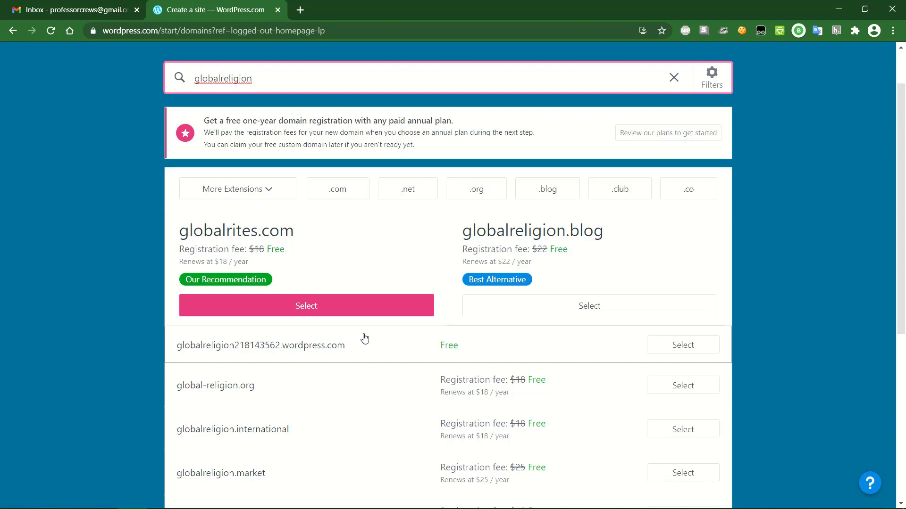
scroll(259, 366, "down", 2)
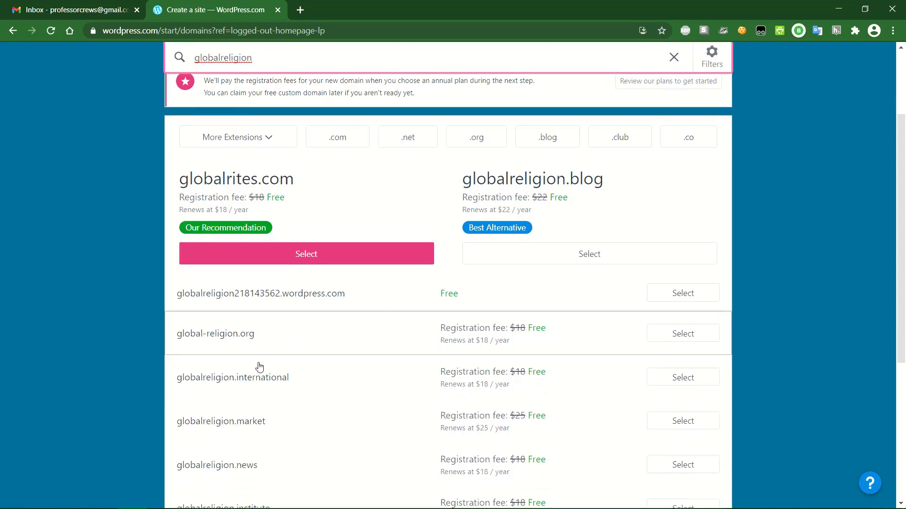
scroll(259, 366, "down", 4)
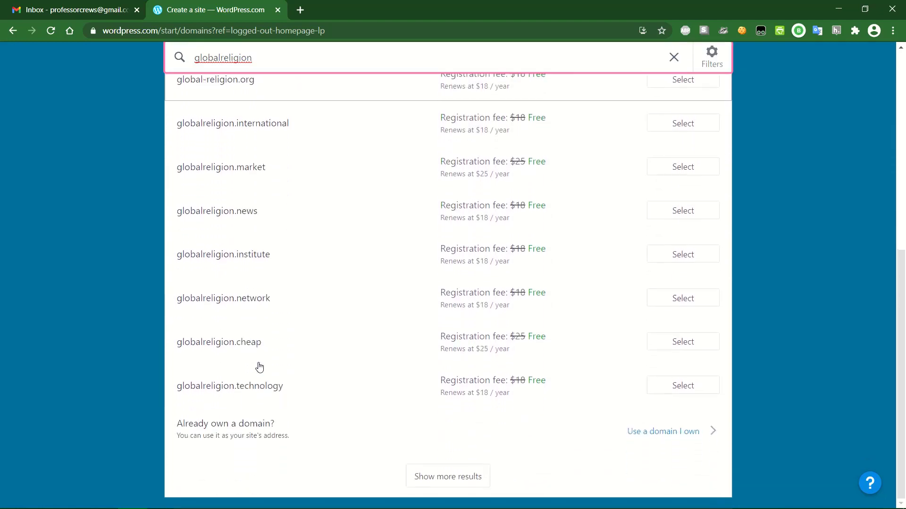
scroll(264, 398, "up", 6)
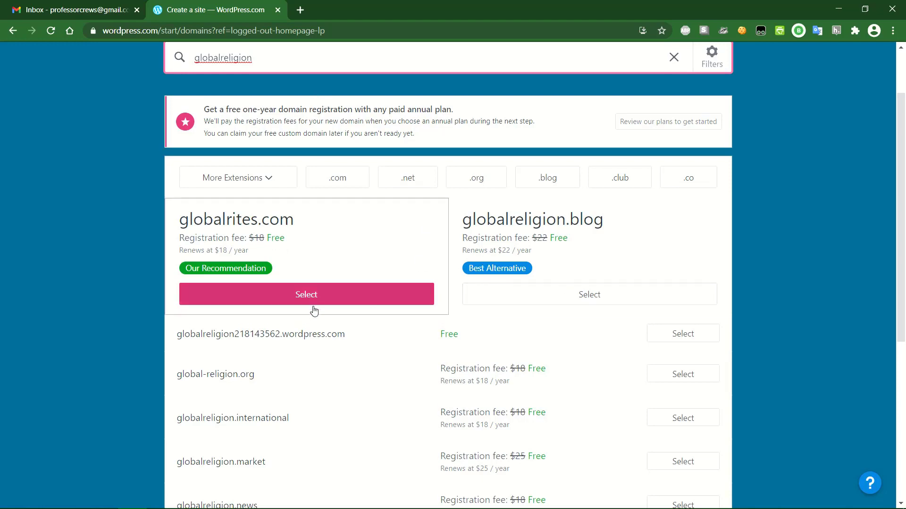
scroll(283, 378, "down", 2)
scroll(269, 278, "up", 3)
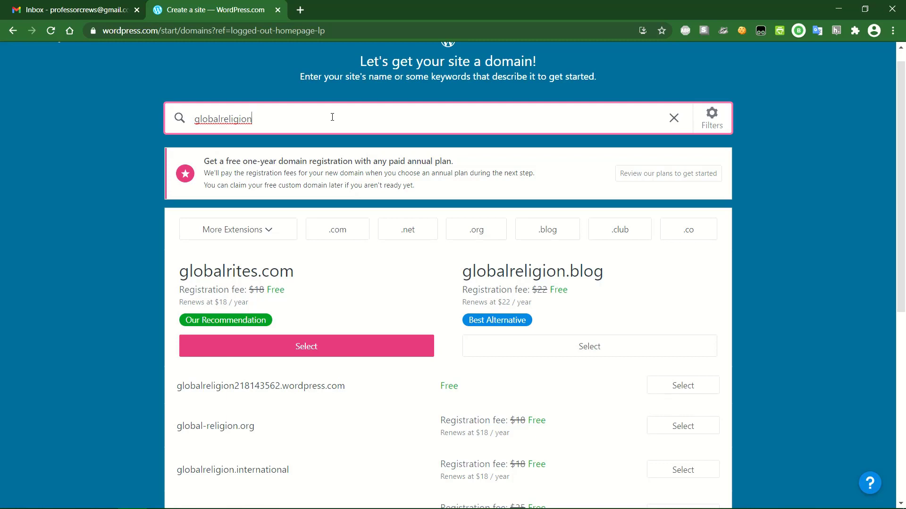
- Change the domain search to 'teachingglobalreligions' and select the free teachingglobalreligions.wordpress.com address
type("101")
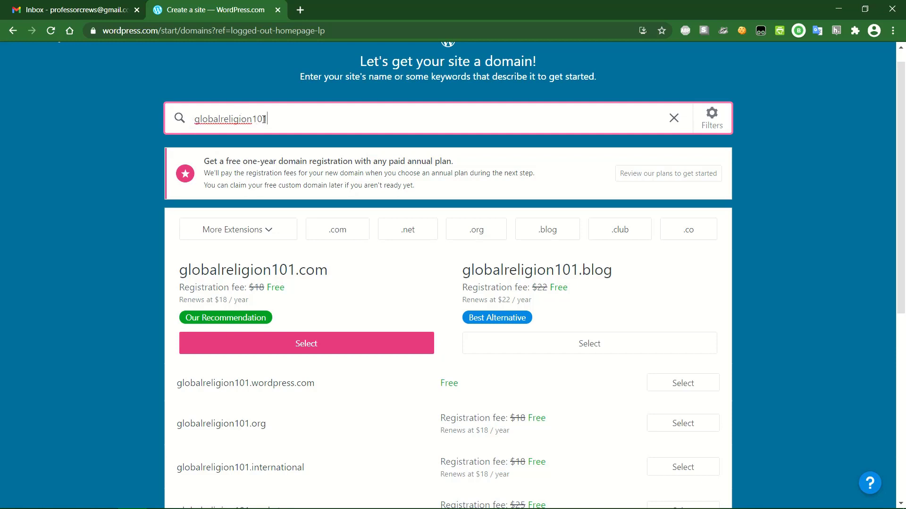
left_click_drag(267, 118, 251, 119)
type("s")
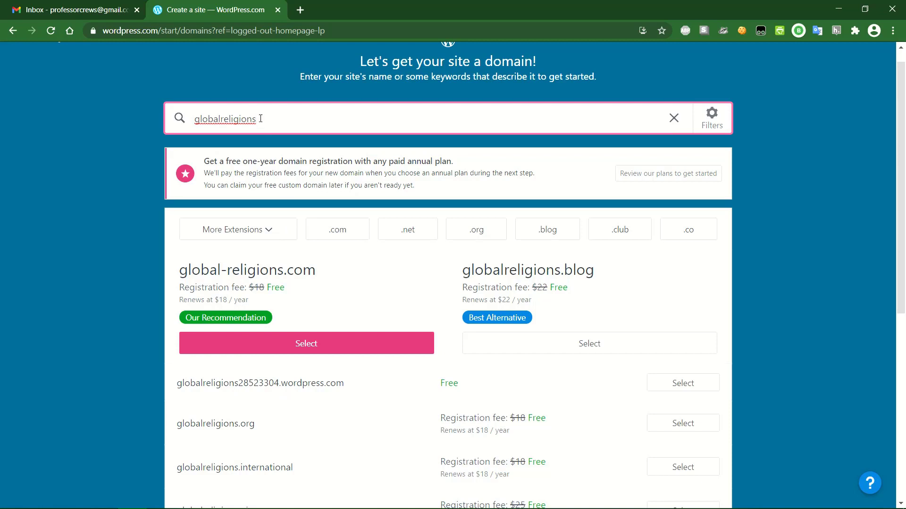
left_click(196, 118)
type("teaching")
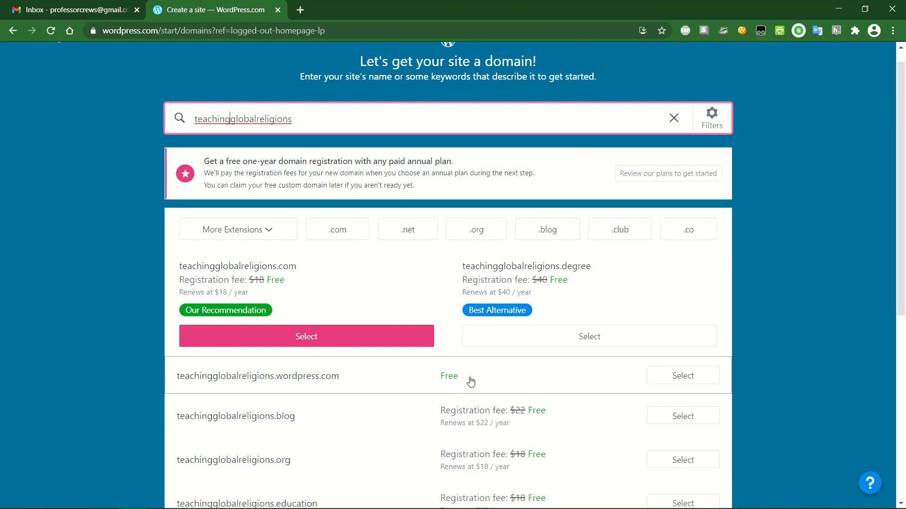
left_click(683, 382)
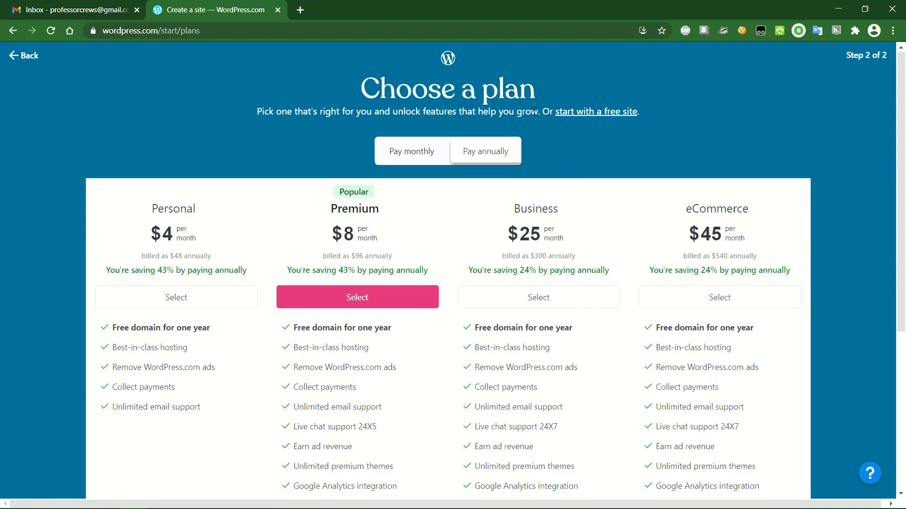
- Skip the Personal, Premium, Business and eCommerce plans and start with a free site
left_click_drag(532, 111, 649, 108)
left_click(622, 129)
left_click(616, 112)
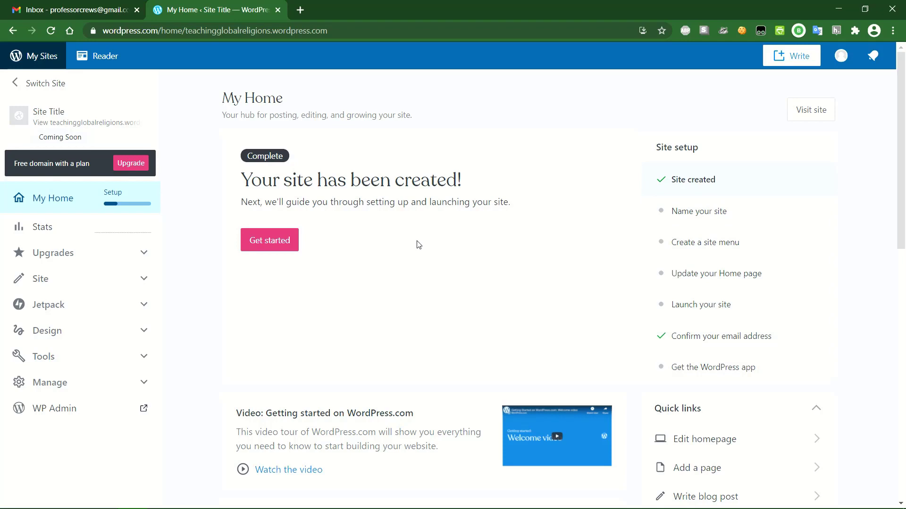
- Begin the guided setup and set the site title to 'Teaching Global Religions'
left_click(270, 242)
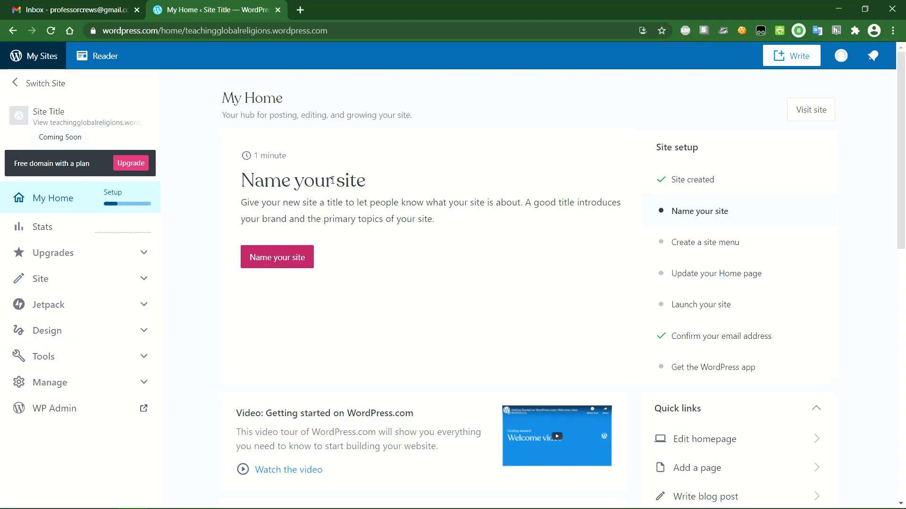
left_click(269, 263)
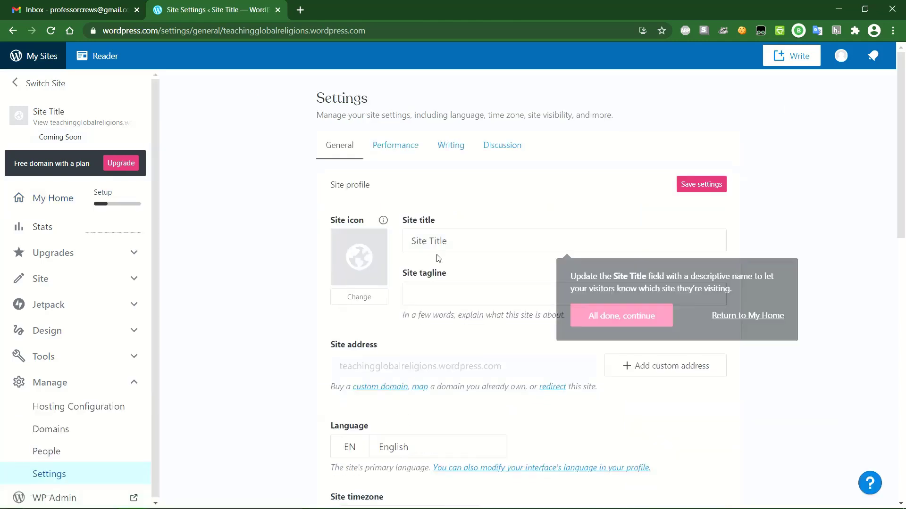
left_click_drag(457, 240, 406, 240)
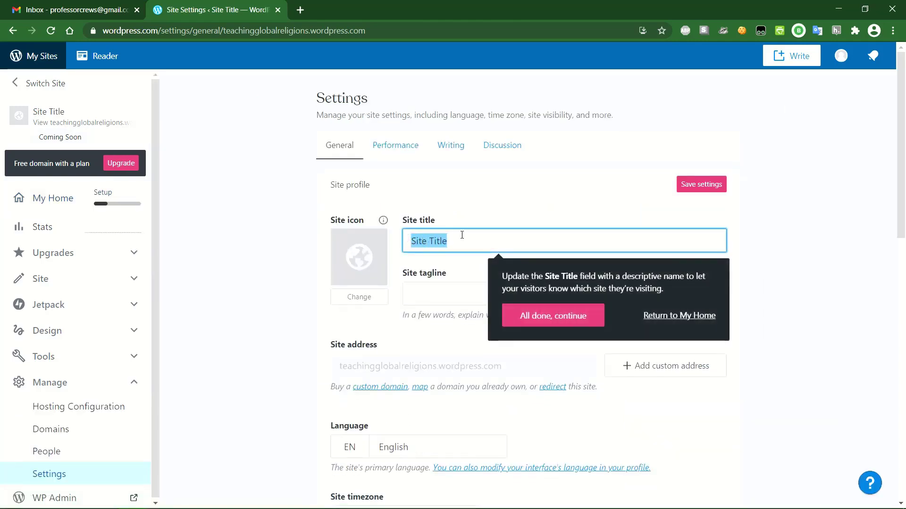
type("Teaching")
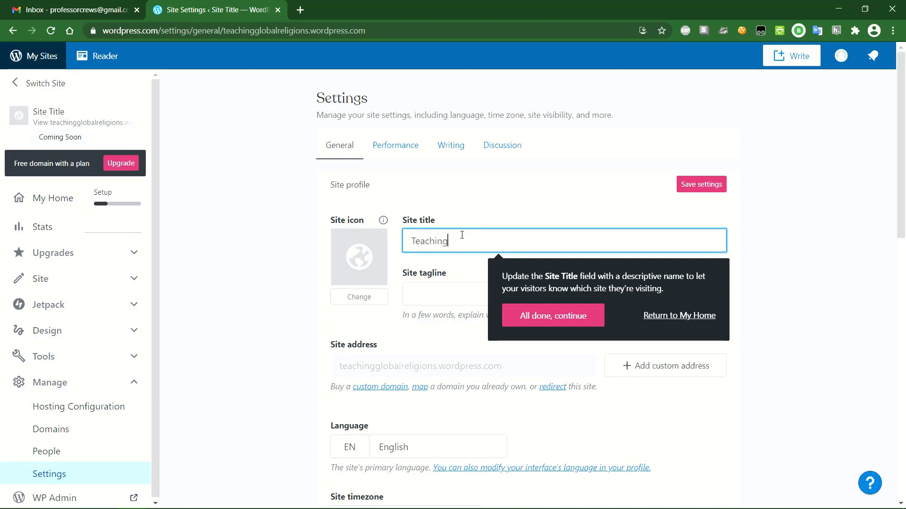
type(" Global Religions")
- Enter the tagline 'A class about global religions' and save the settings
left_click(451, 293)
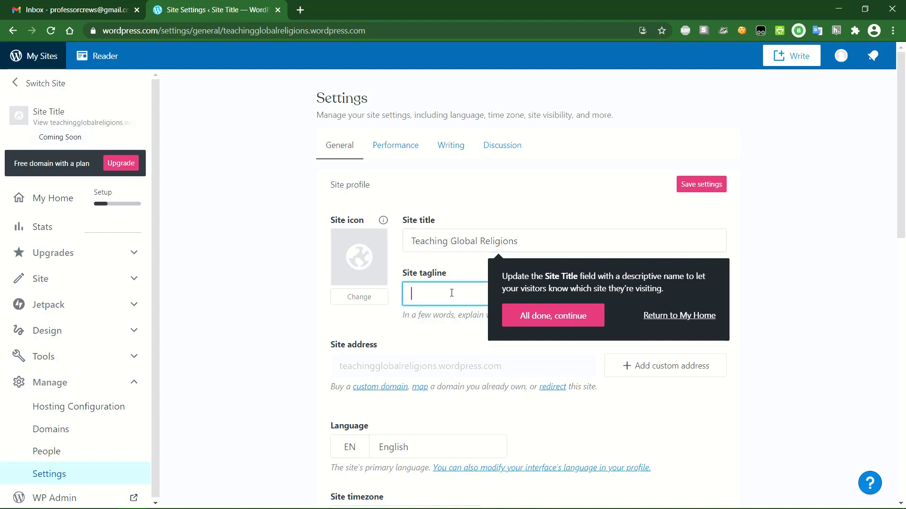
type("A class about global religions")
left_click(581, 317)
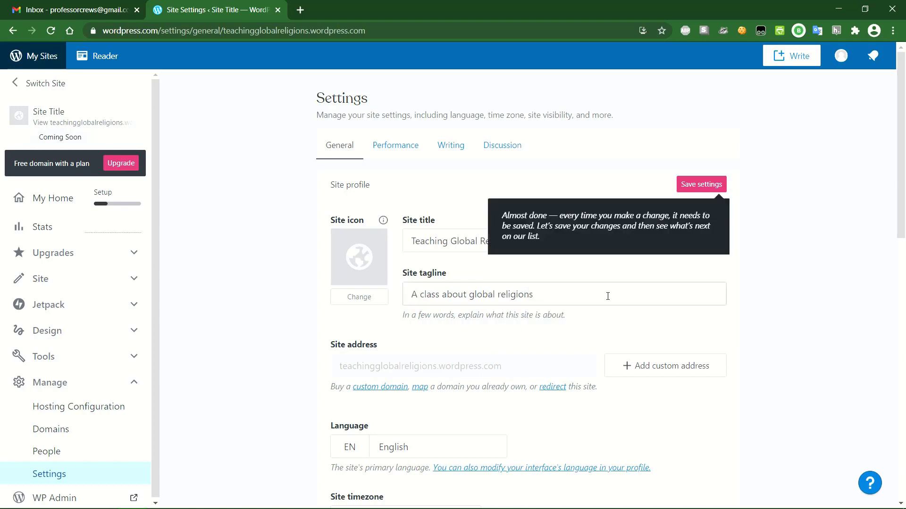
left_click(562, 293)
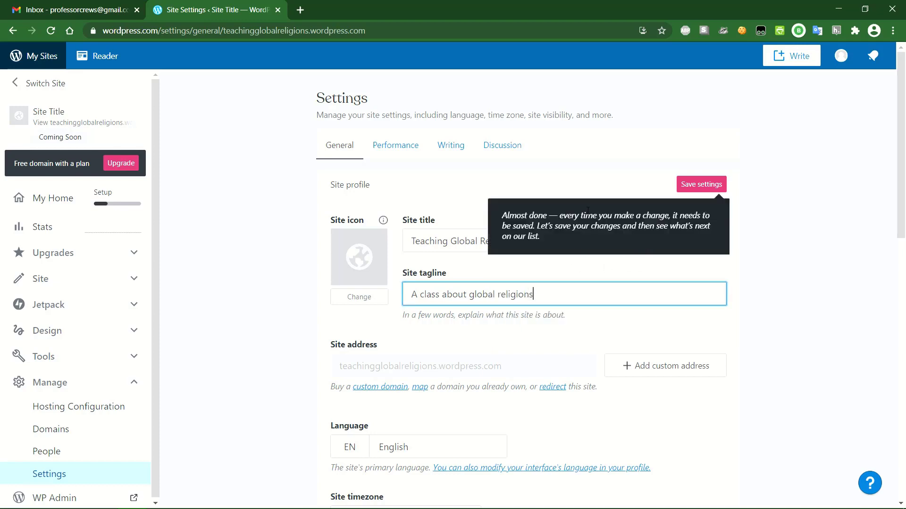
left_click(702, 184)
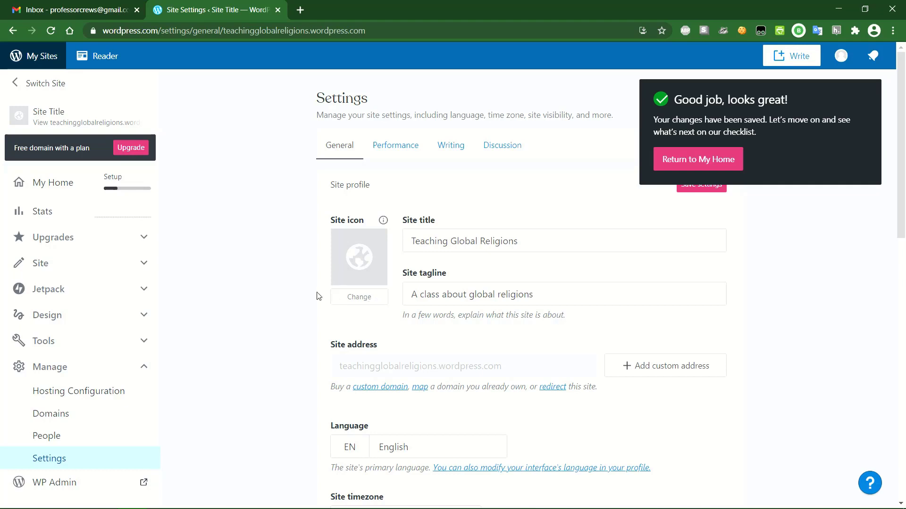
- Look over the General settings, then return to My Home at the 'Create a site menu' step
scroll(318, 295, "down", 1)
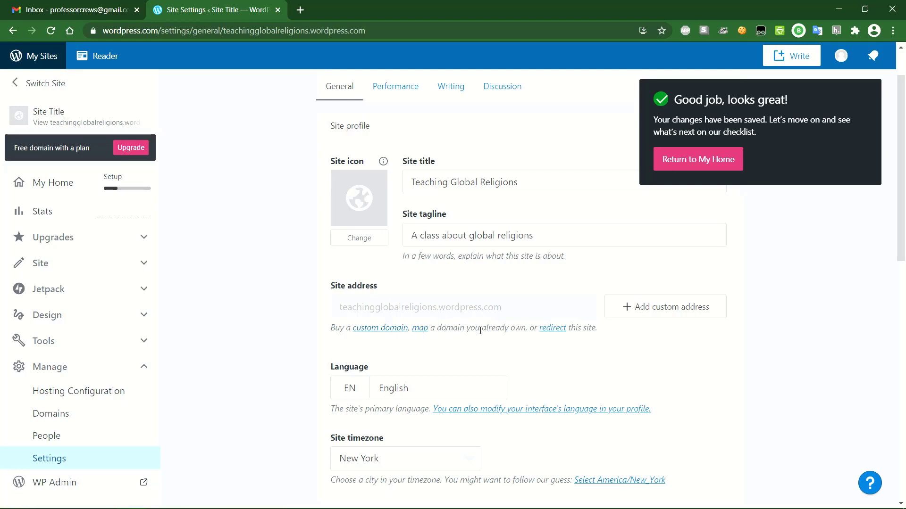
scroll(480, 330, "down", 1)
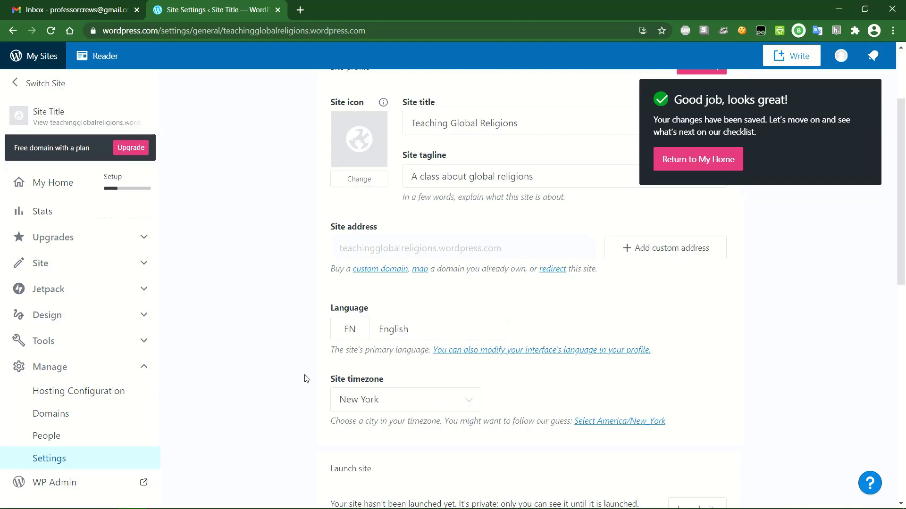
scroll(305, 352, "down", 1)
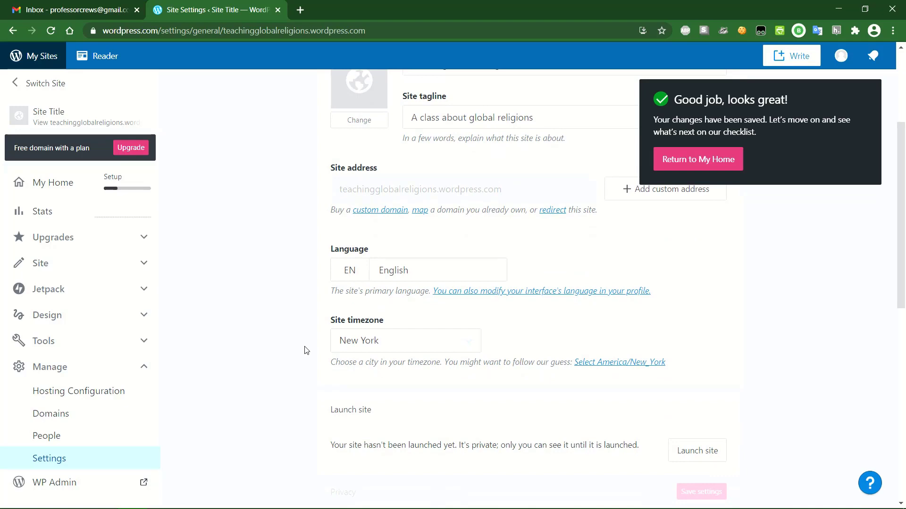
scroll(305, 353, "up", 3)
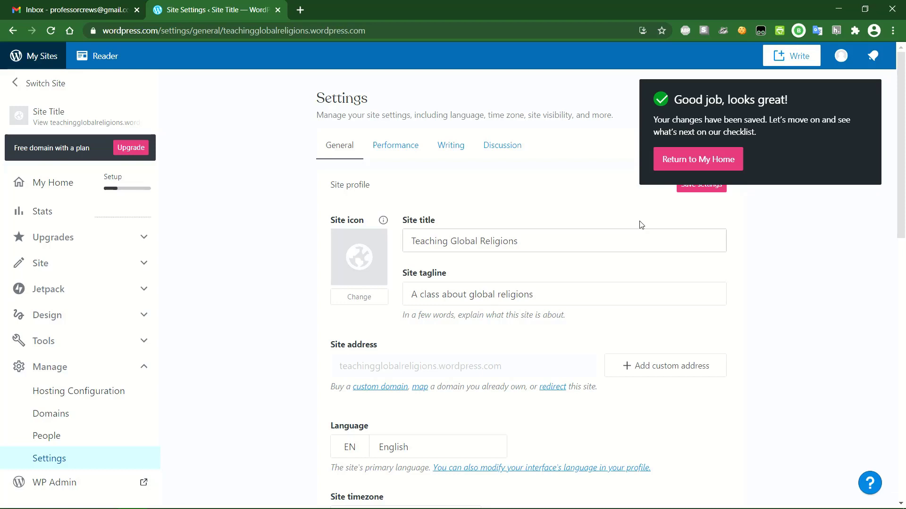
left_click(721, 161)
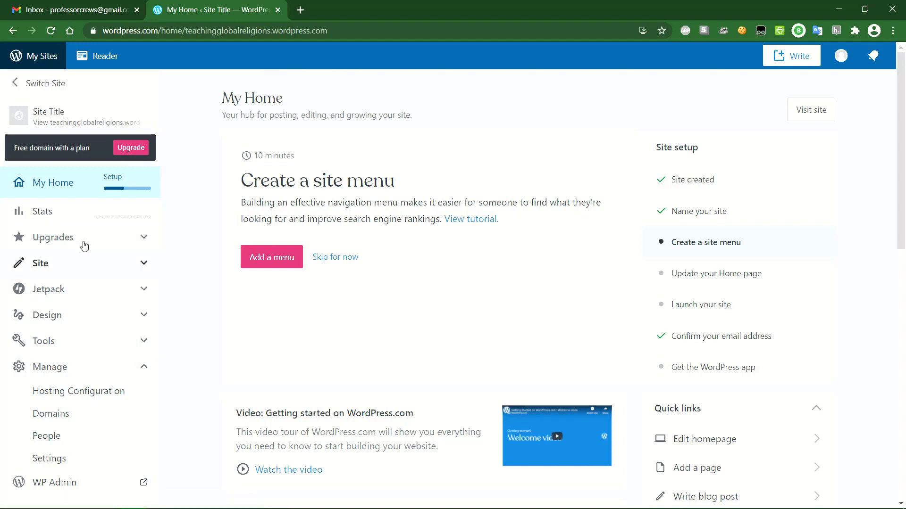
- Open the classic WP Admin Dashboard for Teaching Global Religions in a new tab
left_click(89, 369)
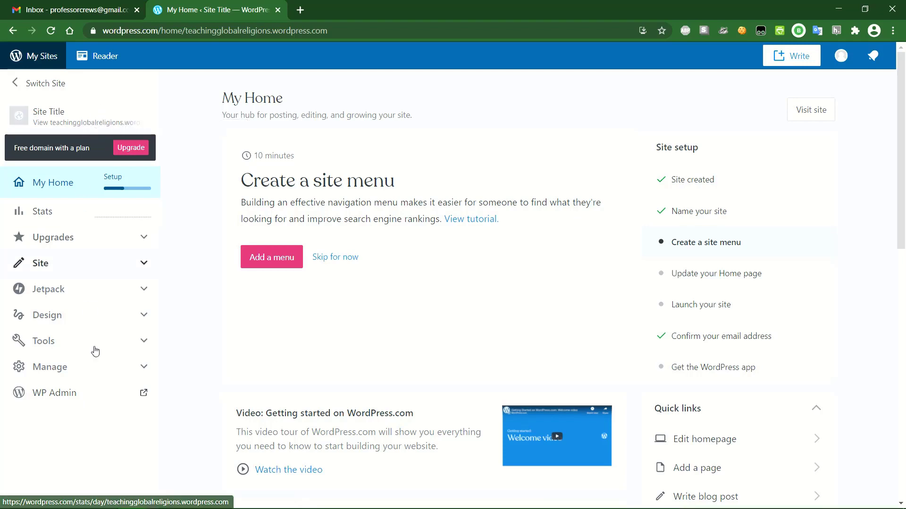
left_click(98, 370)
scroll(99, 373, "down", 1)
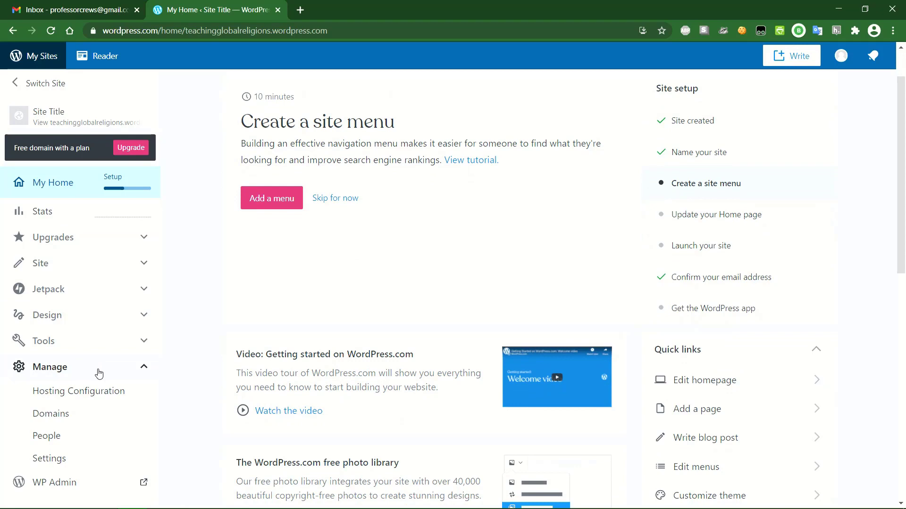
left_click(98, 370)
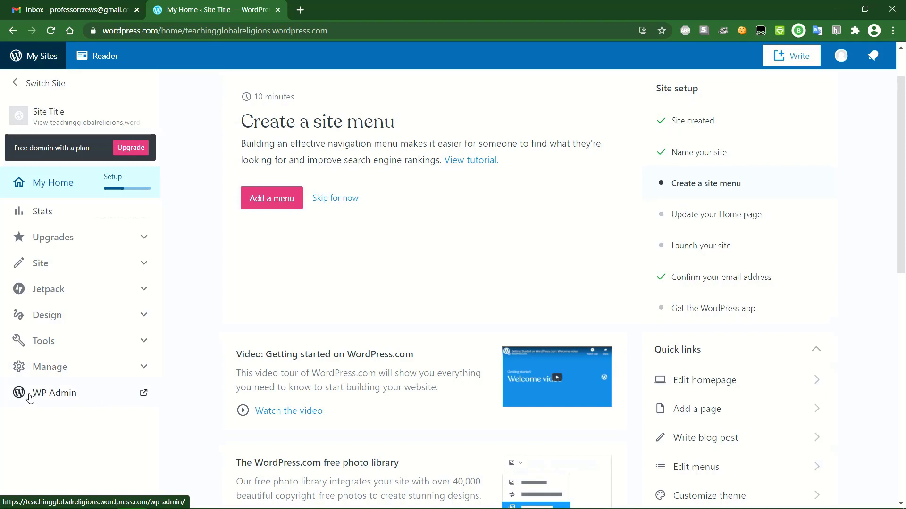
left_click(69, 399)
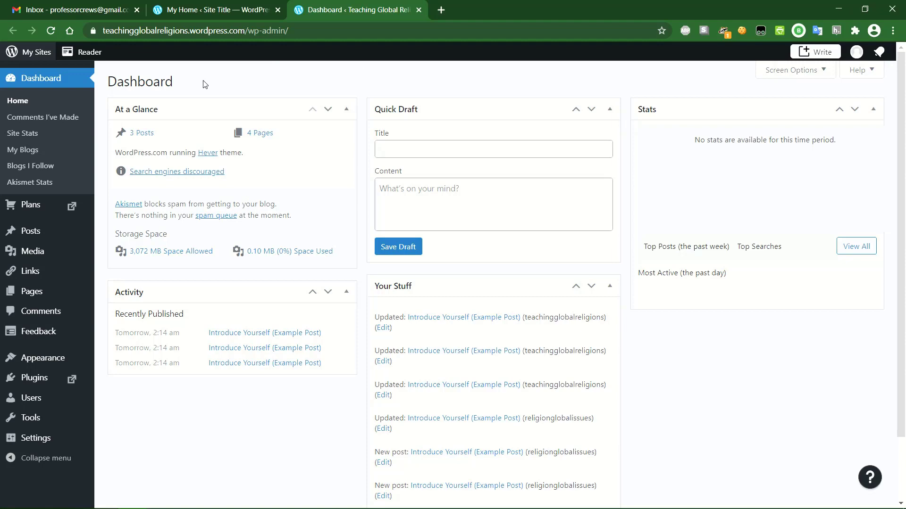
- Switch back to the My Home tab showing the setup checklist
left_click(218, 9)
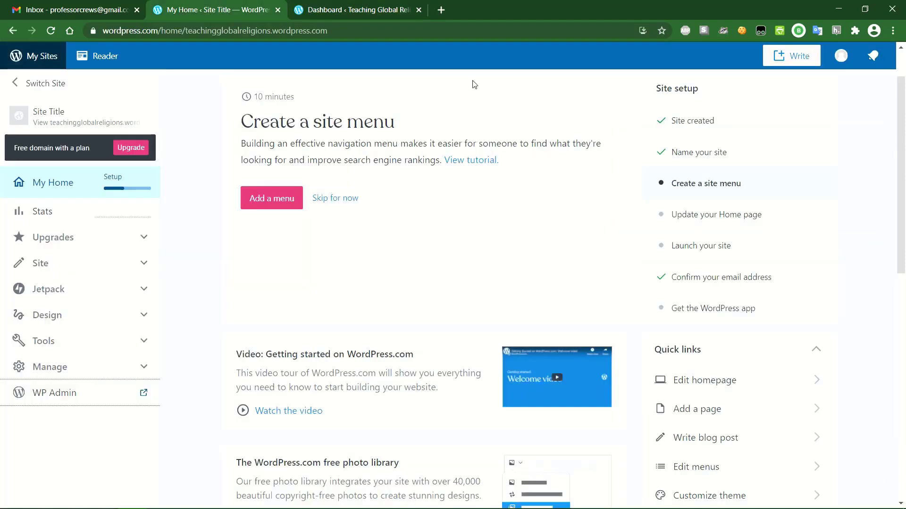
- Preview the site down to the subscribe footer and back, then expand the Site section
left_click(51, 113)
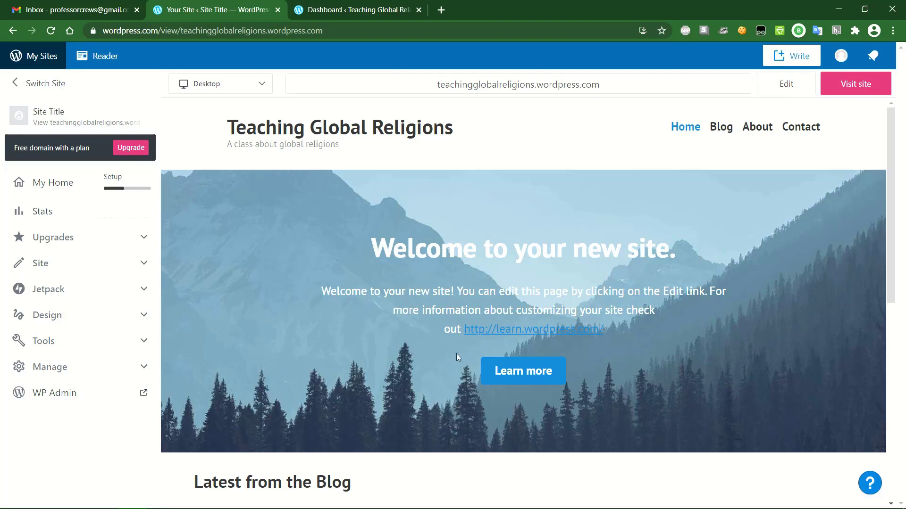
scroll(392, 358, "down", 4)
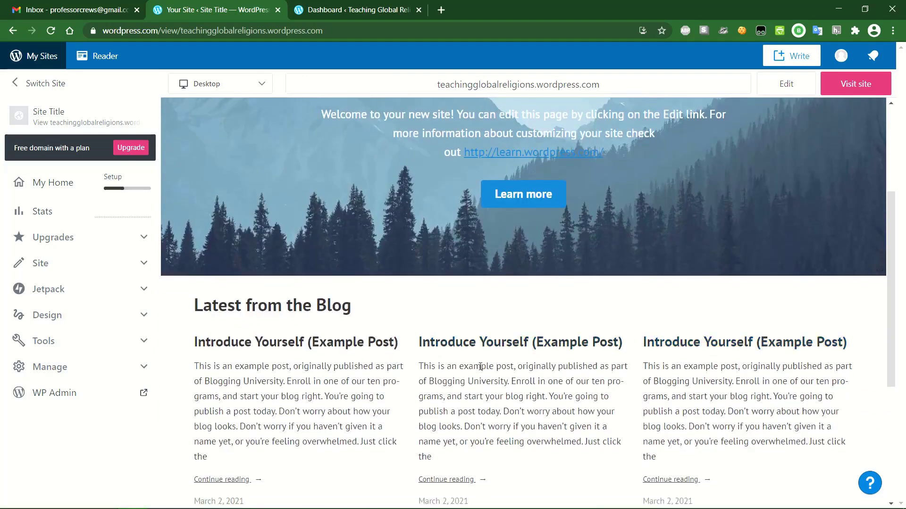
scroll(484, 372, "down", 5)
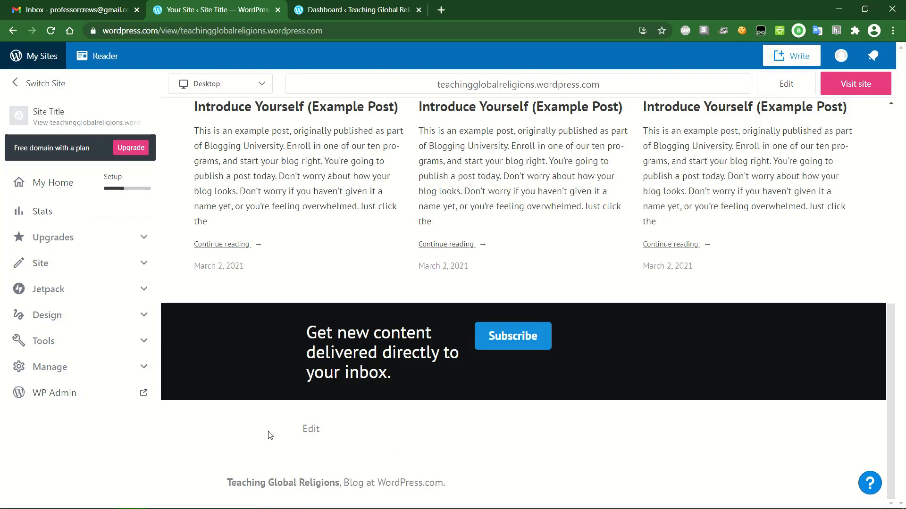
scroll(375, 430, "up", 12)
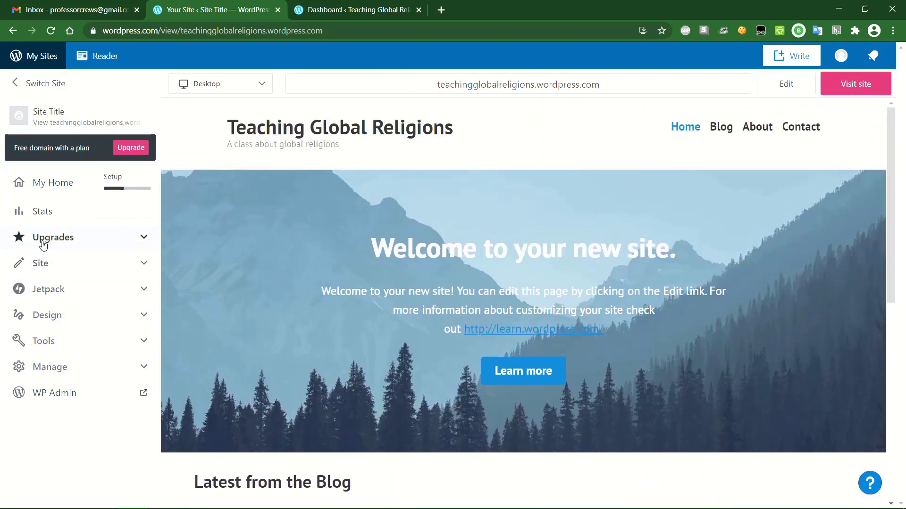
left_click(67, 265)
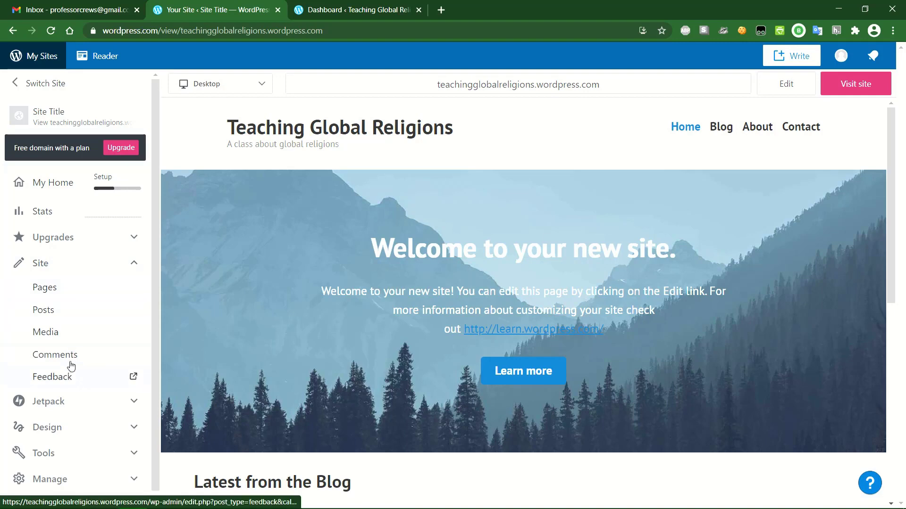
- Reload the home page preview, then open the admin Pages list in the Dashboard tab
left_click(77, 267)
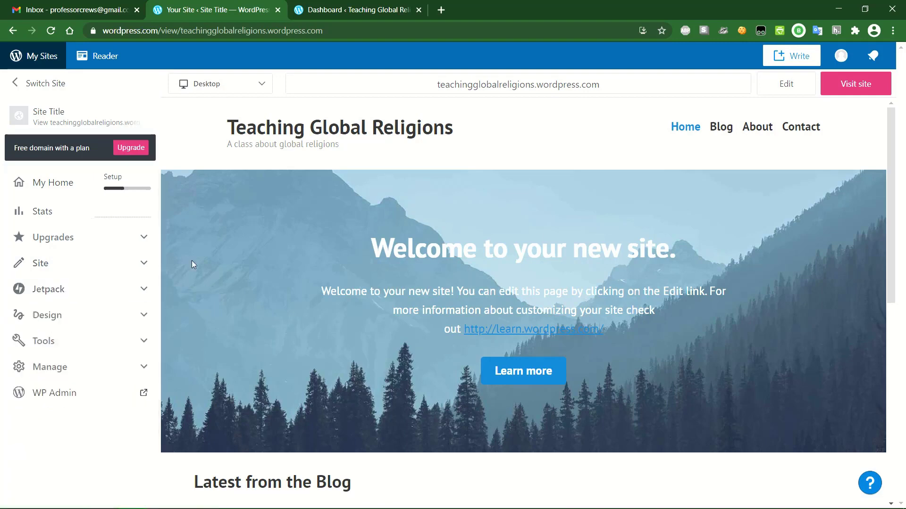
left_click(334, 12)
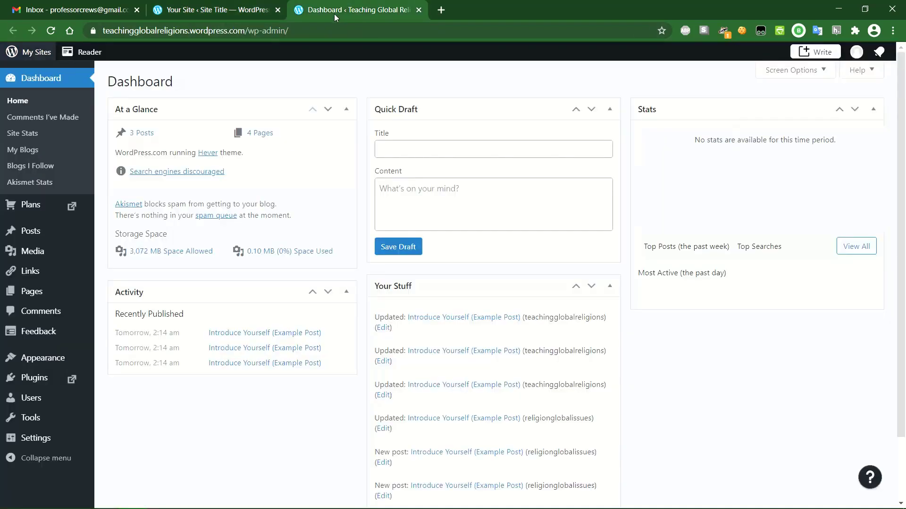
left_click(217, 10)
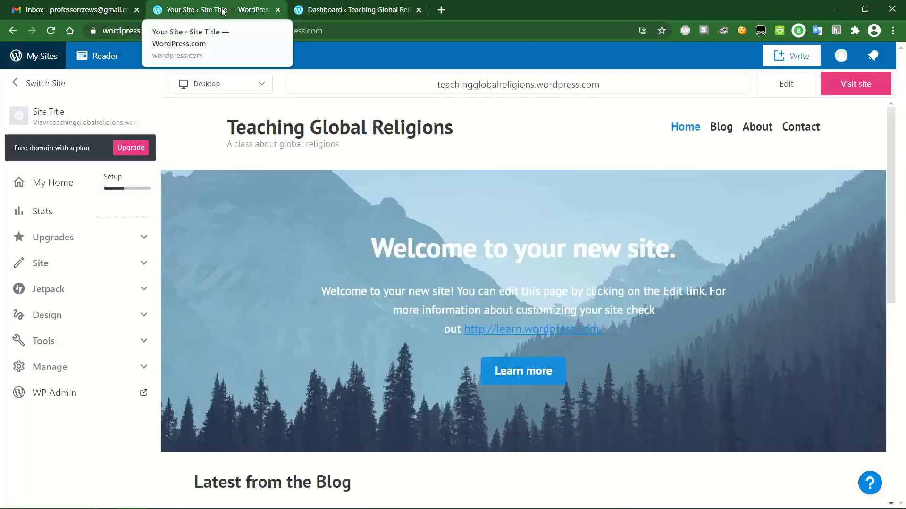
left_click(55, 394)
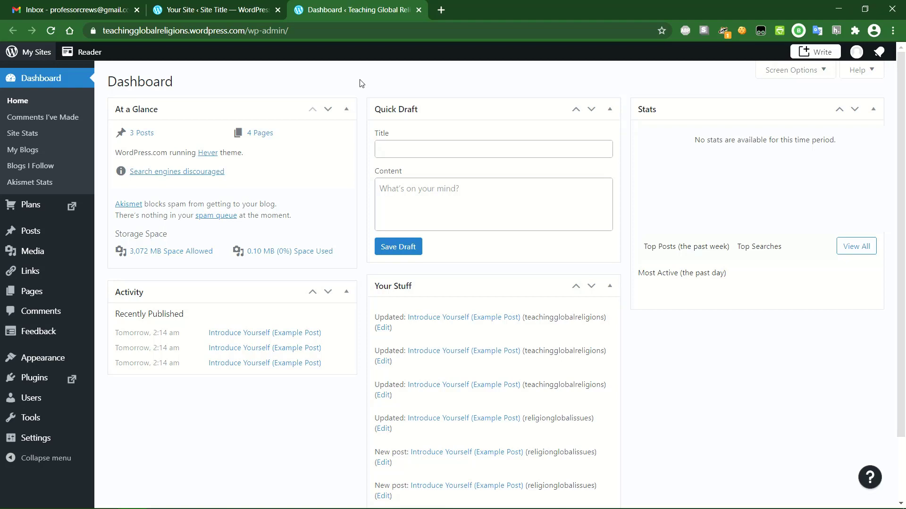
left_click(210, 9)
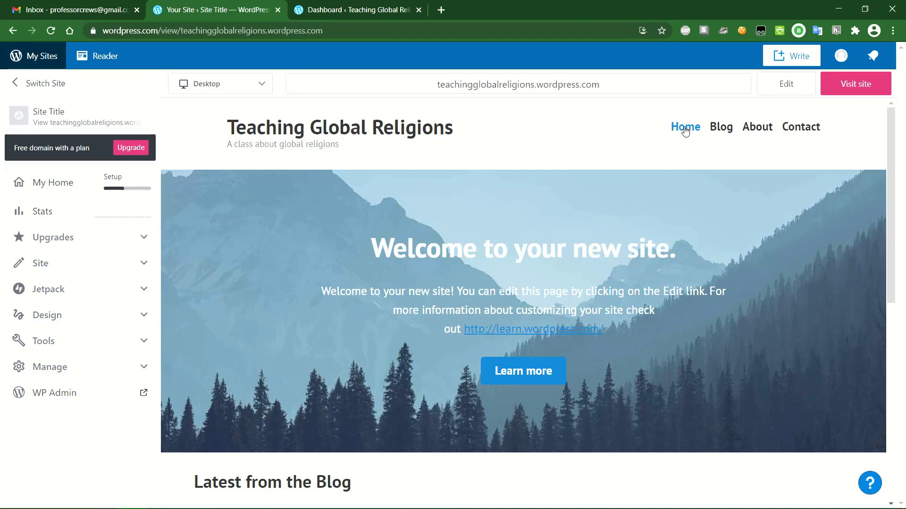
left_click(685, 128)
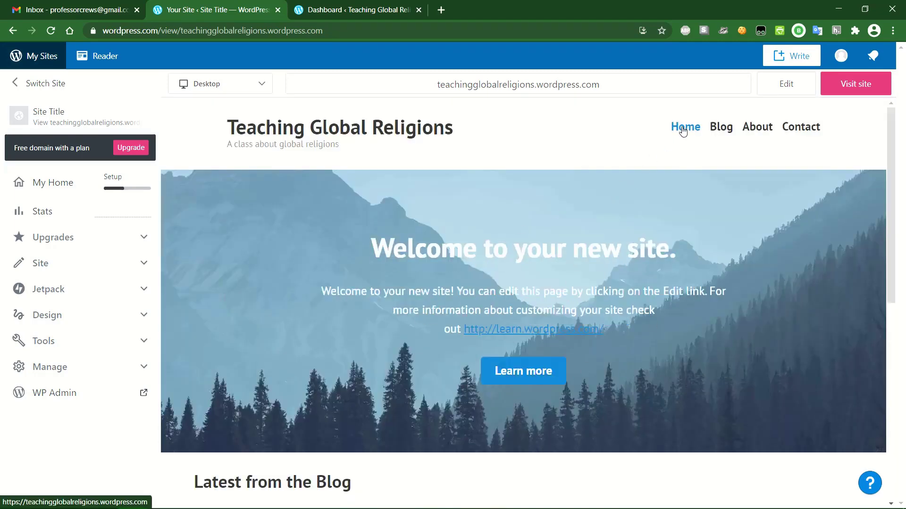
left_click(340, 6)
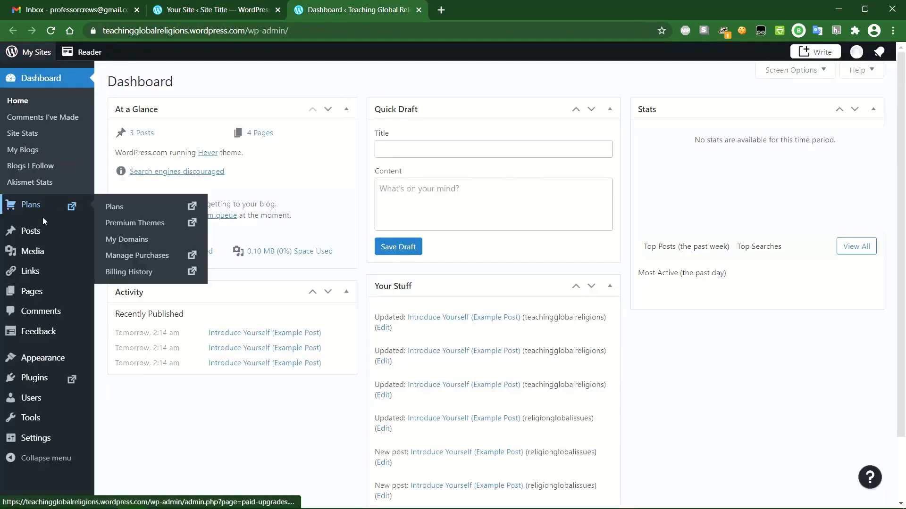
left_click(33, 295)
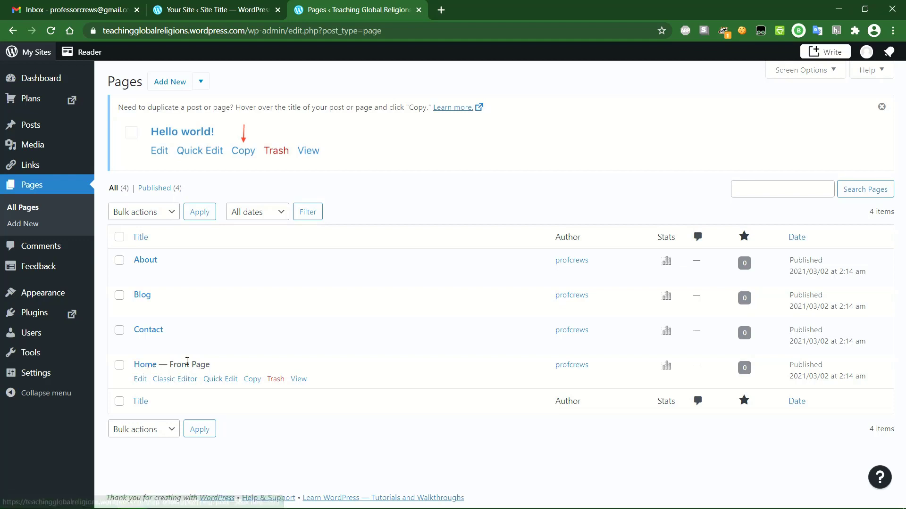
- Open the Home front page for editing and select its welcome heading and paragraph blocks
left_click(141, 380)
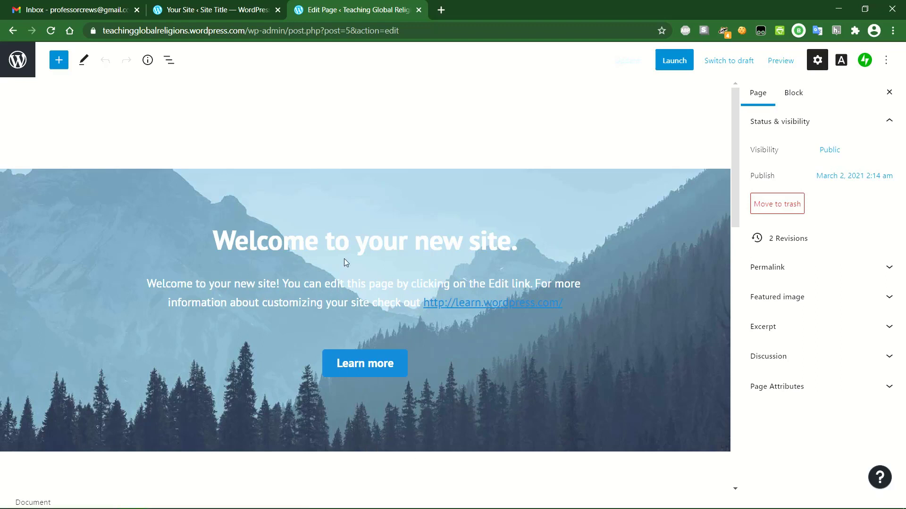
left_click(348, 248)
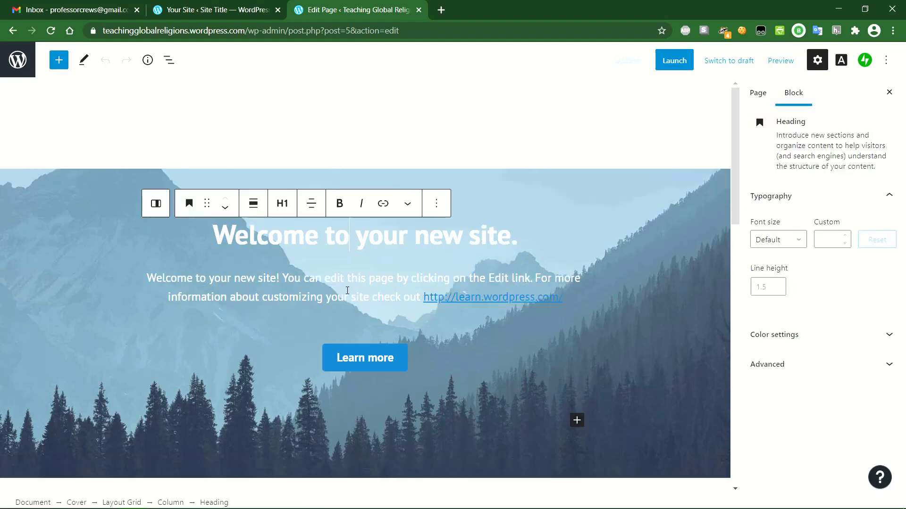
left_click(363, 285)
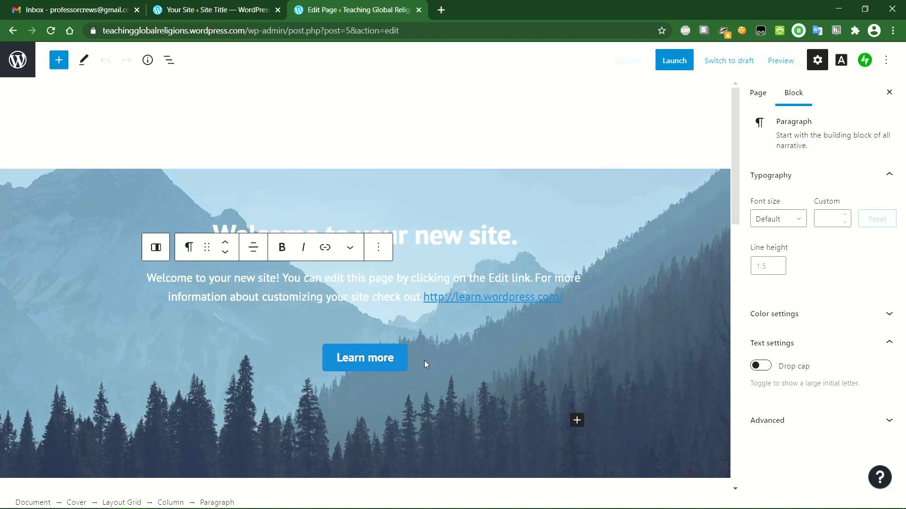
- Replace the cover heading with 'Religion and Global Issues'
triple_click(422, 238)
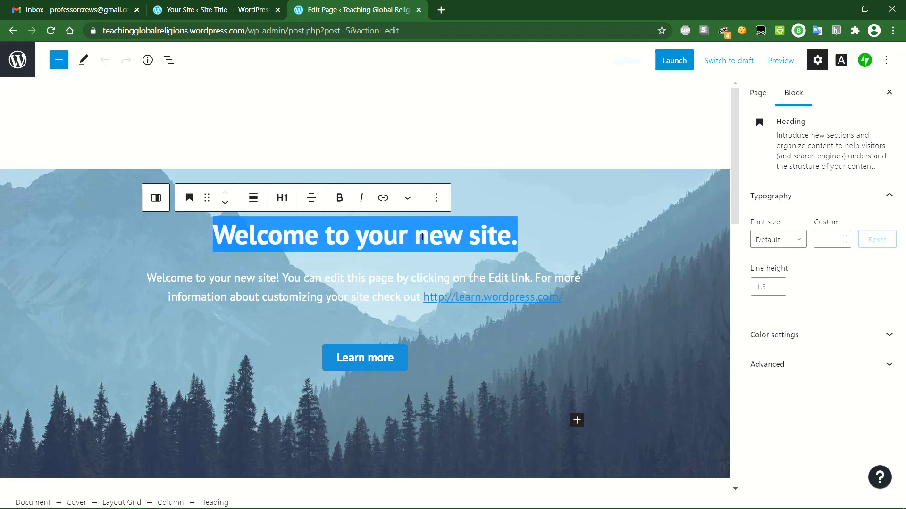
type("Religio")
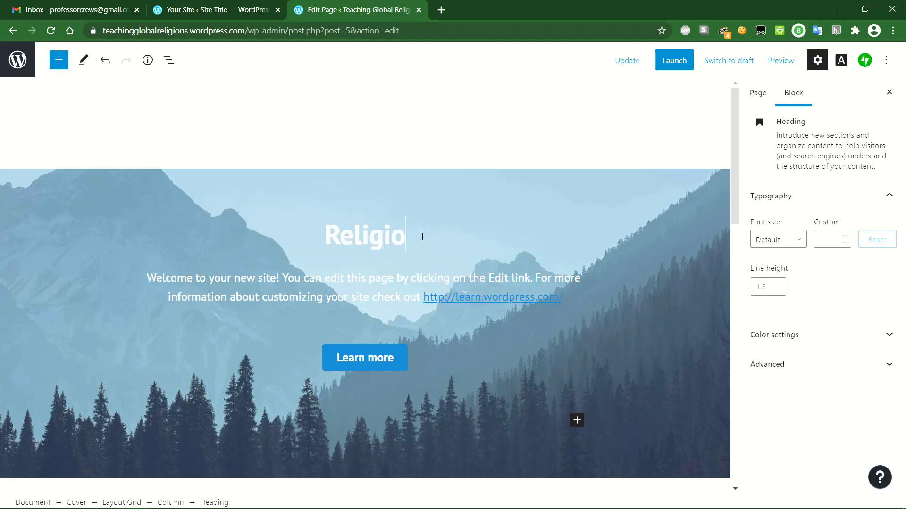
type("n and GLo")
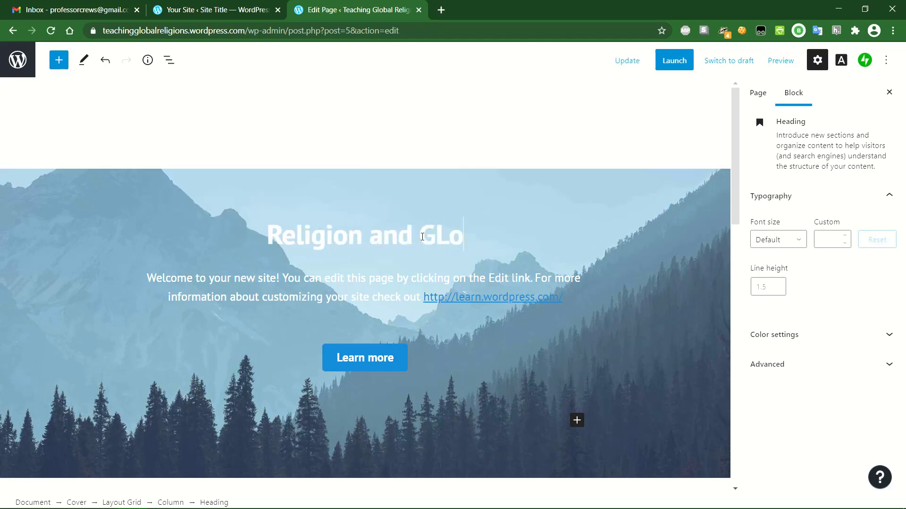
key("BackSpace")
key("BackSpace")
type("lobal Issues")
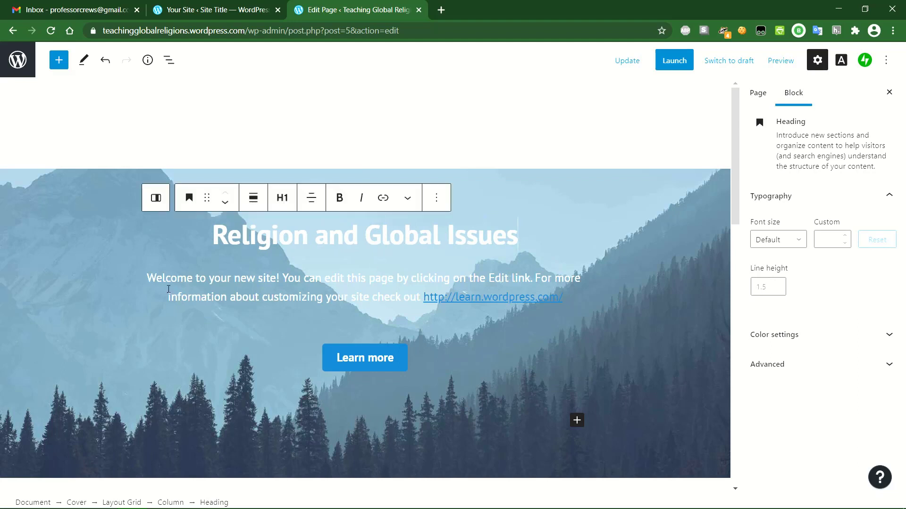
- Replace the welcome paragraph with 'This is a class teaching about religion and global issues at University X.'
left_click_drag(149, 278, 572, 292)
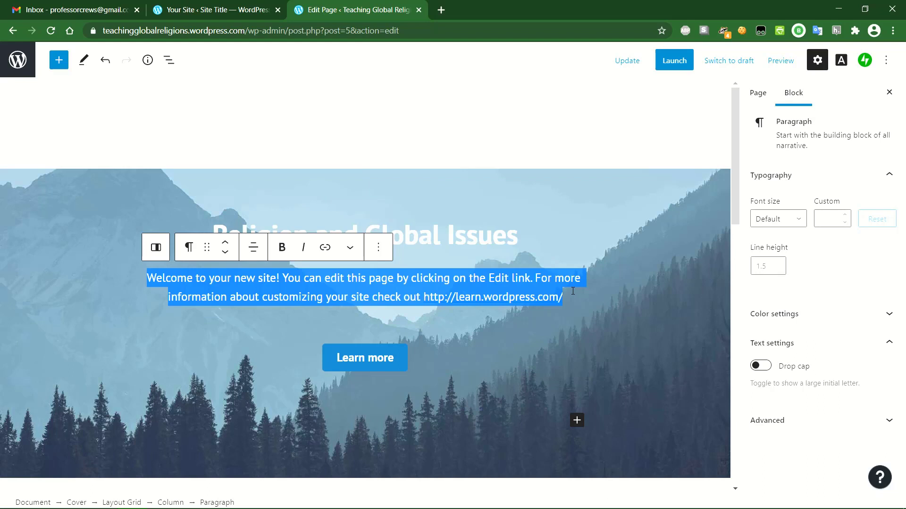
type("This")
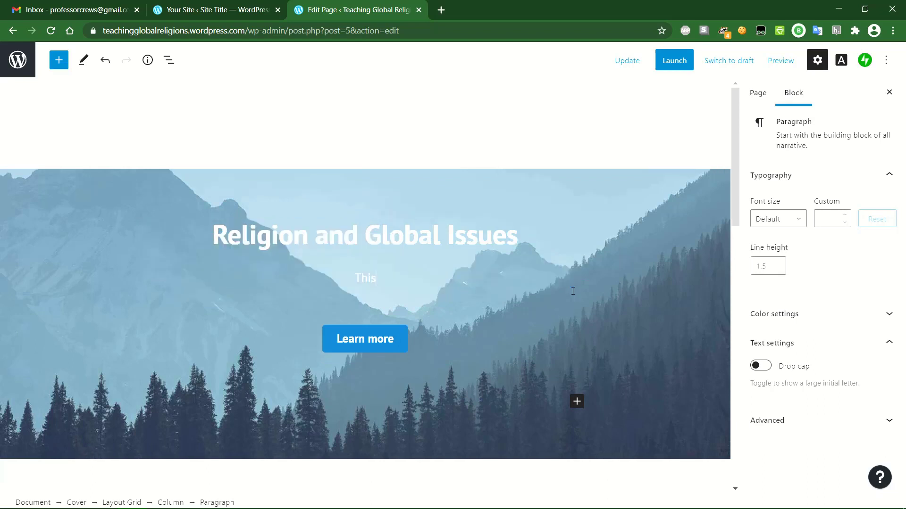
type(" is a class teaching ab out")
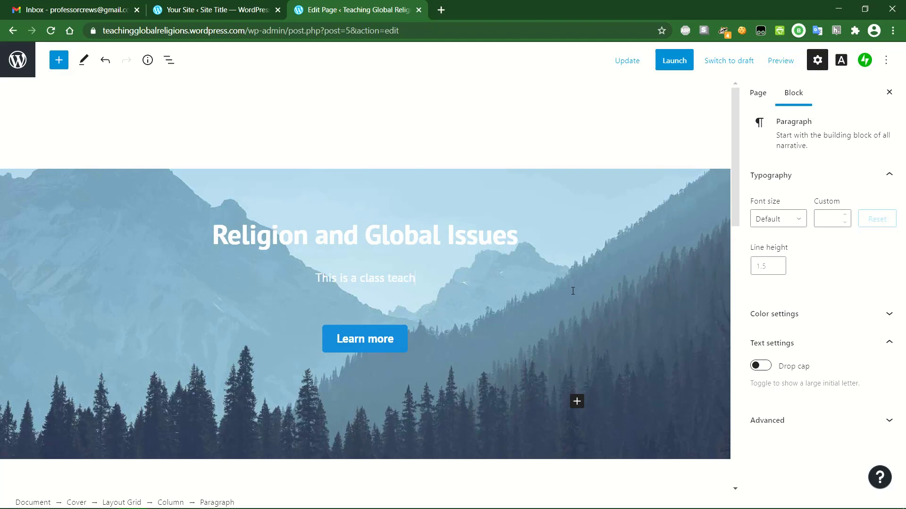
key("BackSpace")
key("BackSpace")
key("BackSpace")
key("BackSpace")
key("BackSpace")
type("out religion and globa")
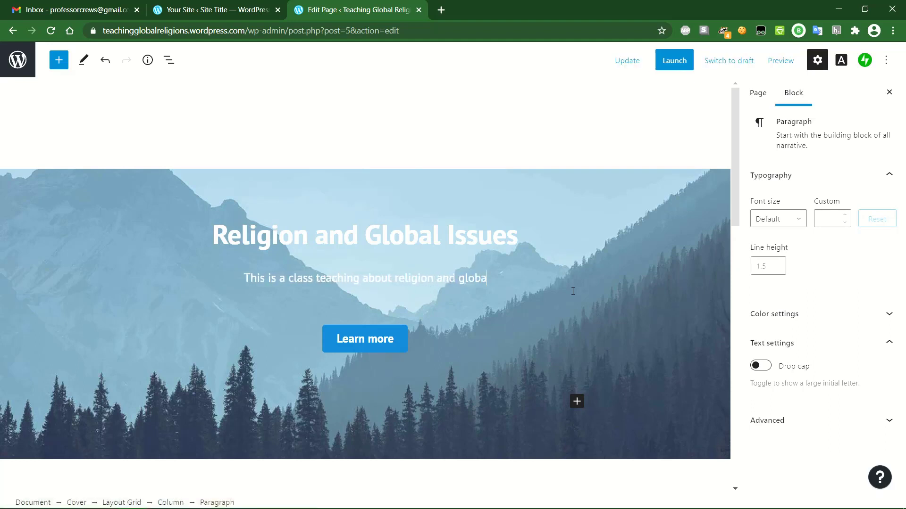
type("l issues at Unive")
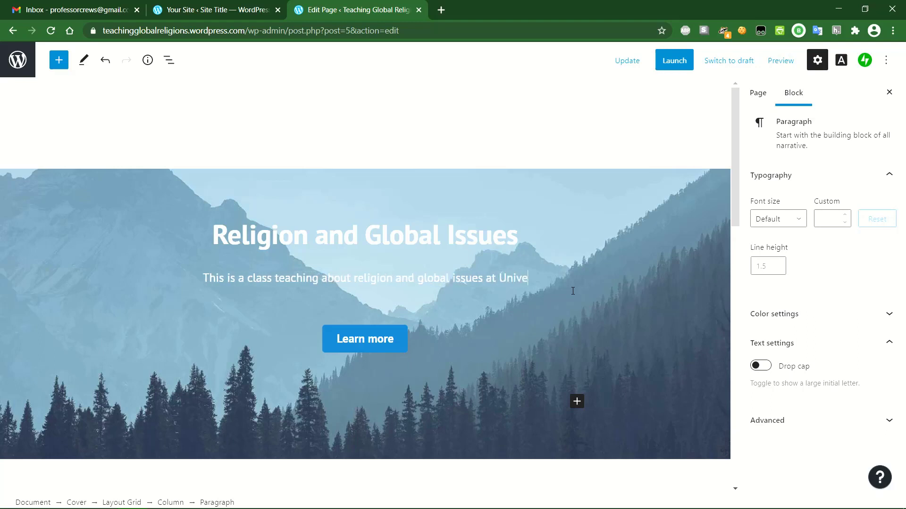
type("rsity X.")
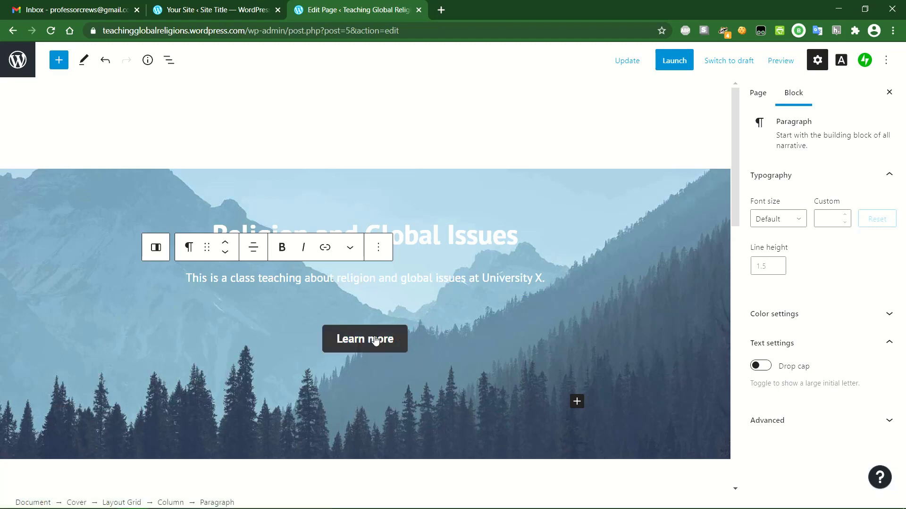
- Delete the 'Learn more' Buttons block from the mountain cover banner
left_click(425, 339)
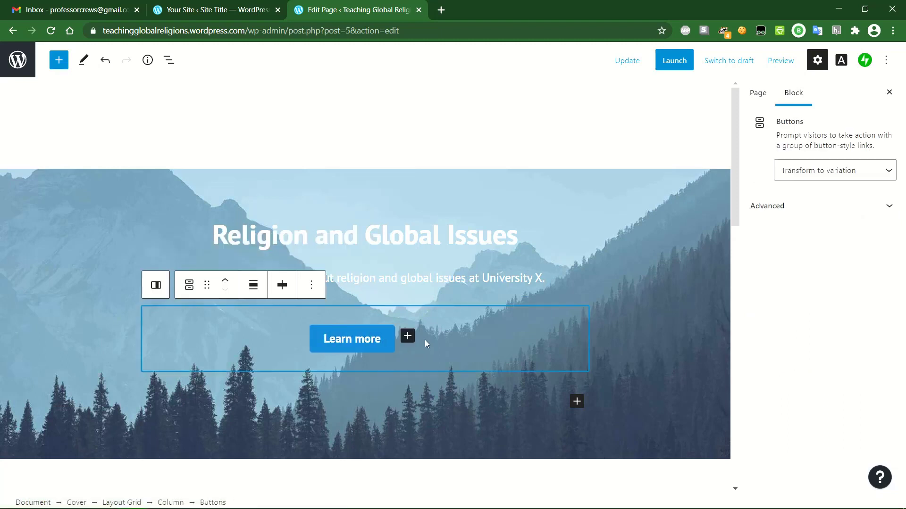
left_click(430, 279)
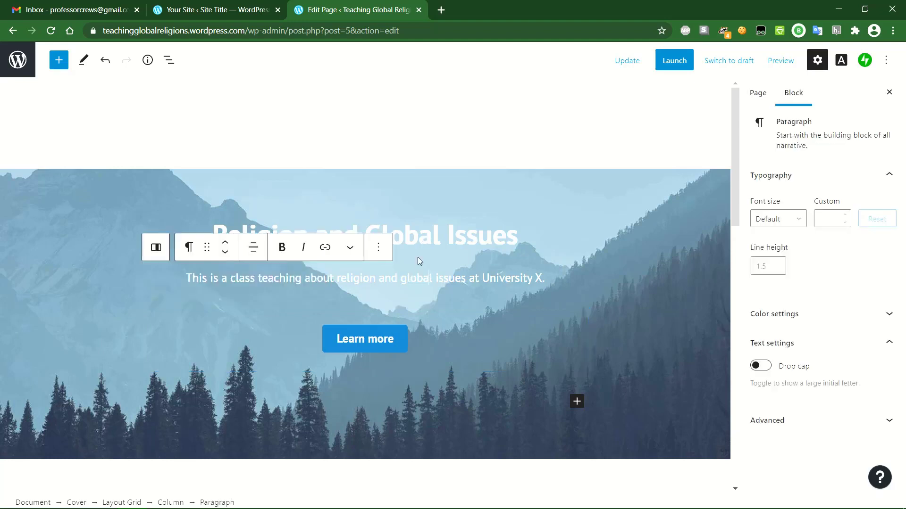
left_click(435, 339)
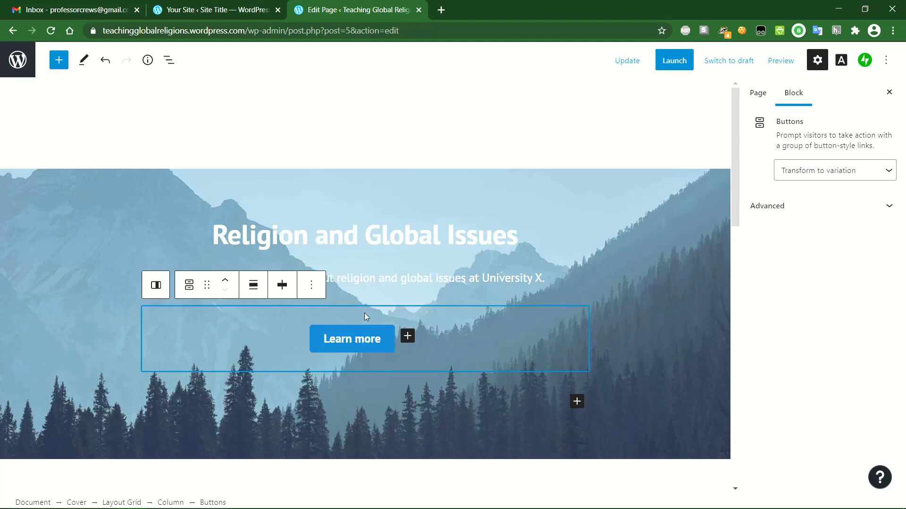
left_click(311, 285)
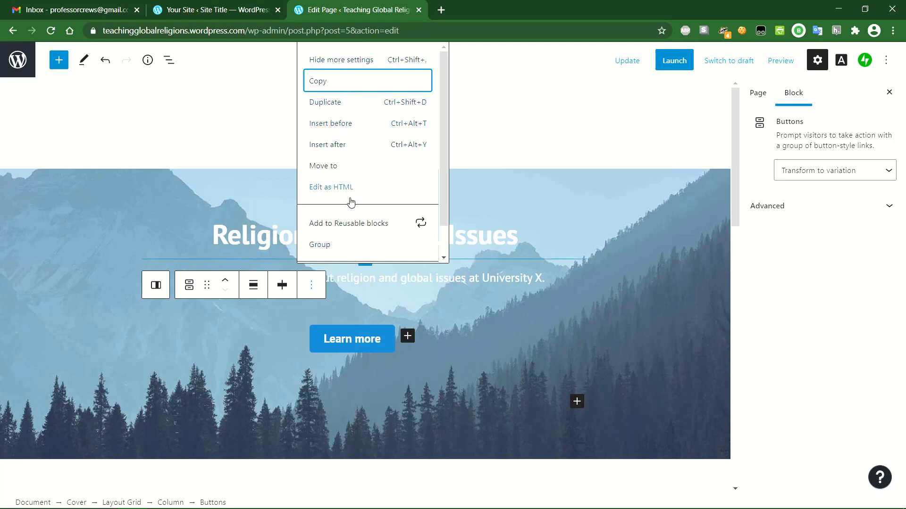
scroll(351, 222, "down", 1)
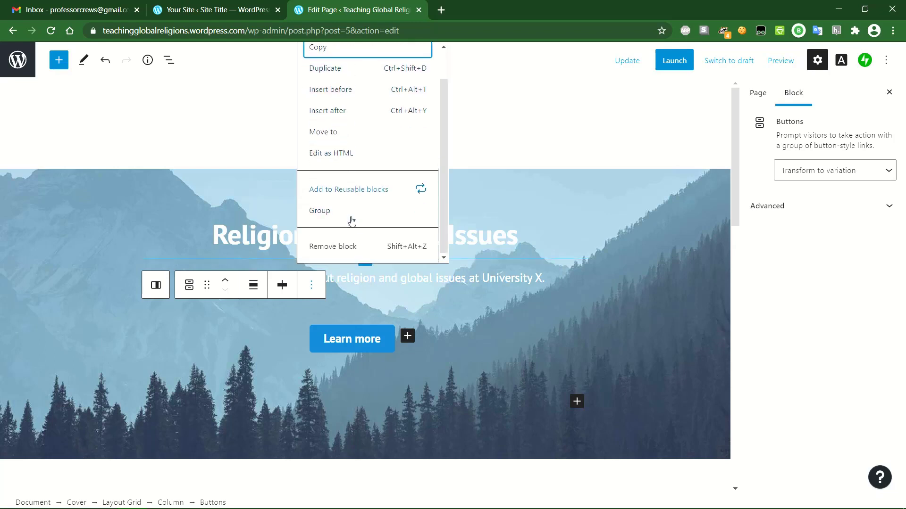
left_click(351, 249)
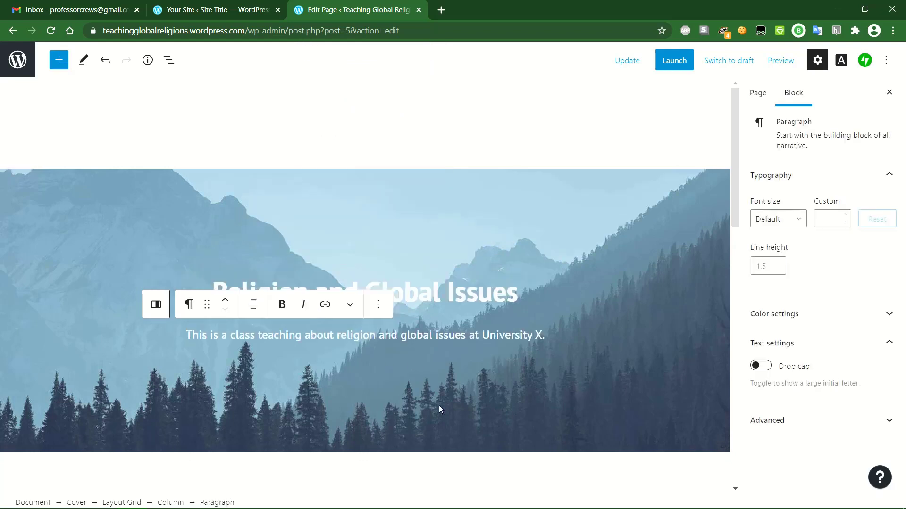
left_click(342, 369)
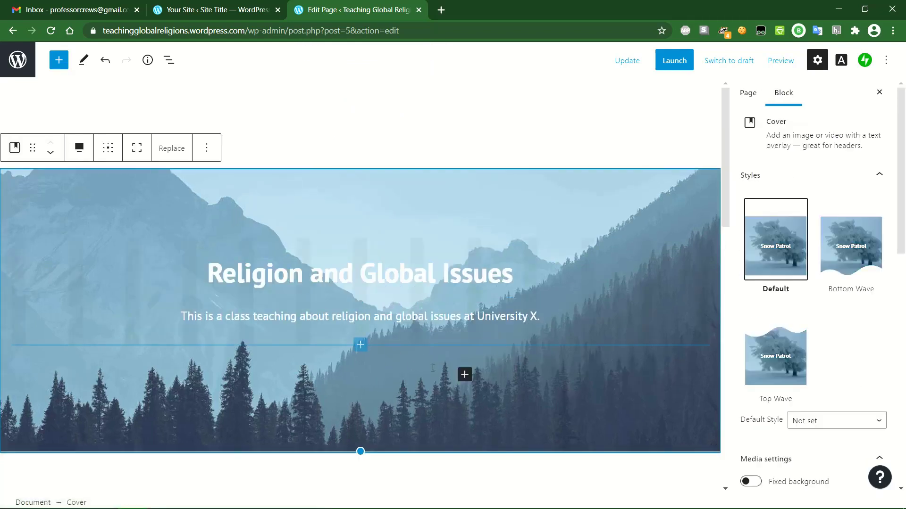
- Preview the Bottom Wave and Top Wave cover styles, then revert to Default
scroll(404, 330, "down", 3)
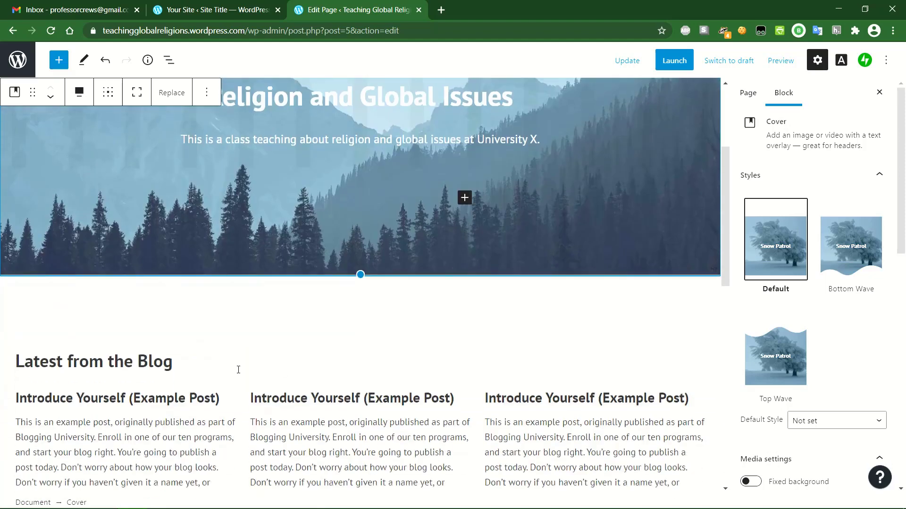
scroll(130, 413, "down", 1)
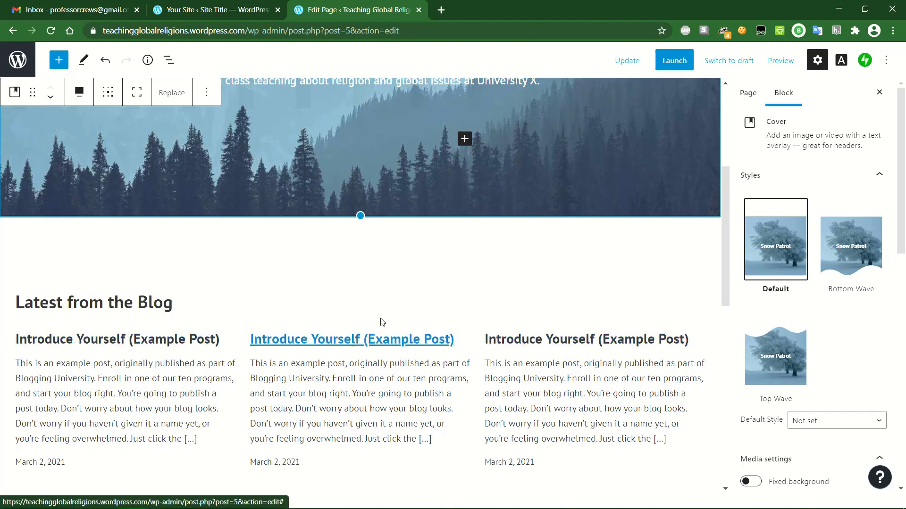
mouse_move(382, 322)
scroll(383, 323, "up", 5)
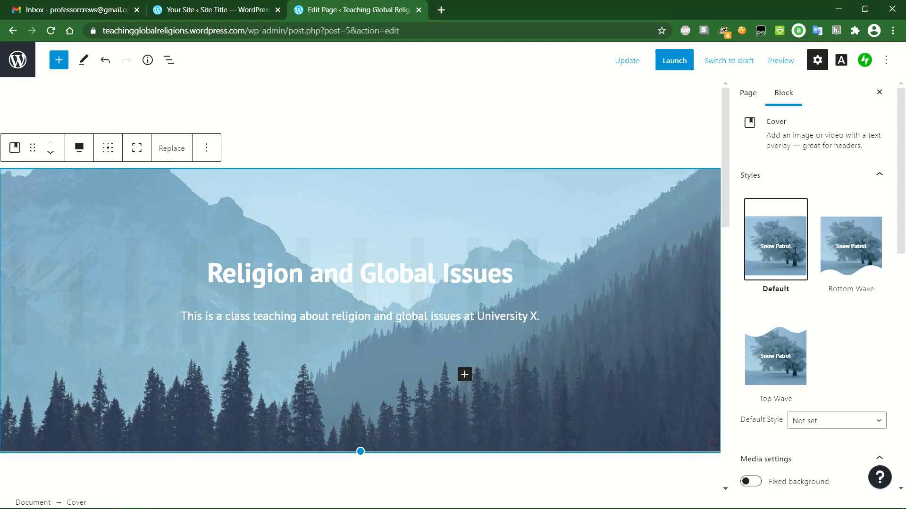
left_click(863, 251)
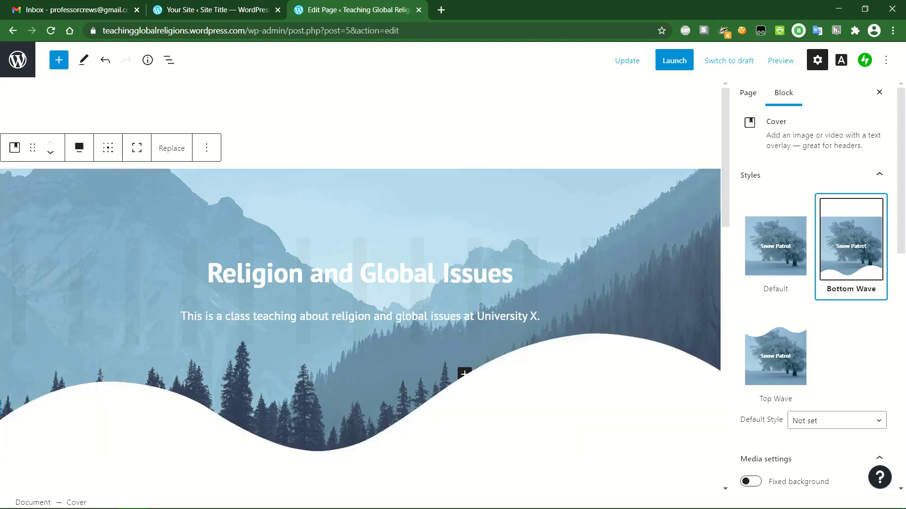
left_click(795, 358)
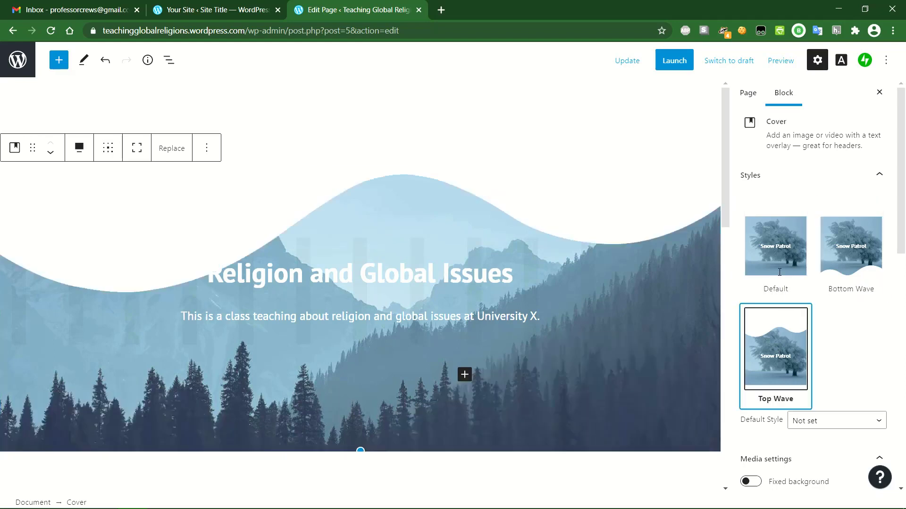
left_click(779, 251)
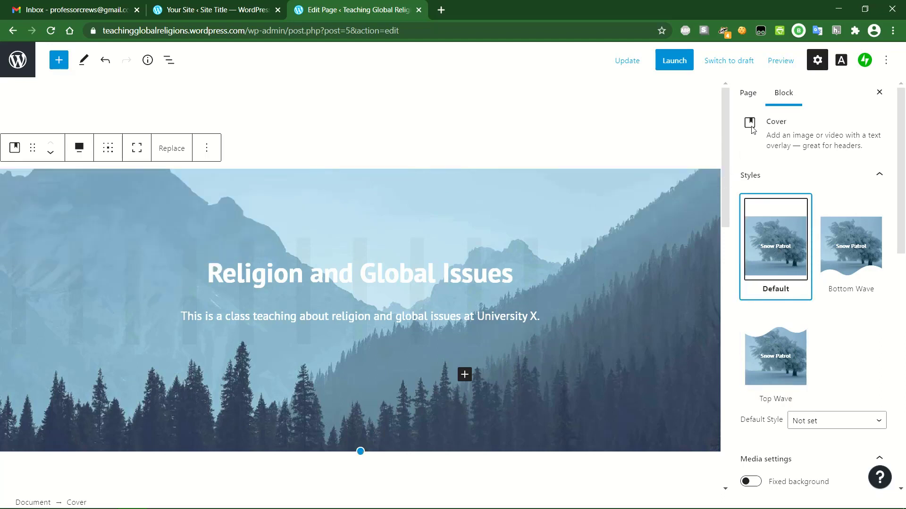
- Resize the cover banner shorter to a 340 px minimum height
scroll(882, 345, "down", 4)
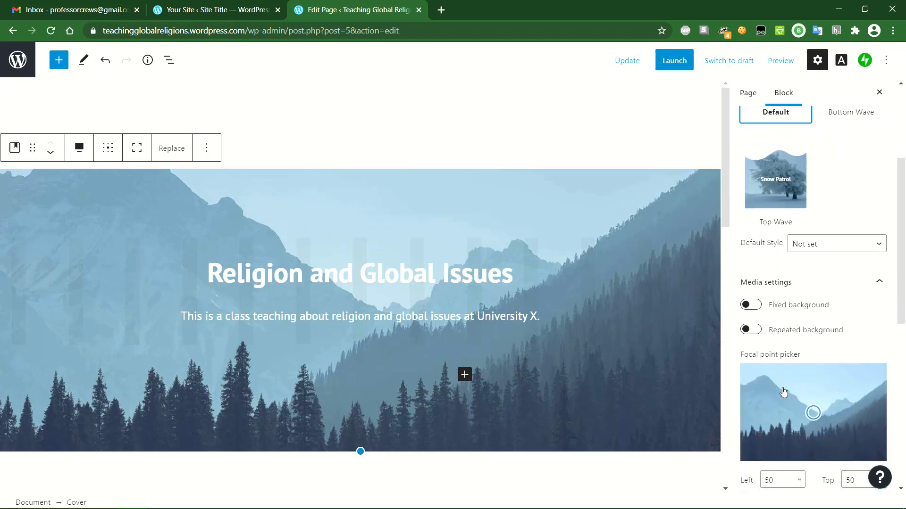
scroll(783, 391, "down", 1)
scroll(774, 368, "down", 1)
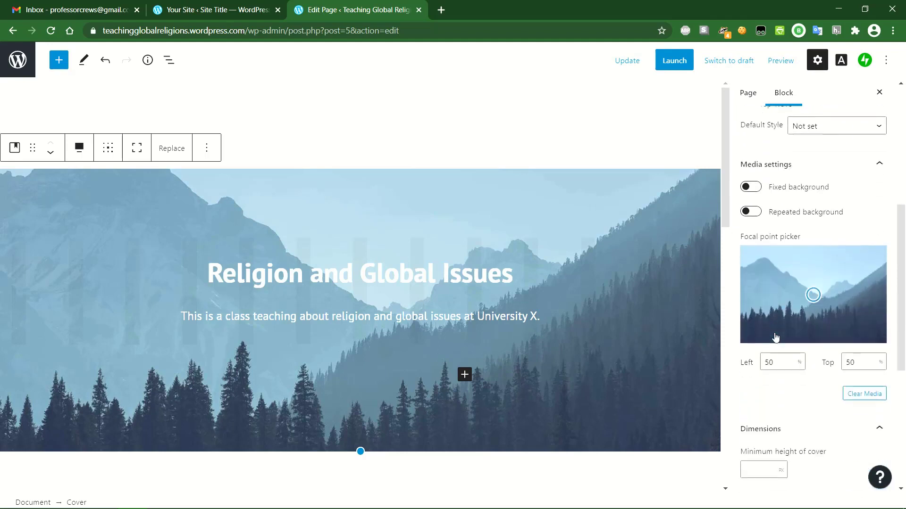
left_click_drag(361, 452, 362, 328)
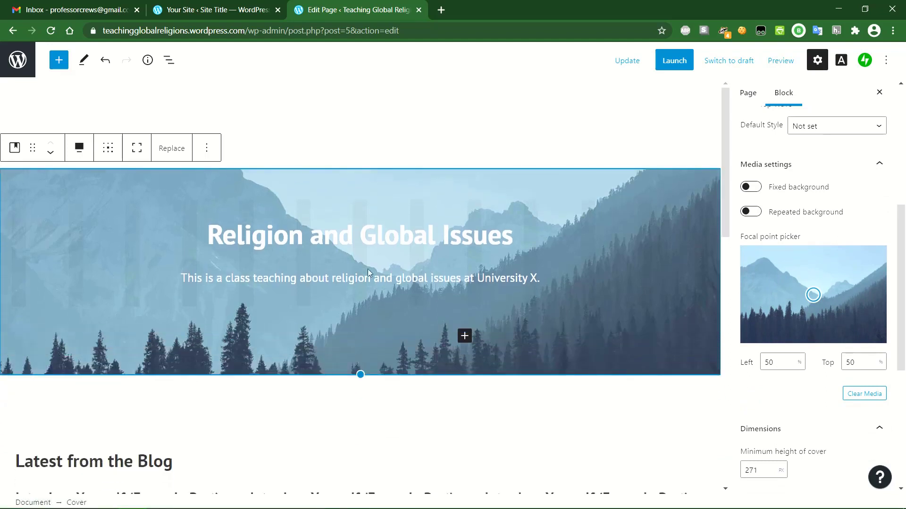
mouse_move(360, 372)
left_mouse_down()
mouse_move(360, 293)
mouse_move(364, 373)
left_mouse_up()
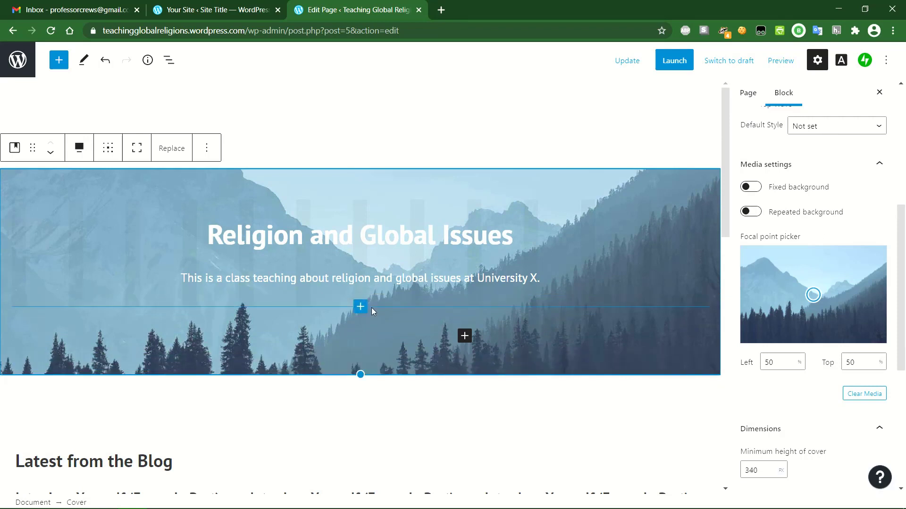
left_click(427, 134)
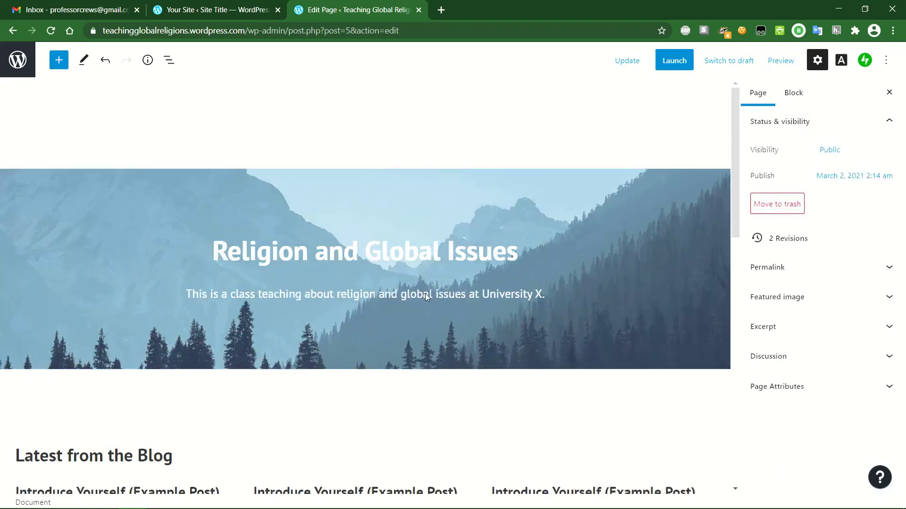
scroll(386, 302, "down", 1)
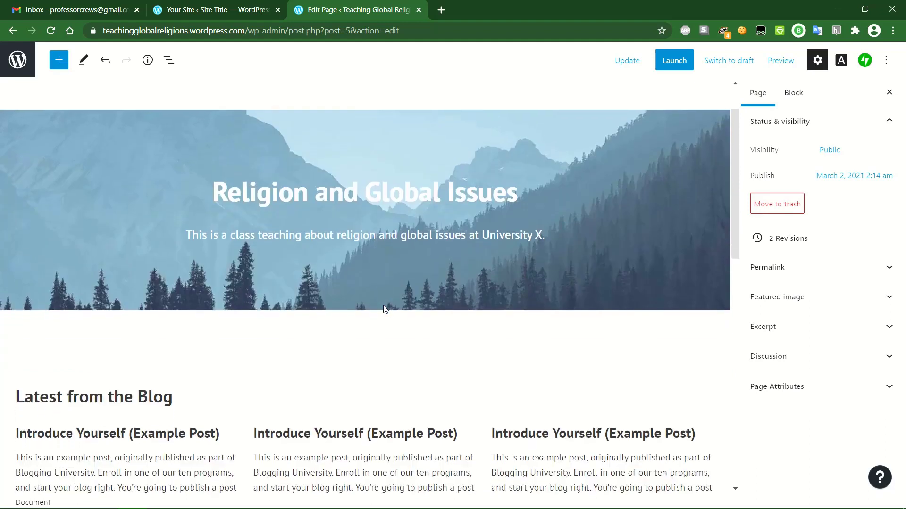
scroll(356, 308, "up", 1)
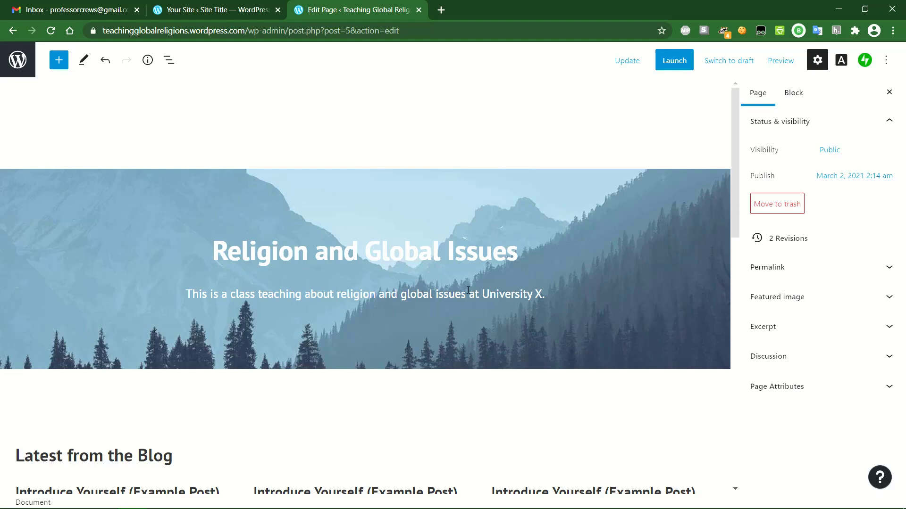
left_click(380, 347)
- Insert a Paragraph block from the block inserter at the bottom of the page
left_click(59, 63)
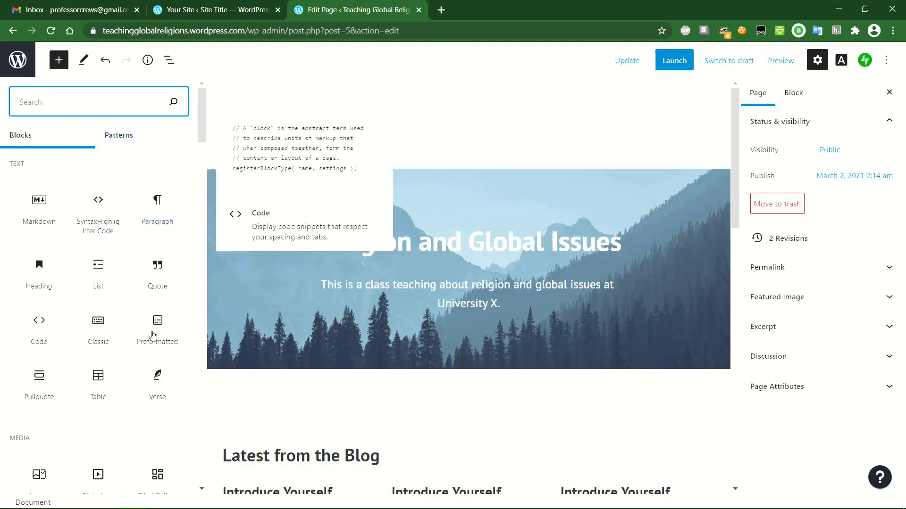
left_click_drag(204, 136, 203, 173)
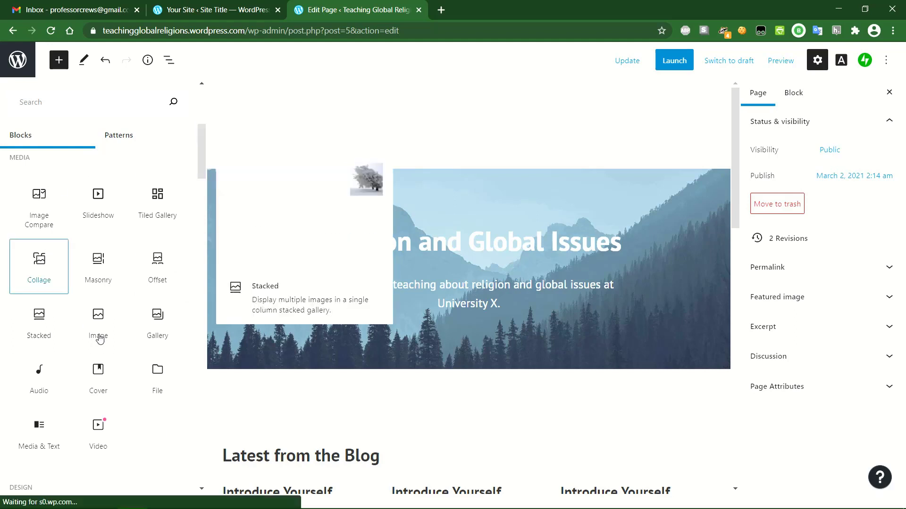
left_click_drag(199, 166, 207, 208)
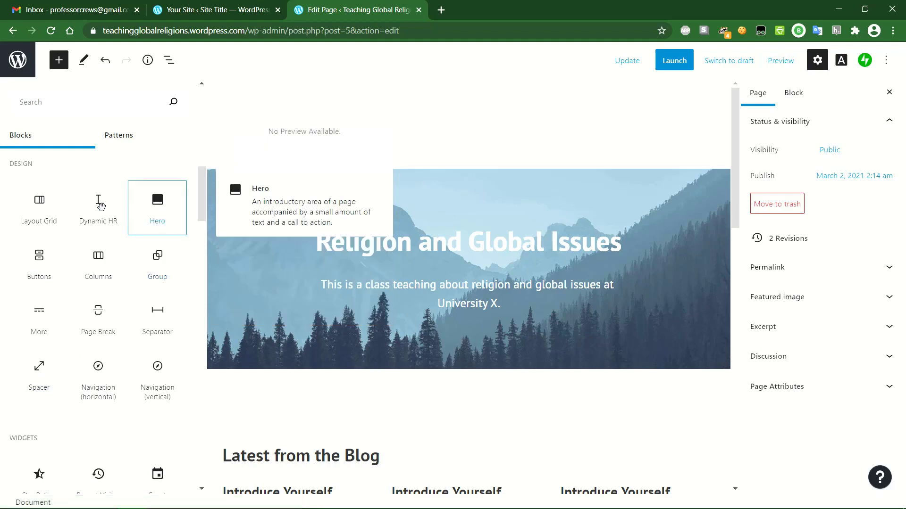
left_click_drag(201, 173, 203, 211)
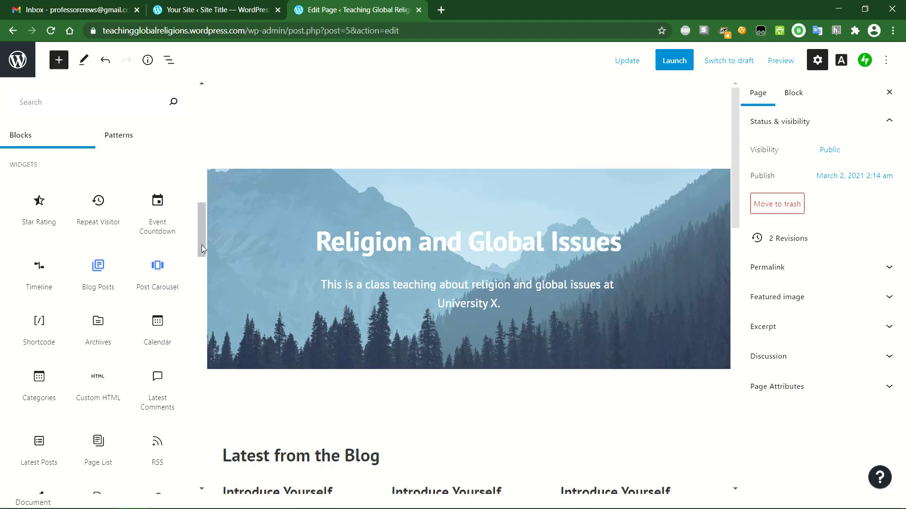
left_click_drag(202, 245, 205, 293)
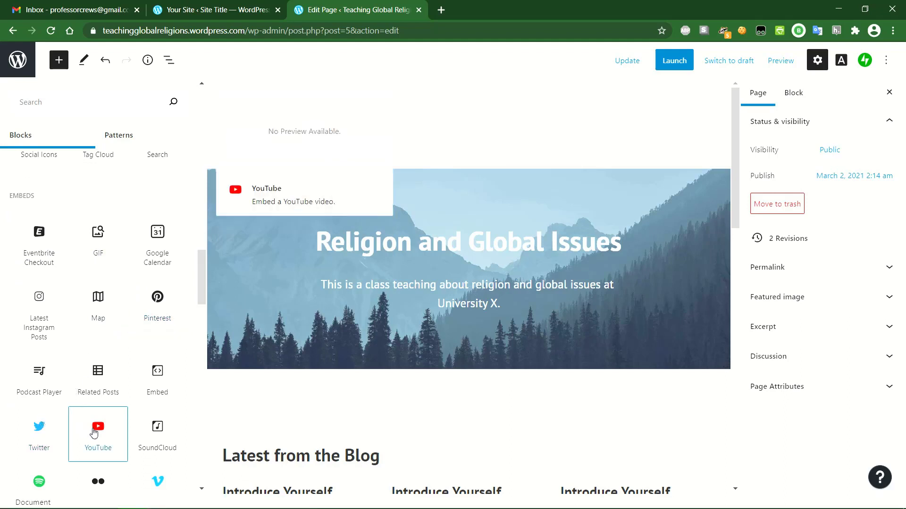
left_click_drag(202, 277, 206, 116)
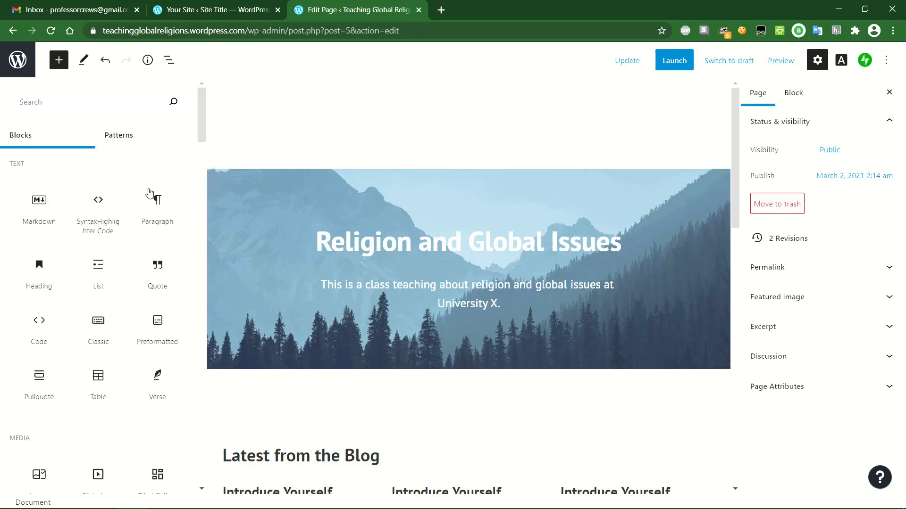
mouse_move(156, 204)
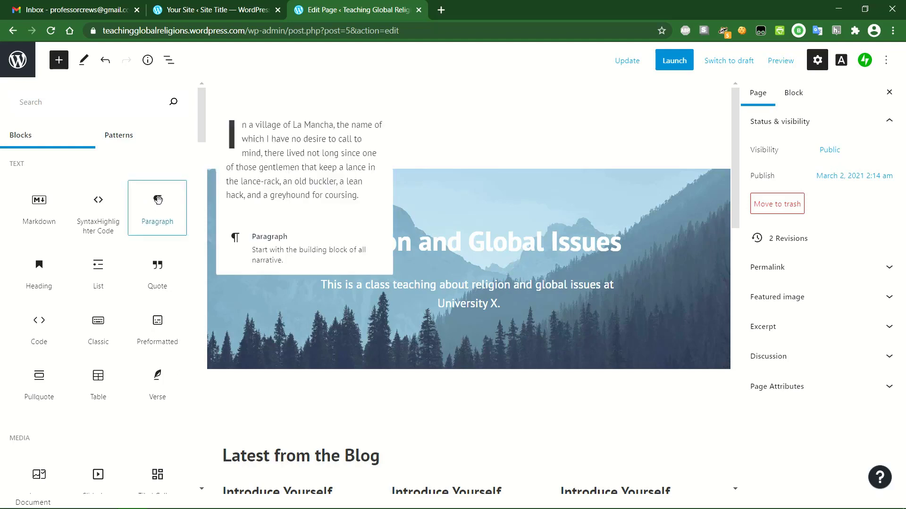
left_click(158, 200)
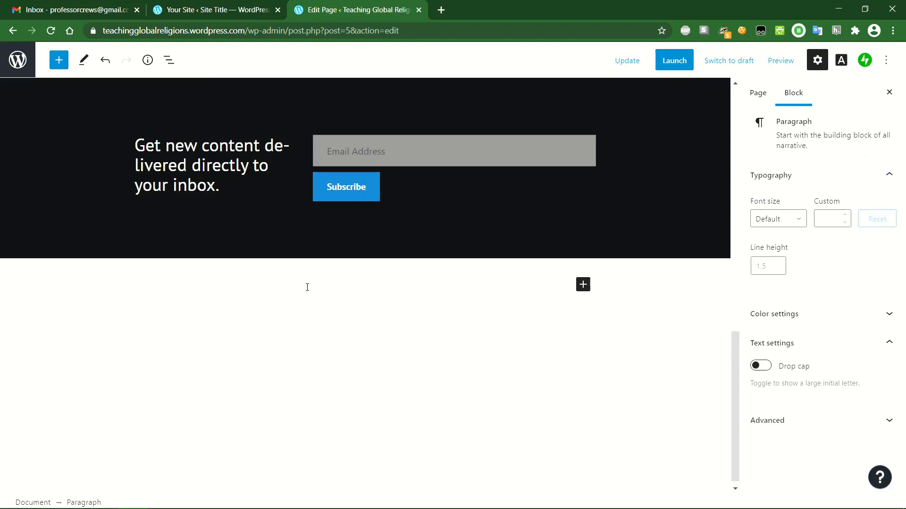
- Type 'Be sure to read the class syllabus before the first day of class.' and move it above the subscribe section
type("Sy")
key("BackSpace")
key("BackSpace")
key("BackSpace")
type("Be sure to read the c")
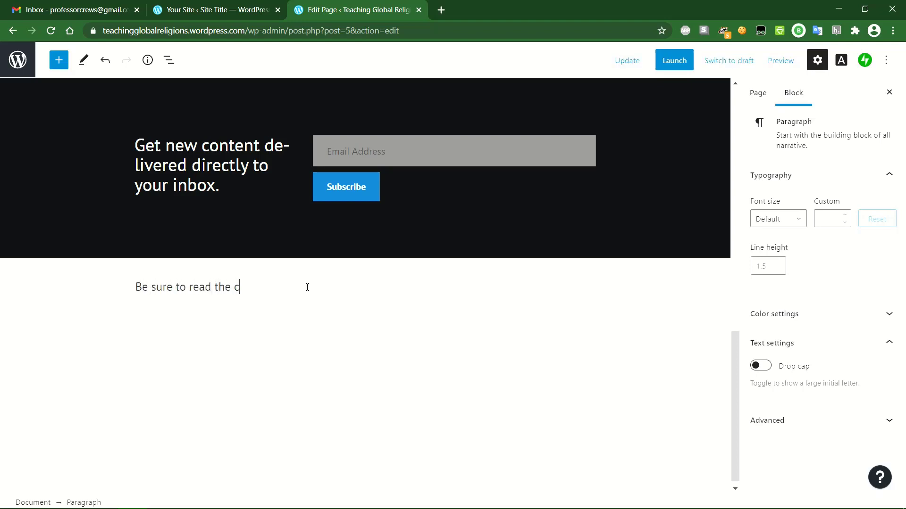
type("lass syllabus before the fi")
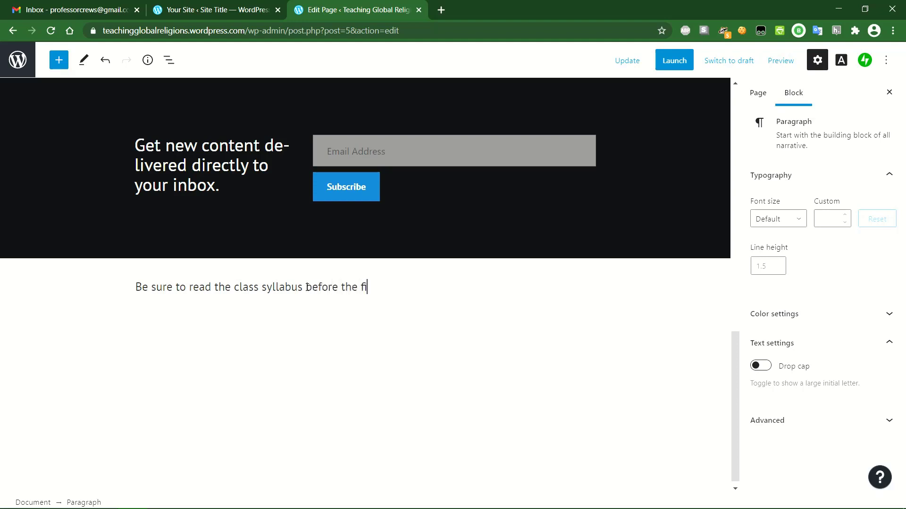
type("rst day of class.")
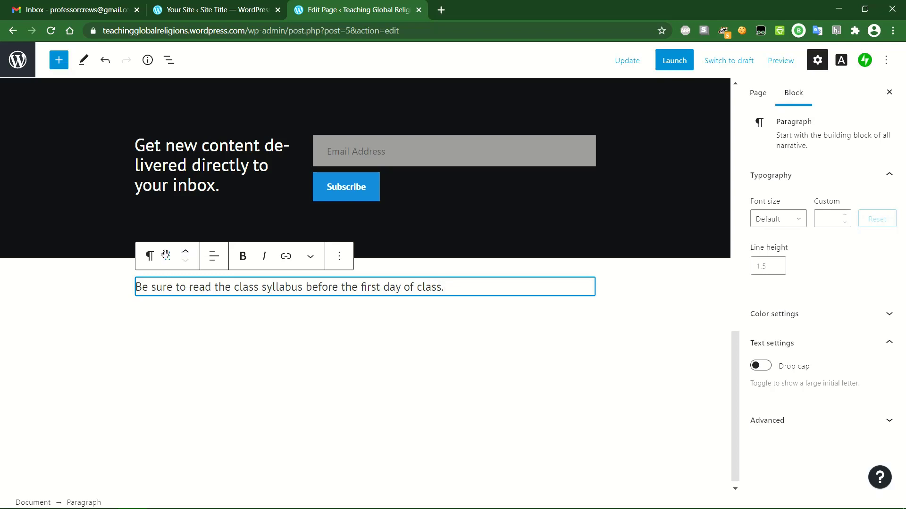
left_click(187, 254)
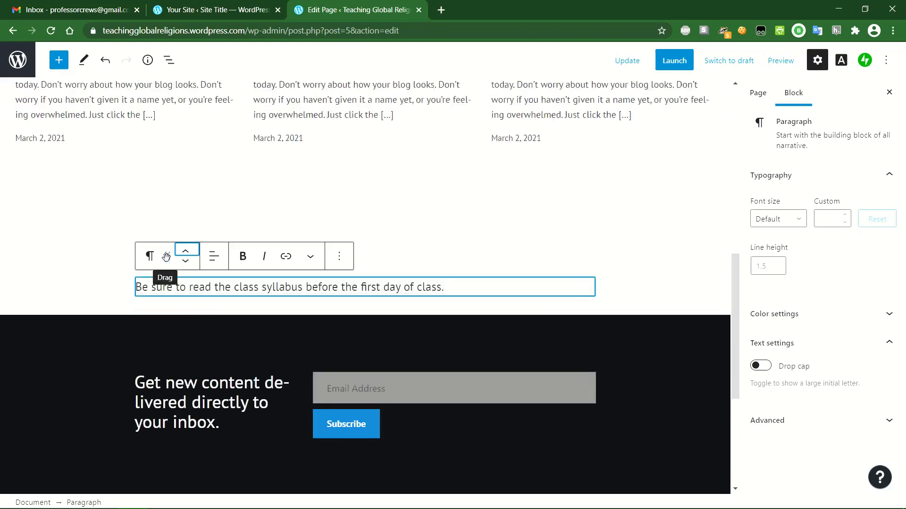
- Move the syllabus reminder up so it sits directly under the cover banner
left_click_drag(166, 256, 186, 254)
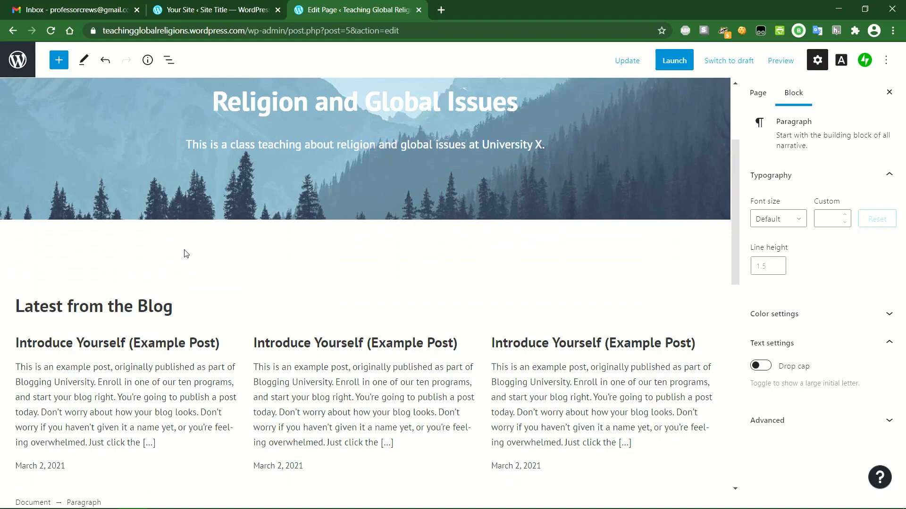
scroll(214, 281, "down", 5)
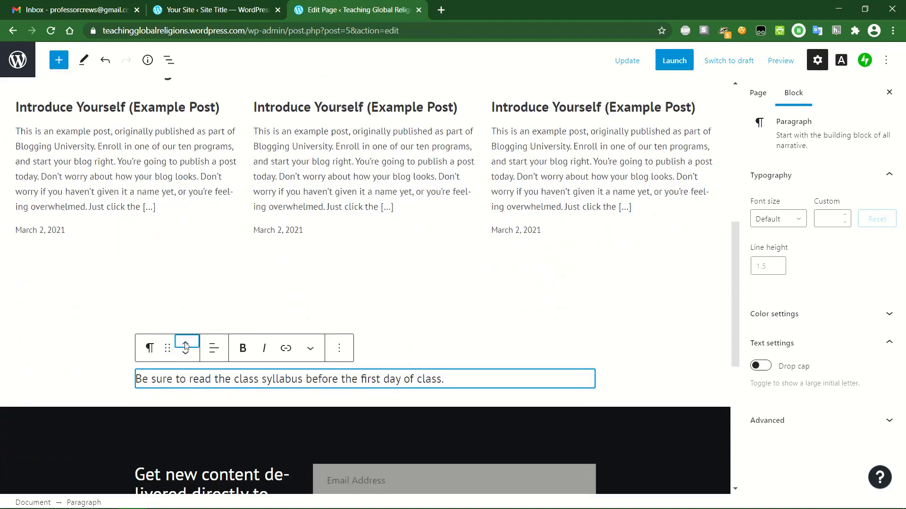
left_click(186, 345)
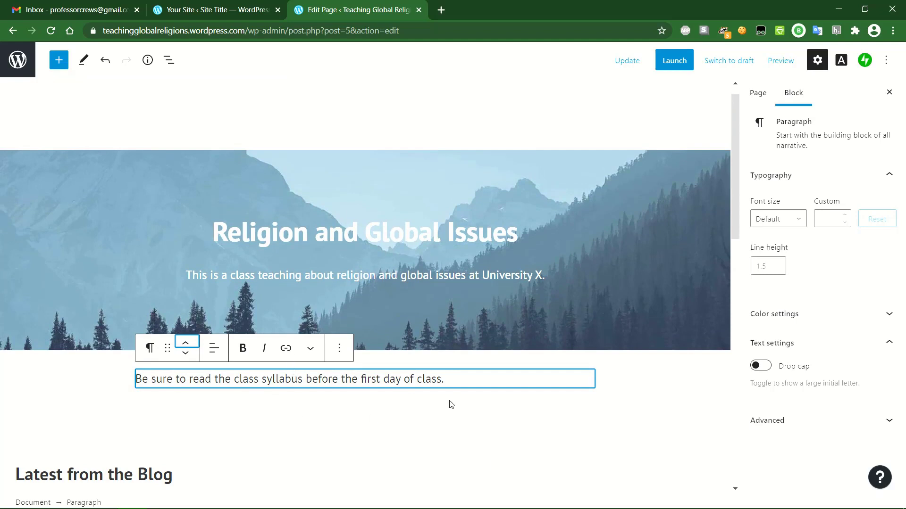
- Centre-align the reminder and add an empty paragraph beneath it
left_click(463, 381)
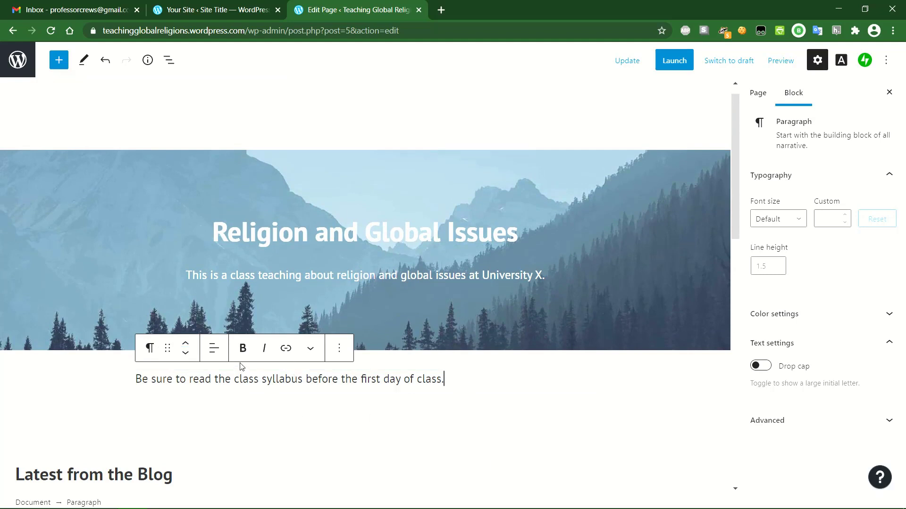
left_click(214, 349)
left_click(238, 413)
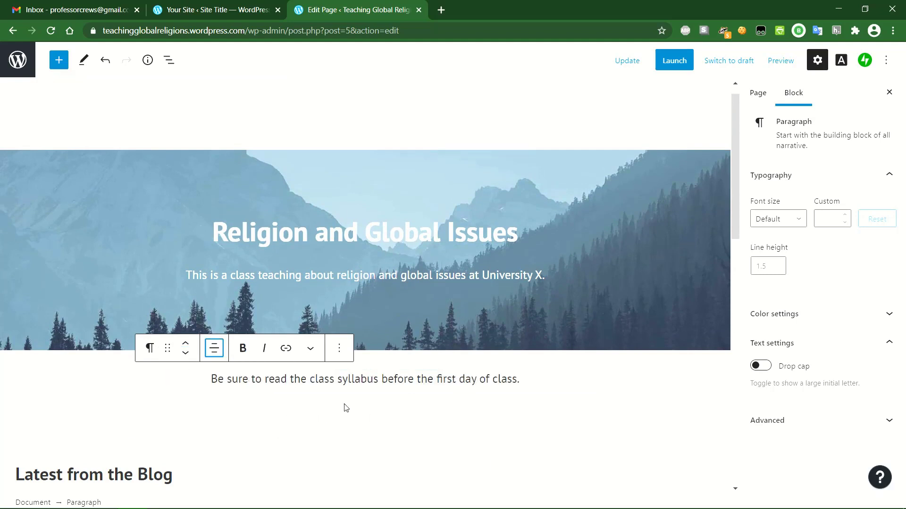
left_click(524, 381)
key("Return")
scroll(524, 382, "down", 3)
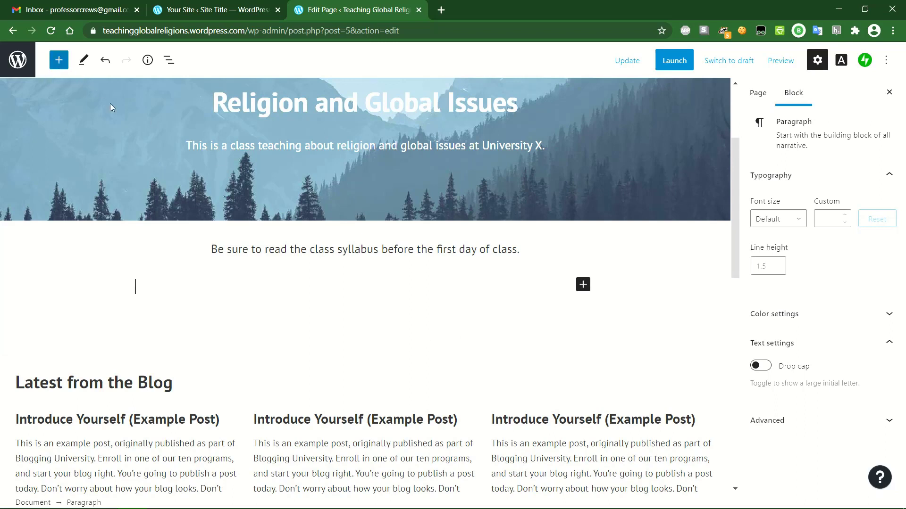
- Insert a File block below the reminder from the Media section of the full block library
left_click(584, 287)
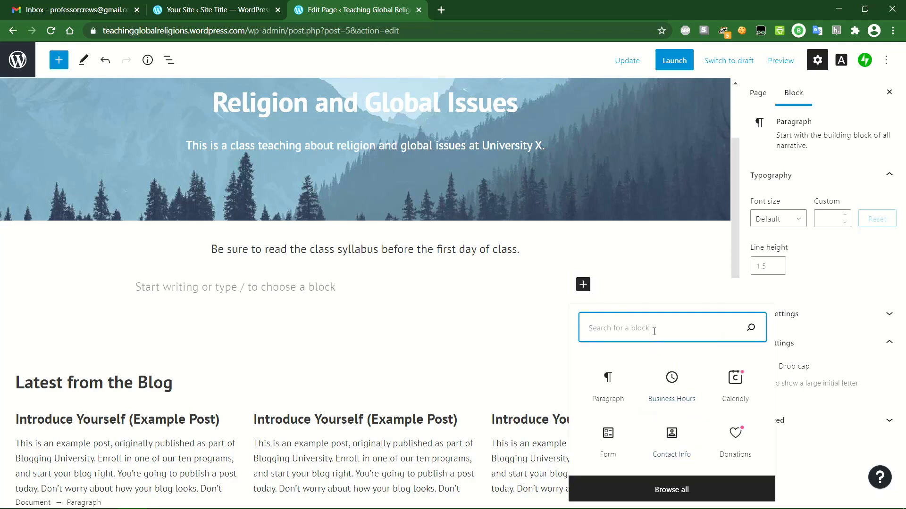
type("file")
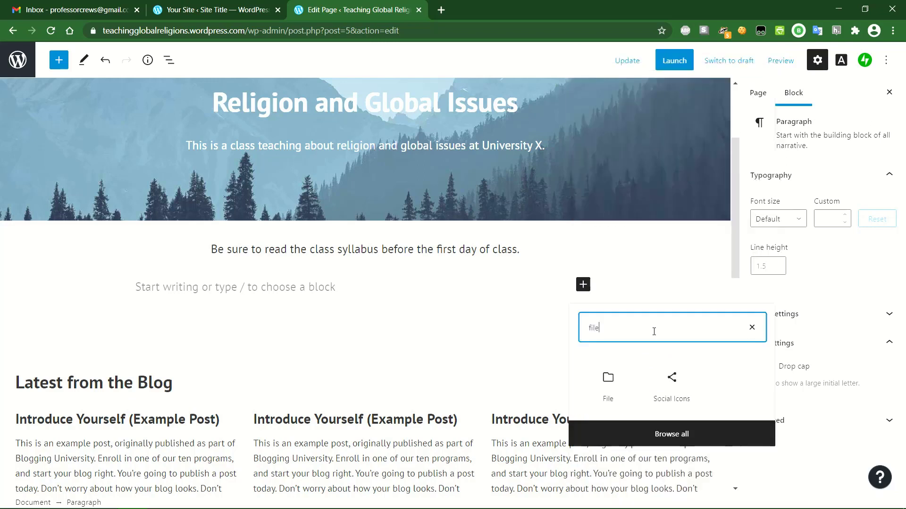
left_click(668, 435)
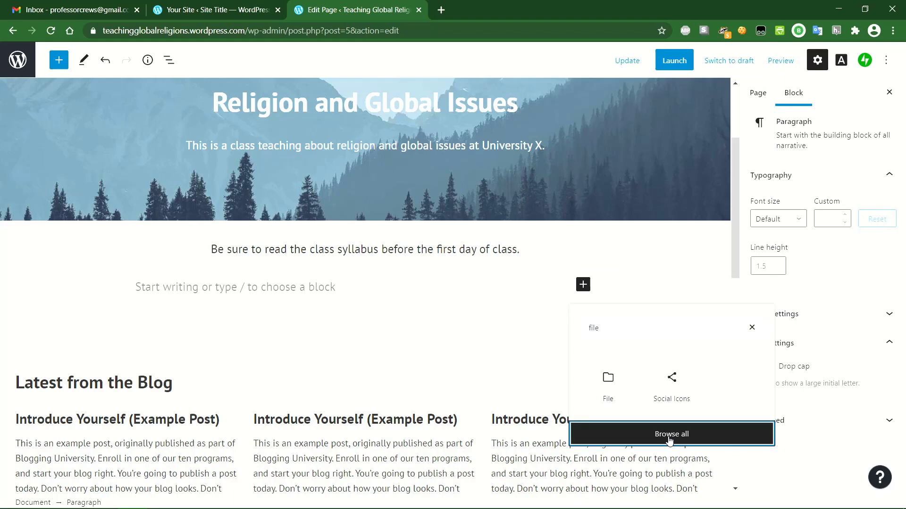
scroll(141, 281, "down", 1)
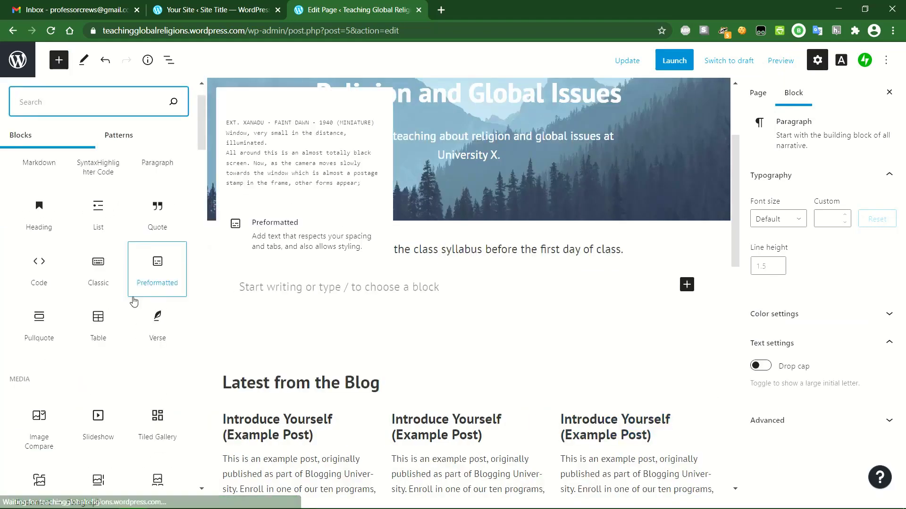
scroll(38, 368, "down", 2)
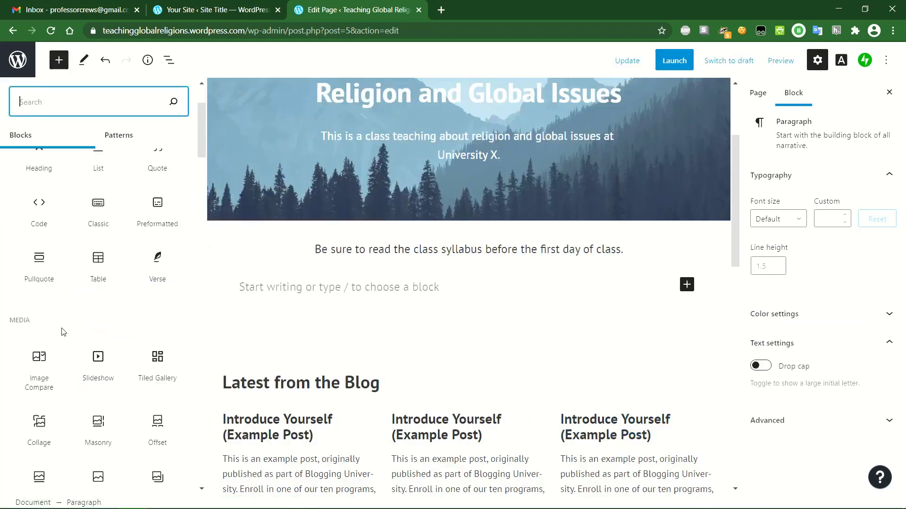
scroll(80, 330, "down", 3)
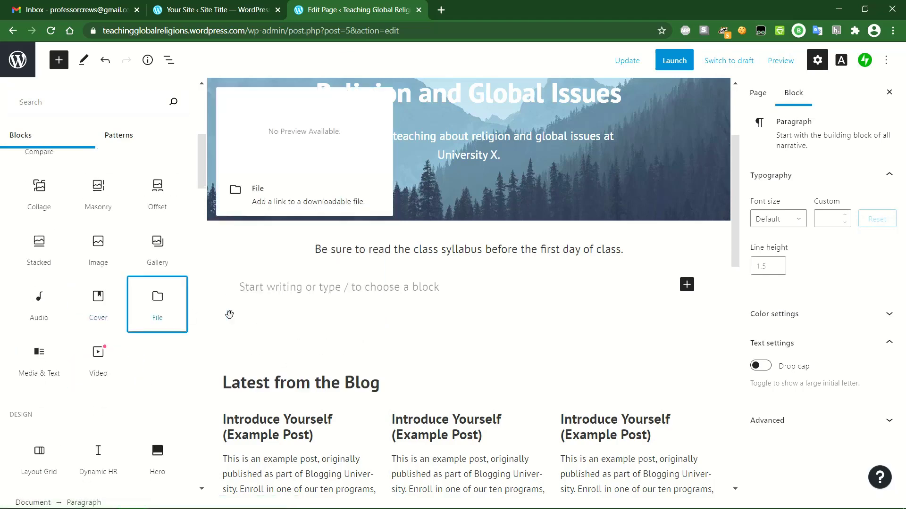
left_click(157, 307)
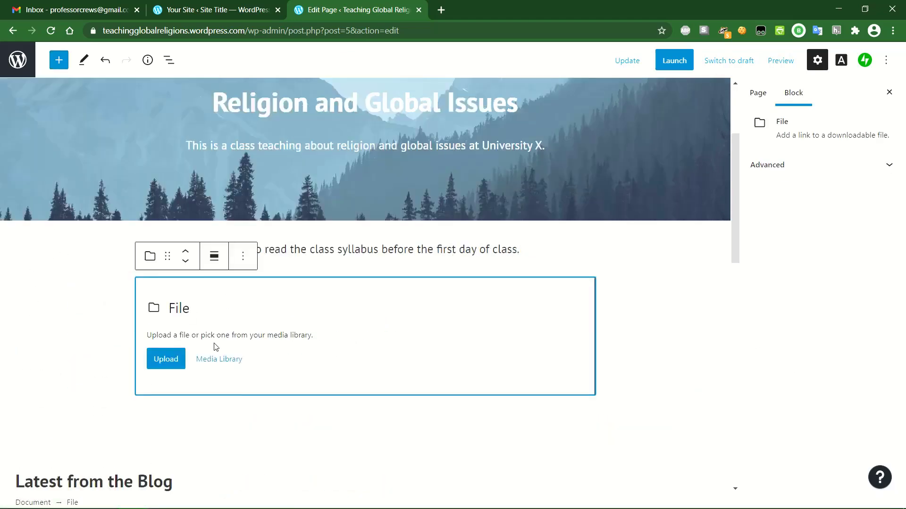
- Upload the RELS 323 syllabus .docx from the Desktop into the File block
left_click(166, 359)
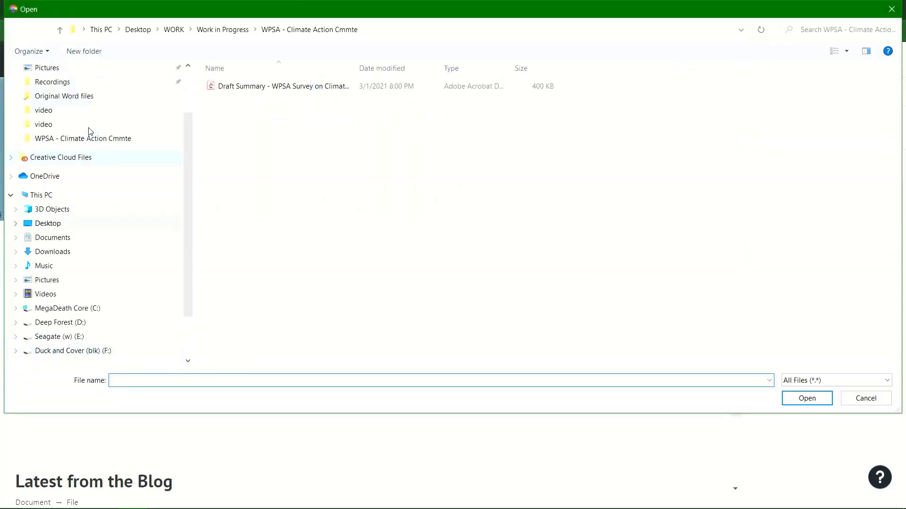
left_click(57, 226)
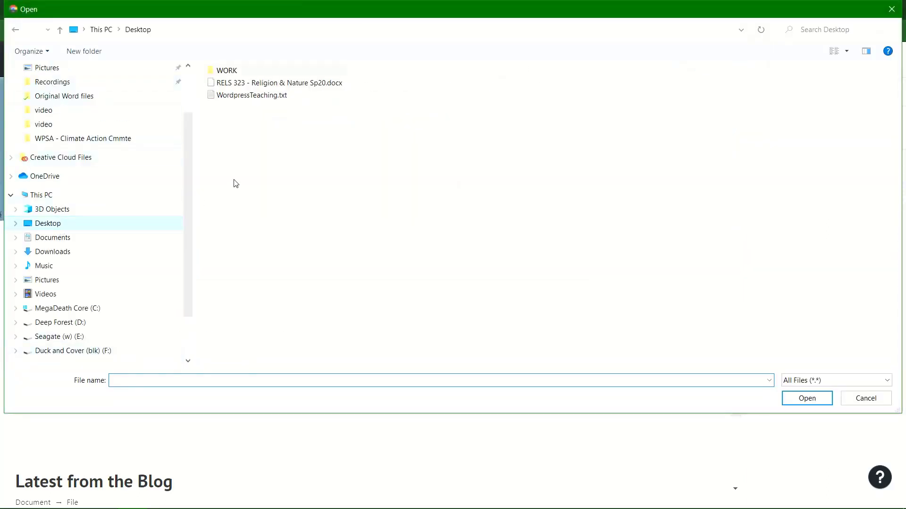
left_click(241, 84)
left_click(802, 400)
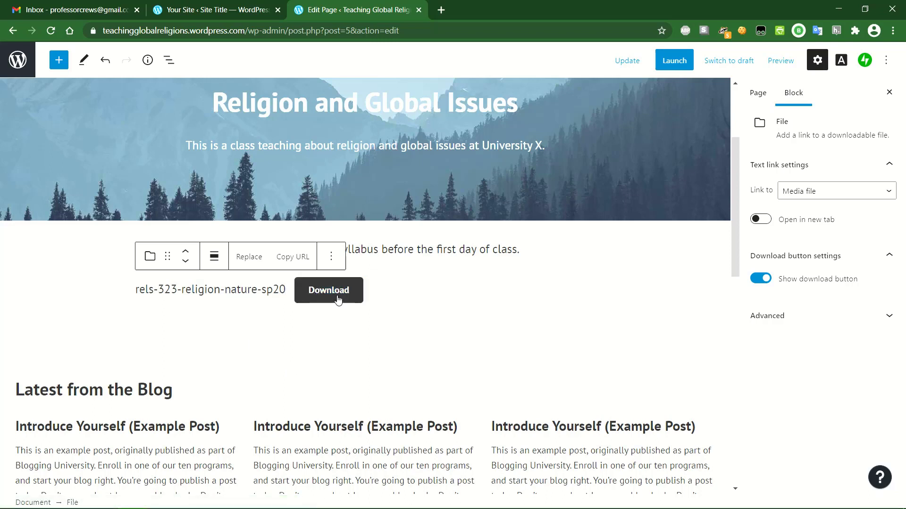
- Change the File block's link text to 'Class Syllabus (word doc)'
left_click_drag(285, 289, 133, 291)
type("Class Syllau")
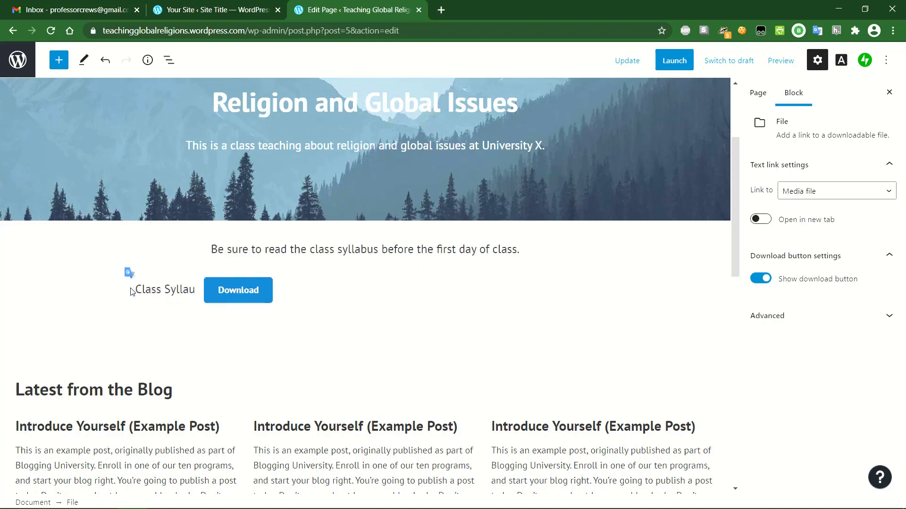
key("BackSpace")
type("bus (wor")
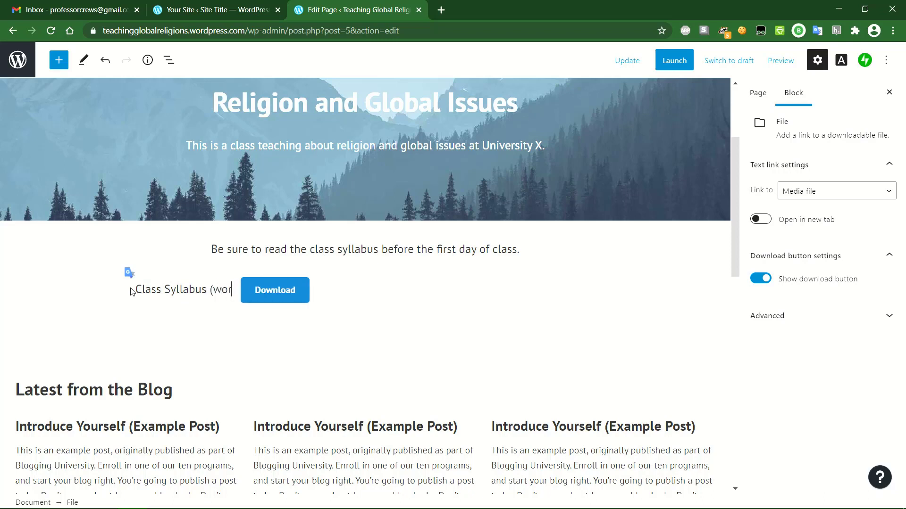
type("d doc)")
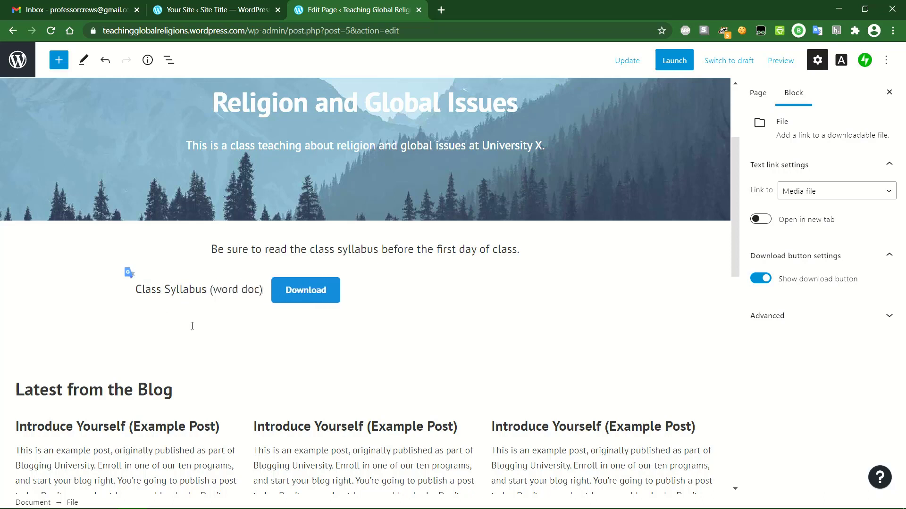
left_click(254, 327)
left_click(363, 296)
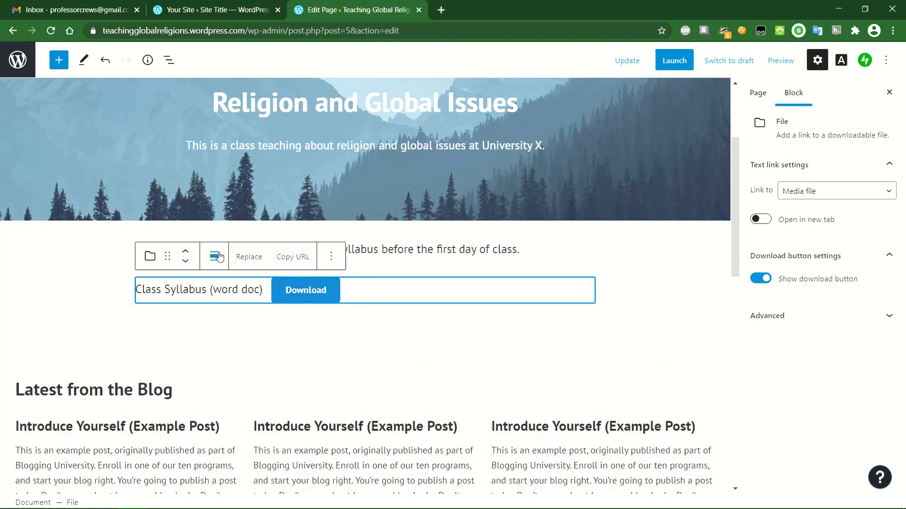
left_click(330, 256)
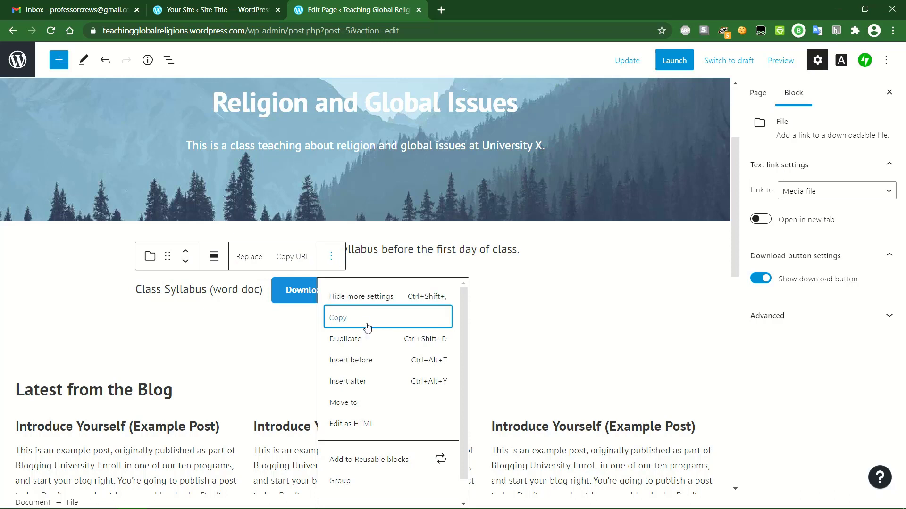
scroll(366, 326, "down", 1)
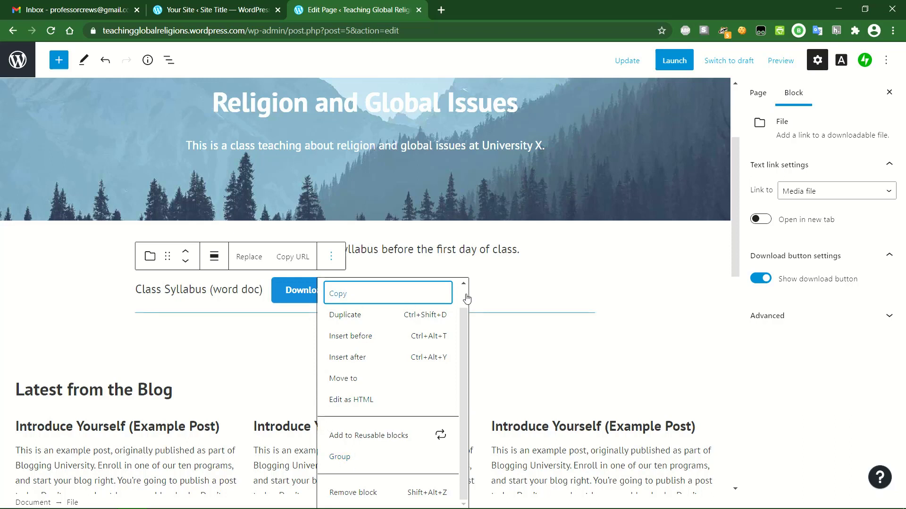
left_click(507, 295)
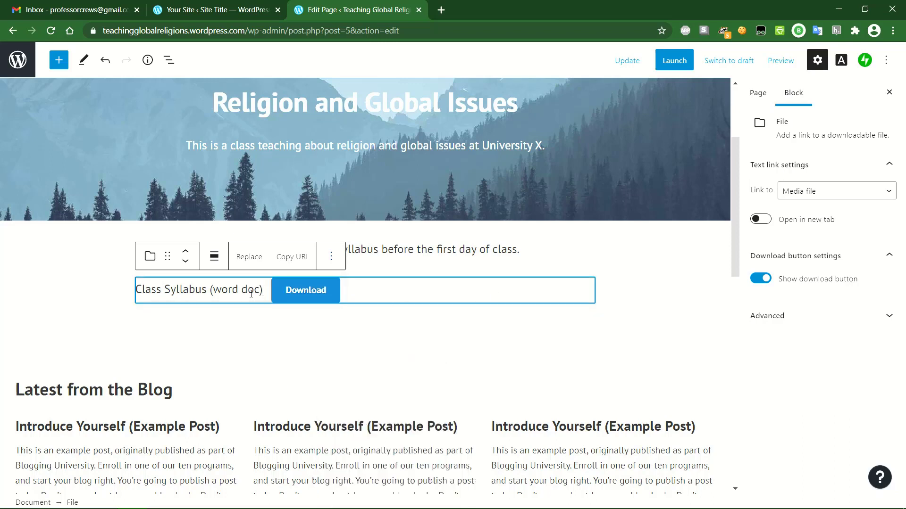
left_click(257, 340)
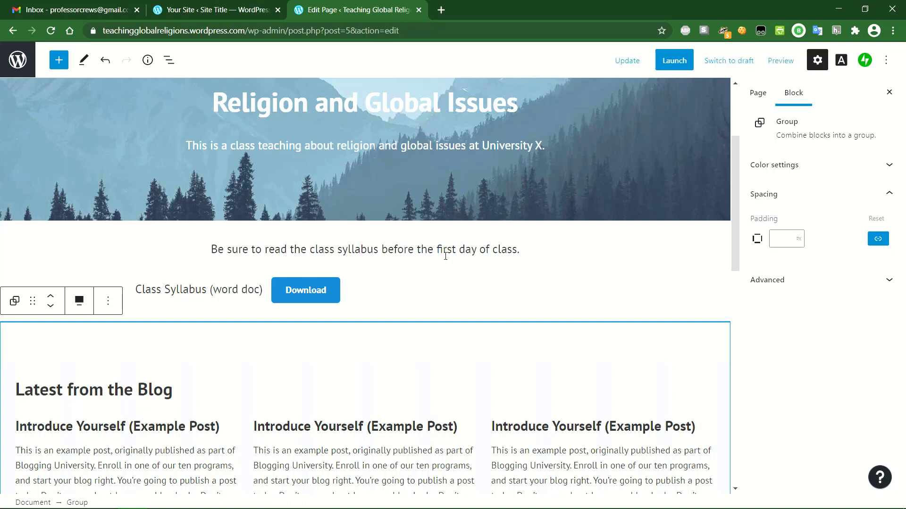
left_click(458, 286)
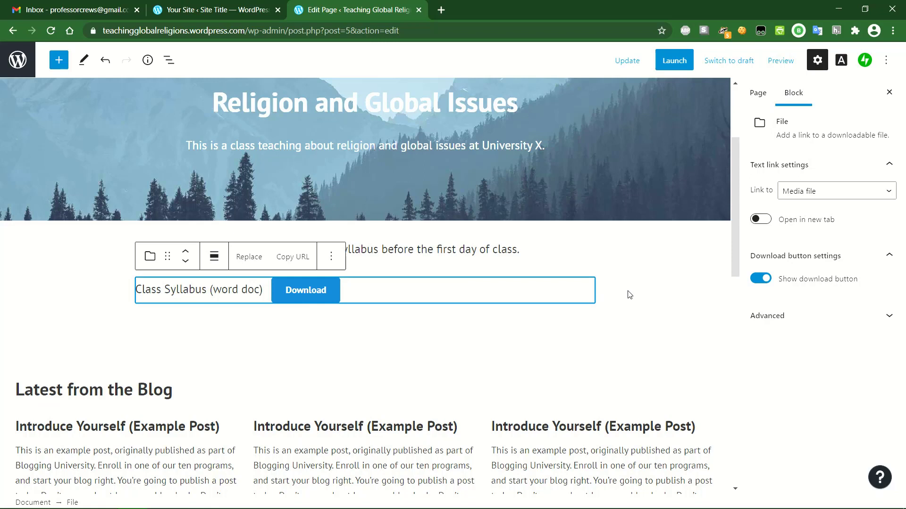
left_click(838, 317)
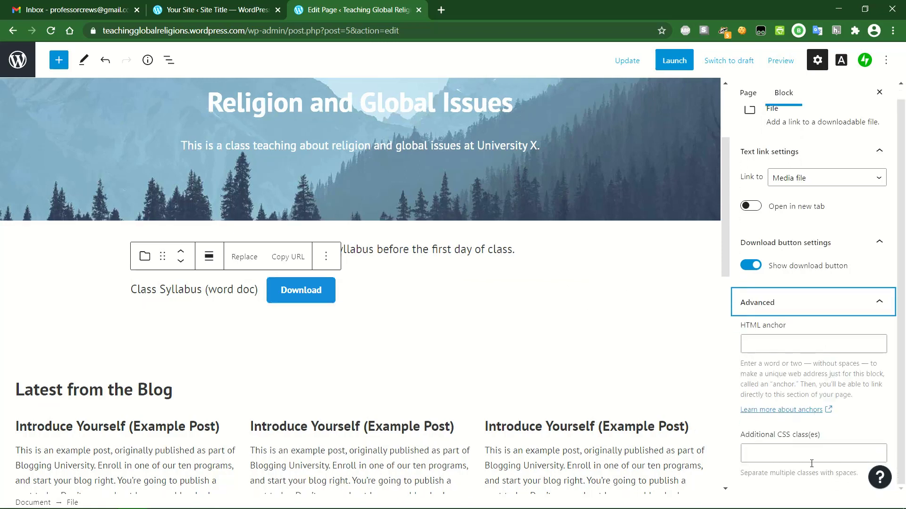
left_click(826, 302)
left_click(237, 288)
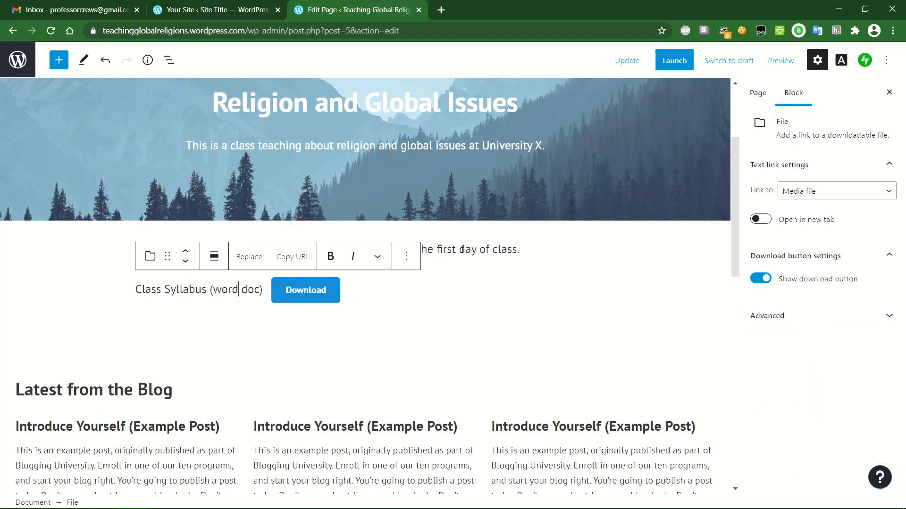
left_click(467, 249)
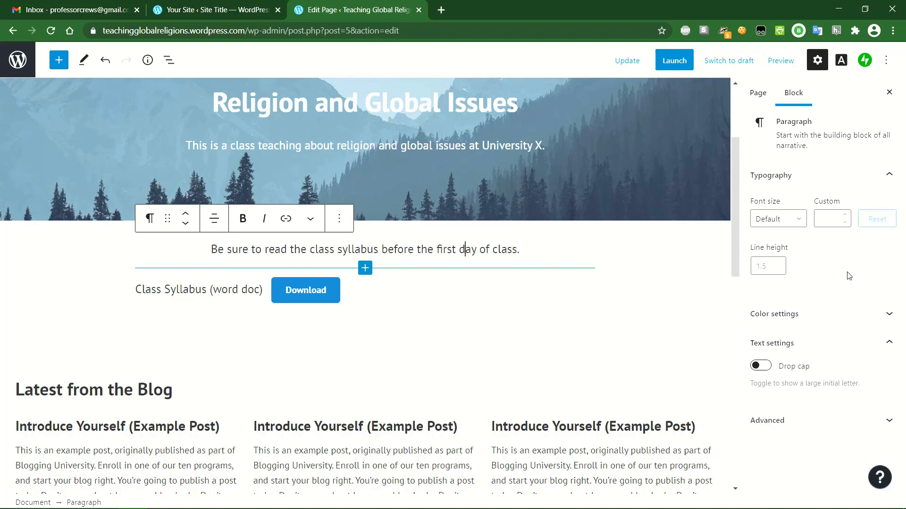
left_click(452, 301)
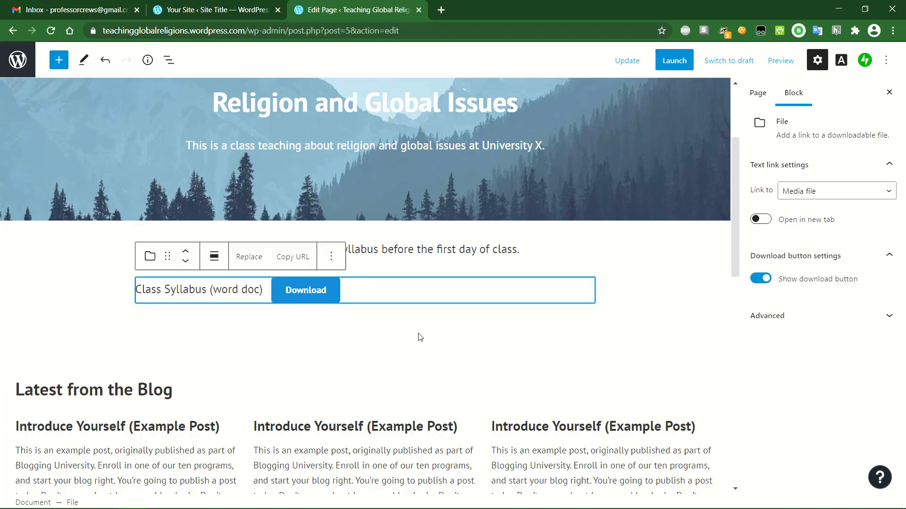
left_click(357, 335)
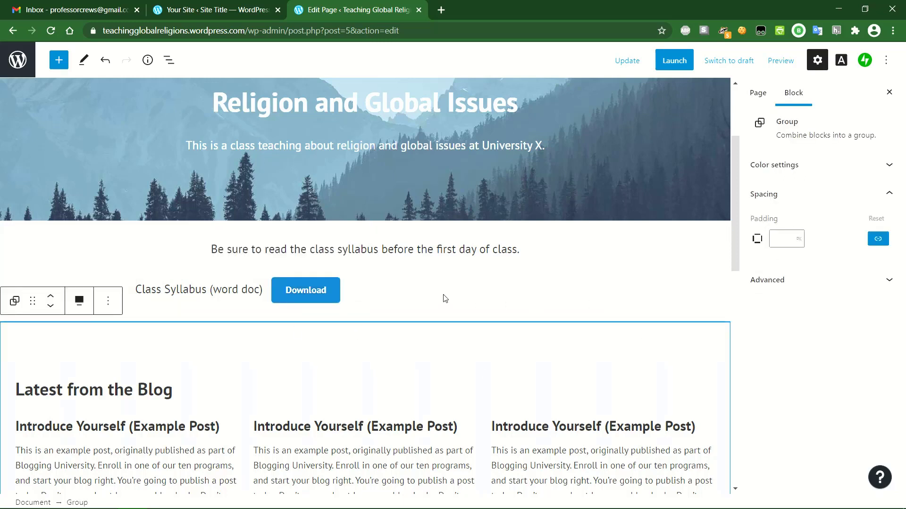
scroll(445, 298, "up", 3)
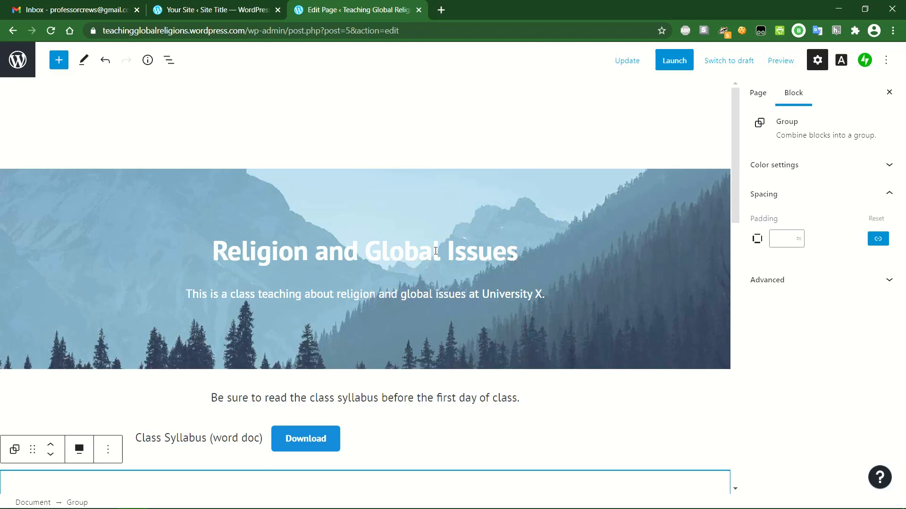
scroll(428, 286, "down", 2)
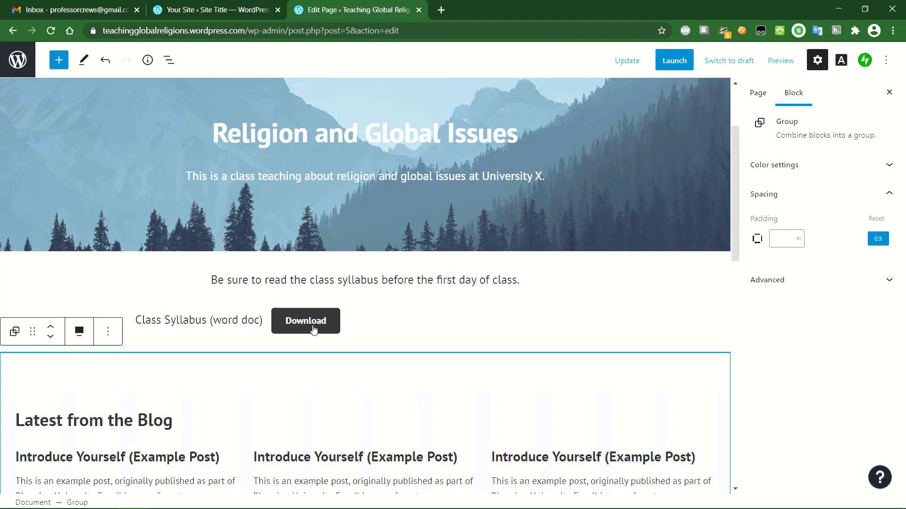
left_click(412, 323)
scroll(412, 322, "down", 1)
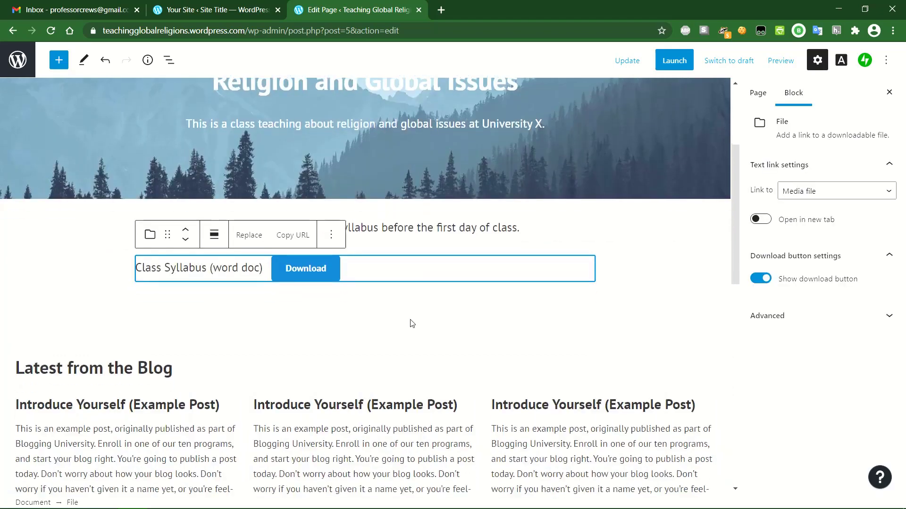
left_click(386, 366)
scroll(386, 366, "down", 1)
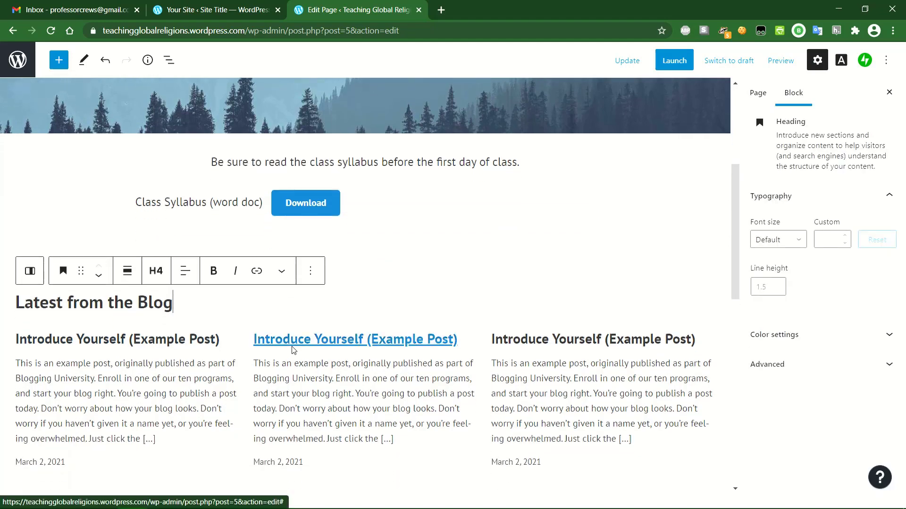
scroll(292, 350, "down", 1)
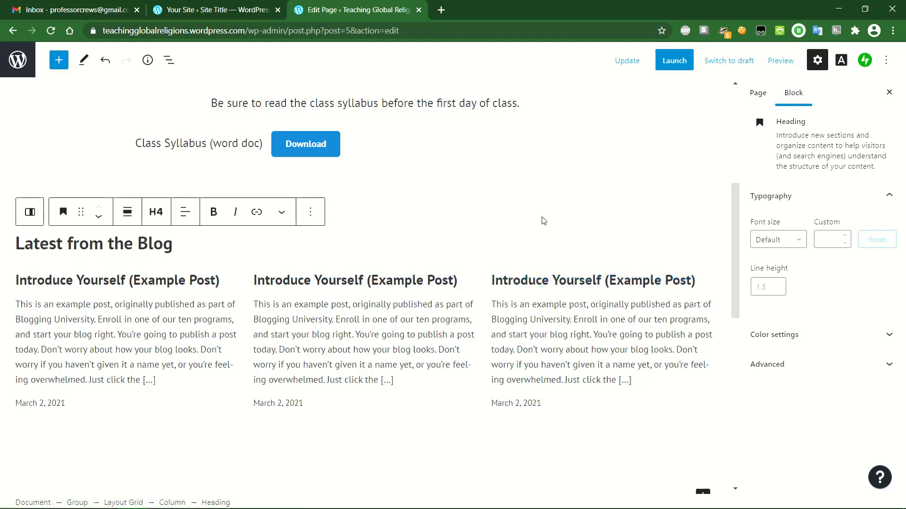
scroll(543, 217, "down", 2)
scroll(542, 217, "down", 5)
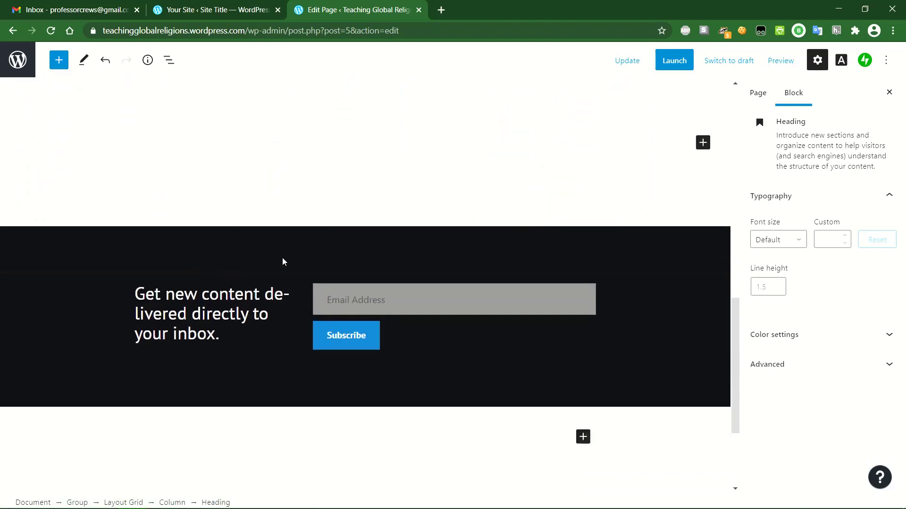
left_click(283, 258)
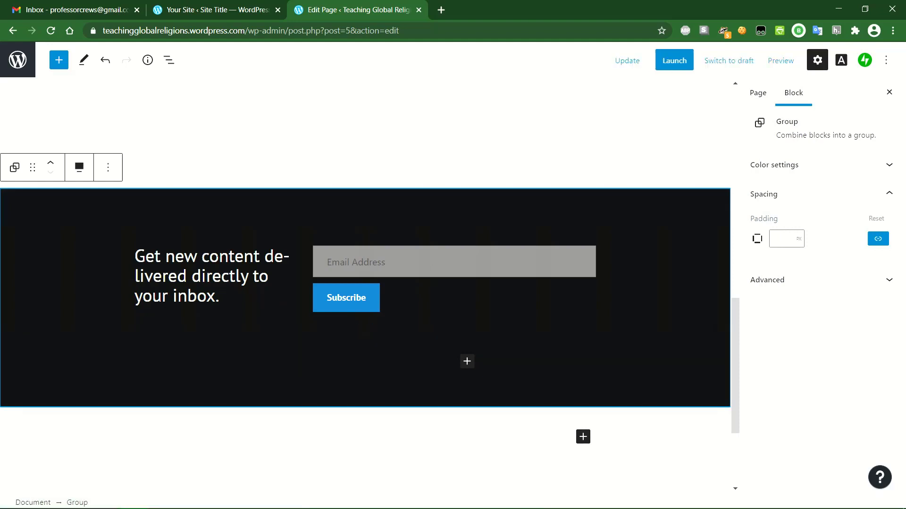
- Delete the dark email subscribe Group block so the Home page ends with the blog posts
left_click(108, 167)
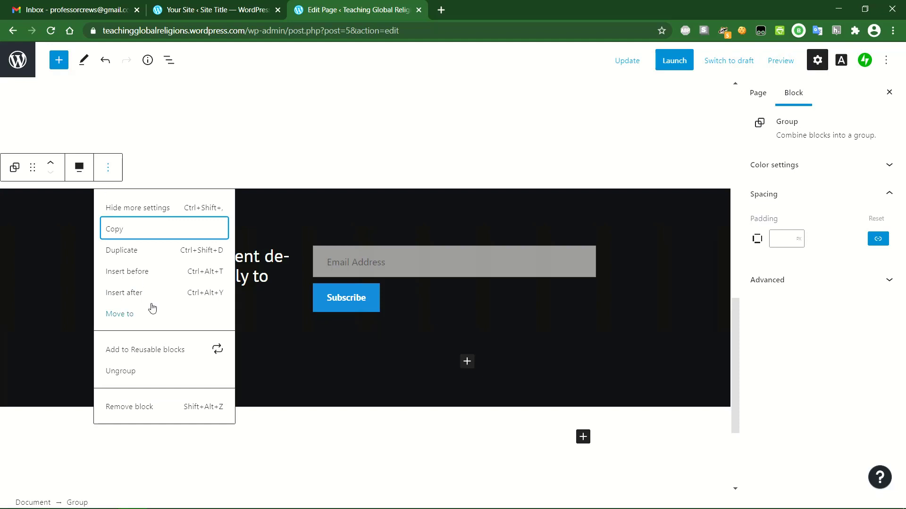
left_click(134, 410)
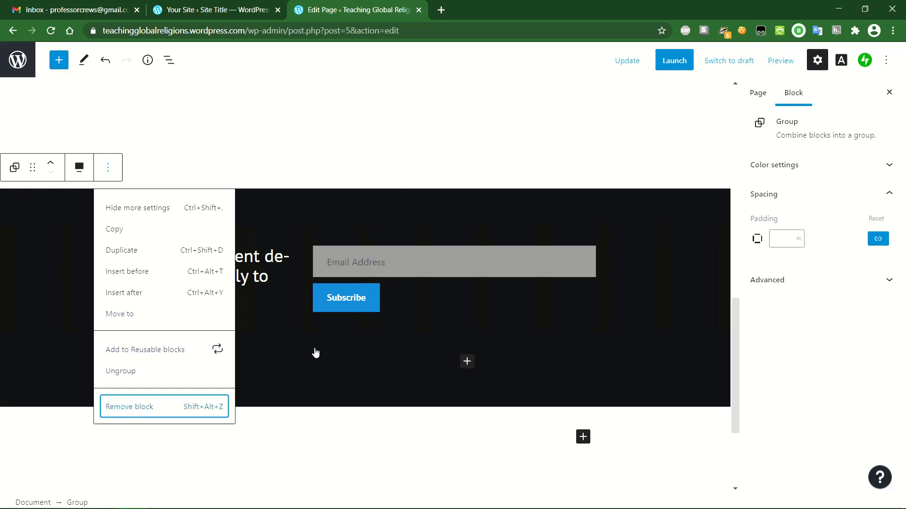
scroll(429, 370, "down", 5)
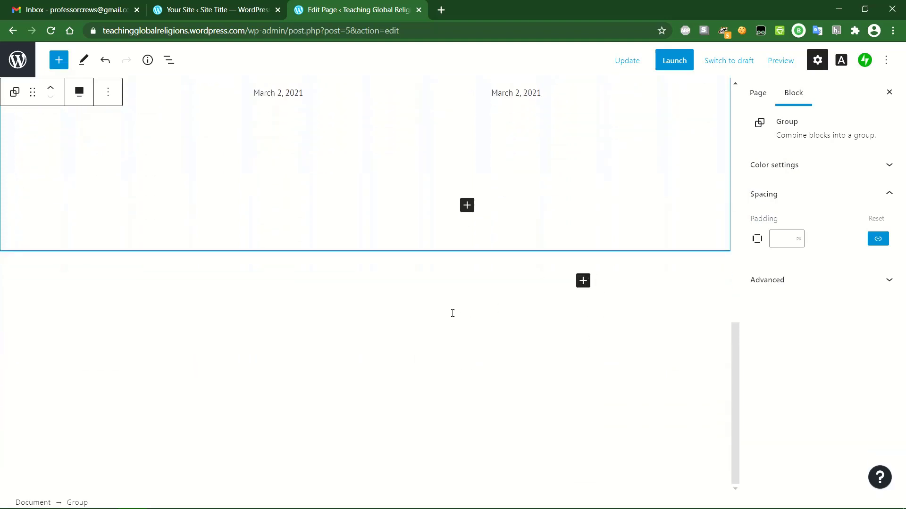
- Update the Home page to save the syllabus download and the removed subscribe section
scroll(452, 313, "up", 9)
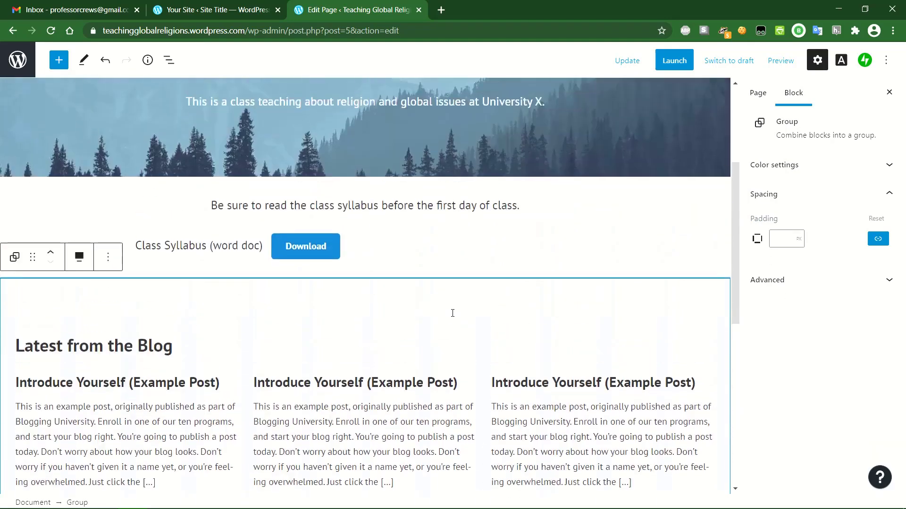
scroll(374, 364, "up", 4)
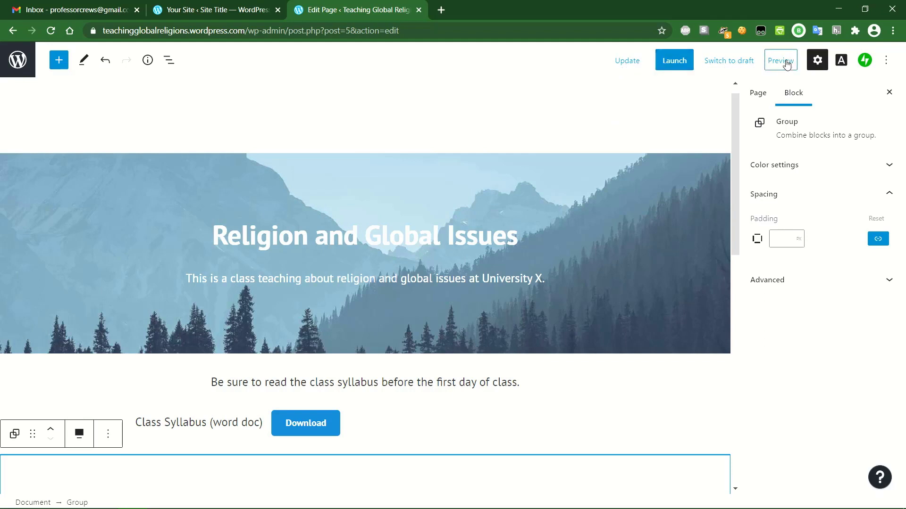
left_click(630, 69)
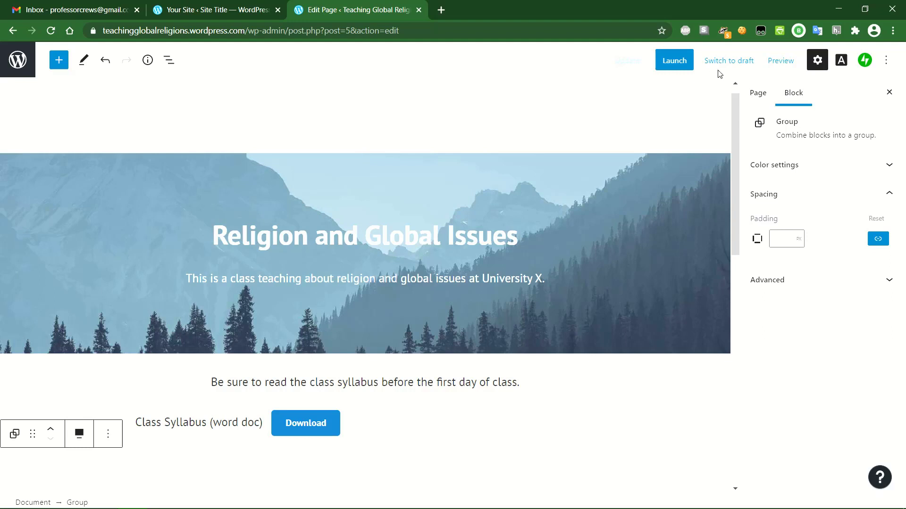
- Preview the updated Home page in a new tab, look it over, and return to the editor
left_click(786, 65)
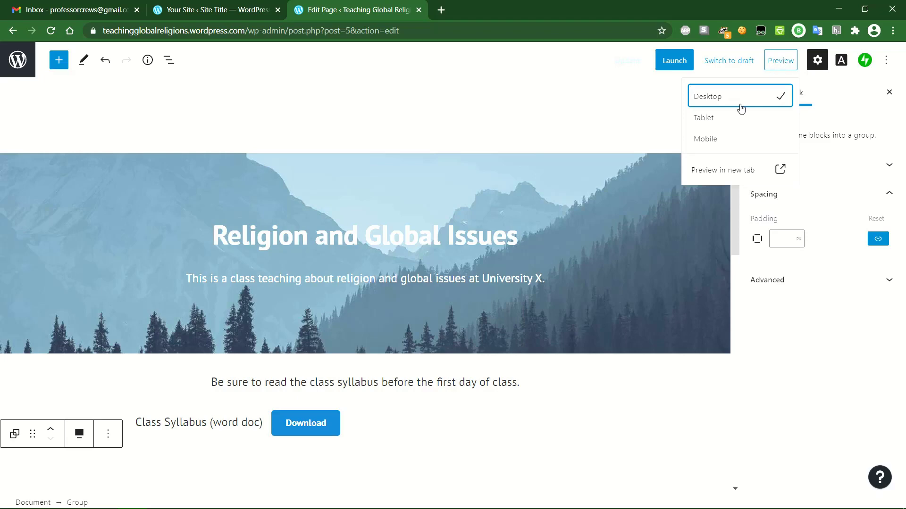
left_click(735, 173)
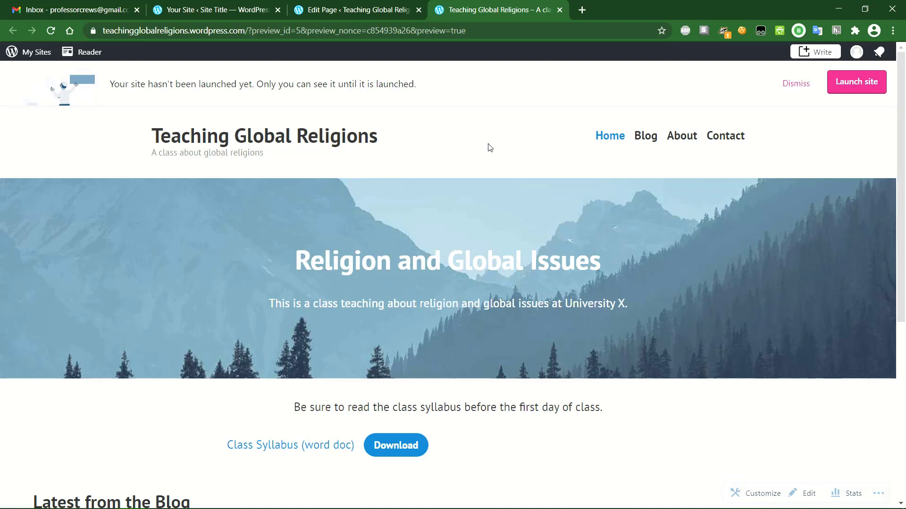
scroll(489, 148, "down", 4)
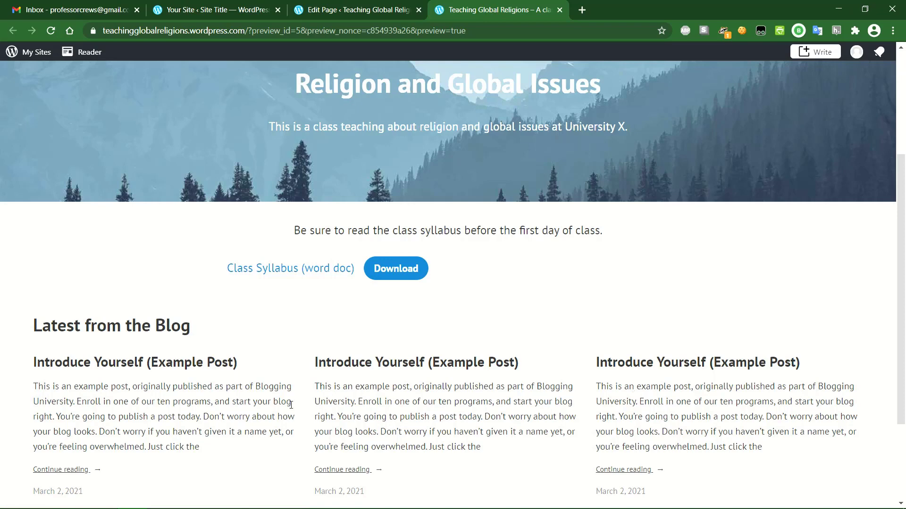
scroll(160, 404, "down", 1)
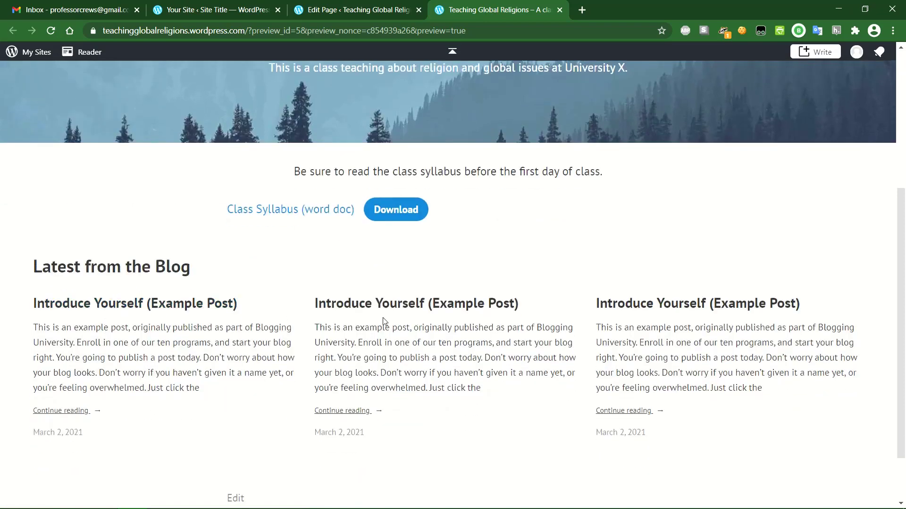
scroll(383, 317, "up", 5)
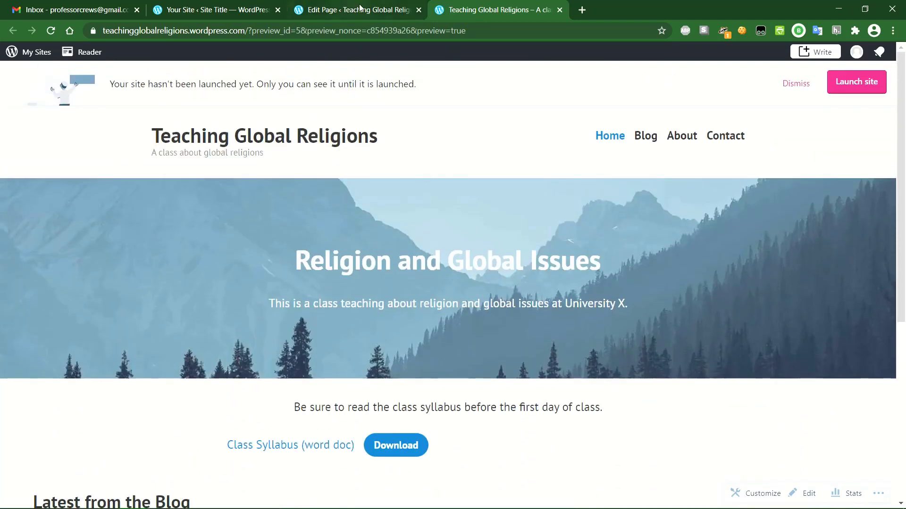
left_click(359, 12)
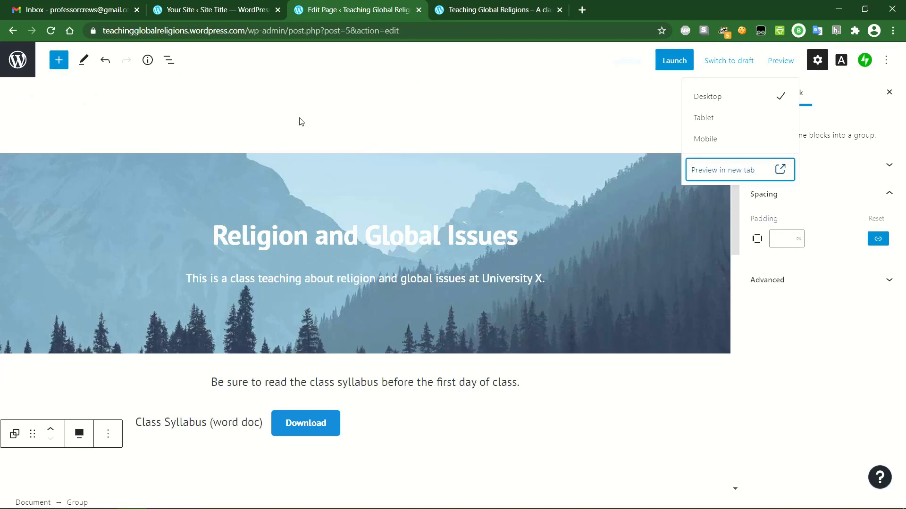
- Leave the Home page editor for the All Pages list
left_click(6, 81)
left_click(17, 60)
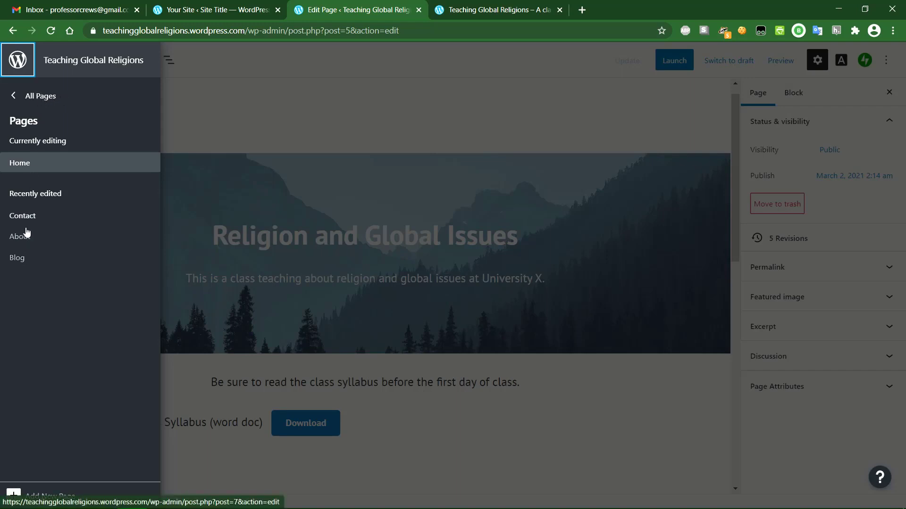
left_click(29, 104)
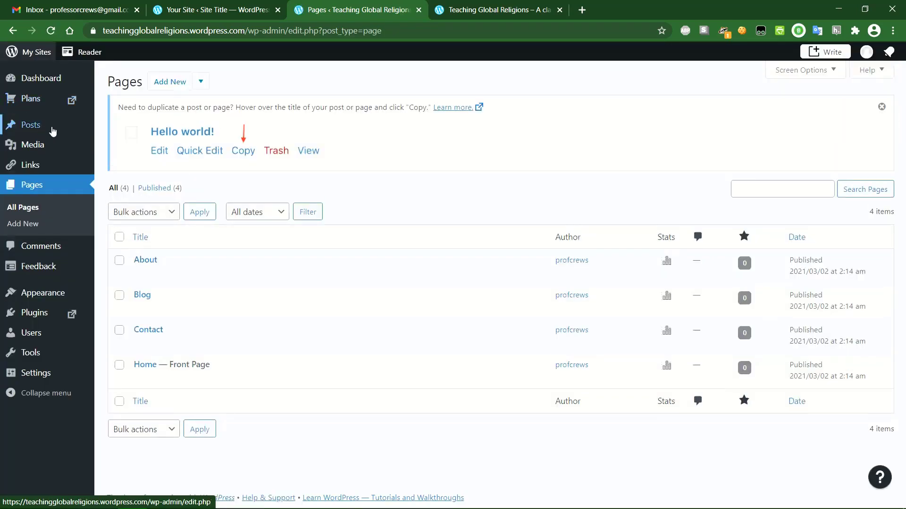
- Open the Posts list with three 'Introduce Yourself' example posts, briefly rechecking the preview tab
mouse_move(146, 259)
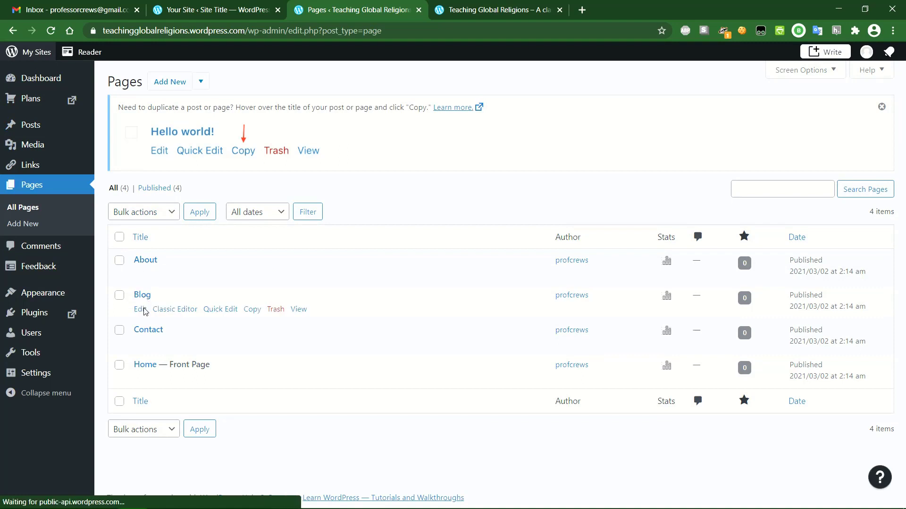
mouse_move(143, 364)
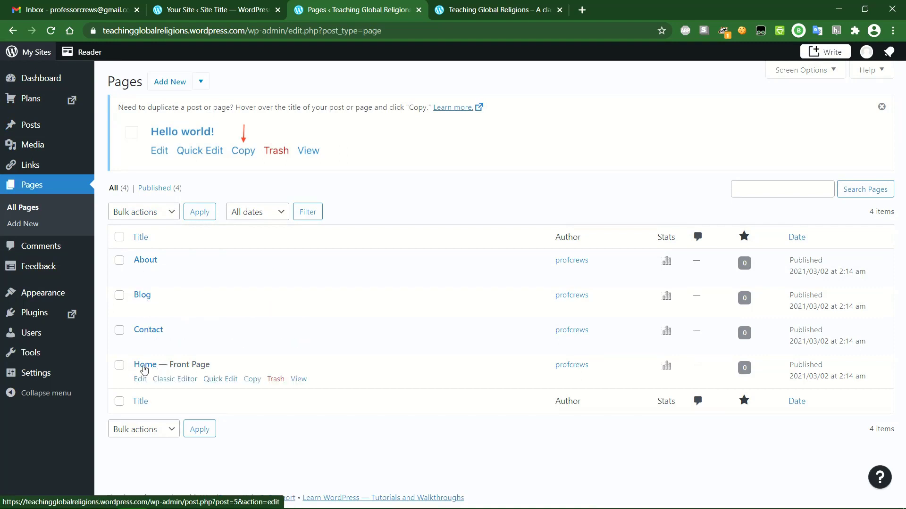
mouse_move(140, 295)
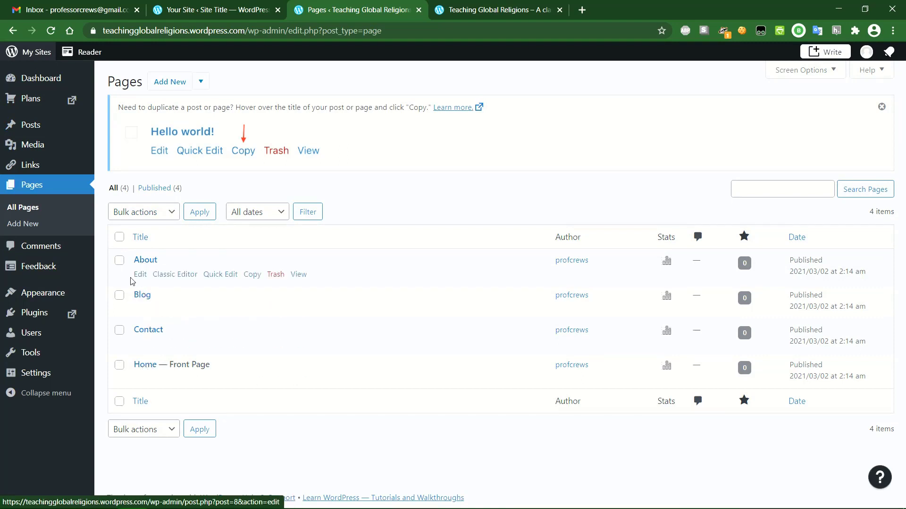
left_click(42, 126)
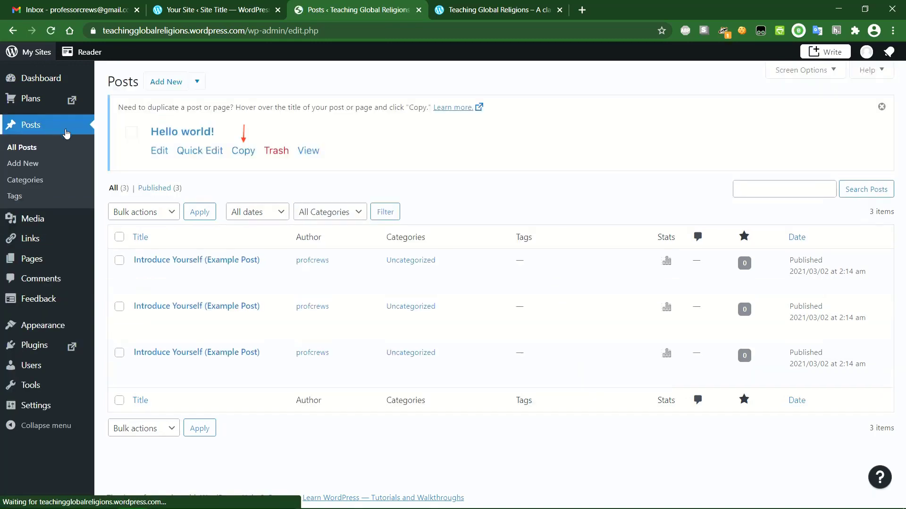
left_click(485, 10)
scroll(239, 362, "down", 5)
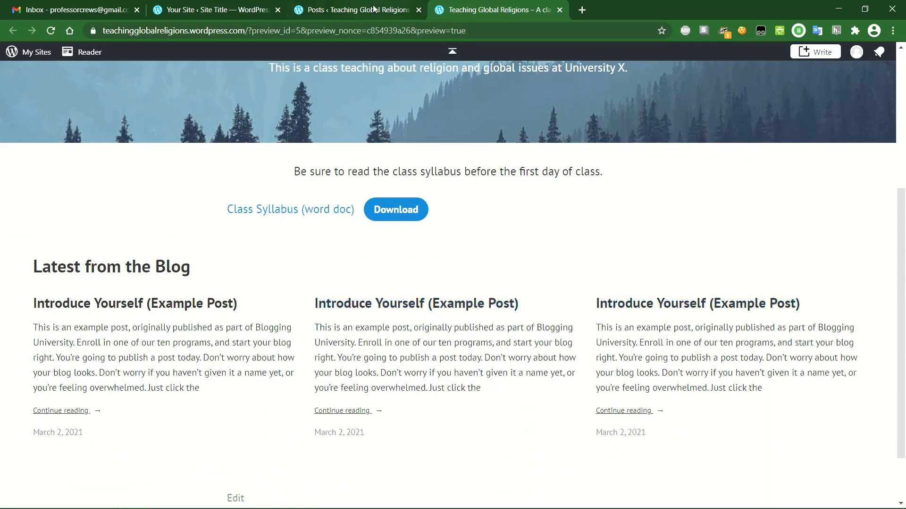
left_click(349, 10)
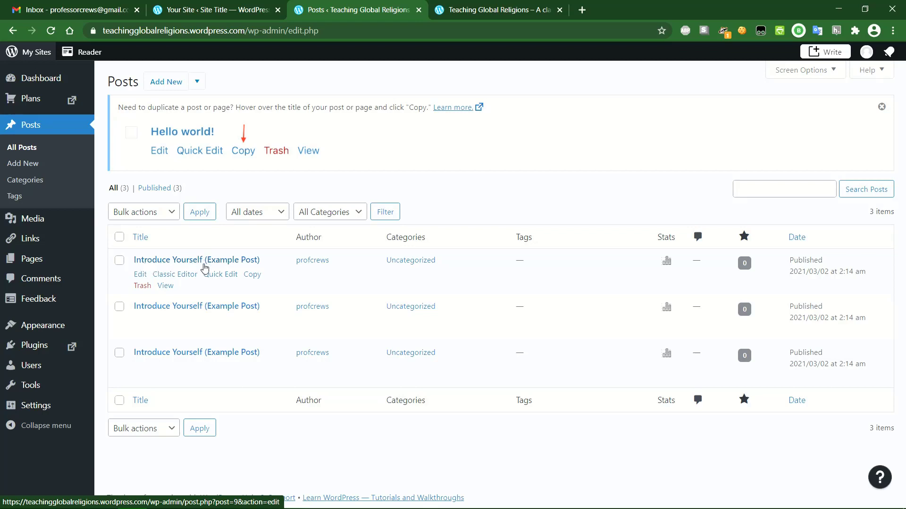
left_click(140, 277)
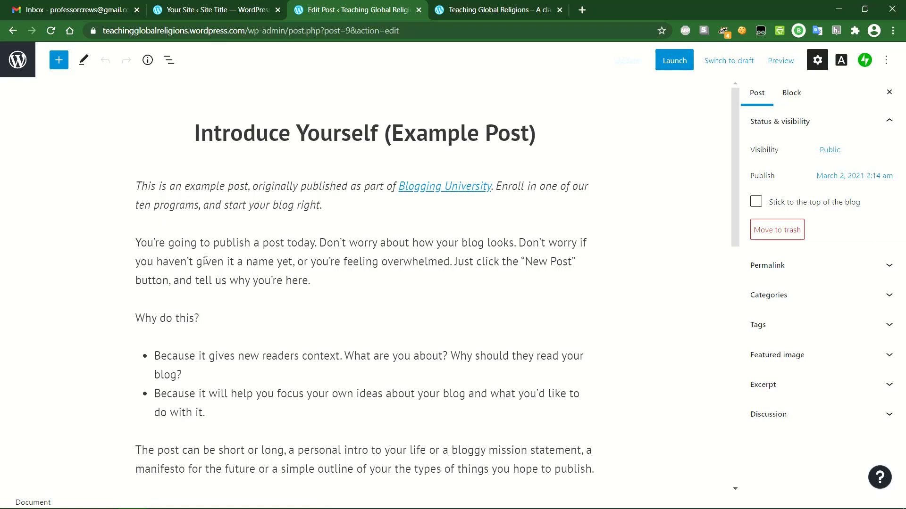
scroll(248, 325, "down", 6)
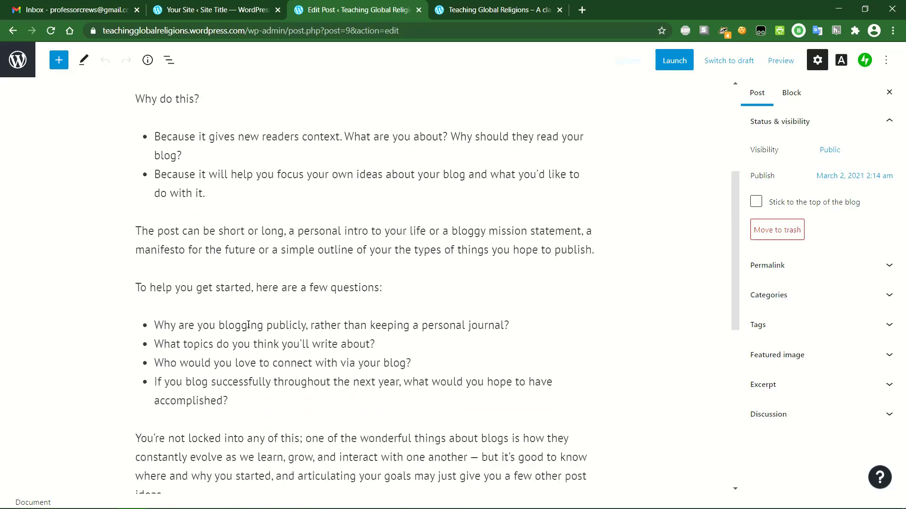
scroll(217, 366, "down", 5)
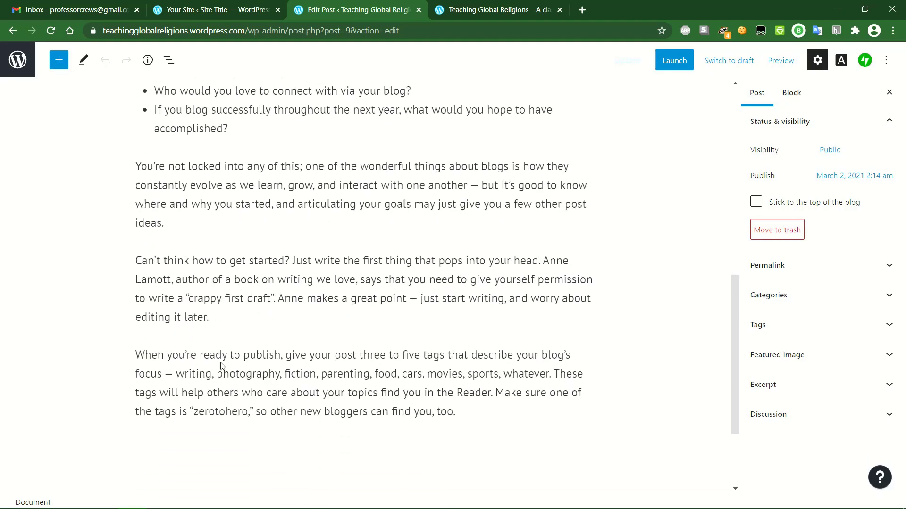
scroll(221, 362, "up", 11)
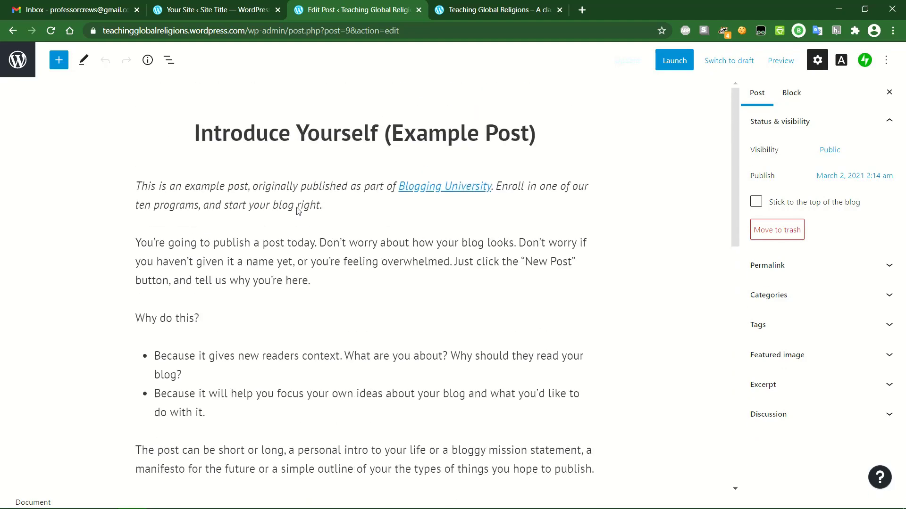
double_click(261, 131)
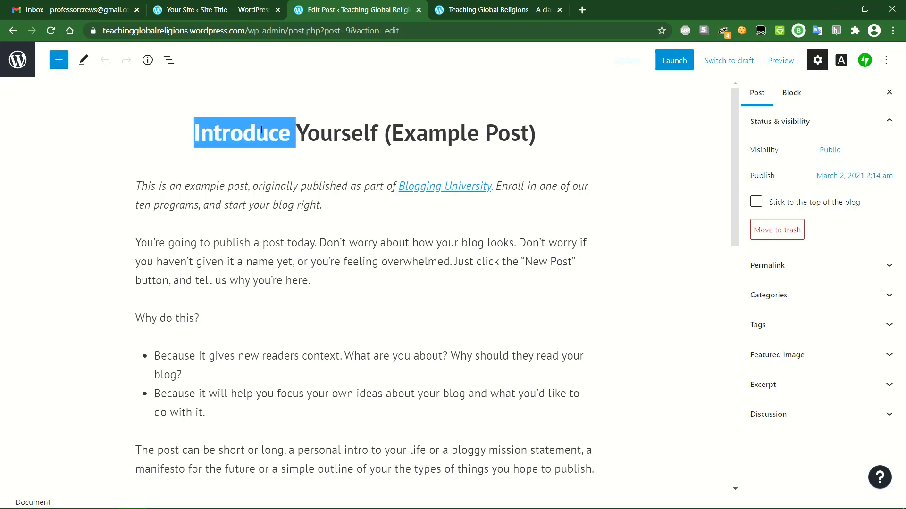
type("haoah")
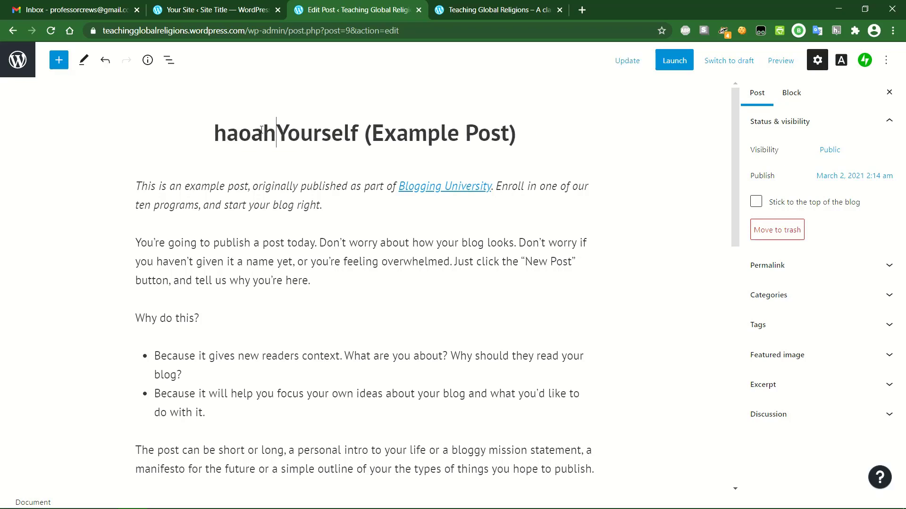
key("BackSpace")
key("BackSpace")
key("BackSpace")
key("BackSpace")
type("a")
key("End")
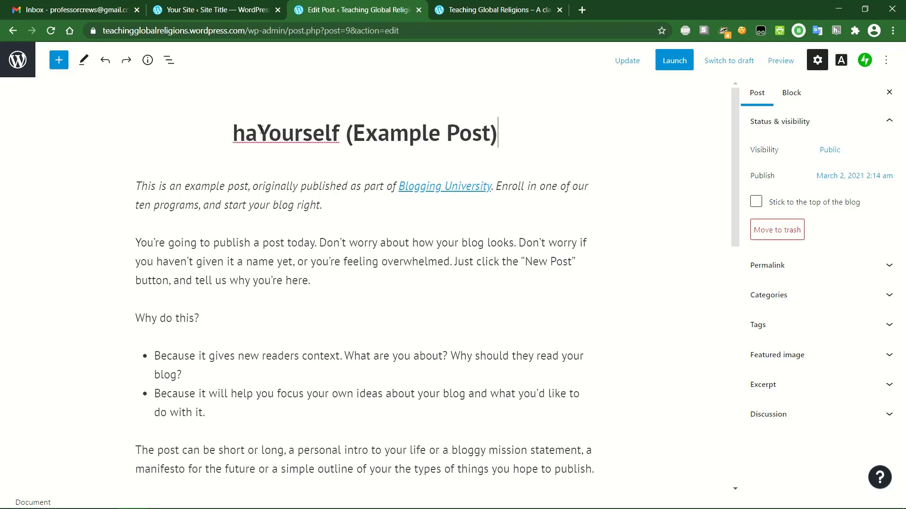
type("oa")
key("BackSpace")
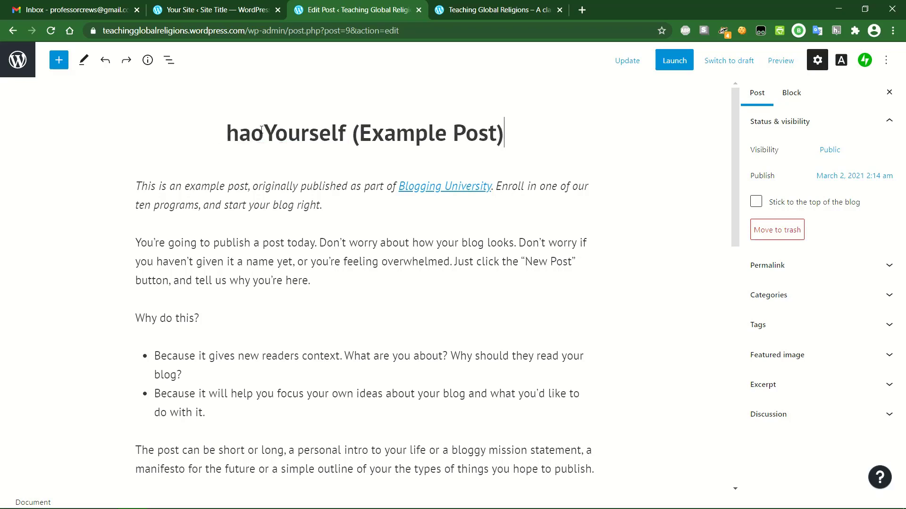
key("ctrl+z")
key("ctrl+z")
key("ctrl+z")
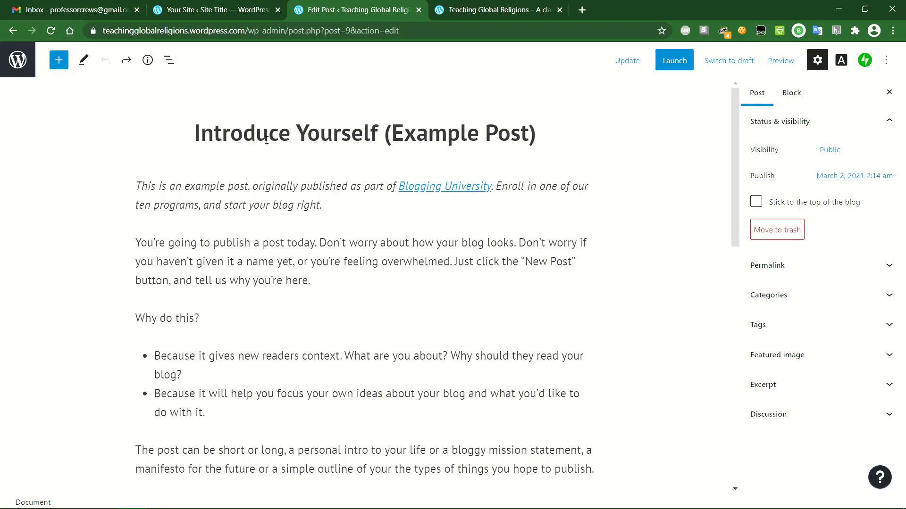
left_click(22, 63)
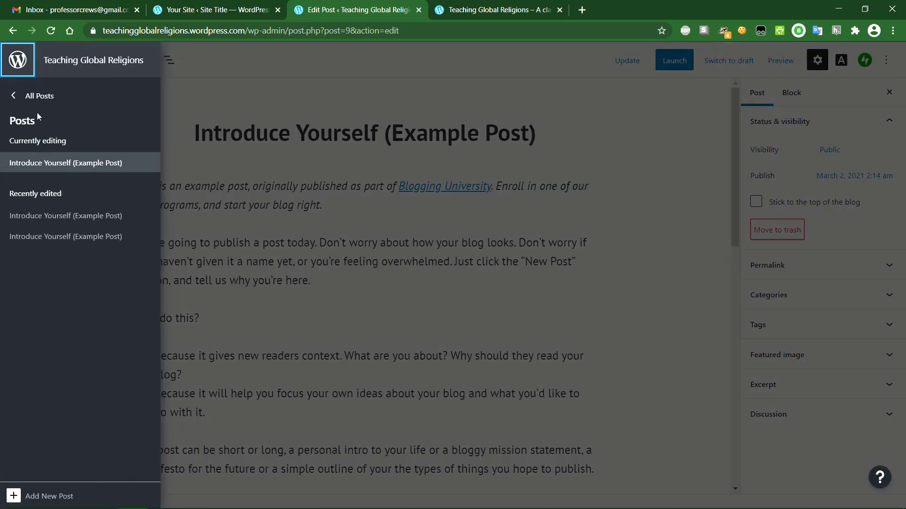
left_click(29, 95)
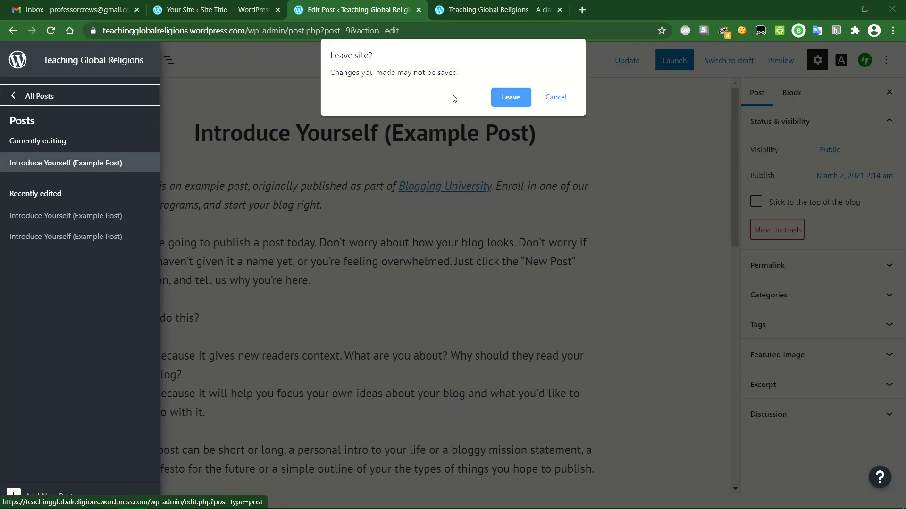
left_click(512, 96)
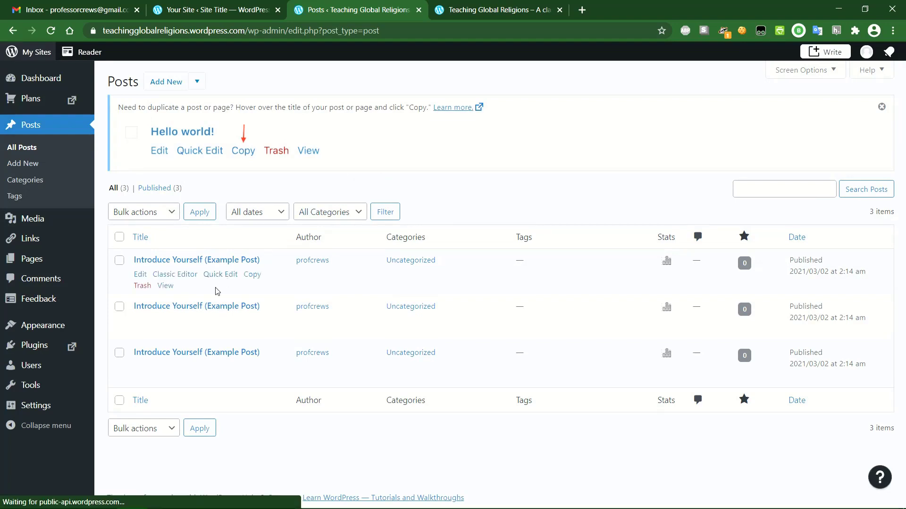
- Open the second example post and retitle it 'Syllabus Reminder'
mouse_move(214, 302)
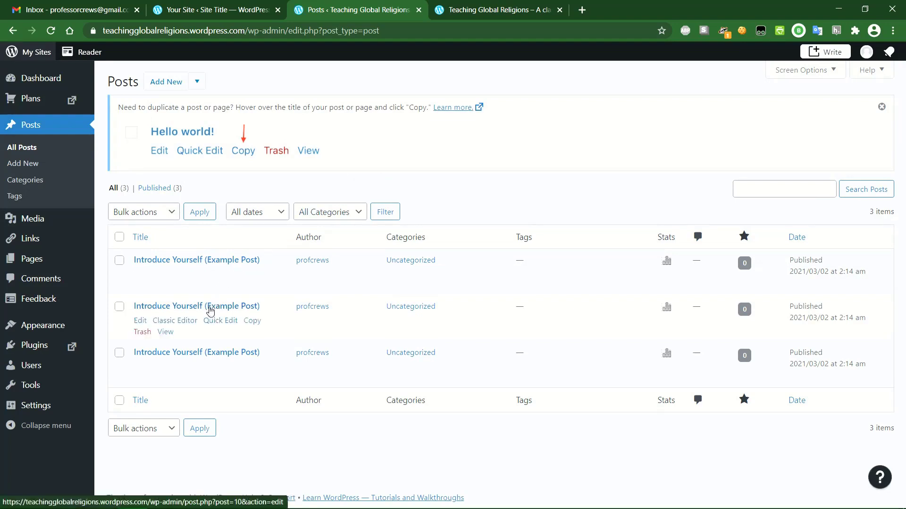
left_click(141, 321)
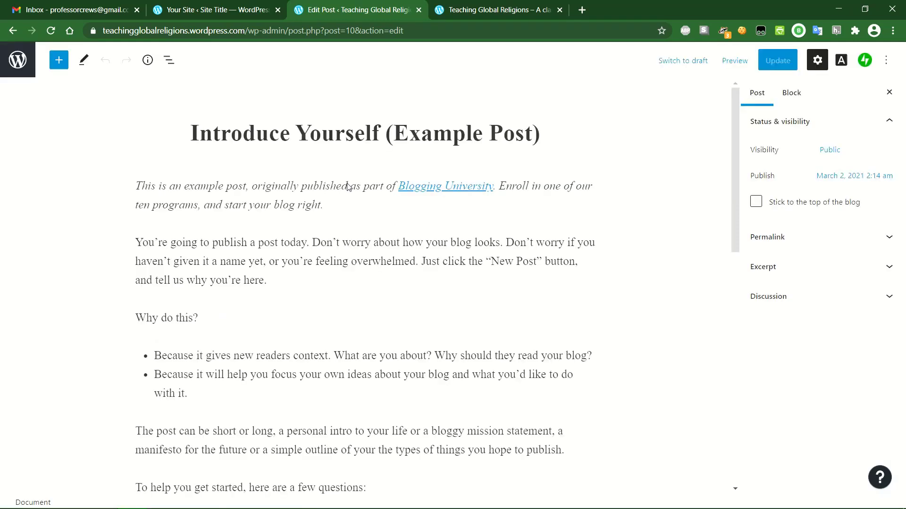
triple_click(332, 130)
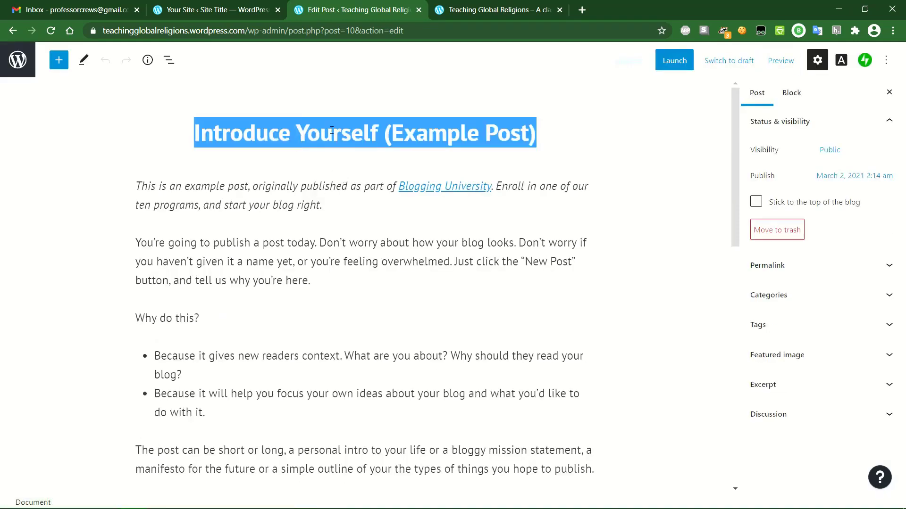
type("Syllabus R")
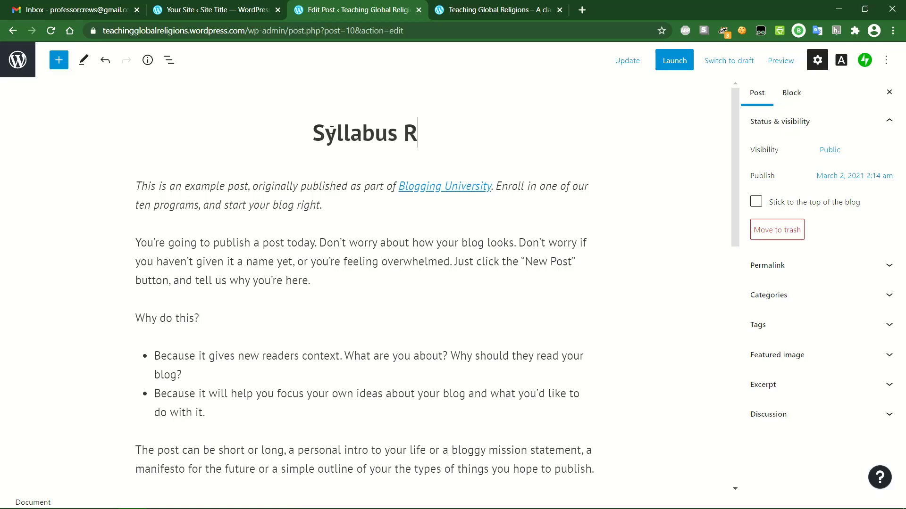
type("eminder")
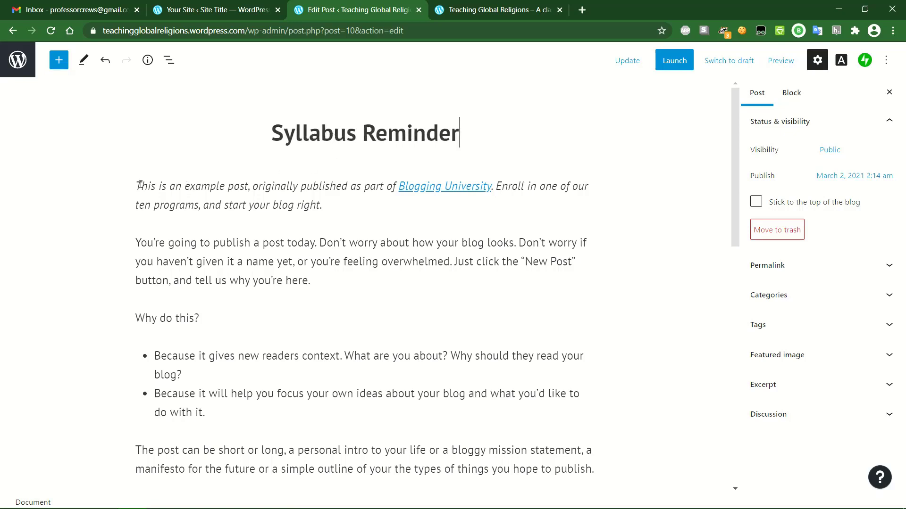
- Delete the italic intro and all the example placeholder paragraphs from the post body
triple_click(138, 185)
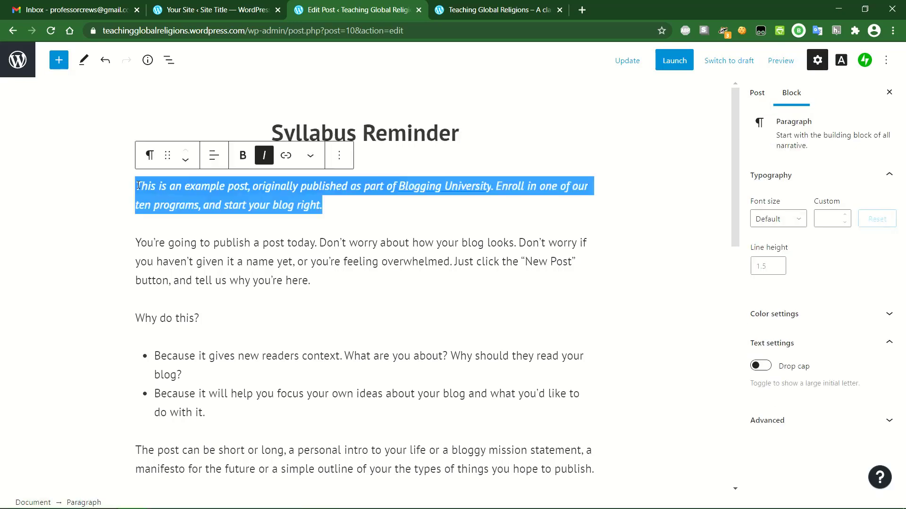
key("BackSpace")
left_click_drag(132, 196, 296, 352)
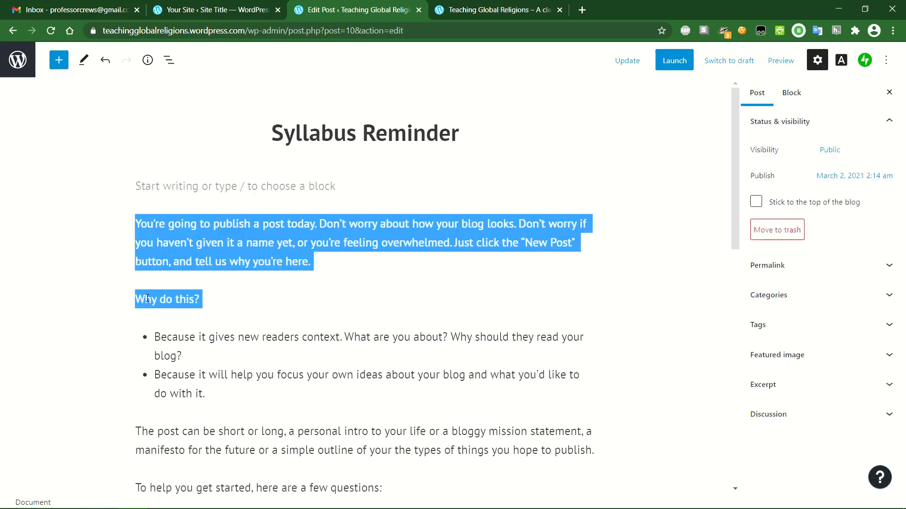
double_click(144, 224)
left_click(138, 224)
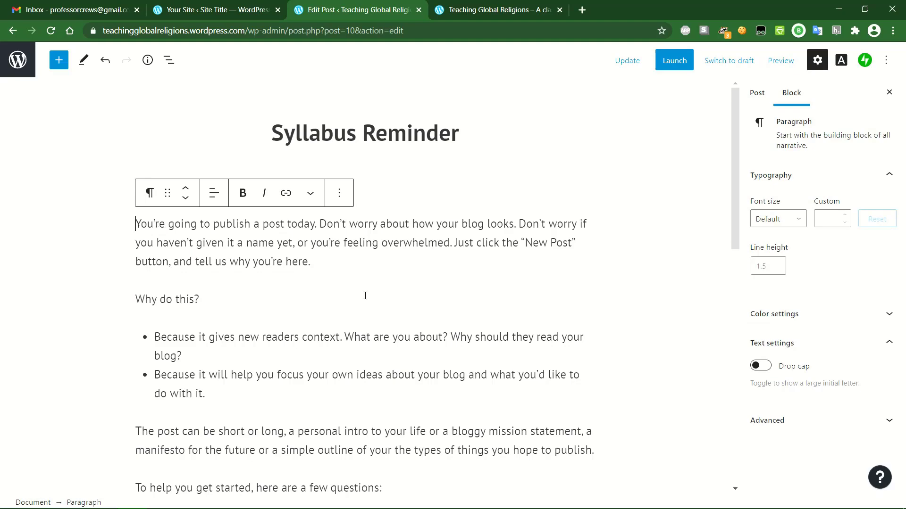
scroll(365, 296, "down", 15)
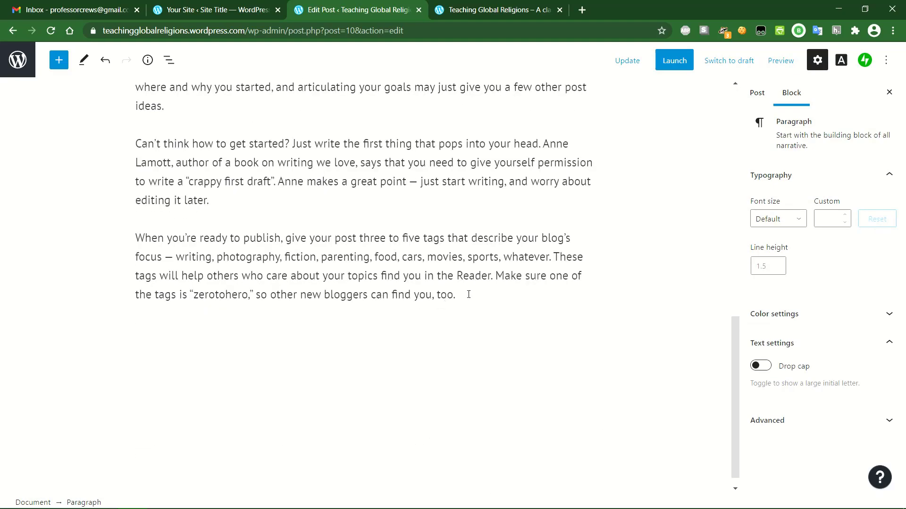
left_click(468, 295, "shift")
key("BackSpace")
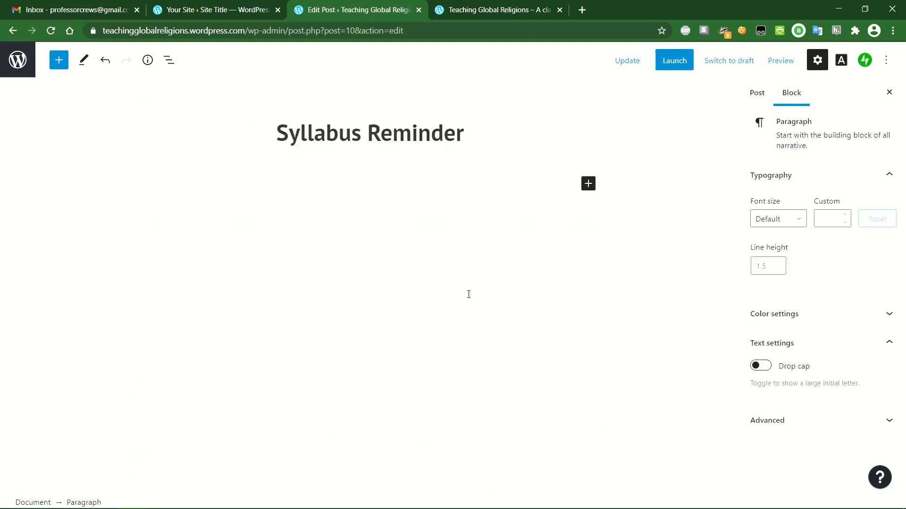
- Write the reminder to review the syllabus and complete the Week 1 assignment, then update and view the post
left_click(280, 186)
type("This is a reminder")
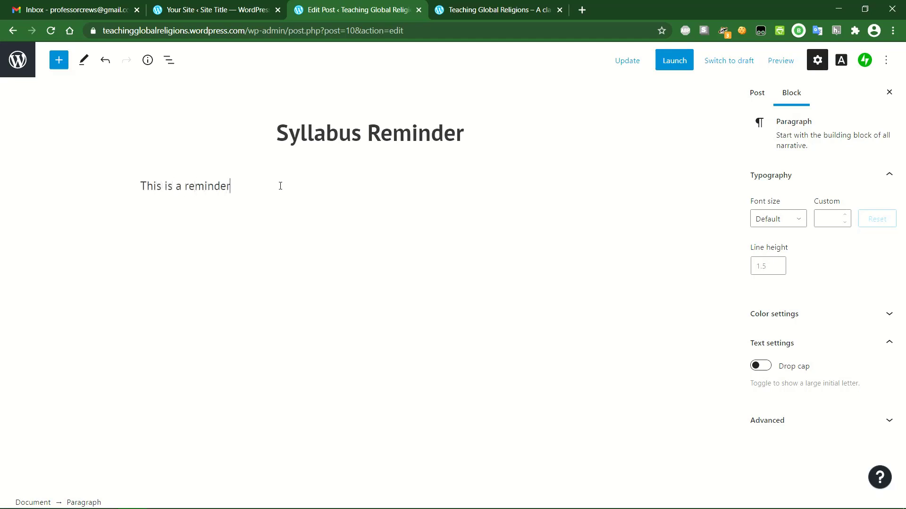
type(" for all my students that ")
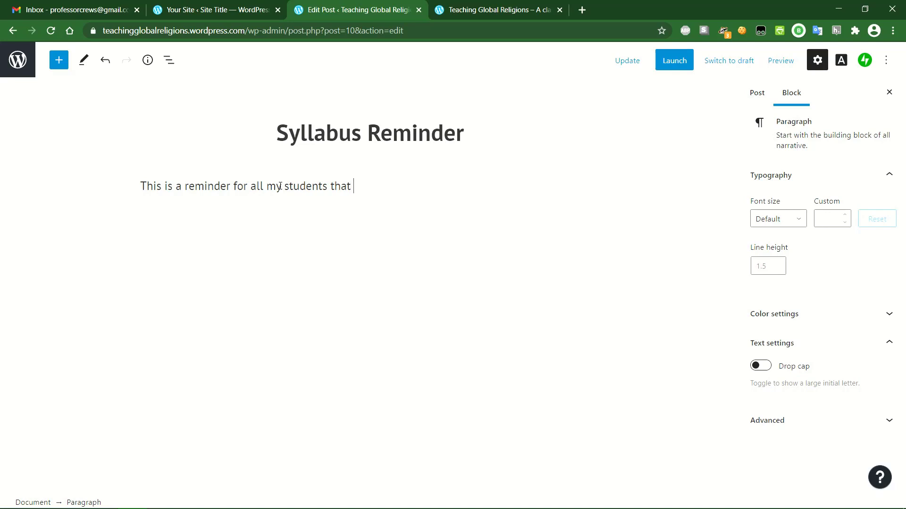
type("they need to review the clas")
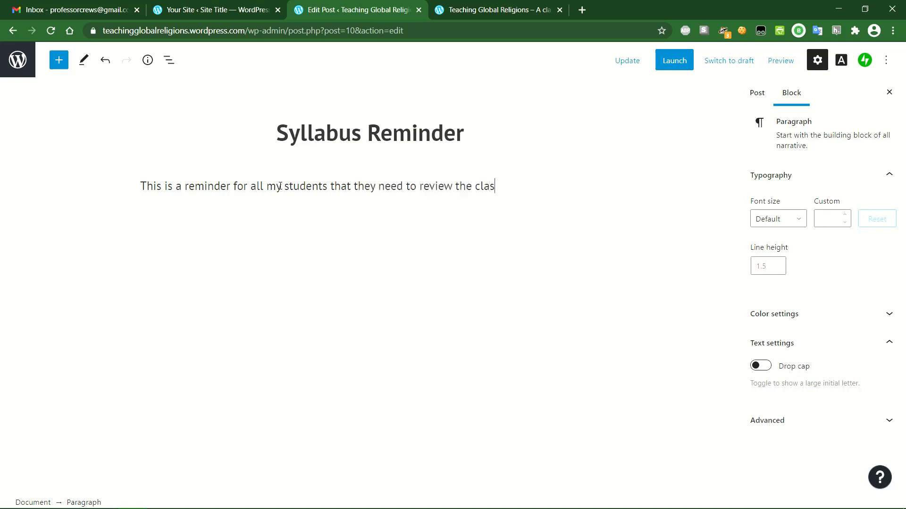
type("s syllau")
key("BackSpace")
type("bus in week 1 and ")
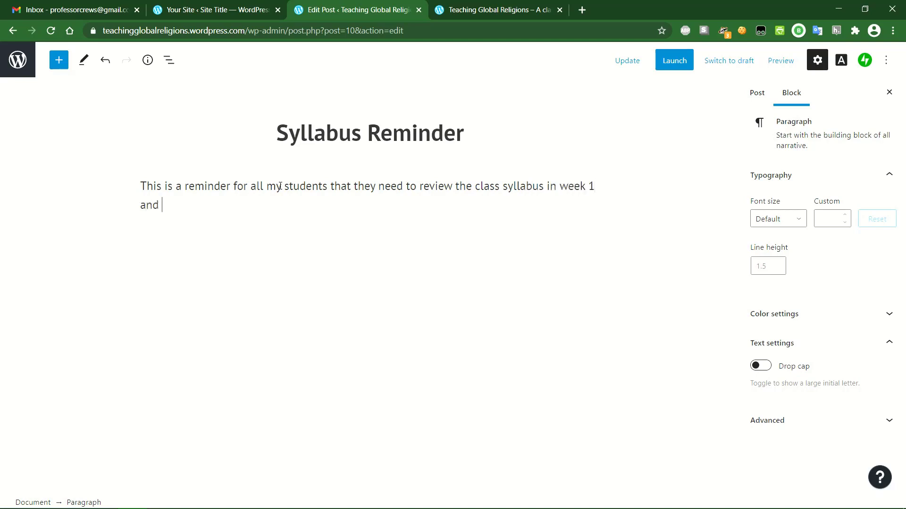
type("complete the ")
type("Week 1 assi")
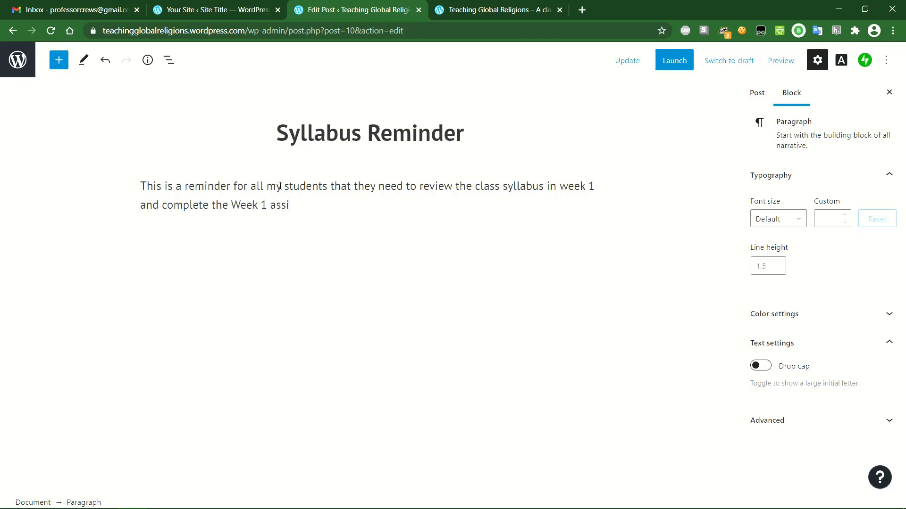
type("gnment. More details about a")
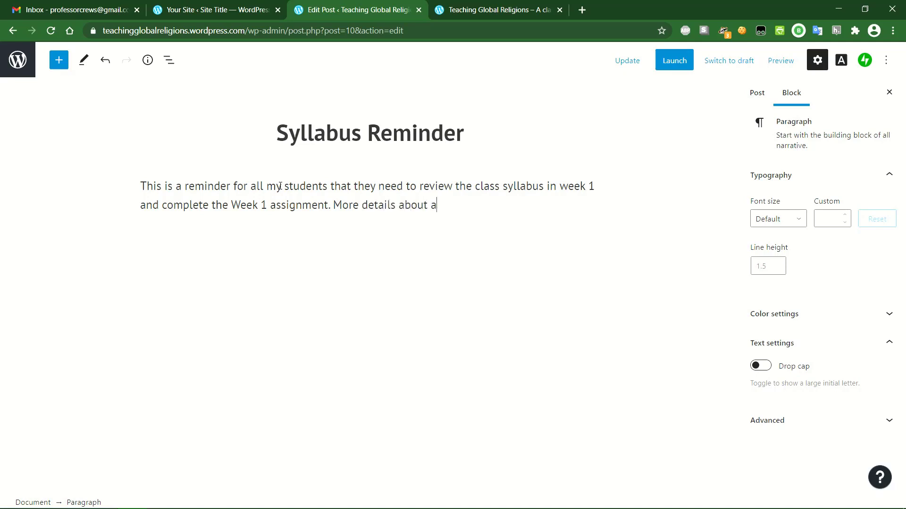
type("sii")
key("BackSpace")
key("BackSpace")
type("ssignment 1 can be ")
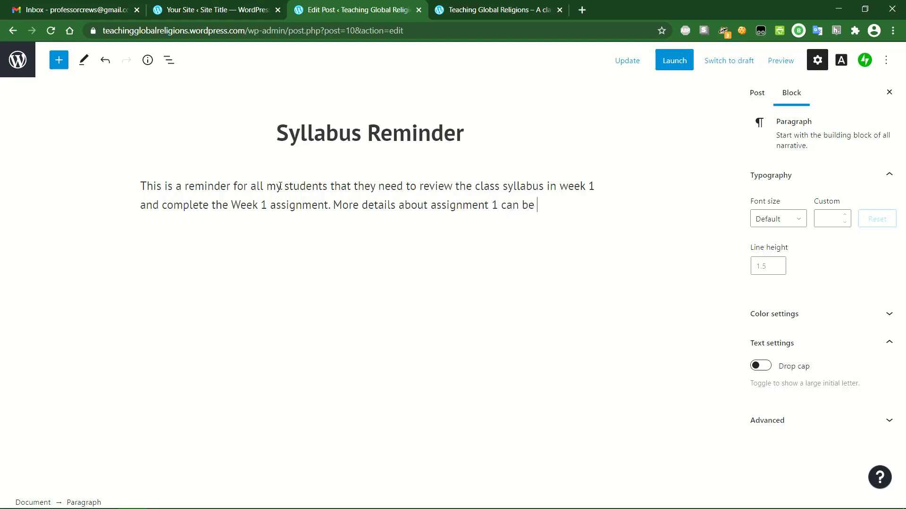
type("found on the Ass")
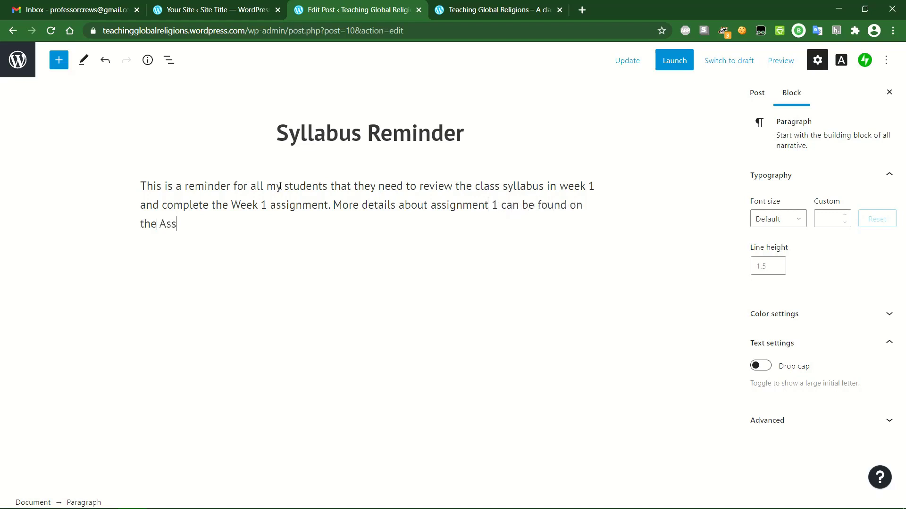
type("ignments page ")
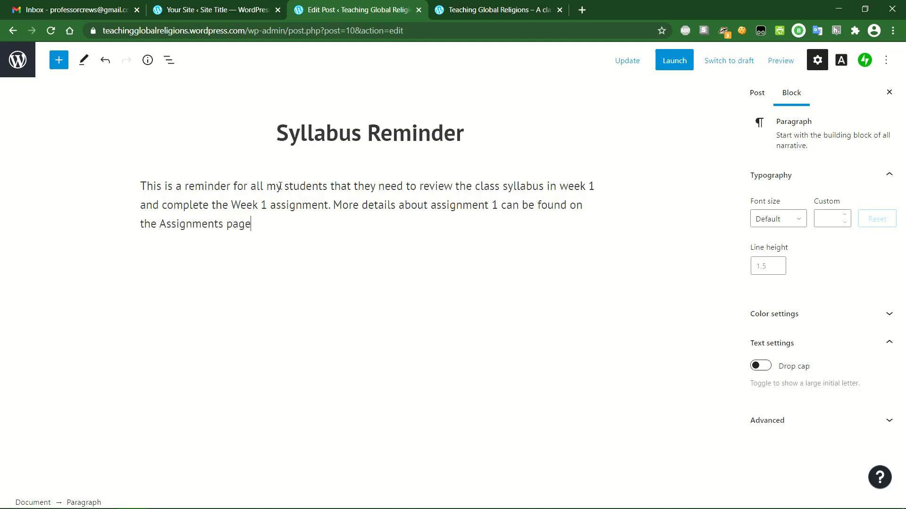
type("of this website.")
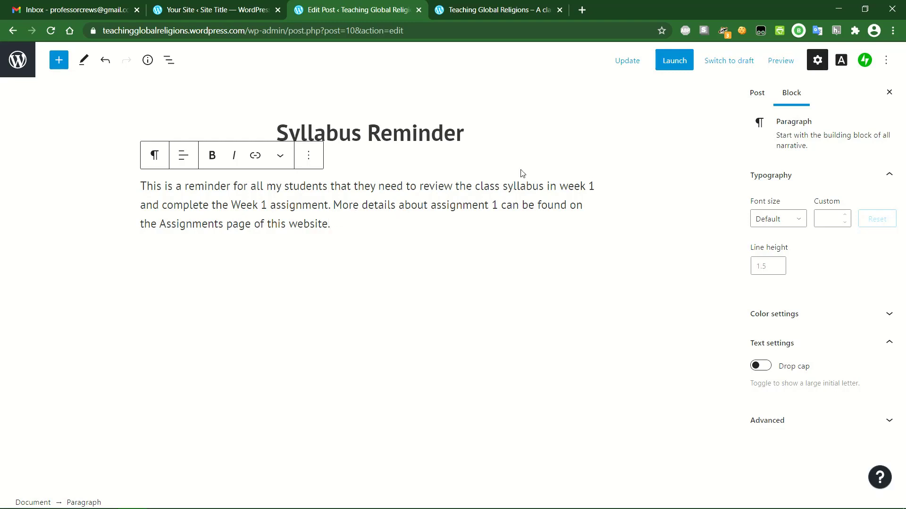
left_click(628, 62)
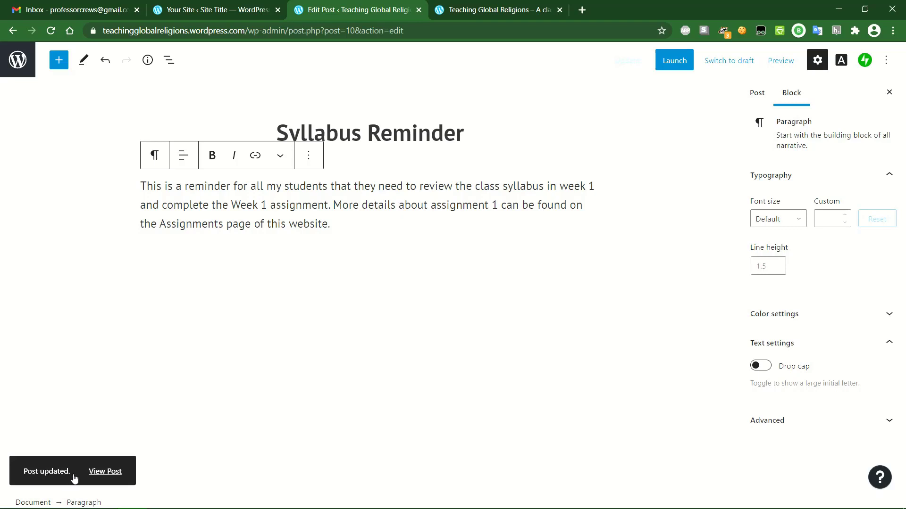
left_click(106, 473)
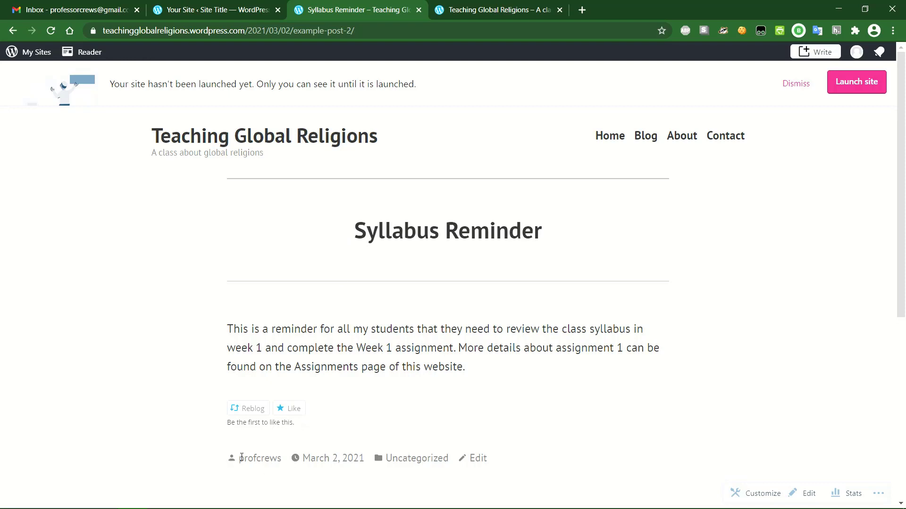
- Check the live Syllabus Reminder post, clear a stray text selection, and go to the Home page
left_click_drag(234, 460, 502, 457)
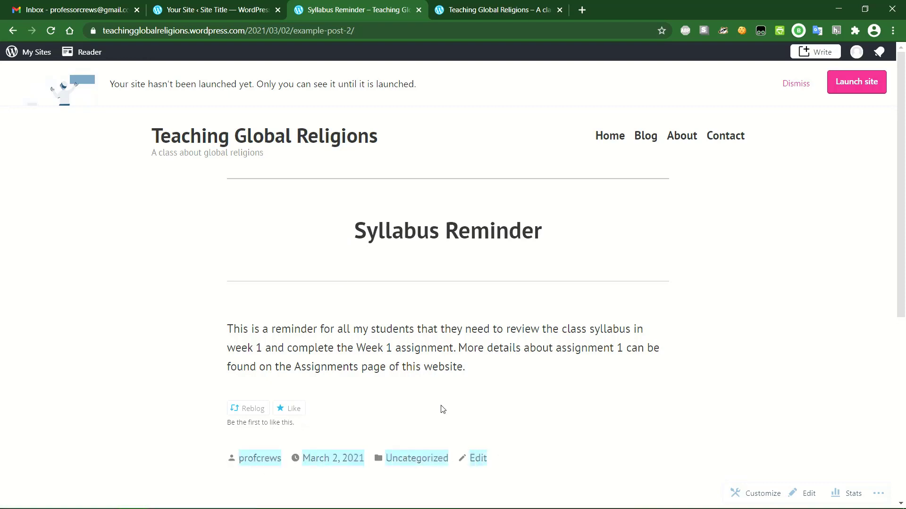
left_click(425, 488)
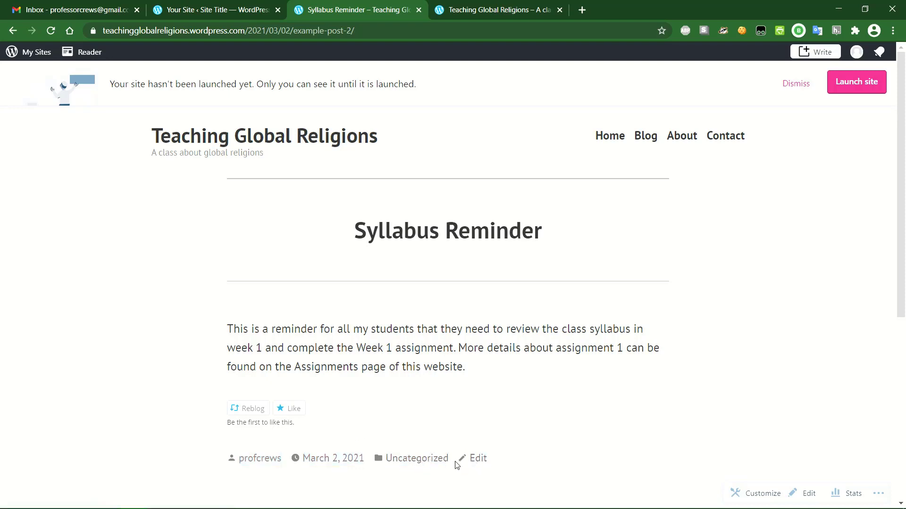
left_click(616, 138)
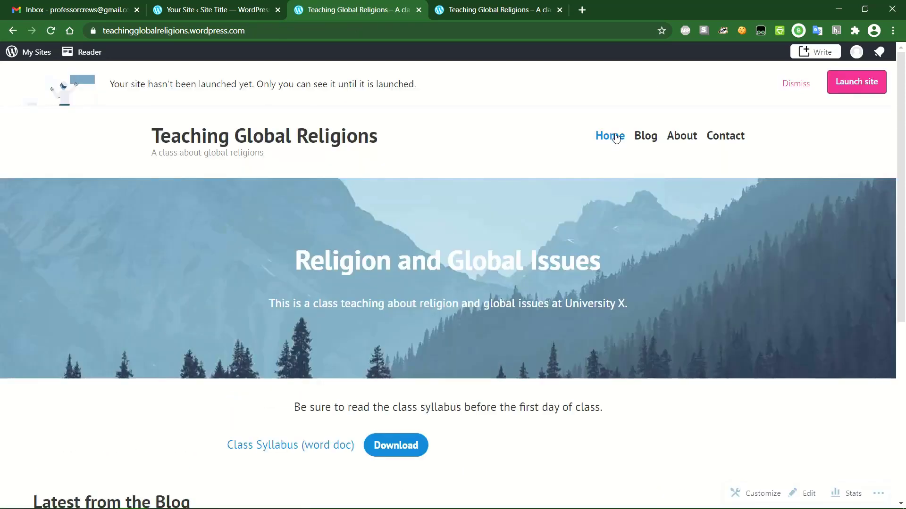
- Confirm Syllabus Reminder appears under Latest from the Blog, then open the Blog page
scroll(509, 203, "down", 3)
scroll(508, 203, "down", 2)
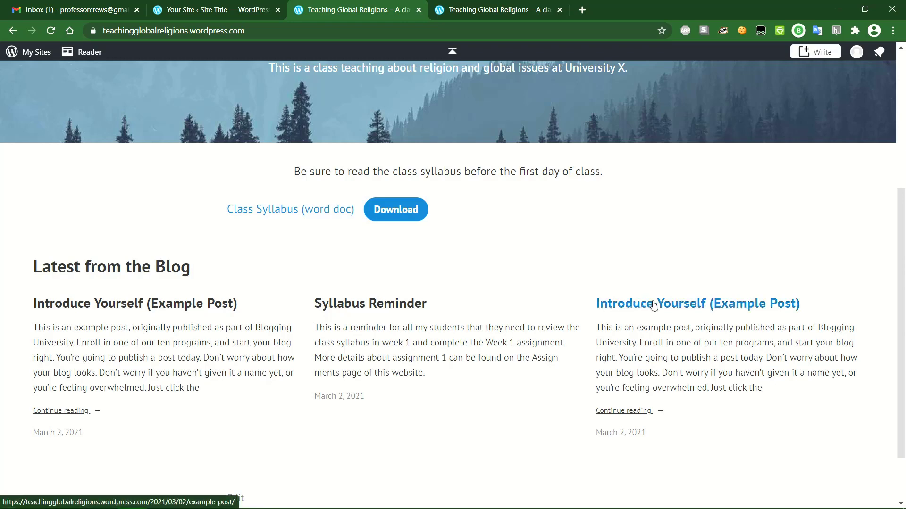
scroll(547, 304, "up", 5)
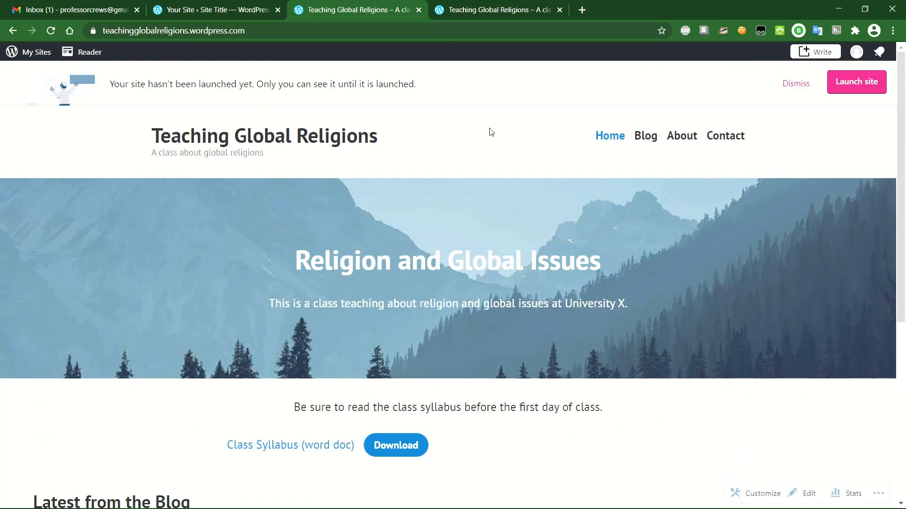
scroll(538, 227, "down", 5)
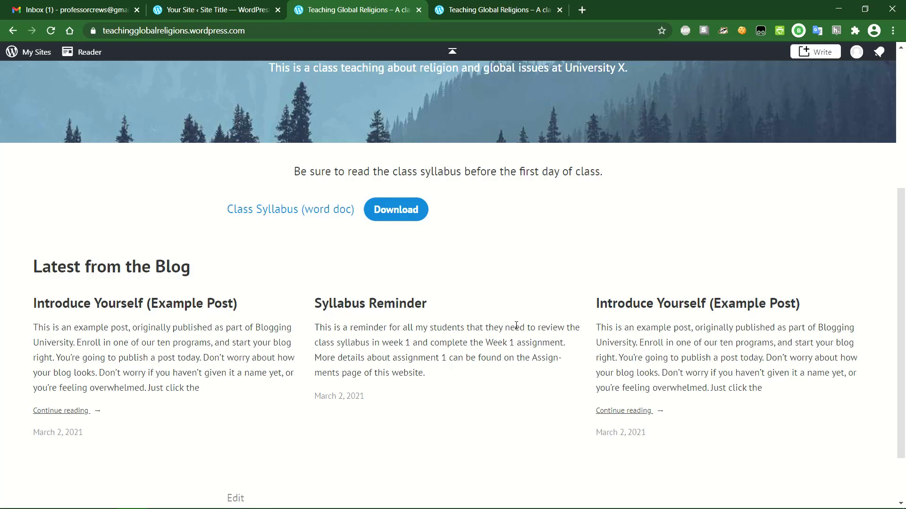
scroll(516, 326, "up", 5)
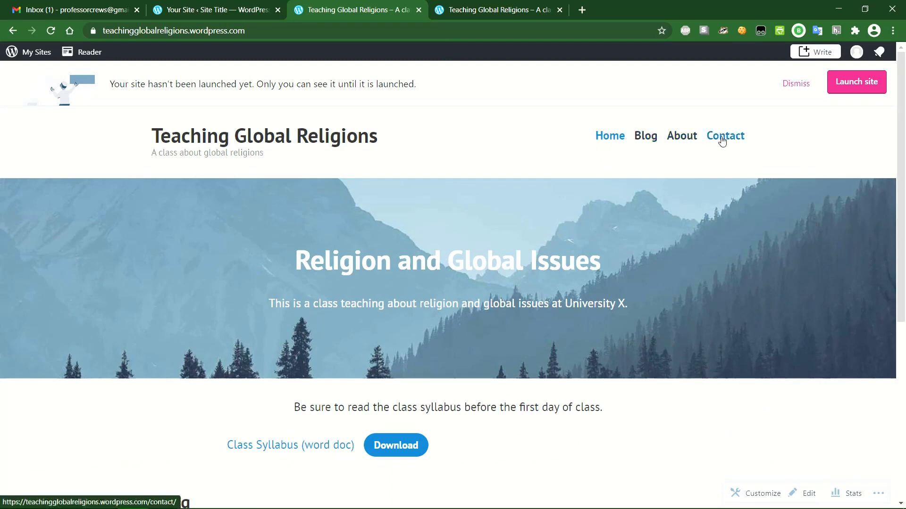
left_click(647, 137)
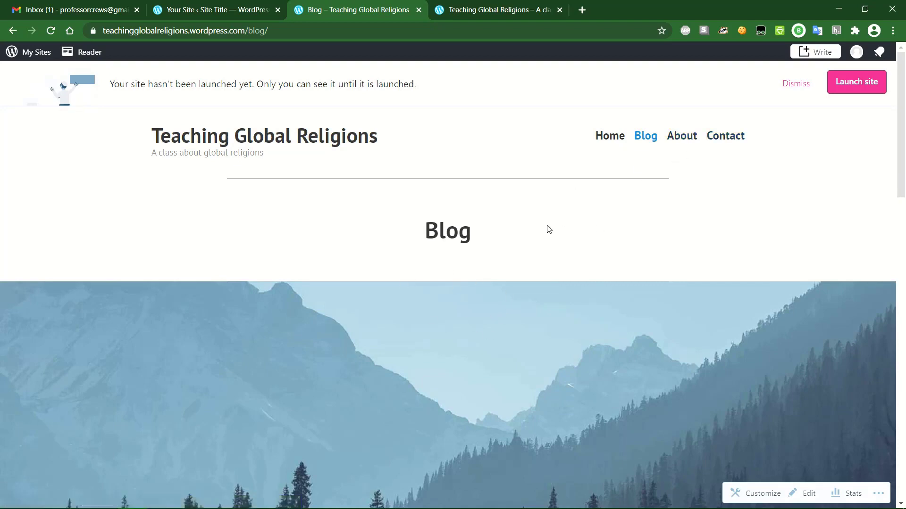
- Look through the Blog page, then go to the About page from the site menu
scroll(547, 228, "down", 7)
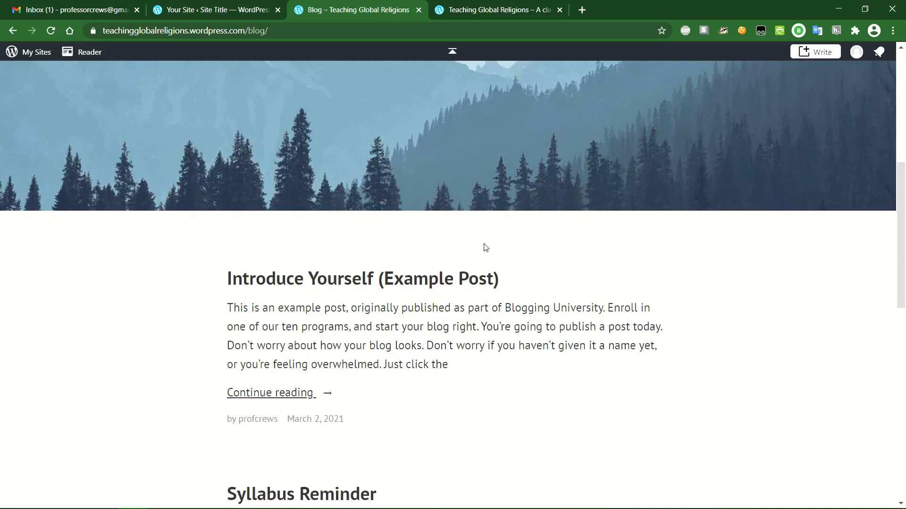
scroll(486, 247, "down", 2)
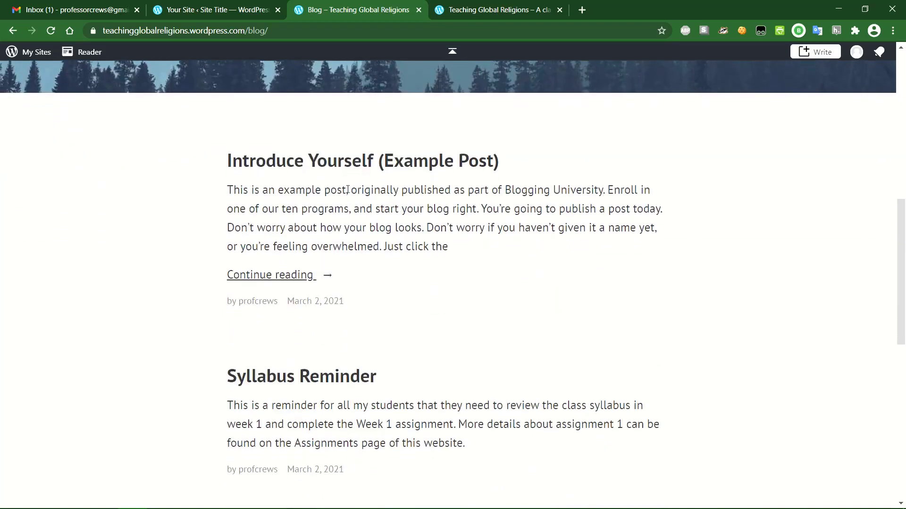
scroll(348, 190, "down", 4)
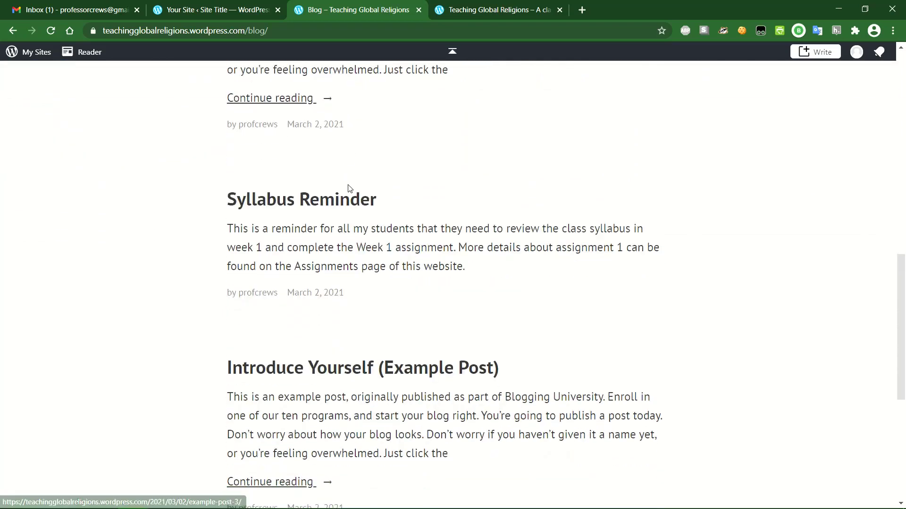
scroll(351, 191, "down", 4)
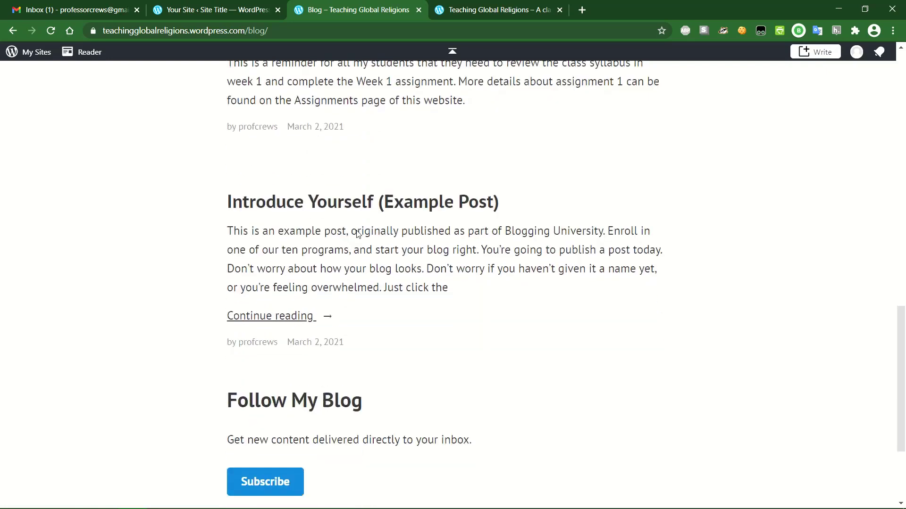
scroll(358, 234, "down", 2)
scroll(358, 235, "up", 14)
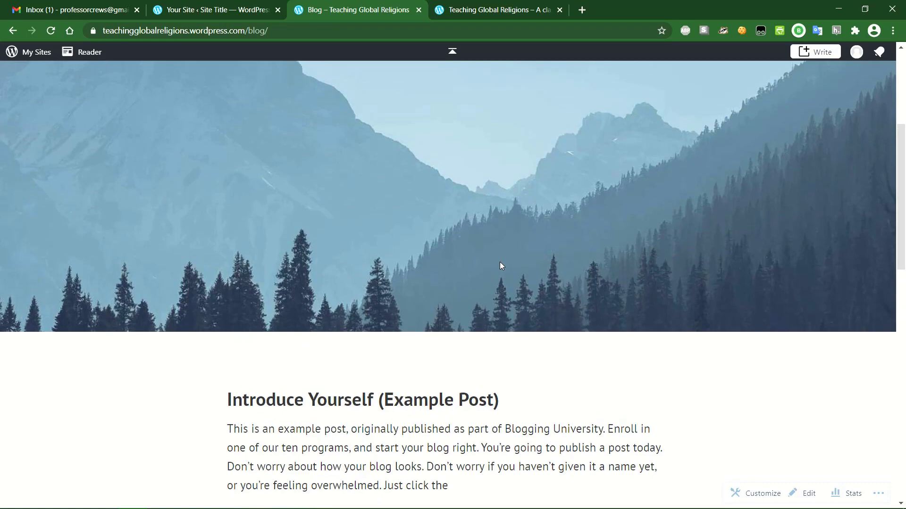
scroll(501, 266, "up", 5)
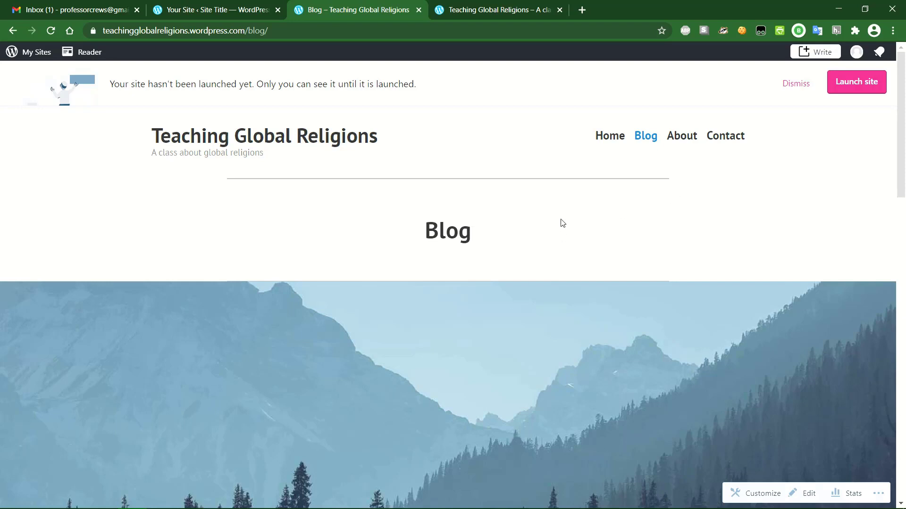
scroll(545, 232, "down", 1)
scroll(545, 232, "down", 5)
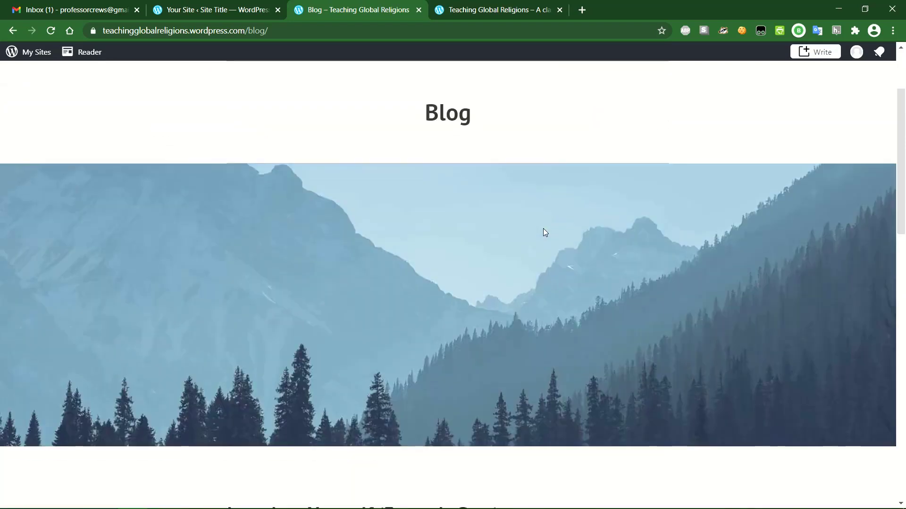
scroll(545, 232, "up", 6)
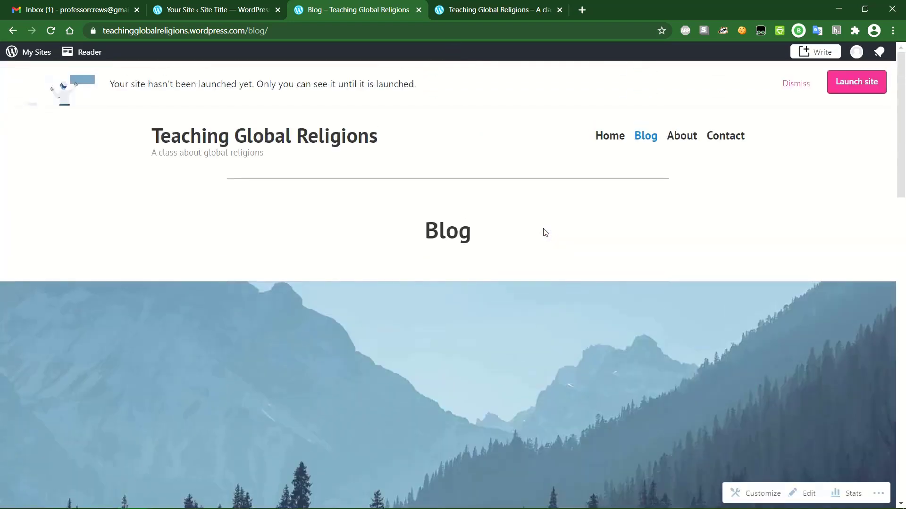
left_click(688, 137)
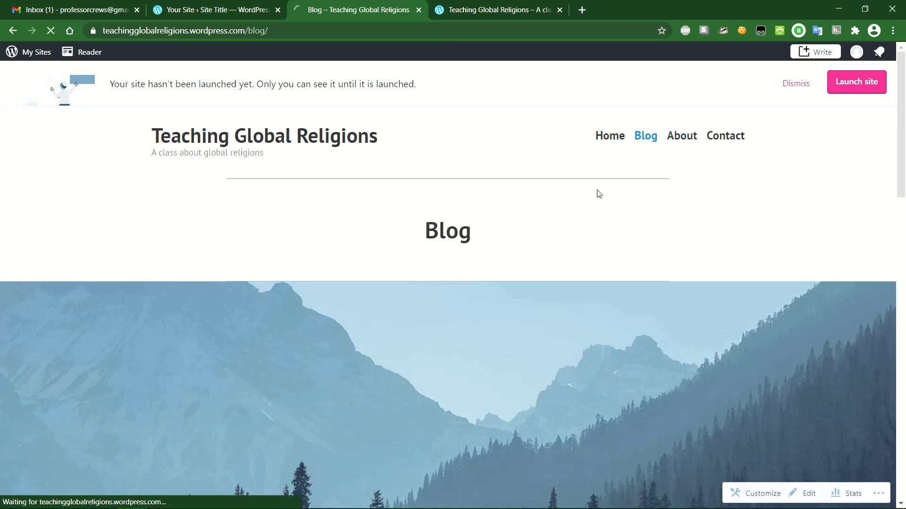
- Open the About page in the block editor using the Edit link at its bottom
scroll(593, 194, "down", 1)
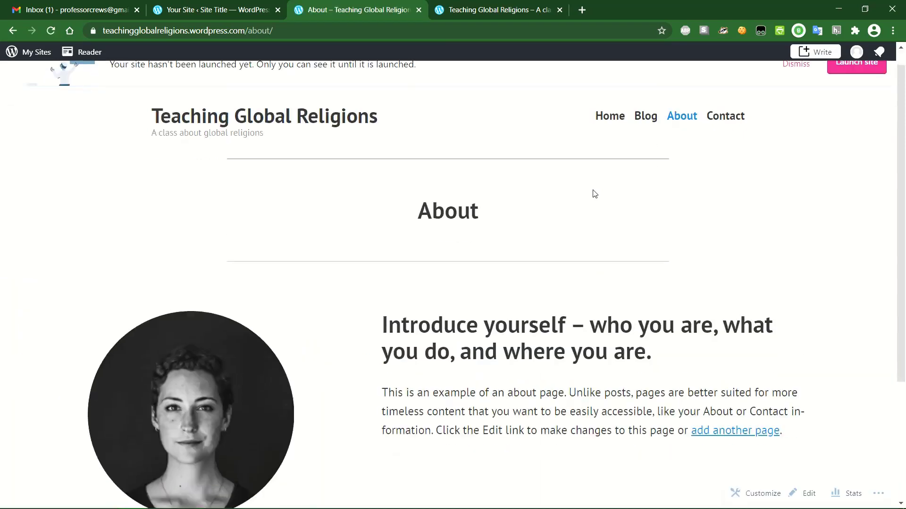
scroll(520, 276, "down", 3)
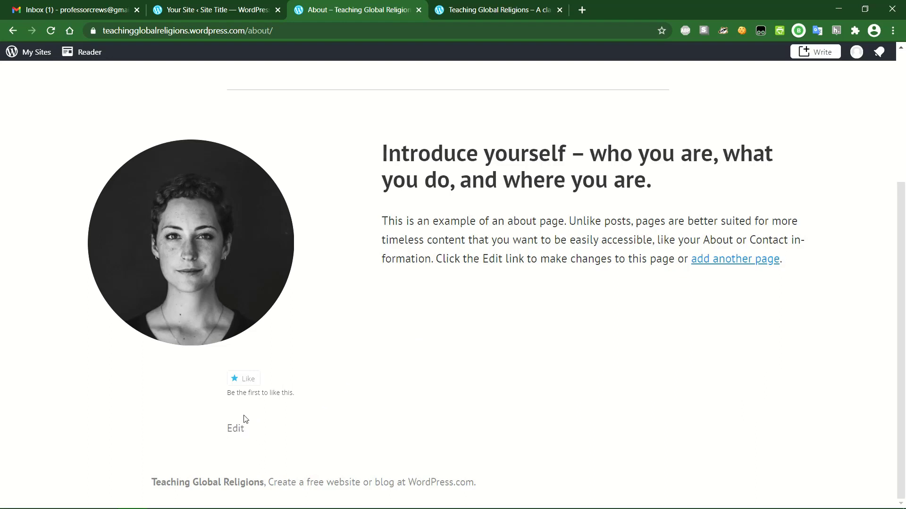
left_click(237, 431)
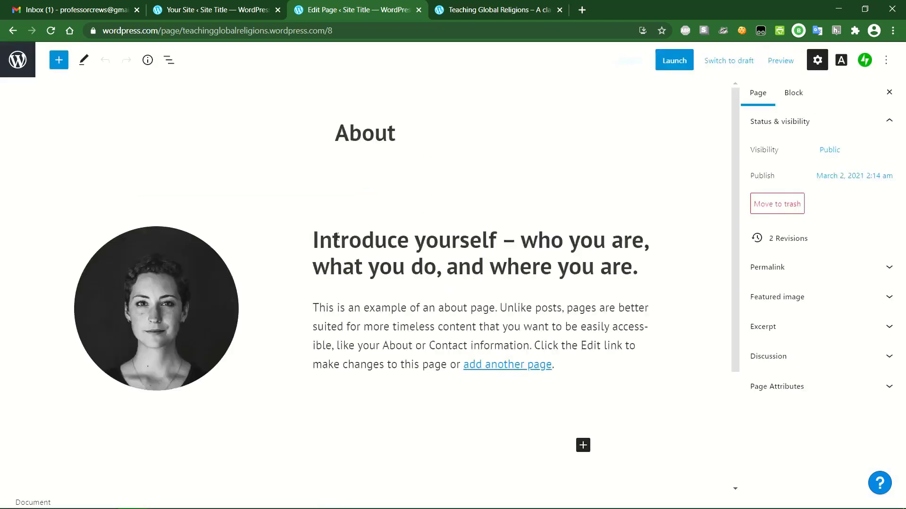
- Retitle the page to meet the professor by name and write the bio: PhD in Politics, Dept of Political Thought
triple_click(611, 256)
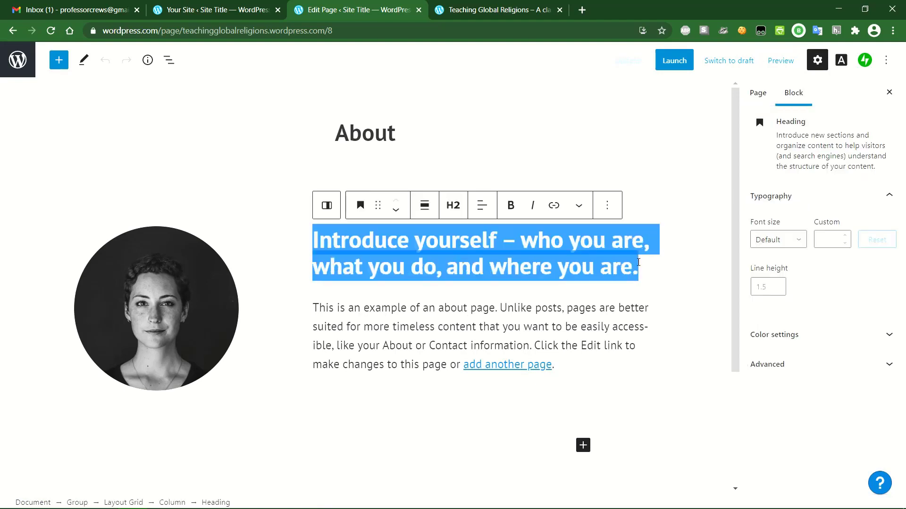
type("Meet Pr")
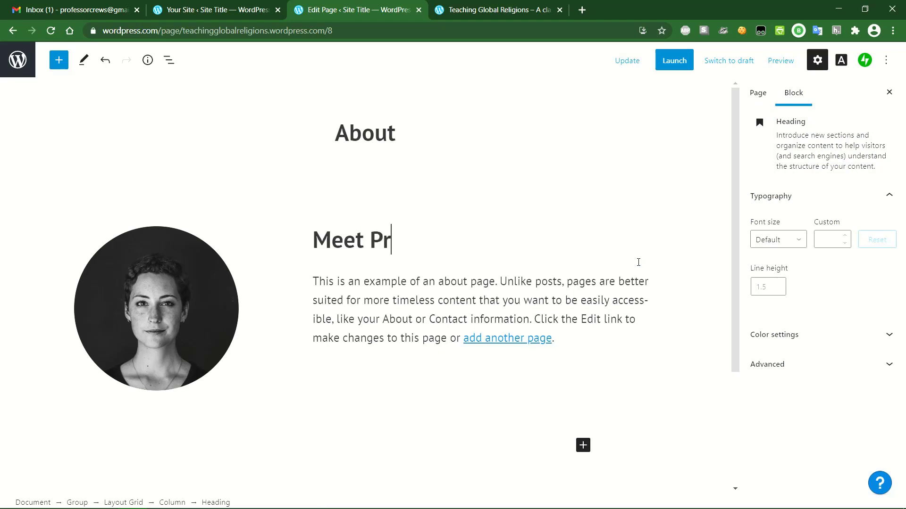
type("ofessor Crews")
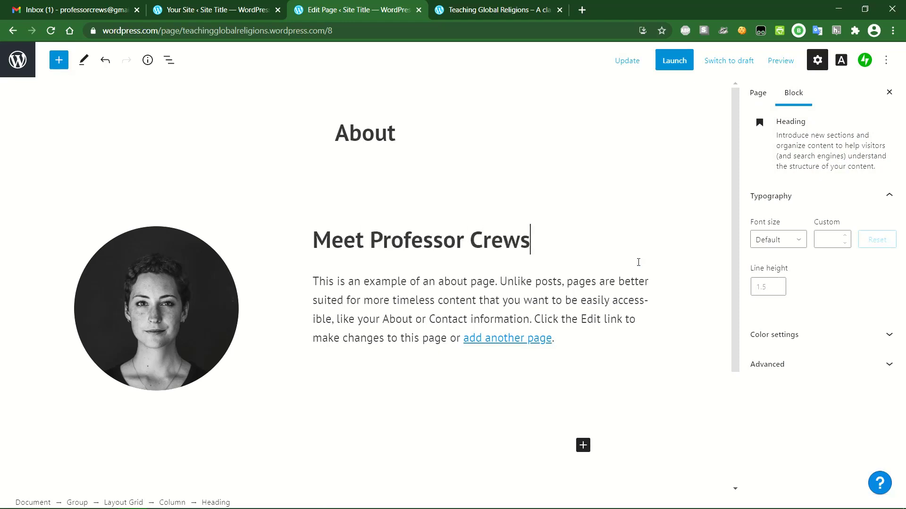
triple_click(559, 333)
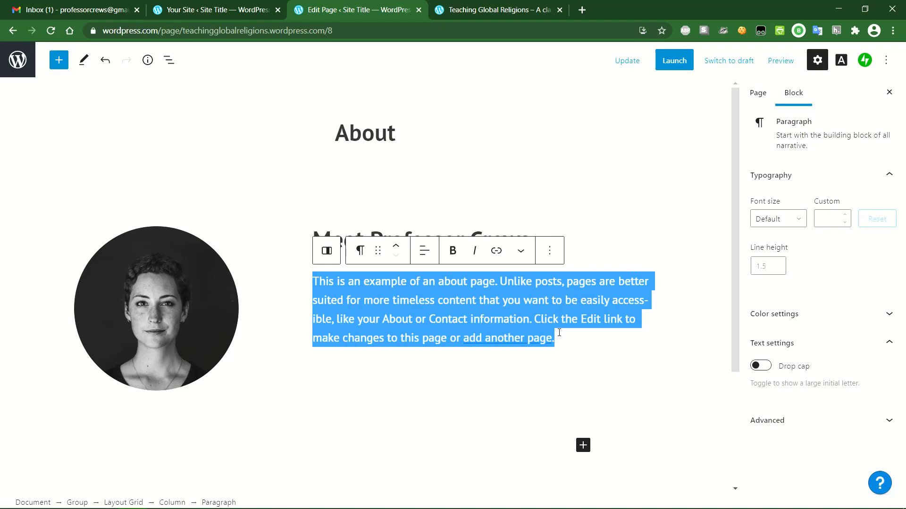
type("I have a PhD in Po")
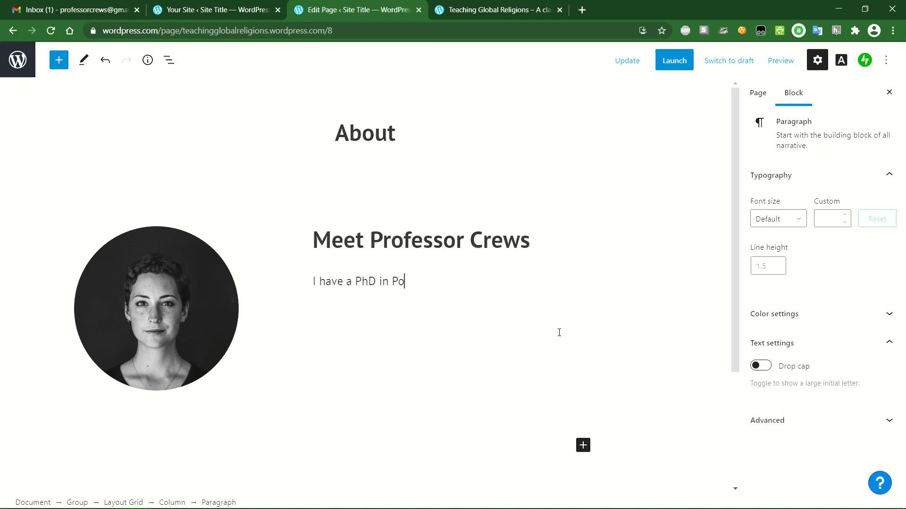
type("litics from Universit")
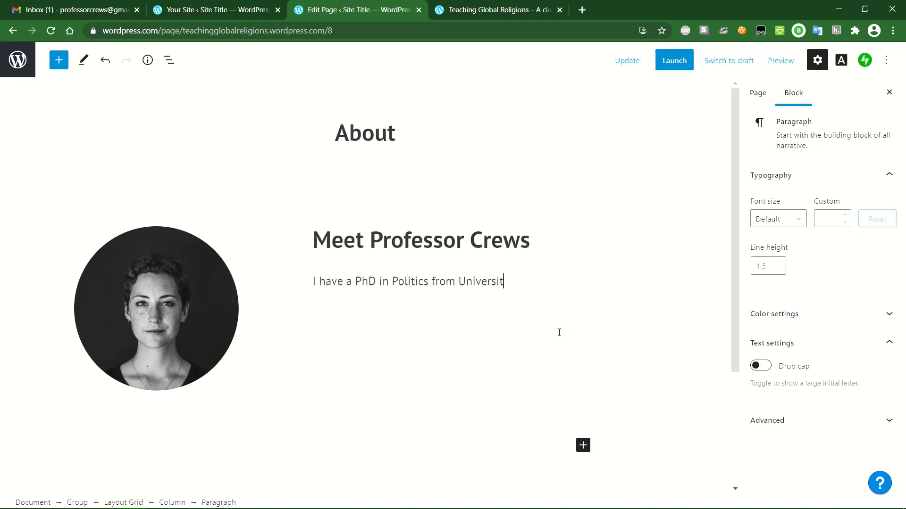
type("y XYA. You can reach")
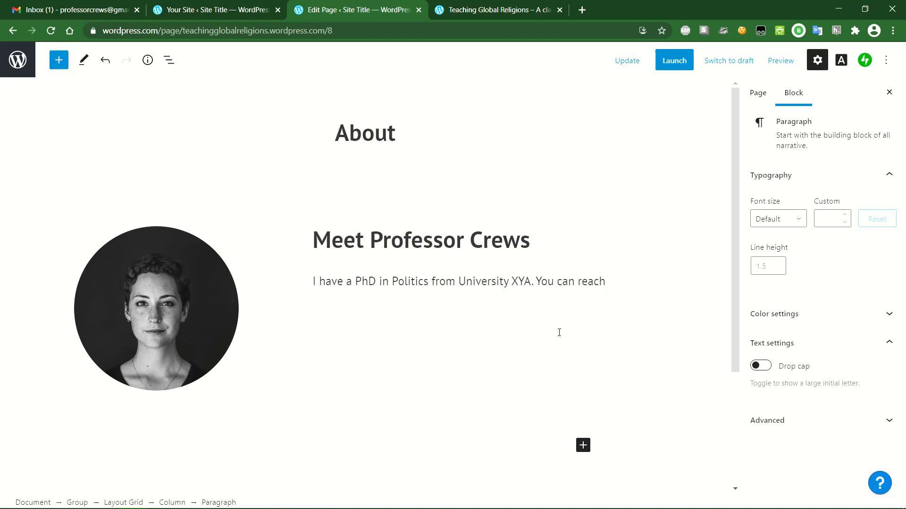
type(" me in the Dept of Po")
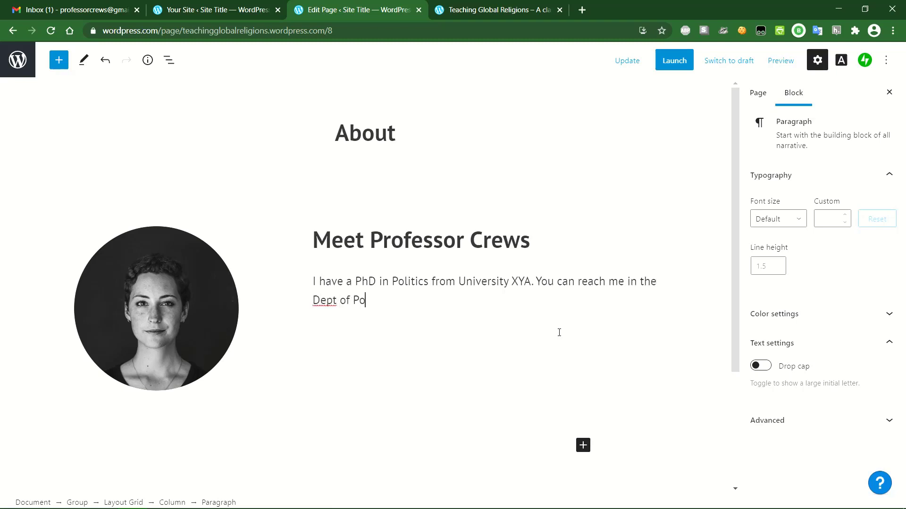
type("litical Thought on campus.")
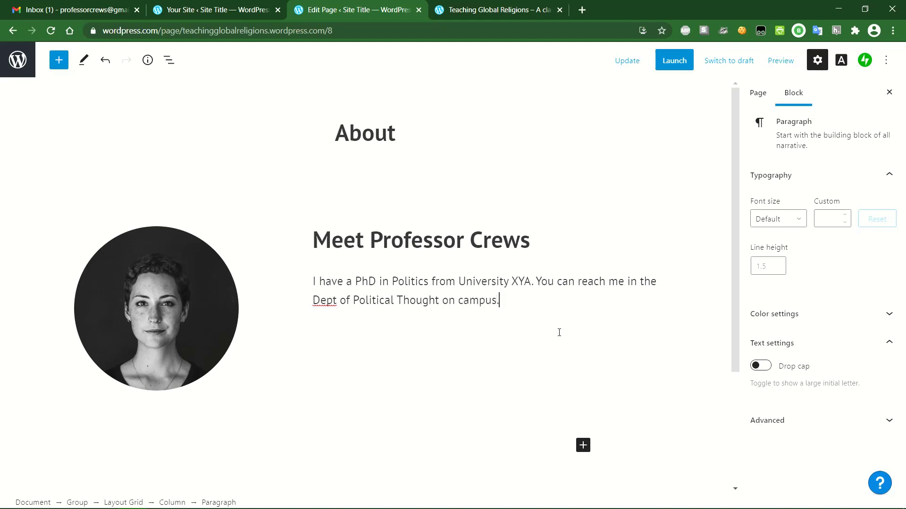
- Add contact lines: Office Hours 10-2pm Mon/ Wed, Office Phone #, and the professor's e-mail address
key("Return")
type("Office Hour")
type("se")
type(": 10-2pm")
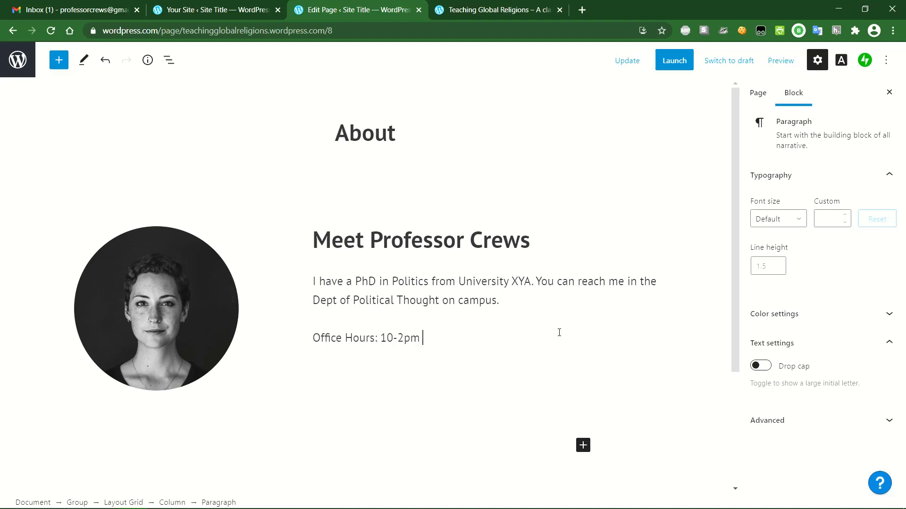
type(" Mon/ Wed")
key("Return")
type("Office Phone #")
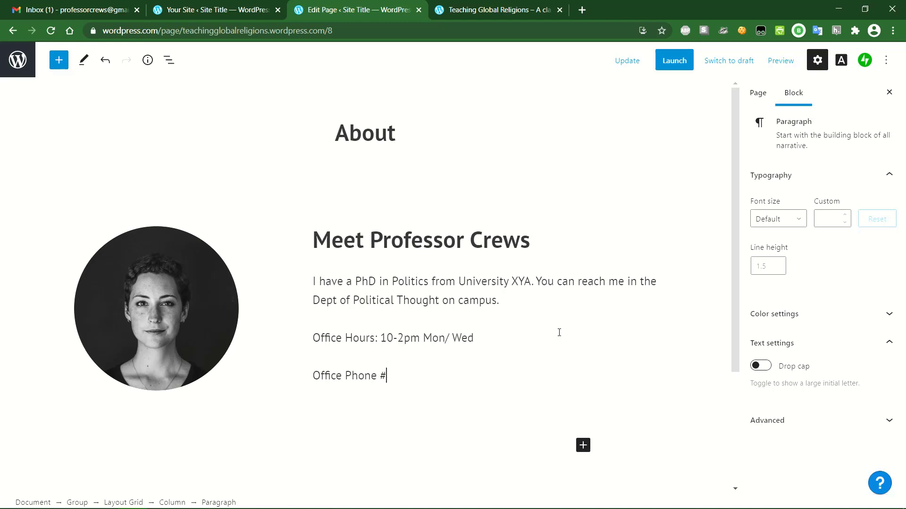
key("Return")
type("Email")
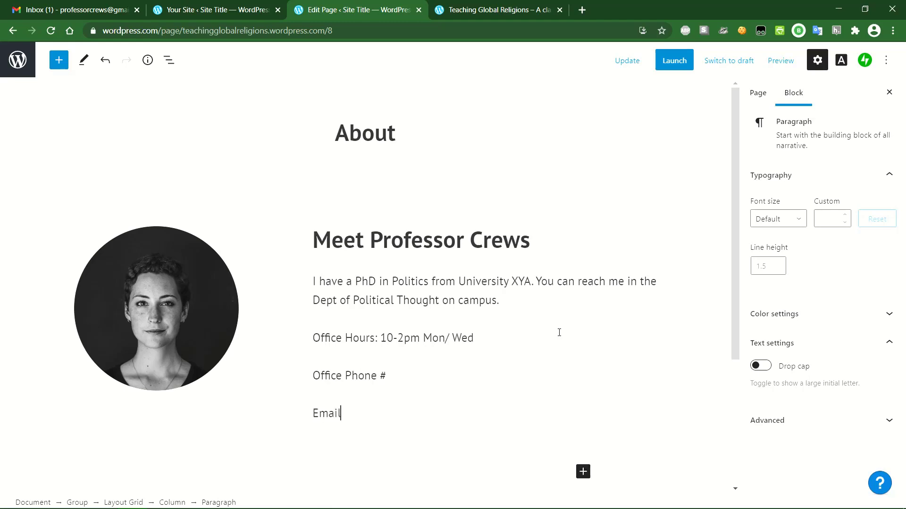
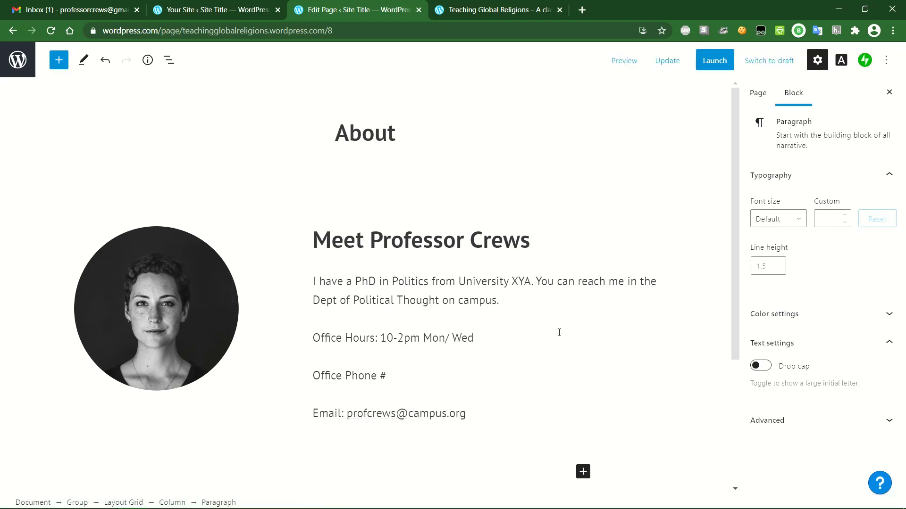
- Select the portrait photo's Image block and show its Replace options
left_click(162, 310)
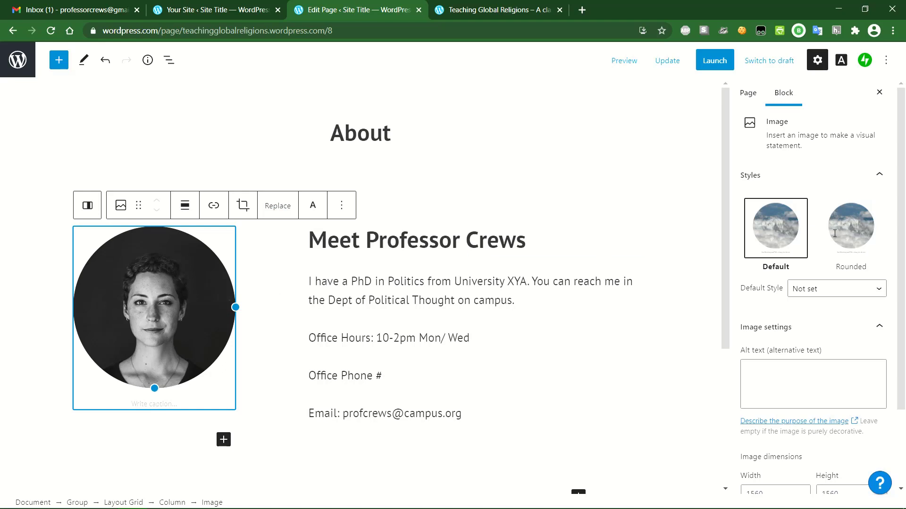
scroll(793, 291, "down", 2)
scroll(818, 413, "up", 2)
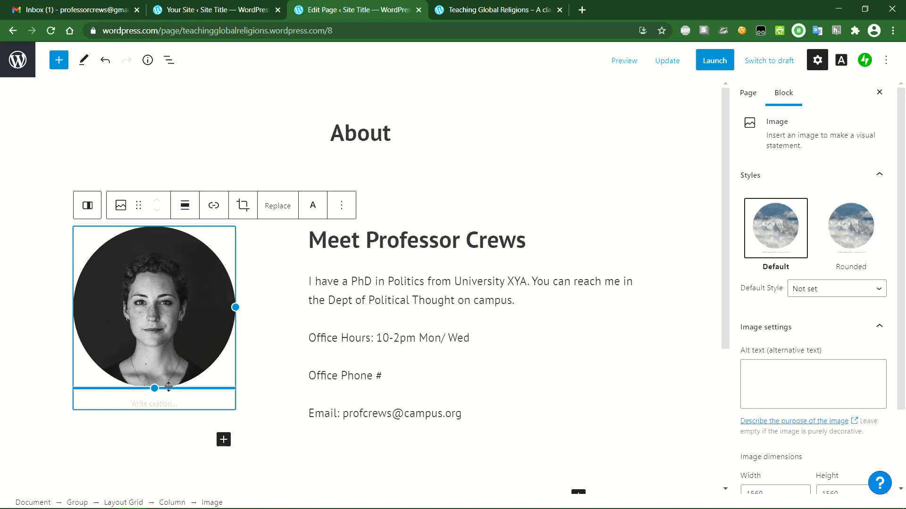
left_click(278, 207)
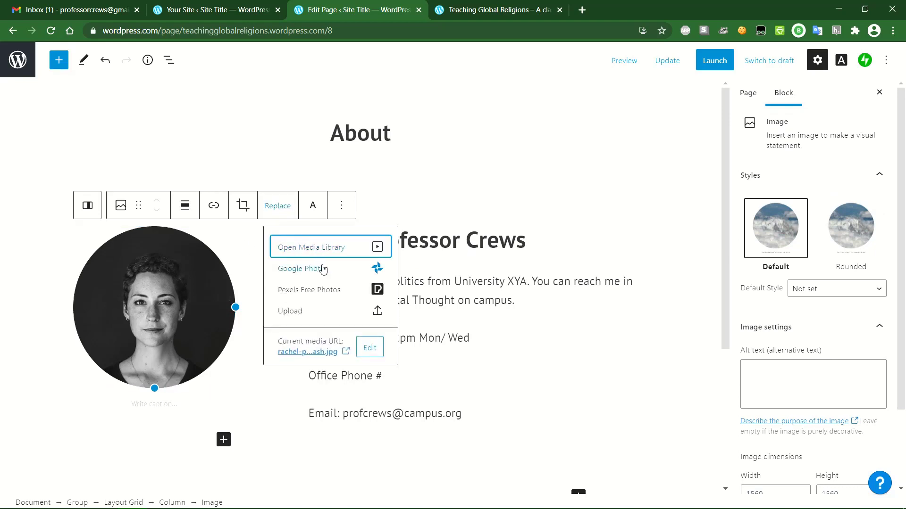
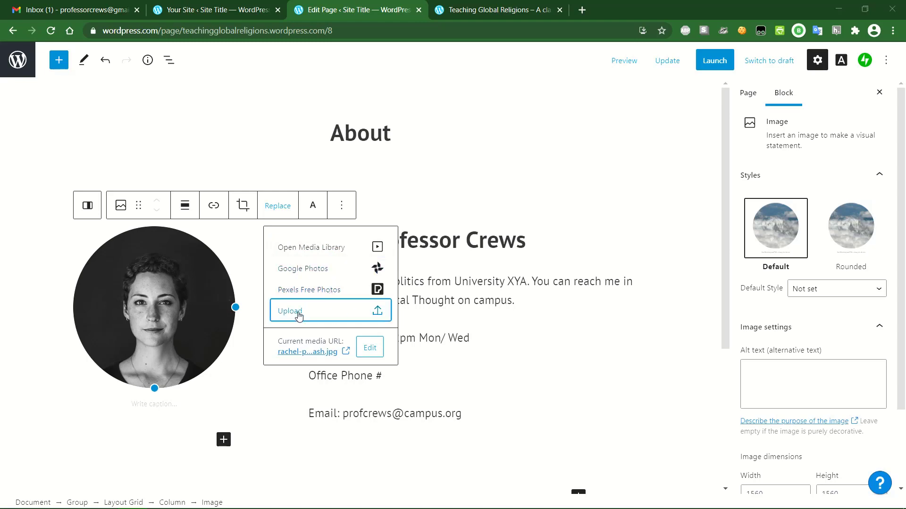
- Replace the portrait with EmmaGoldman.jpg from Pictures and caption it with the professor's name
left_click(299, 313)
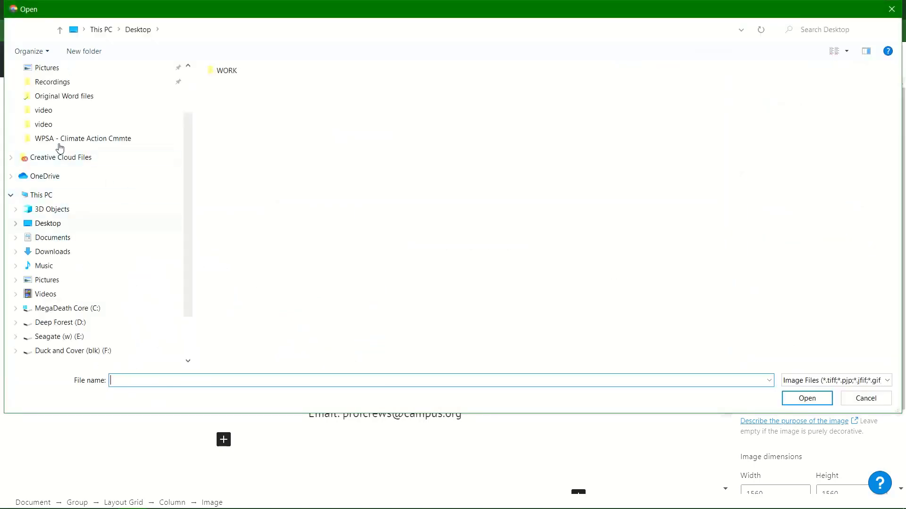
left_click(57, 281)
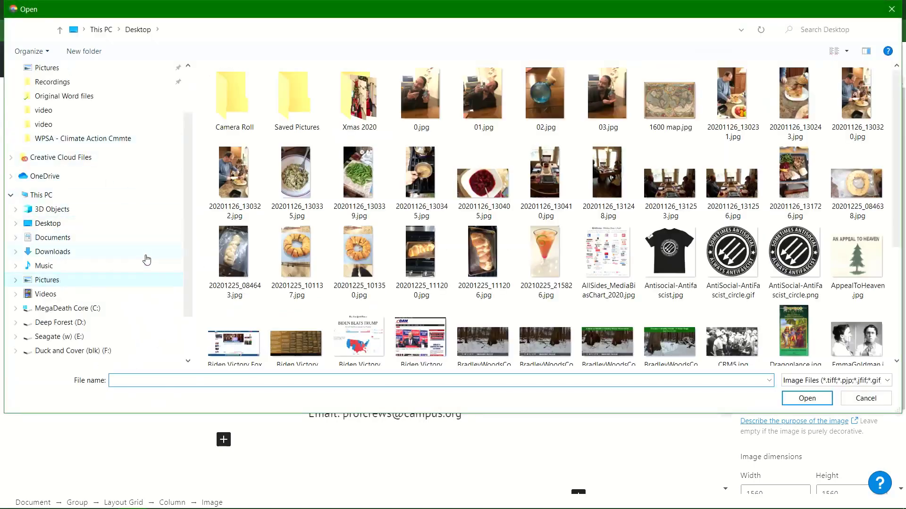
scroll(794, 287, "down", 3)
left_click(865, 231)
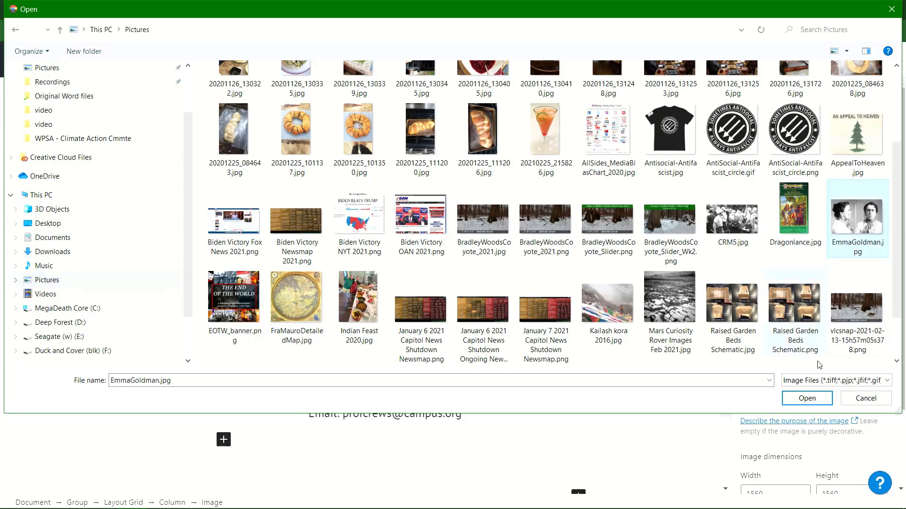
left_click(819, 400)
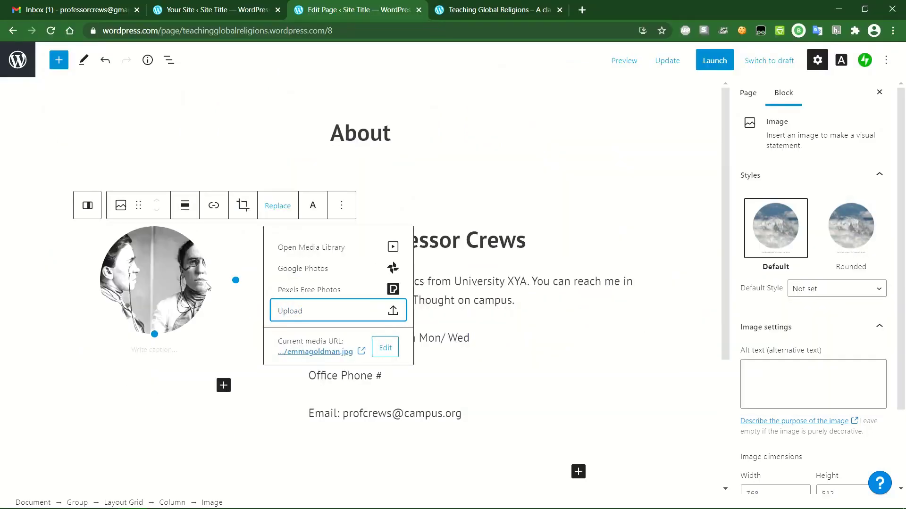
left_click(138, 287)
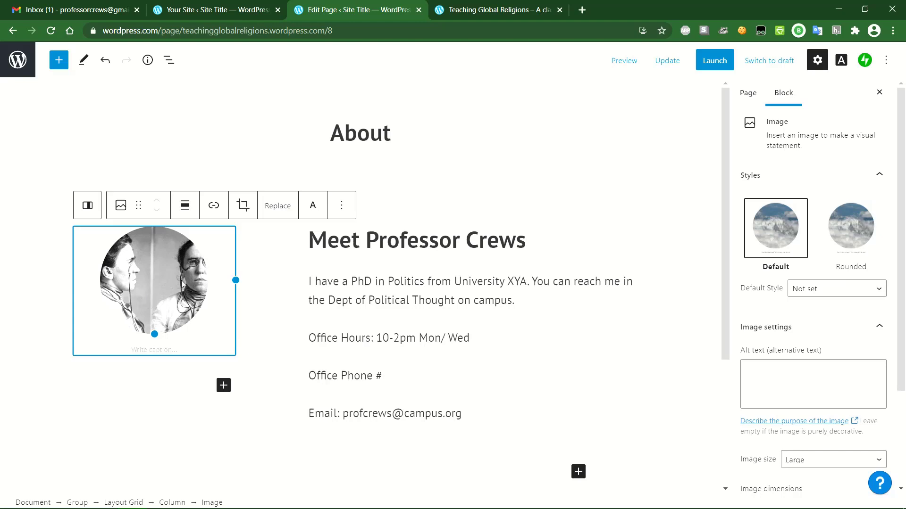
left_click(165, 349)
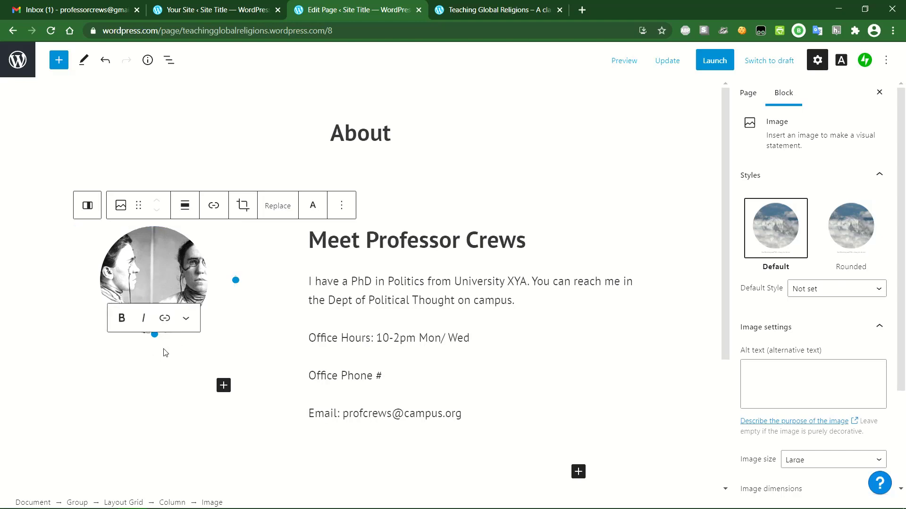
type("Prof Crews")
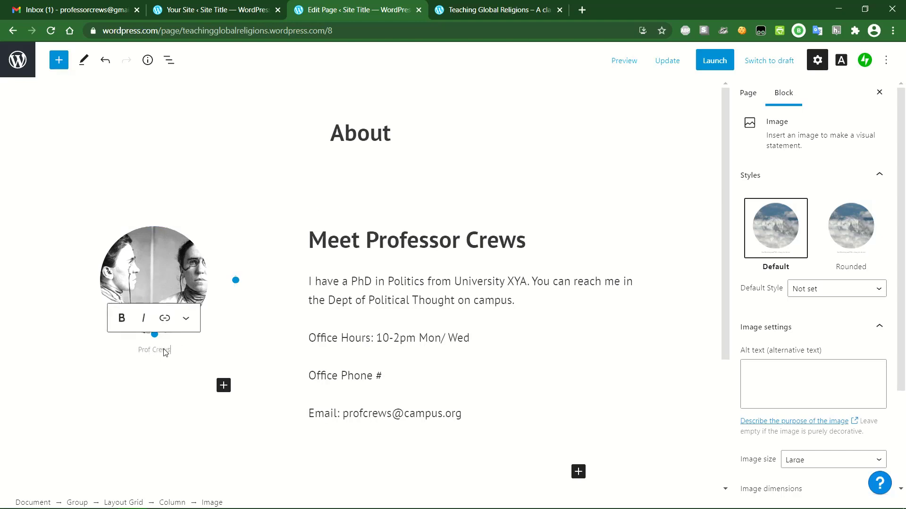
- Update the About page with the captioned portrait and open it on the live site
left_click(267, 356)
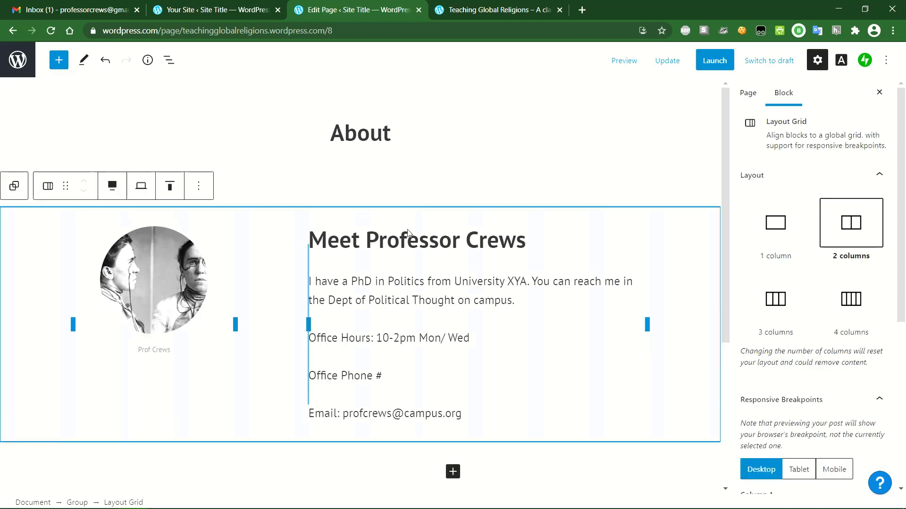
left_click(490, 157)
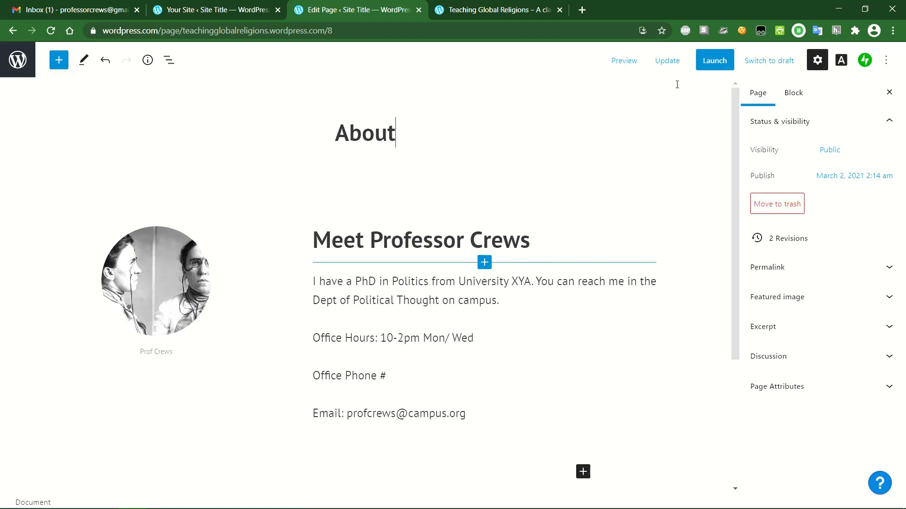
left_click(667, 66)
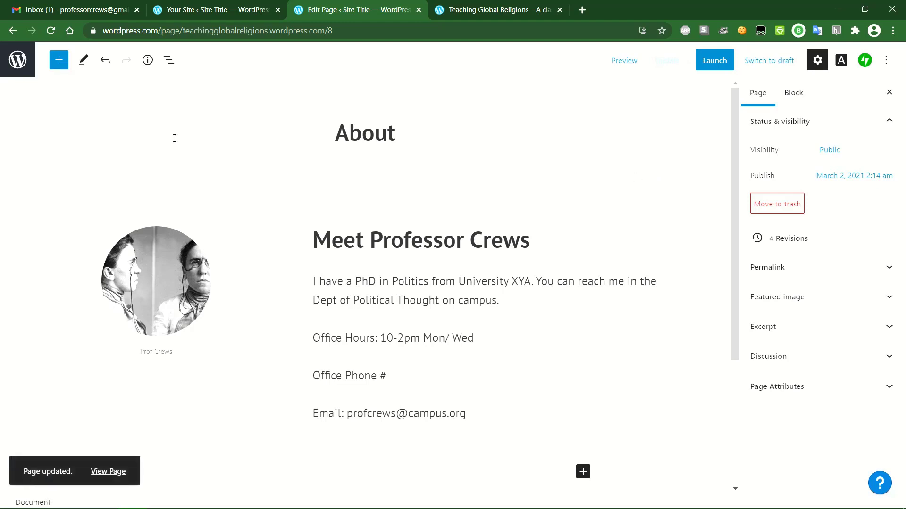
left_click(109, 471)
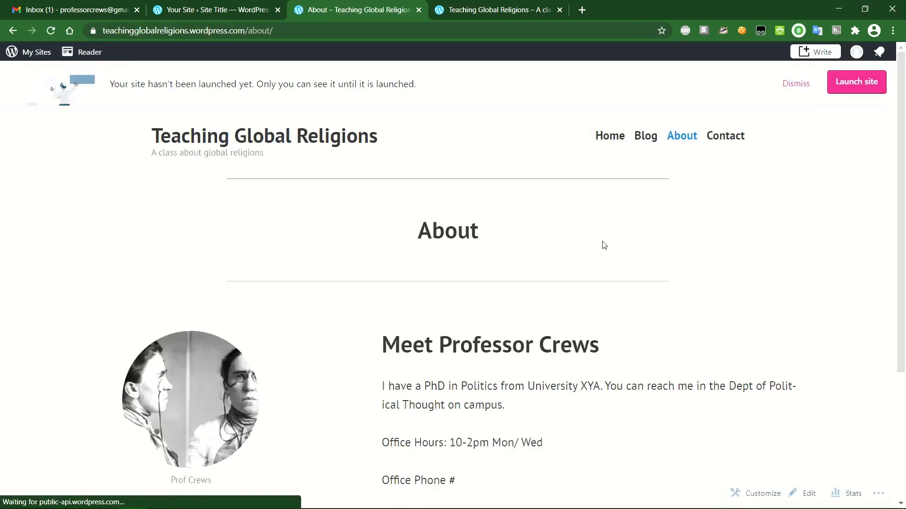
- Scroll the live About page to check the new portrait, view the home page, then return to My Home
scroll(734, 250, "down", 3)
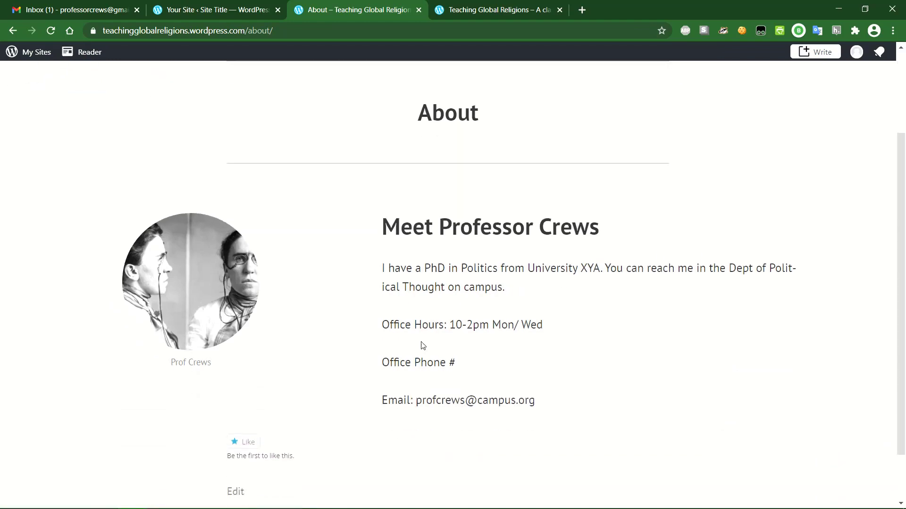
scroll(560, 285, "up", 3)
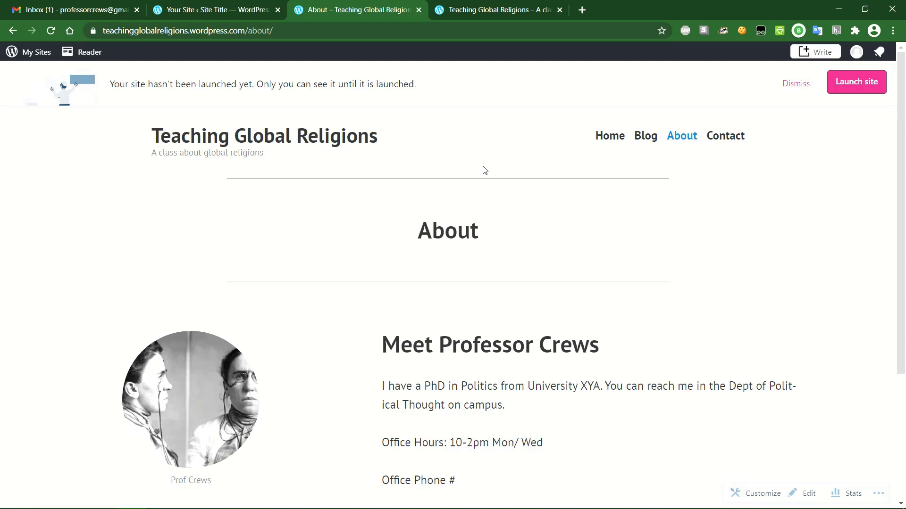
left_click(10, 55)
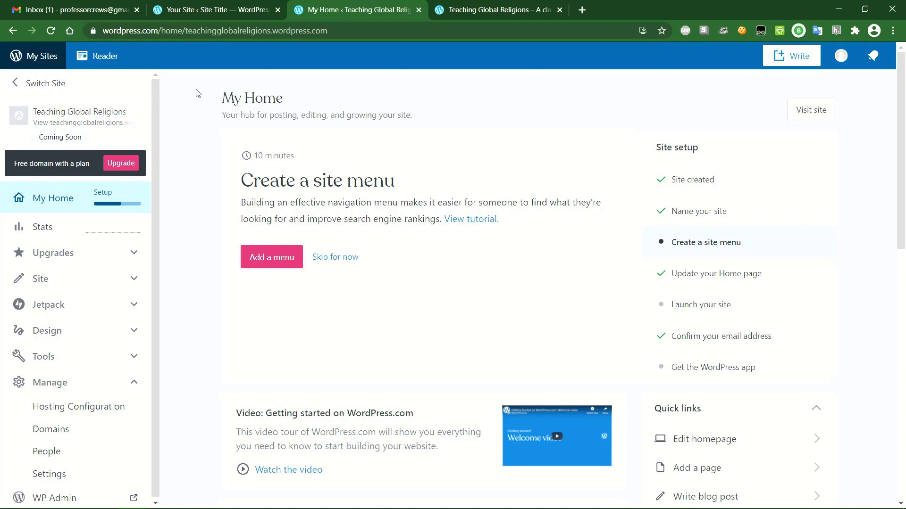
left_click(14, 31)
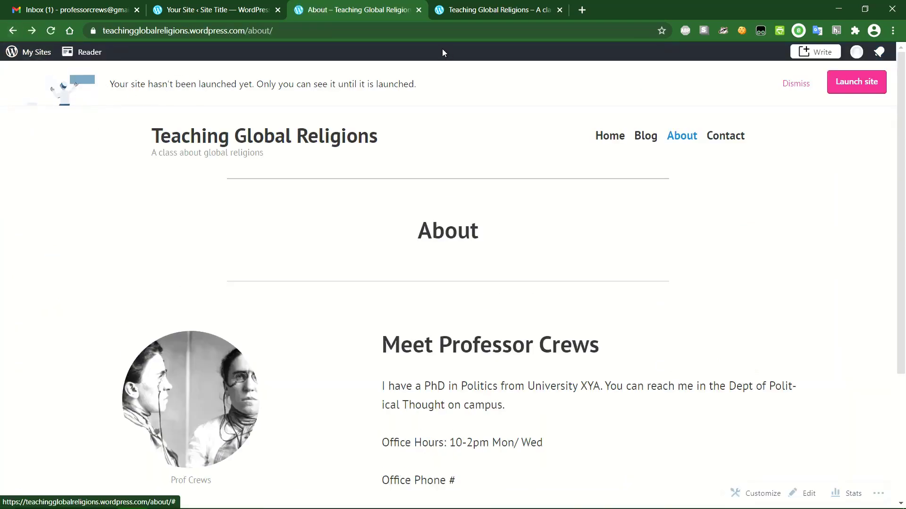
scroll(434, 138, "down", 4)
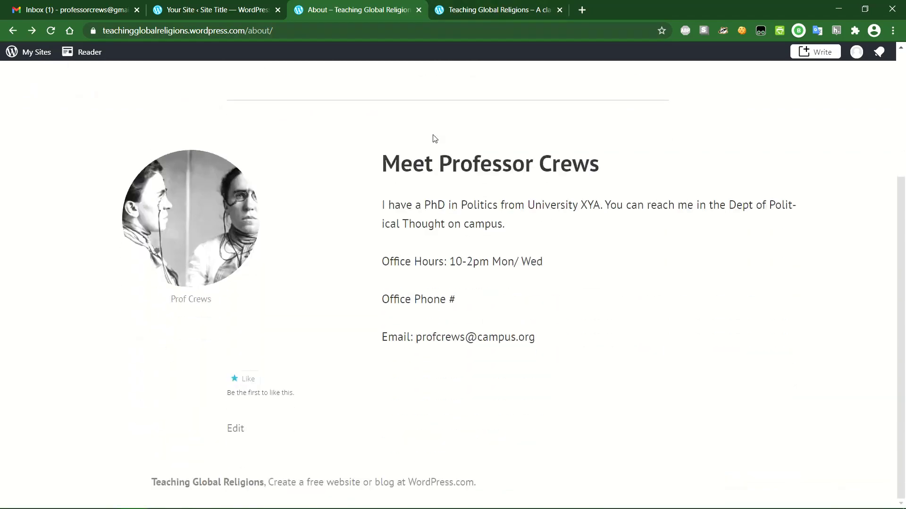
scroll(434, 138, "up", 4)
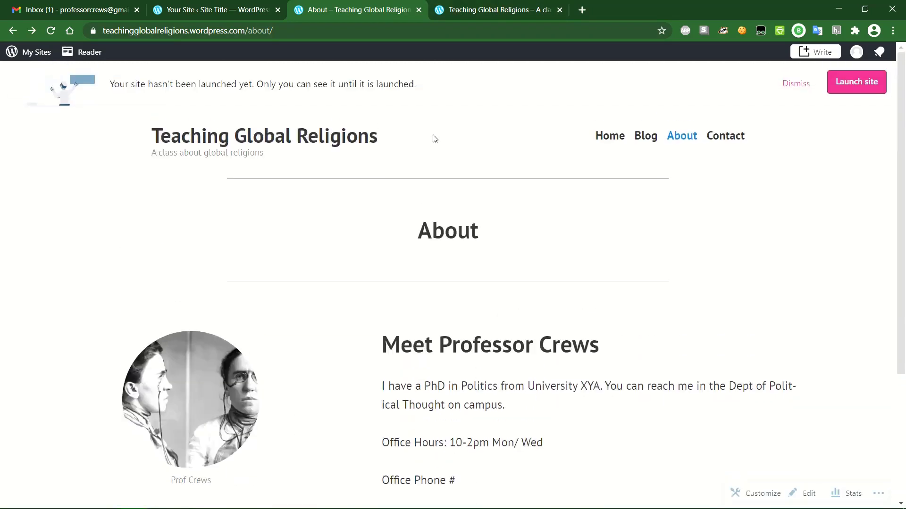
left_click(225, 140)
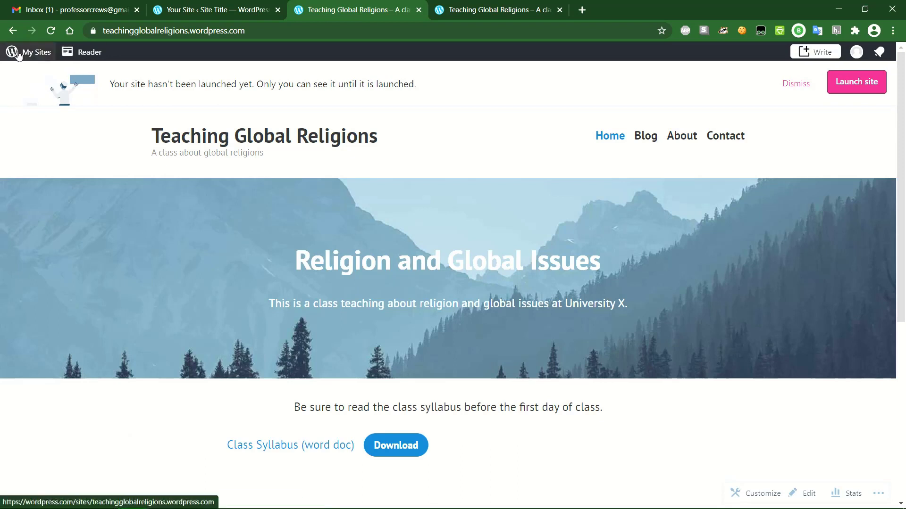
left_click(18, 54)
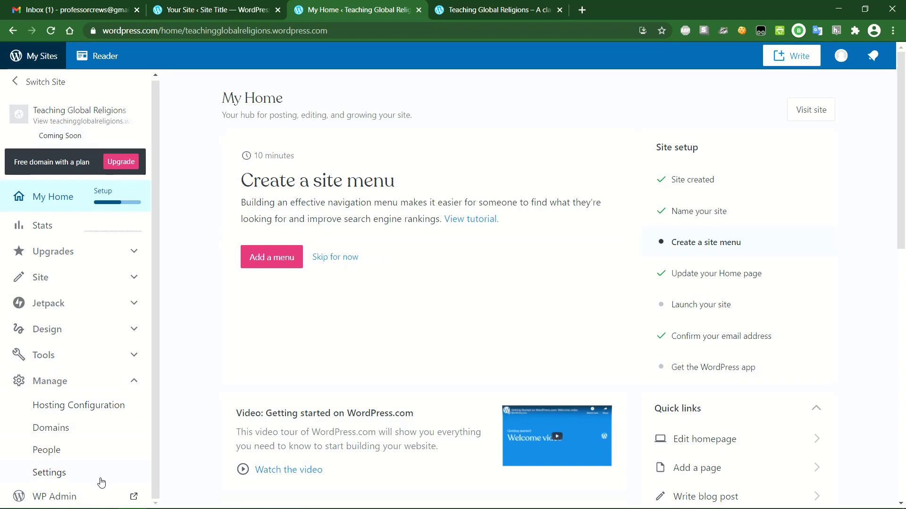
- Trash the Contact page from WP Admin Pages and start a new Block Editor page
left_click(78, 497)
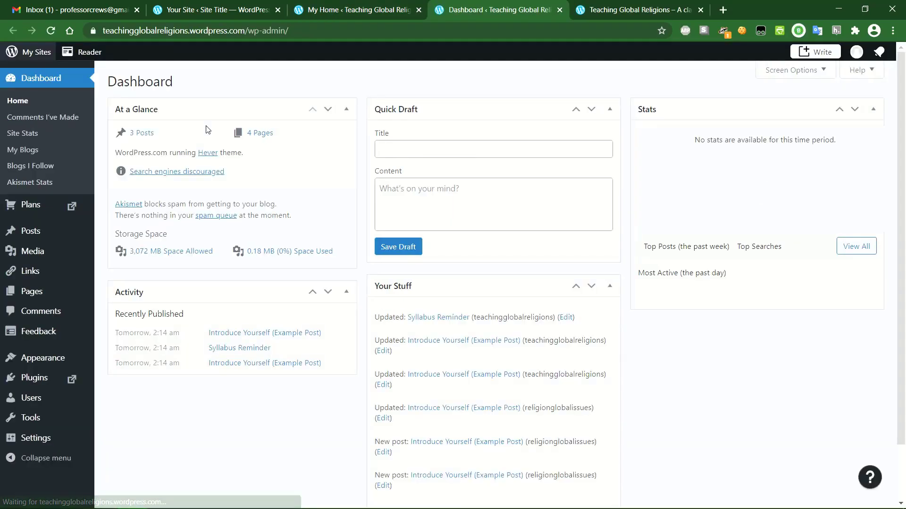
left_click(35, 297)
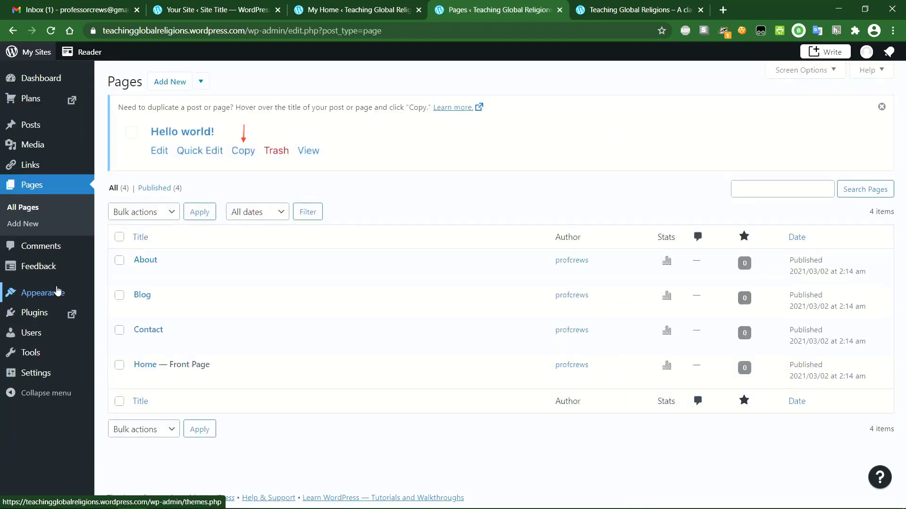
mouse_move(134, 328)
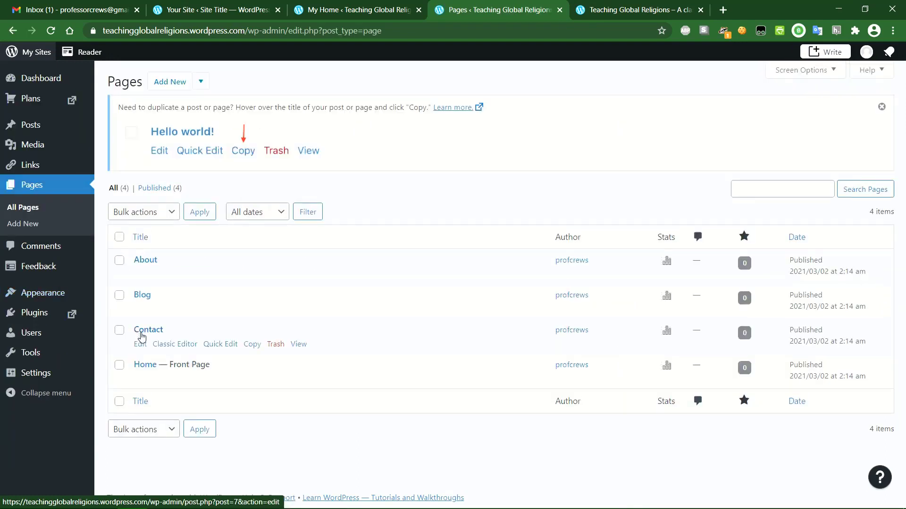
left_click(282, 346)
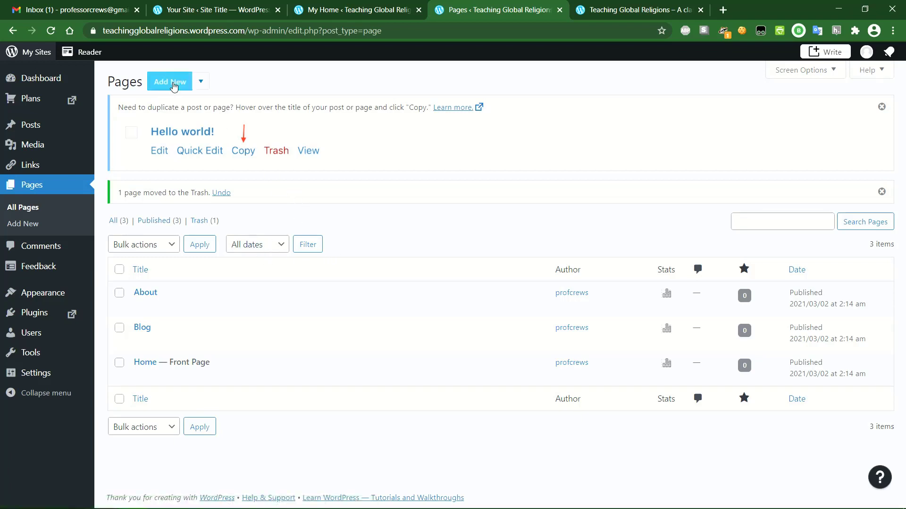
left_click(200, 81)
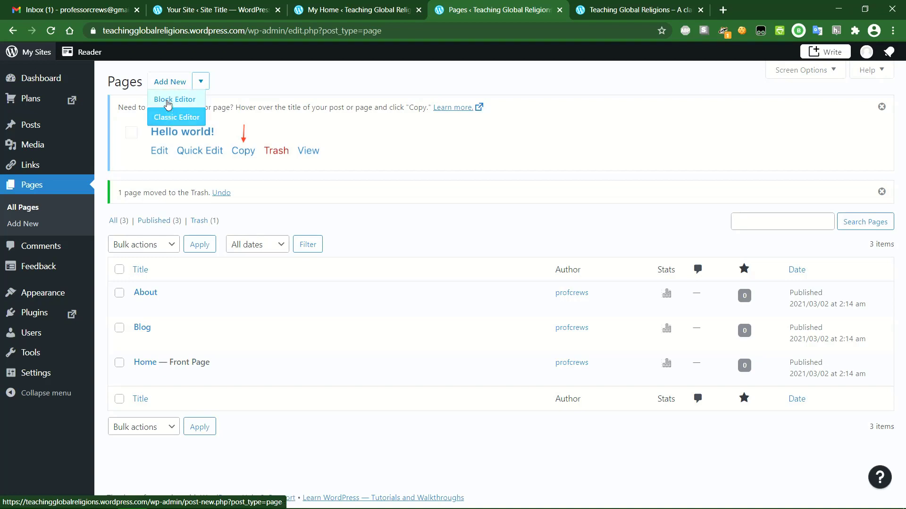
left_click(171, 83)
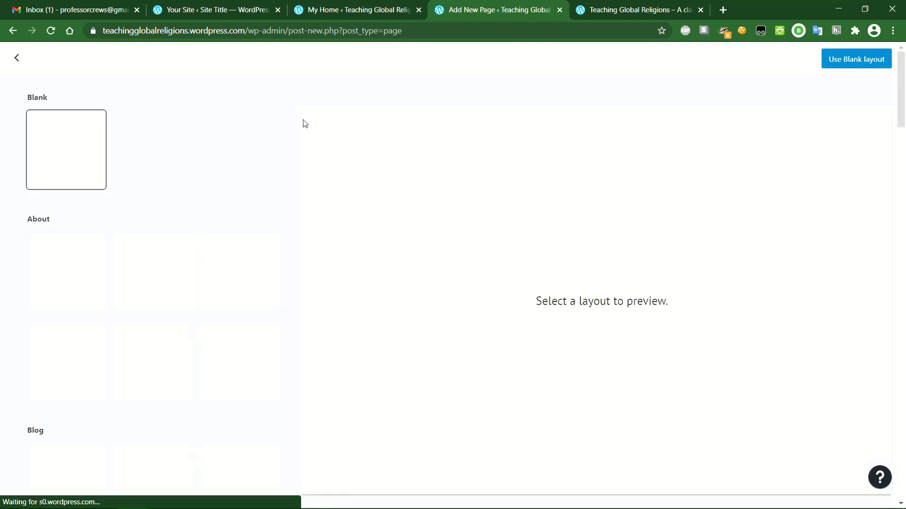
- Start a blank-layout page titled 'Assignments'
left_click(74, 145)
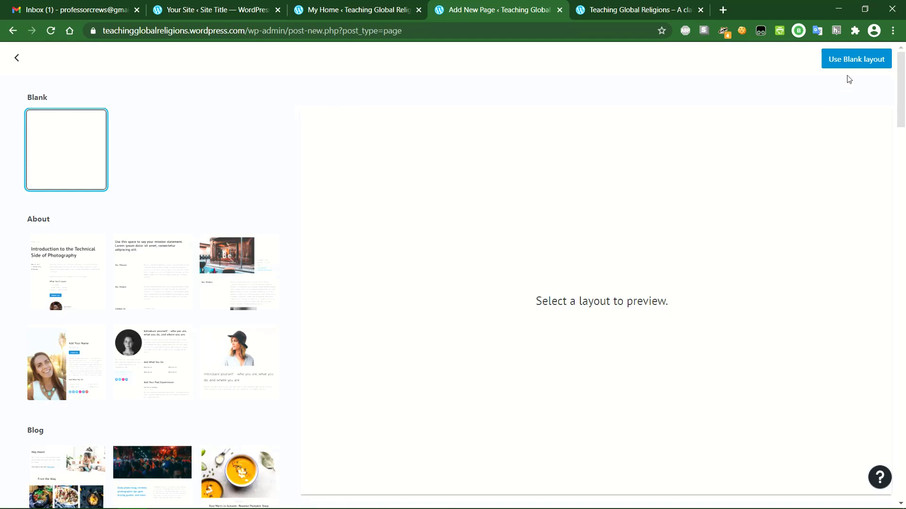
left_click(852, 60)
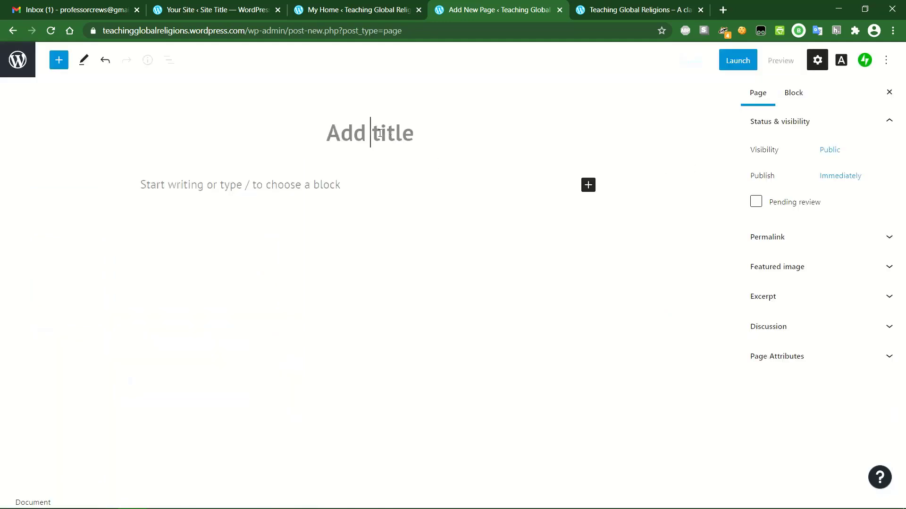
type("Assignments")
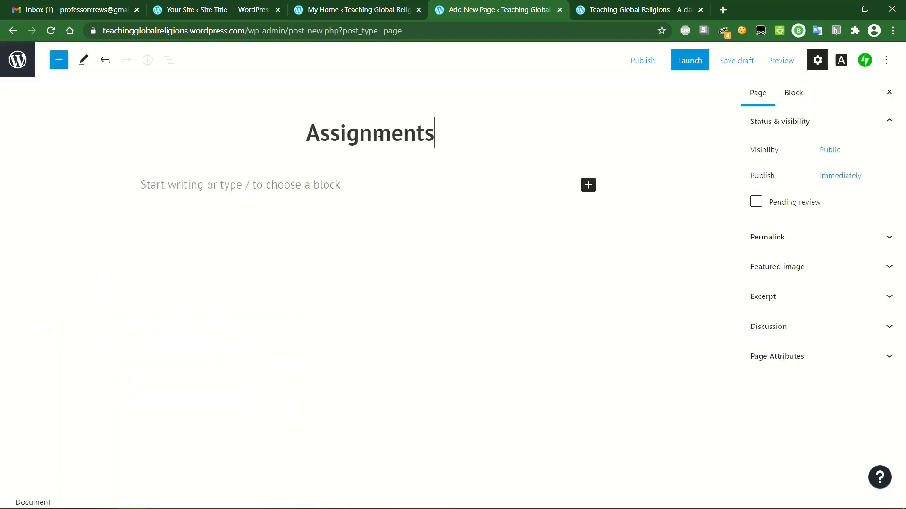
- Add the weekly class assignments intro line with Assignment 1 and 'Assignments 2:' lines, then begin publishing
left_click(301, 184)
type("Here y")
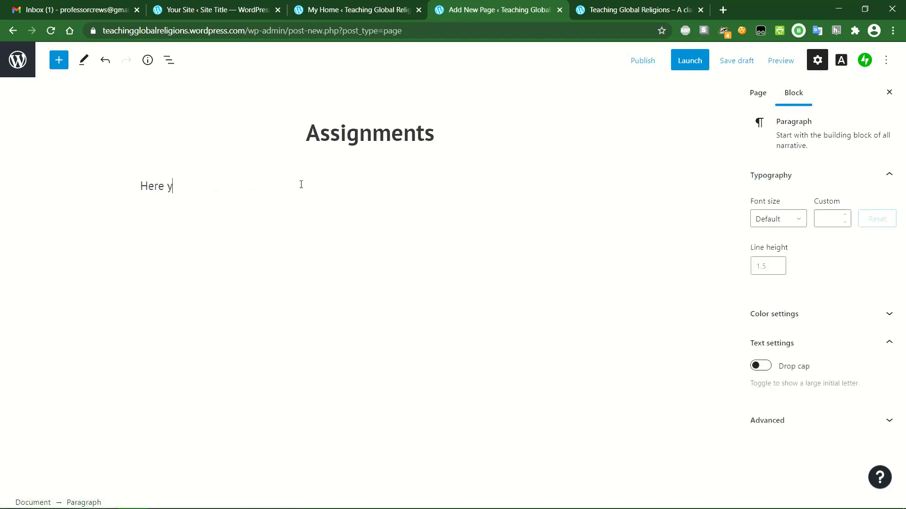
type("ou can find your")
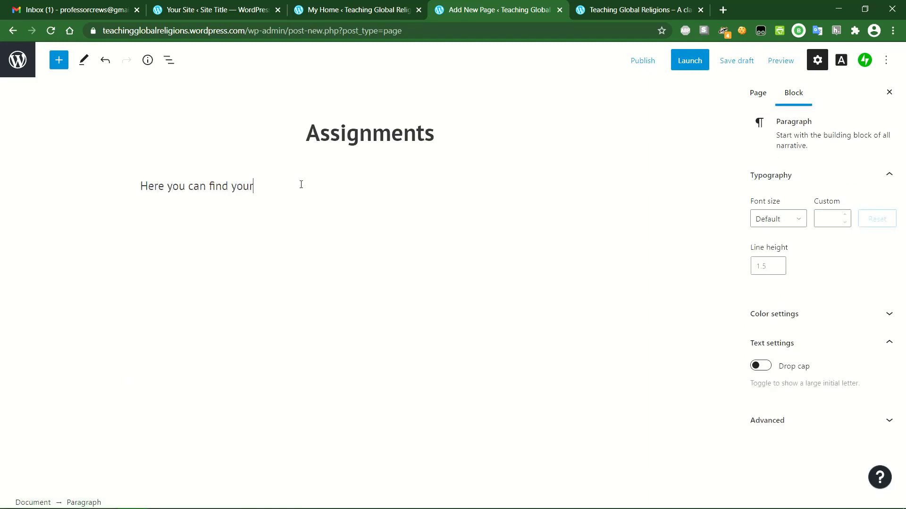
type(" weekly class assignments")
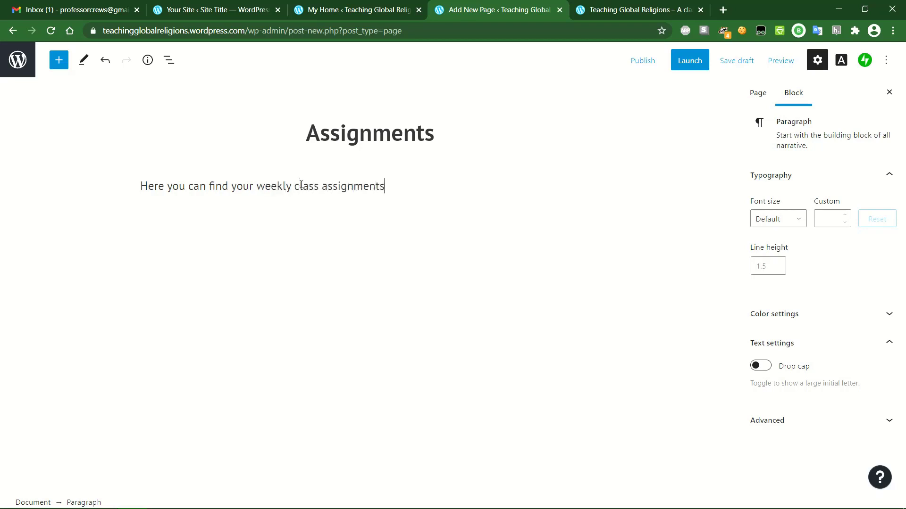
type("ssignemnt")
key("BackSpace")
key("BackSpace")
type("ment 1:")
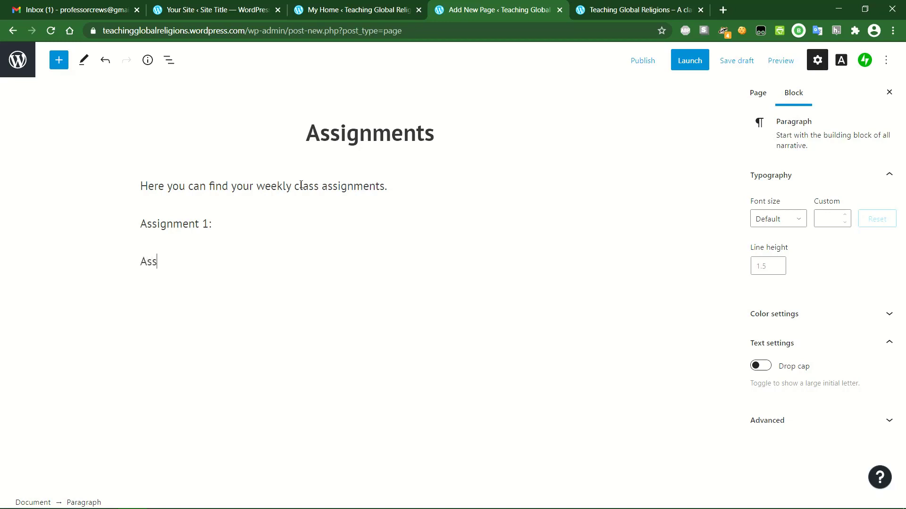
type("ignments 2:")
key("Return")
left_click(230, 239)
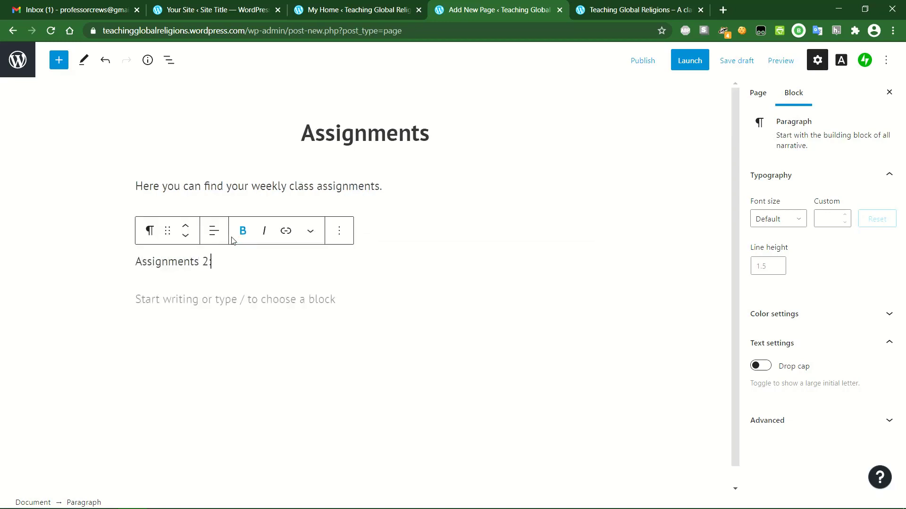
left_click(188, 297)
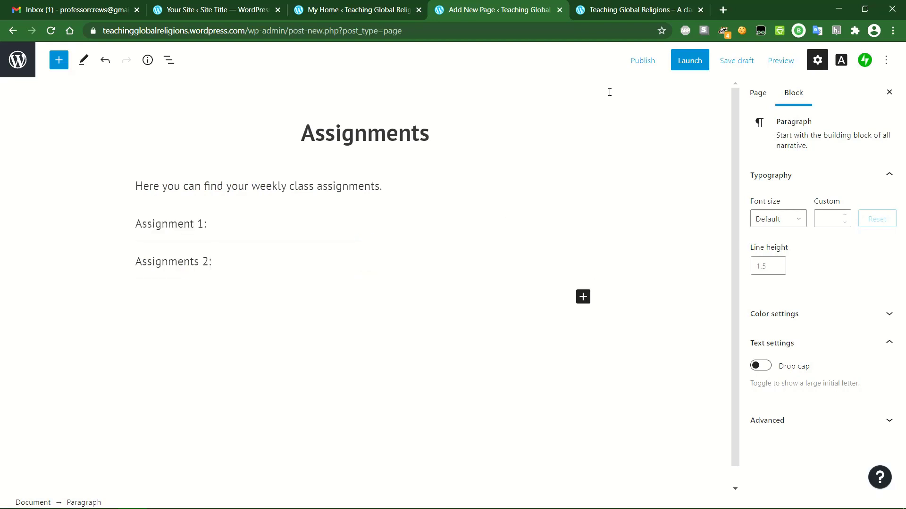
left_click(649, 60)
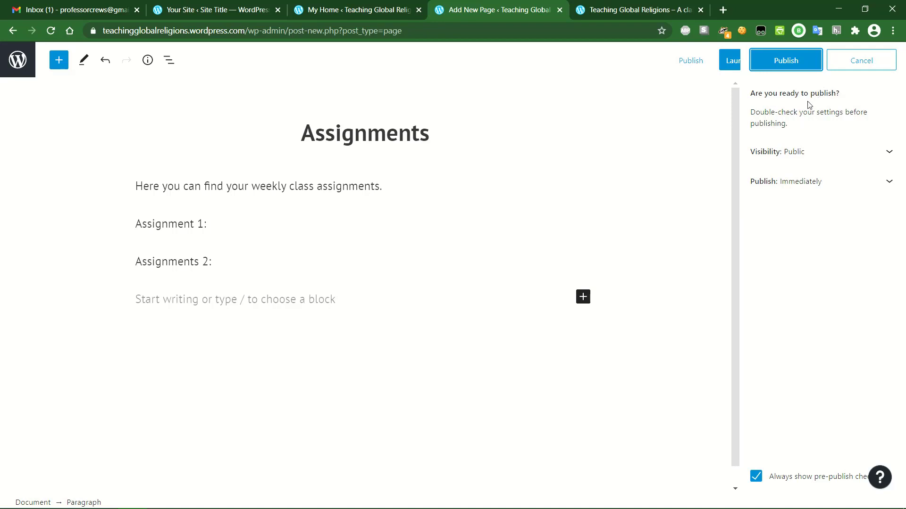
- Review the visibility and publish-date settings, then publish the Assignments page
left_click(886, 153)
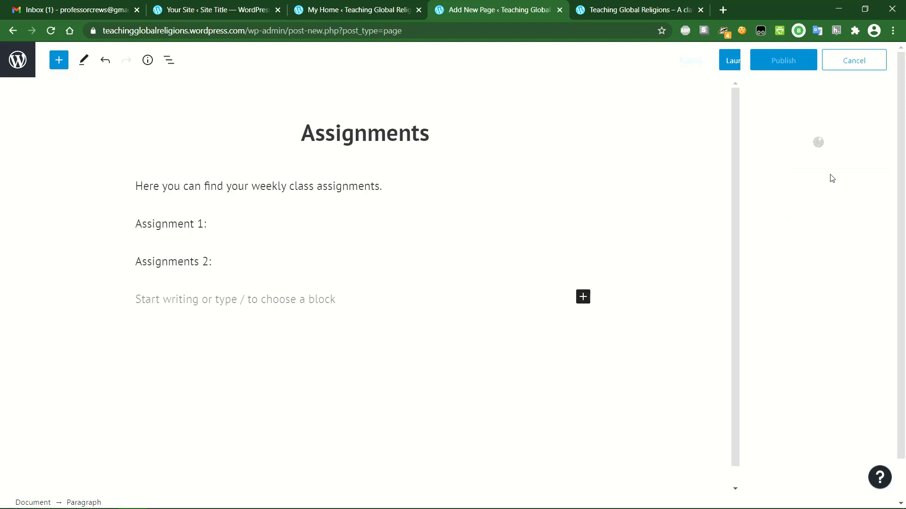
left_click(865, 155)
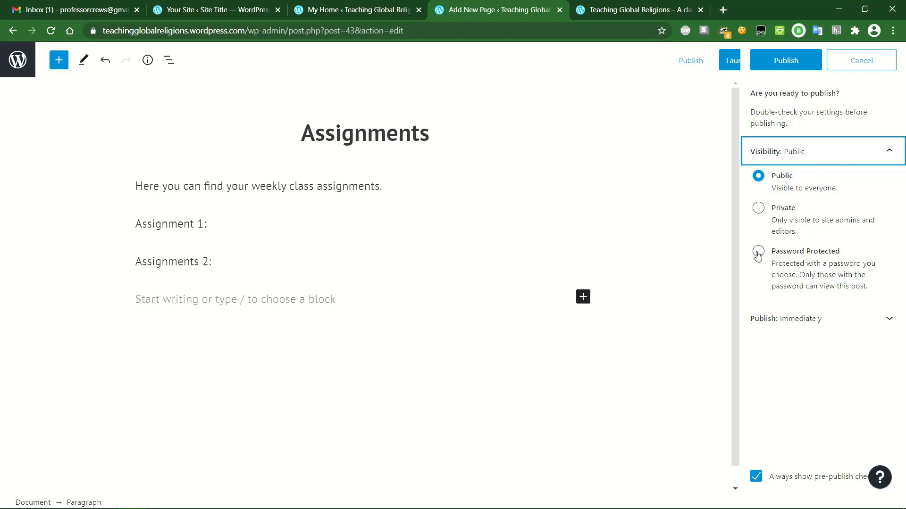
left_click(834, 153)
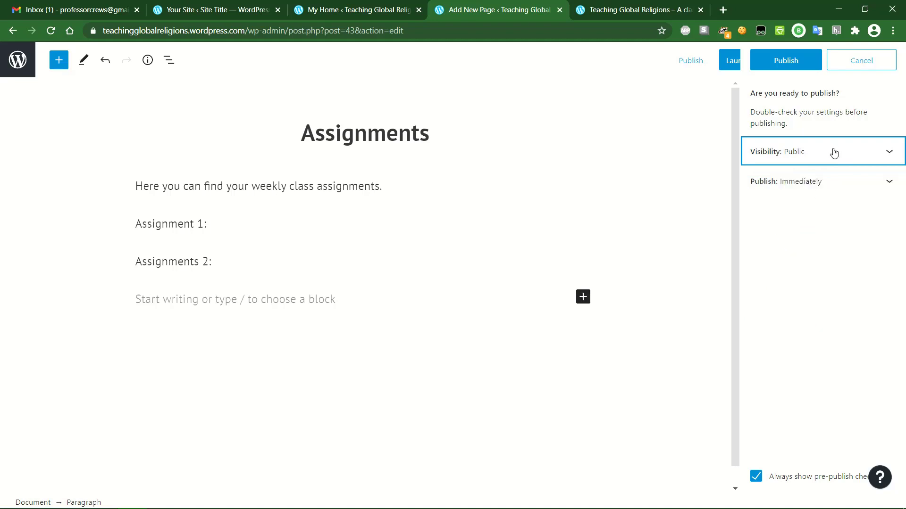
left_click(864, 188)
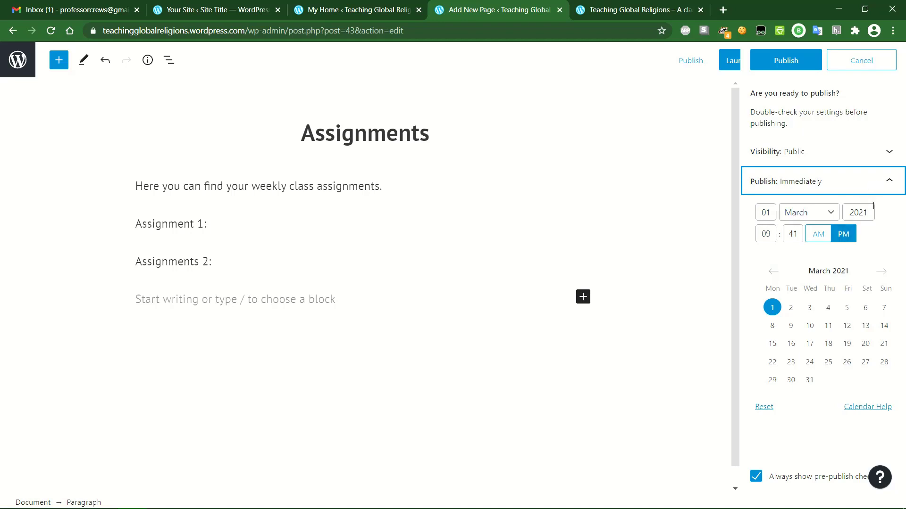
left_click(883, 186)
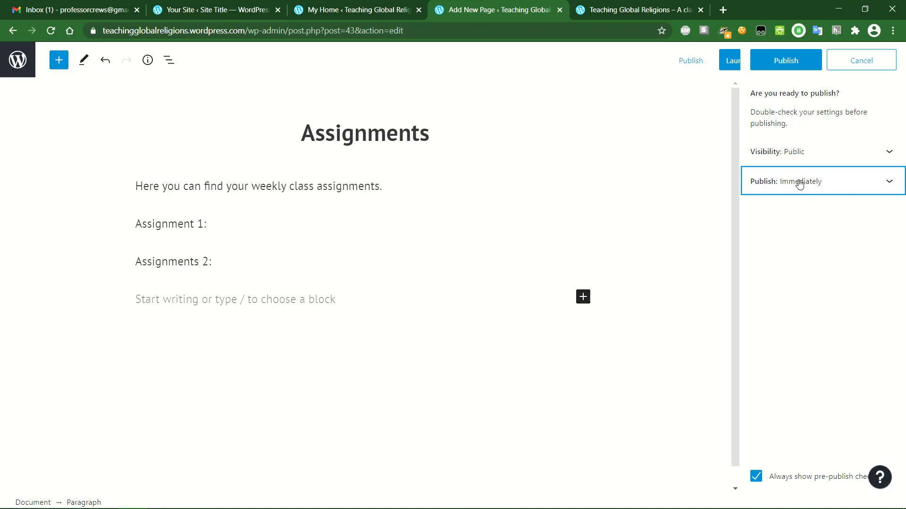
left_click(791, 60)
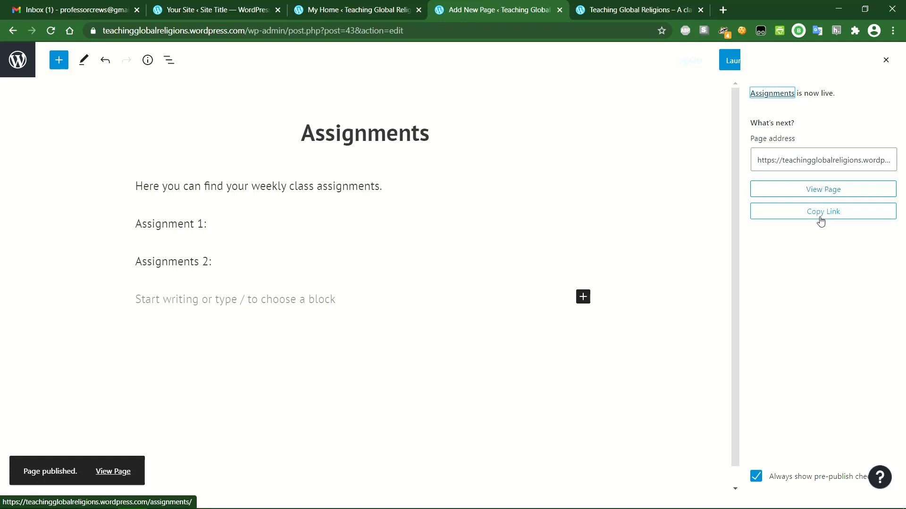
- Copy the Assignments page link and open the editor's pages navigation panel
left_click(820, 215)
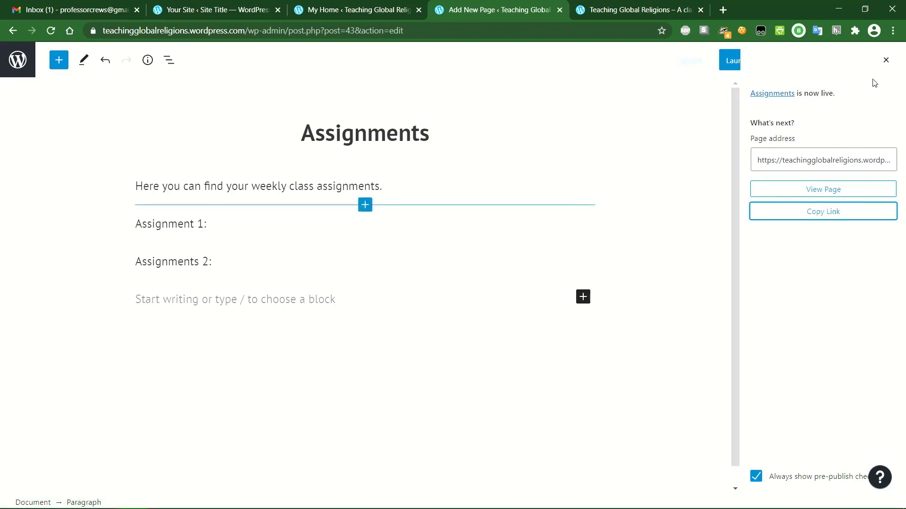
left_click(885, 60)
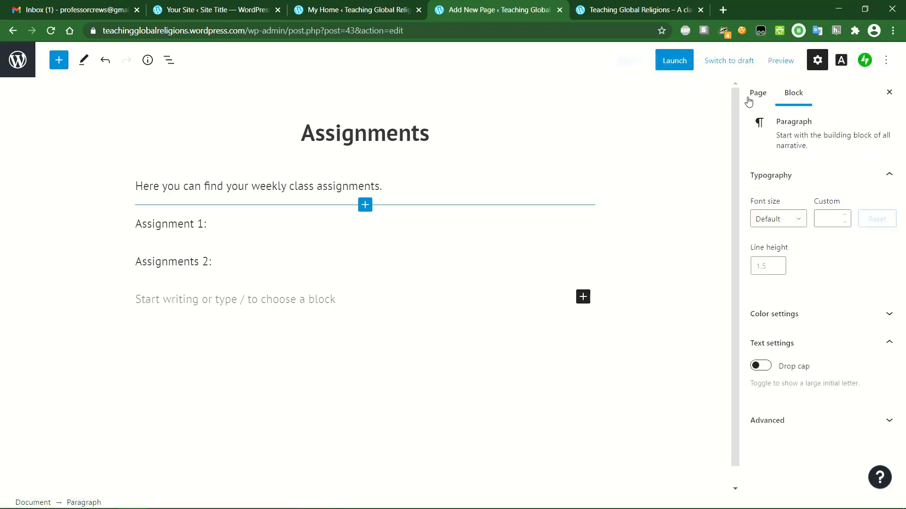
left_click(18, 66)
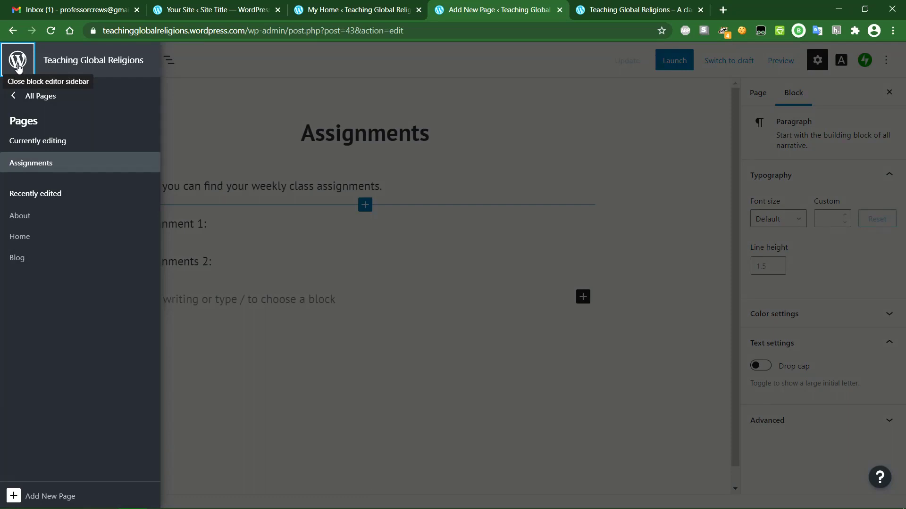
- Go from All Pages to Posts and open the Syllabus Reminder post for editing
left_click(18, 98)
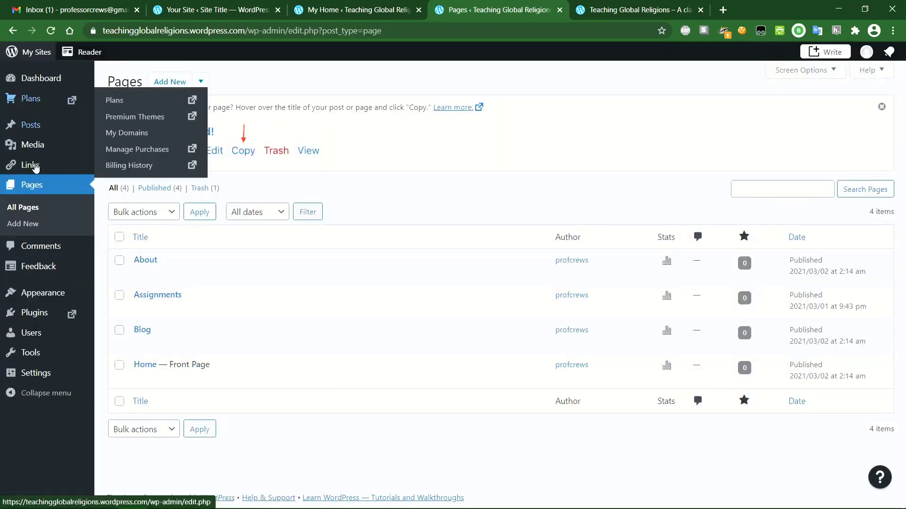
mouse_move(53, 270)
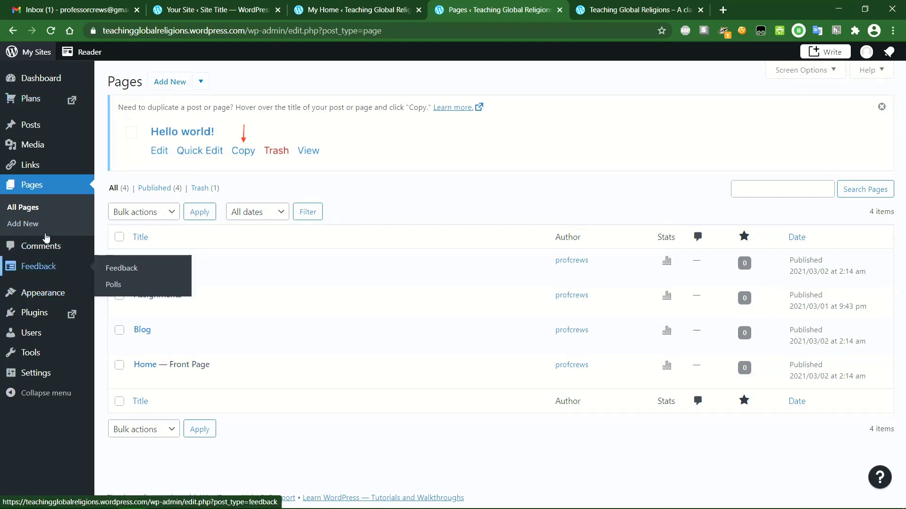
left_click(31, 126)
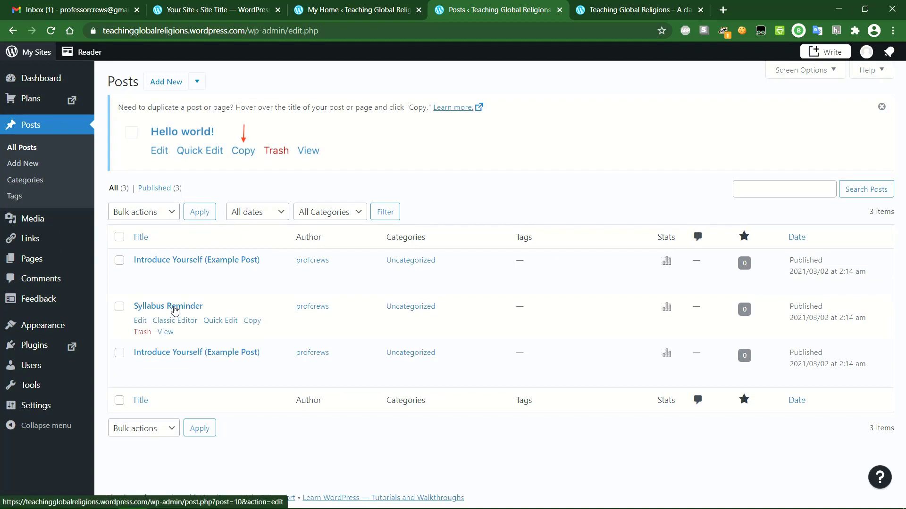
left_click(140, 321)
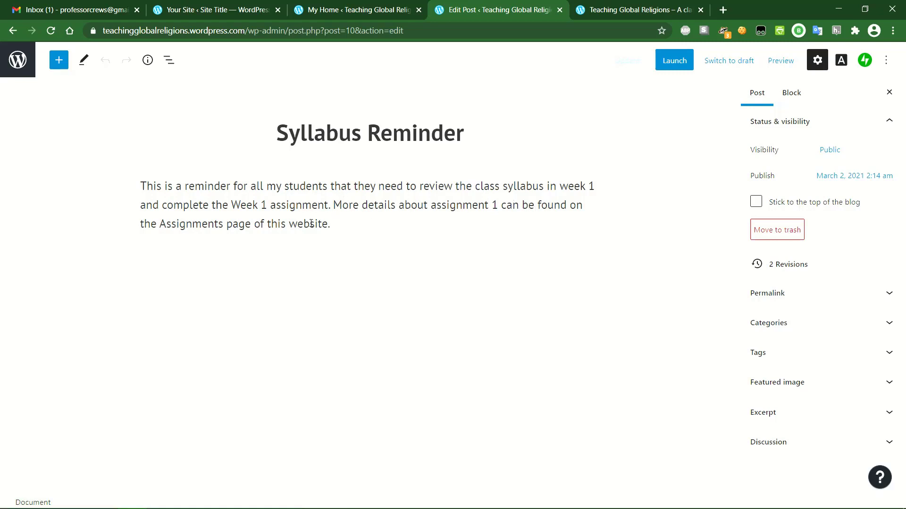
- Link 'the Assignments page' to the Assignments page (searched 'assign'), update, and view the post
left_click_drag(140, 225, 250, 226)
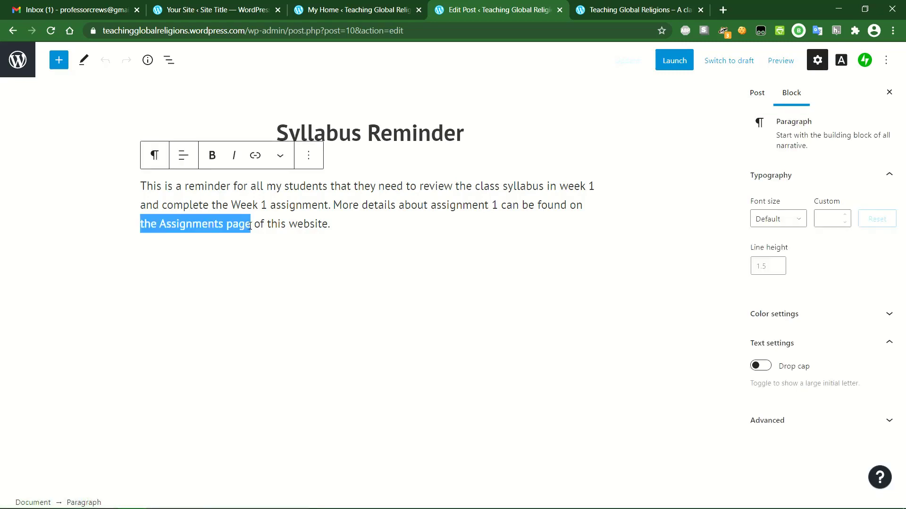
left_click(255, 156)
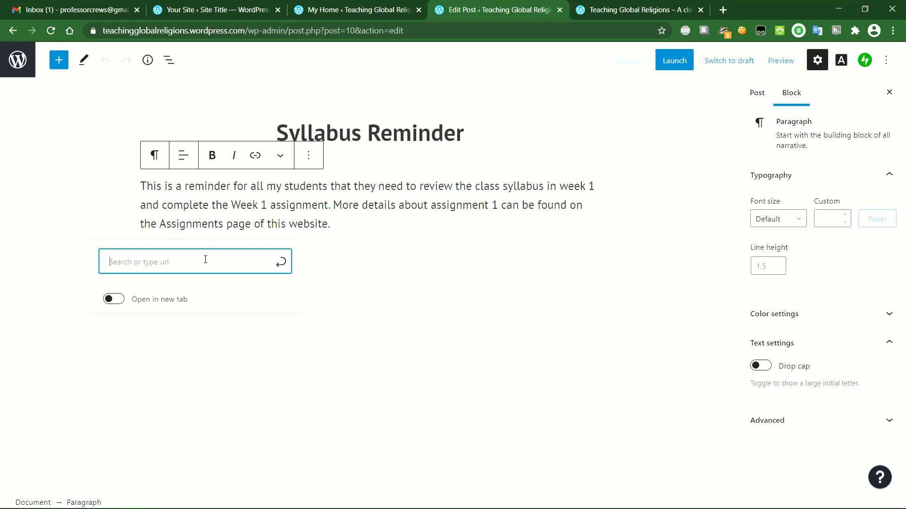
type("assign")
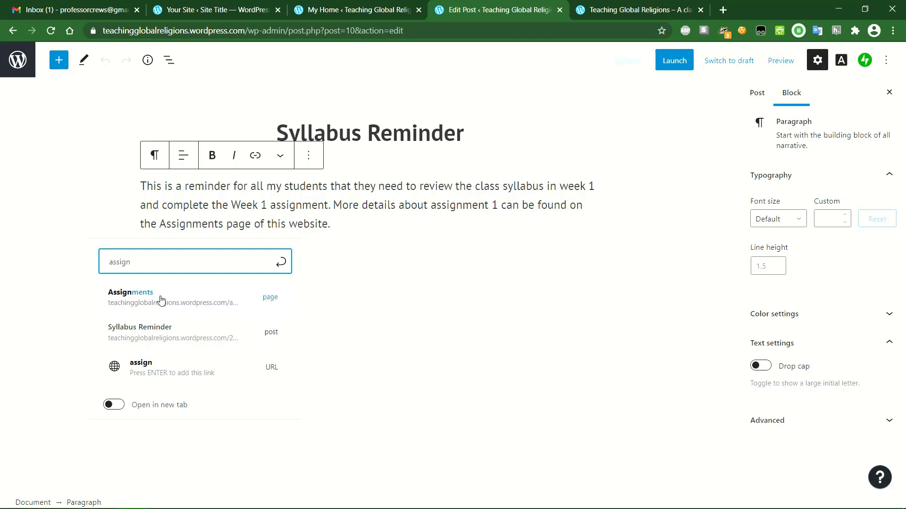
left_click(237, 303)
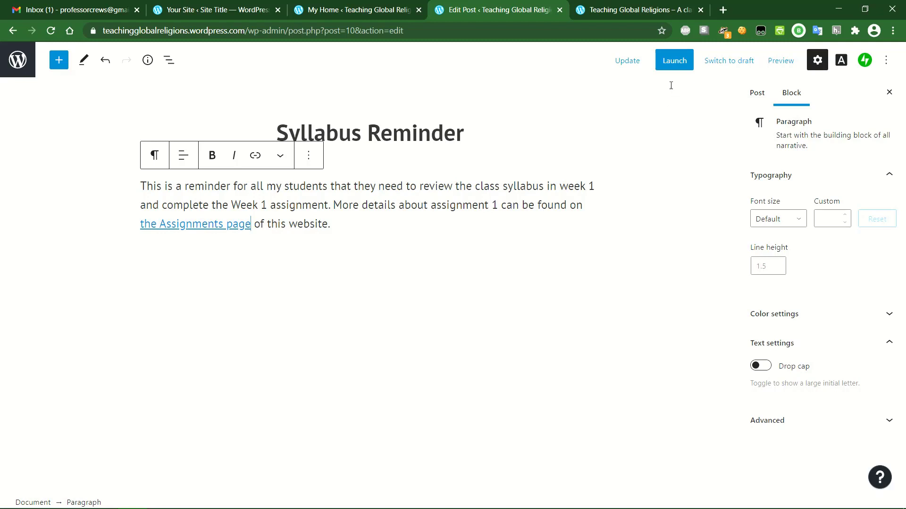
left_click(625, 64)
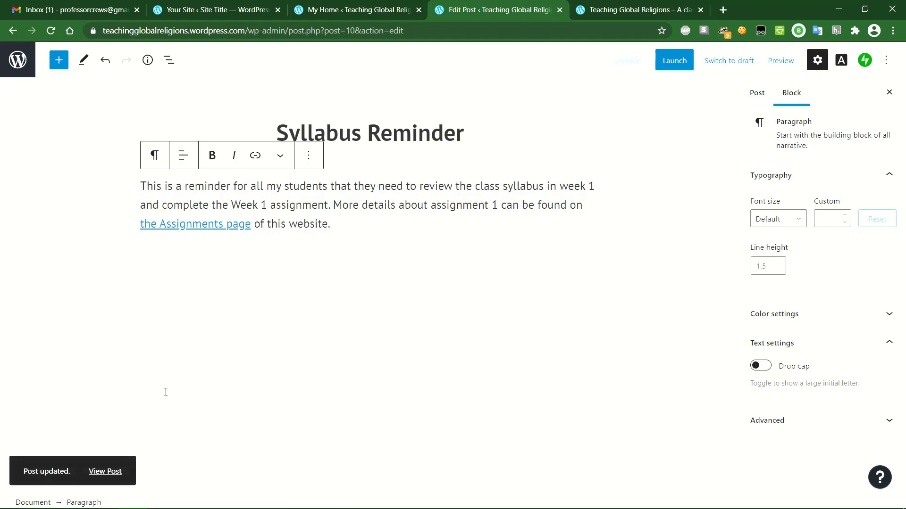
left_click(111, 472)
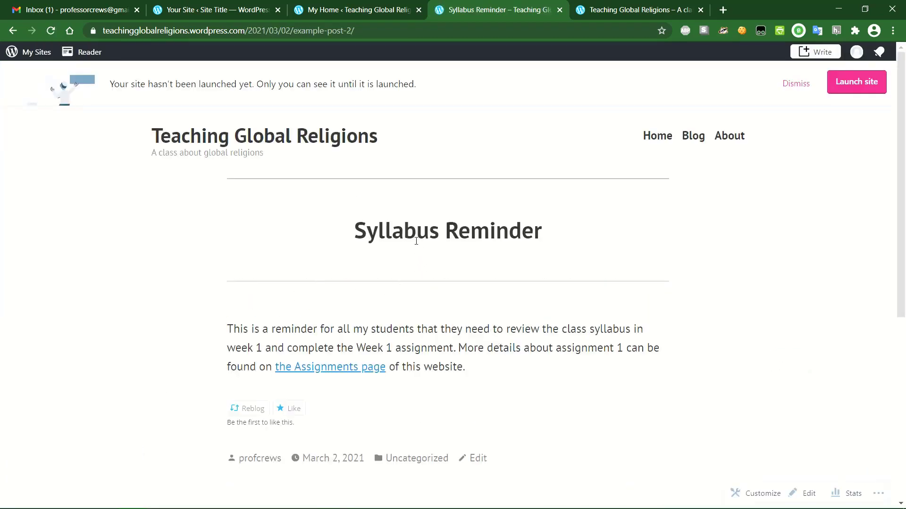
- Follow the post's Assignments page link and check the live page's intro and assignment headings
scroll(416, 241, "down", 1)
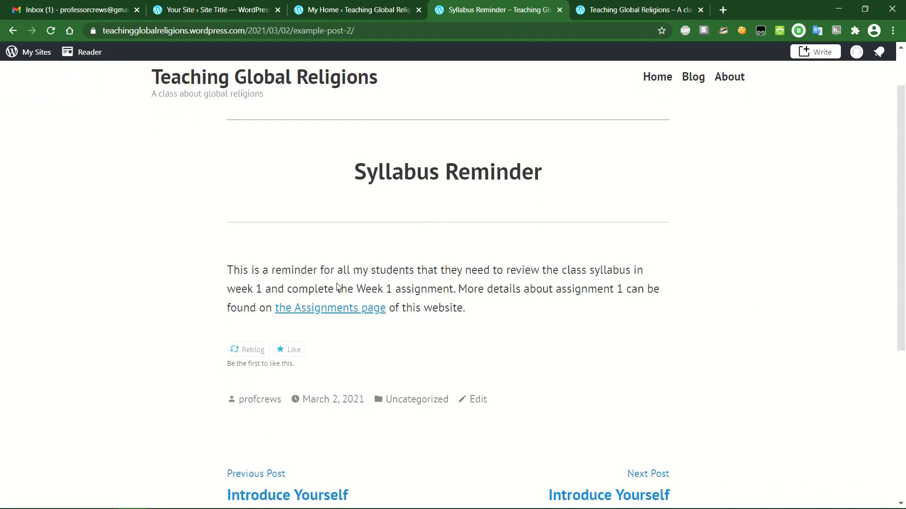
left_click(328, 313)
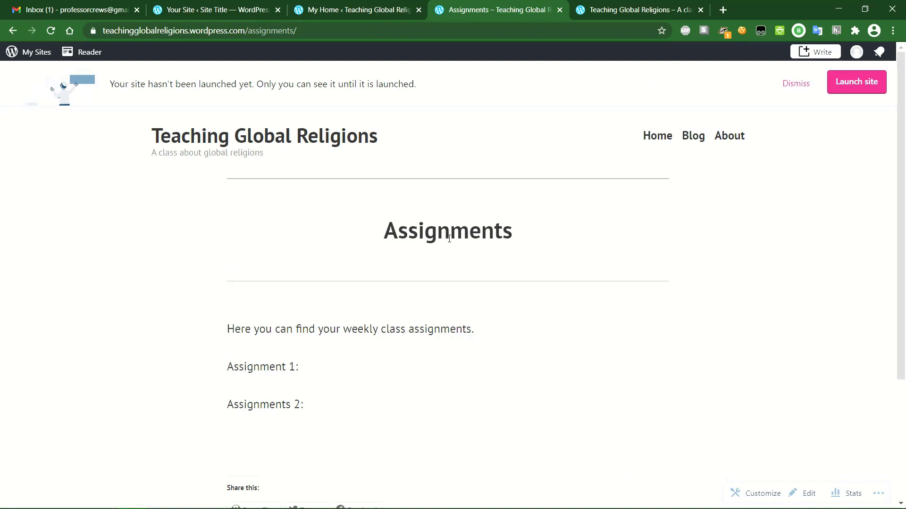
scroll(445, 237, "down", 2)
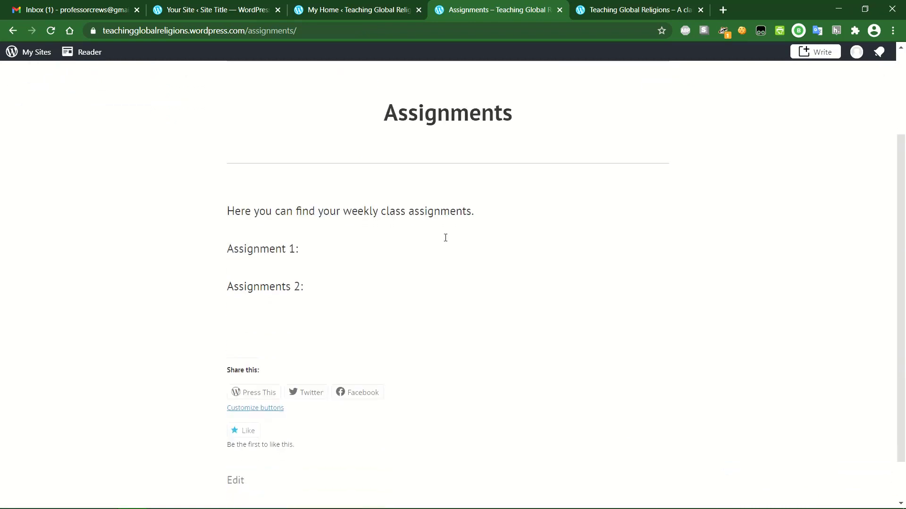
scroll(446, 238, "up", 2)
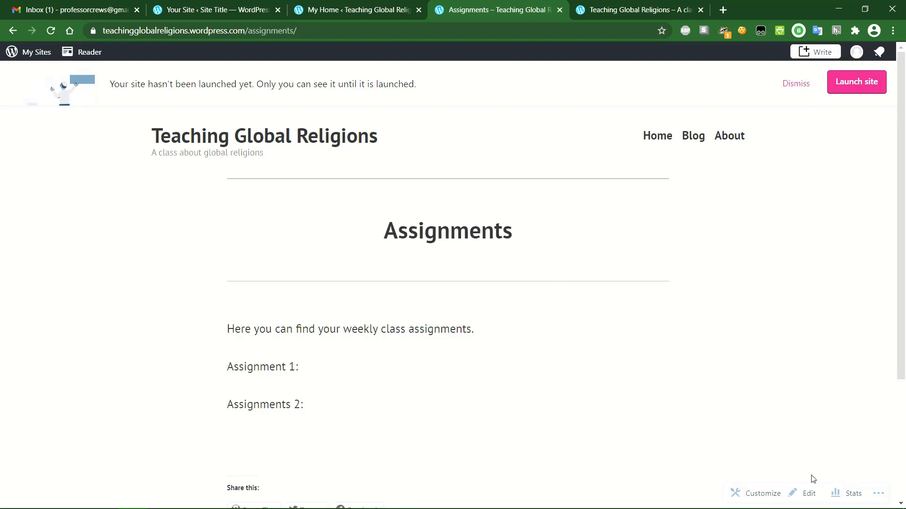
left_click(880, 493)
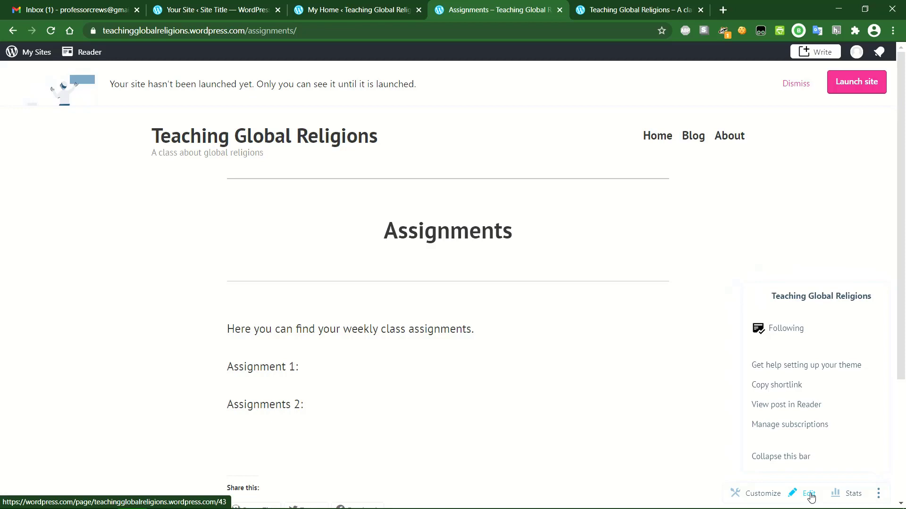
- Open the Primary menu in the Customizer's Menus settings
left_click(771, 494)
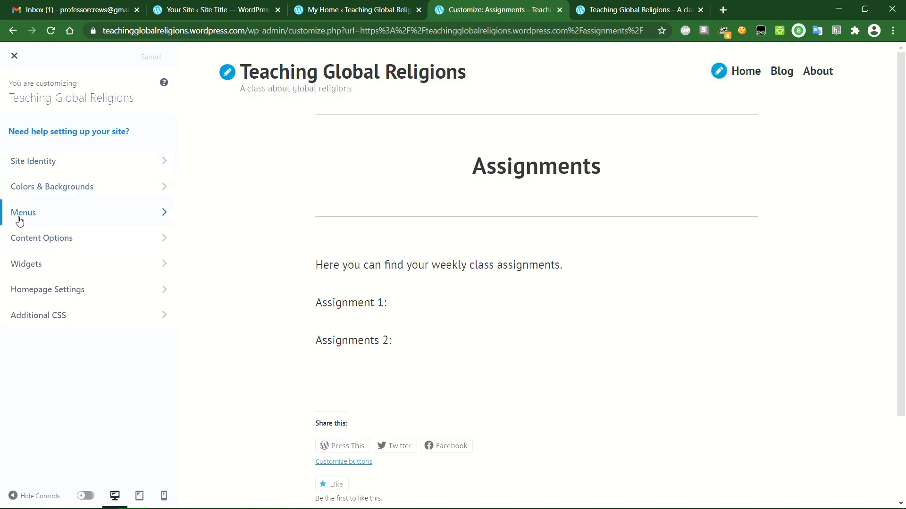
left_click(104, 215)
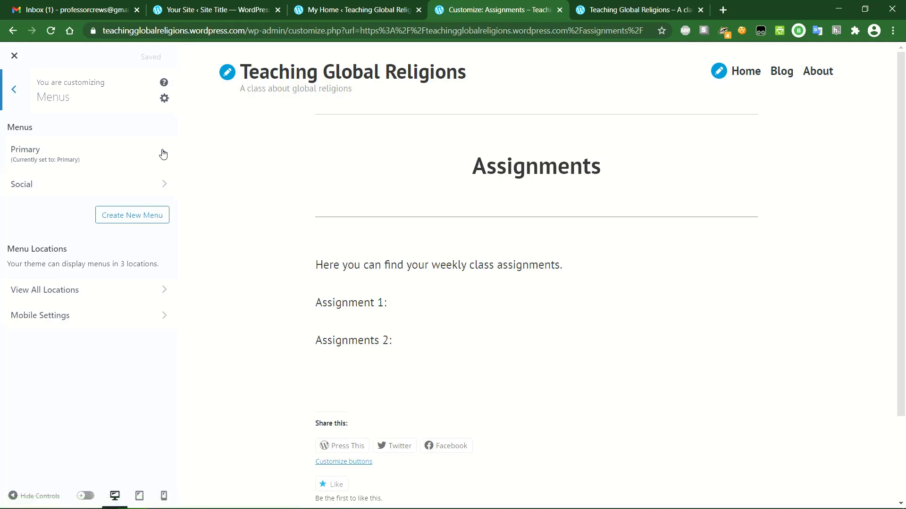
left_click(148, 154)
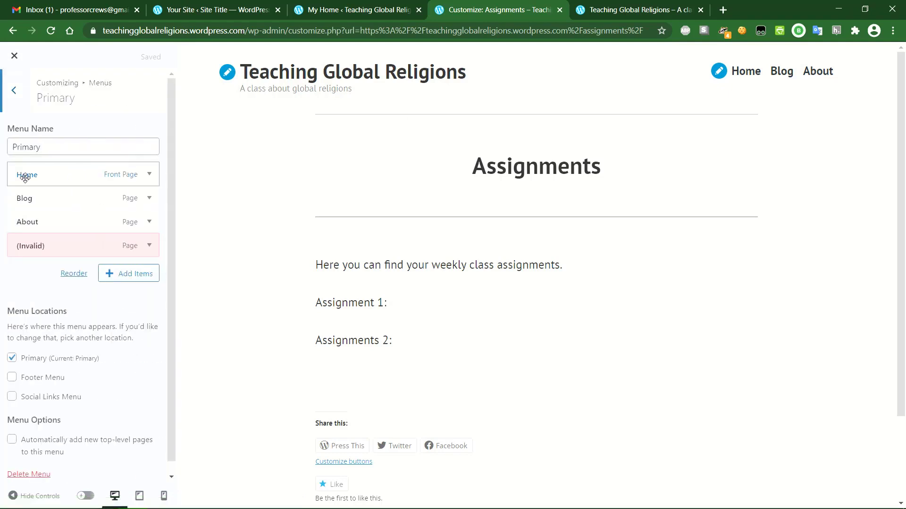
- Expand the (Invalid) Contact item and remove it, leaving Home, Blog and About
left_click(149, 246)
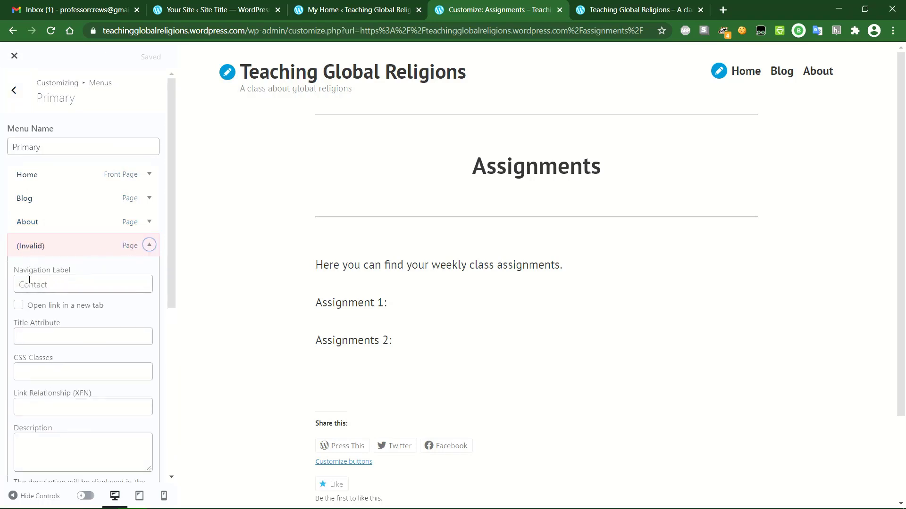
left_click(149, 245)
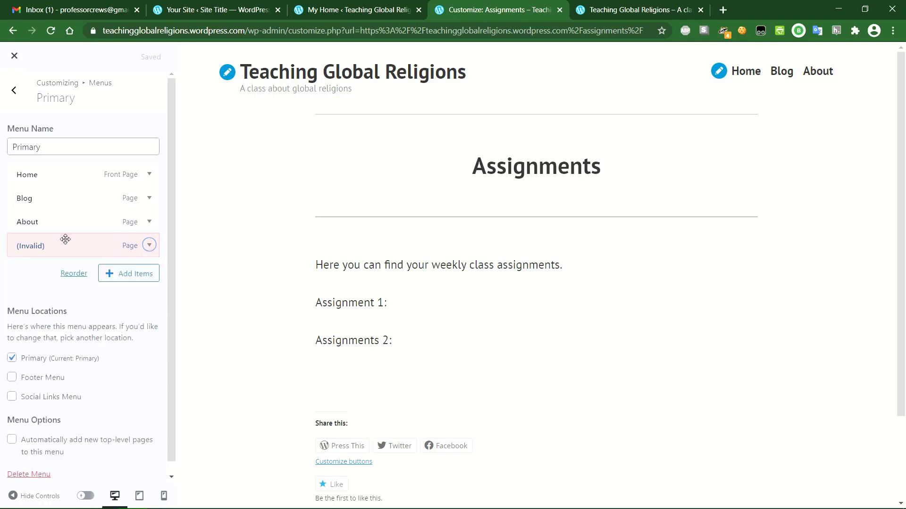
left_click(149, 245)
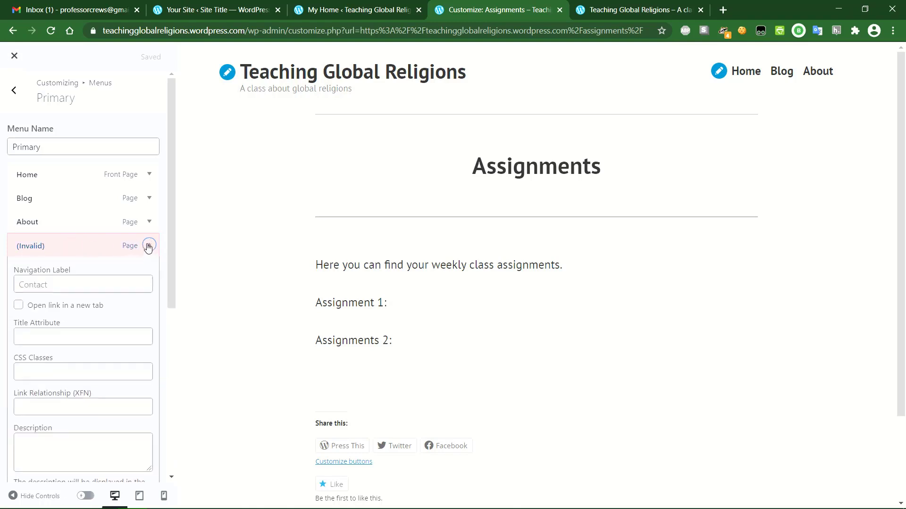
scroll(148, 248, "down", 1)
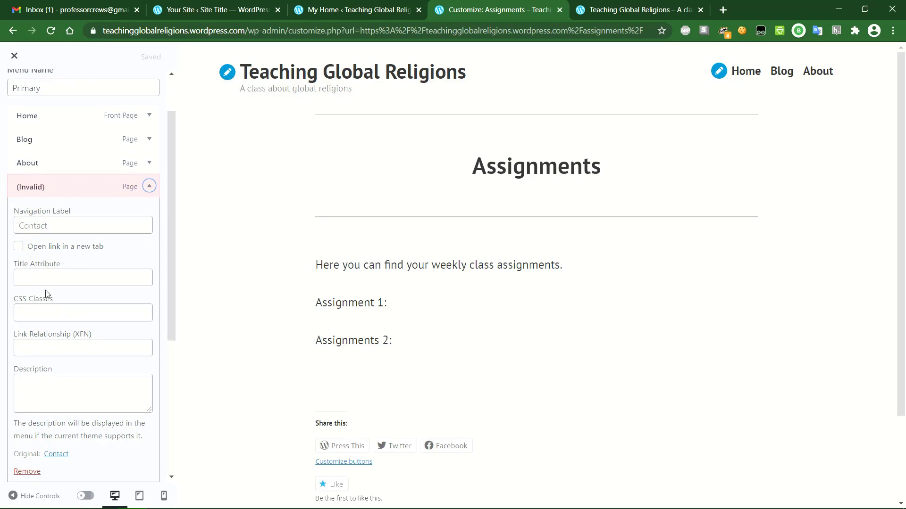
scroll(42, 307, "down", 1)
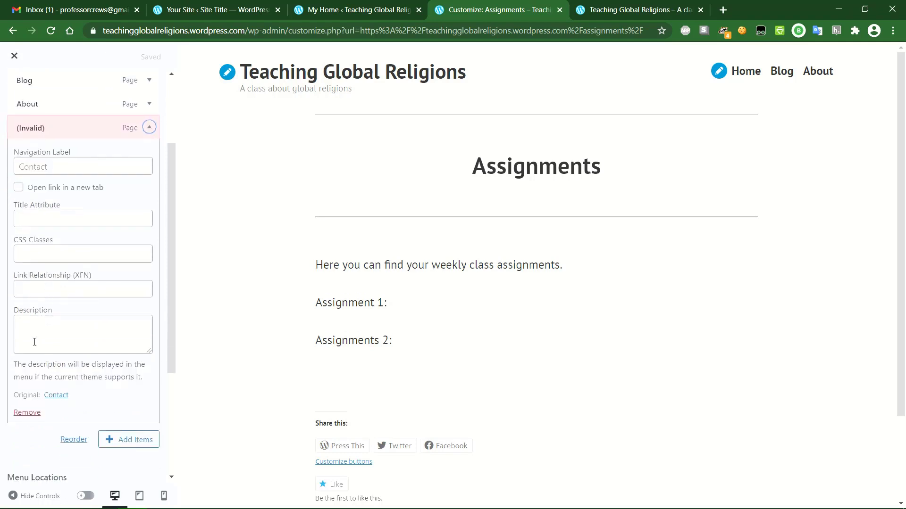
left_click(27, 413)
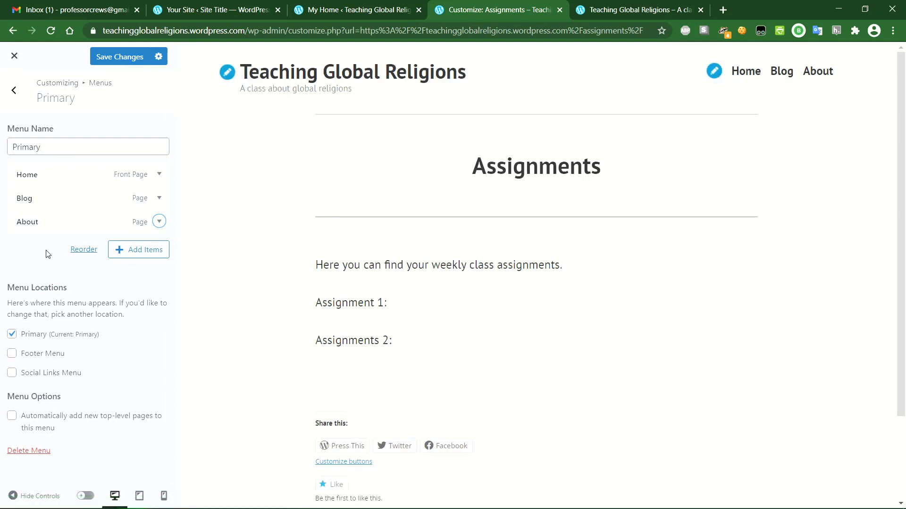
- Add the Assignments page to the Primary menu after Home, Blog and About, then save it
left_click(138, 251)
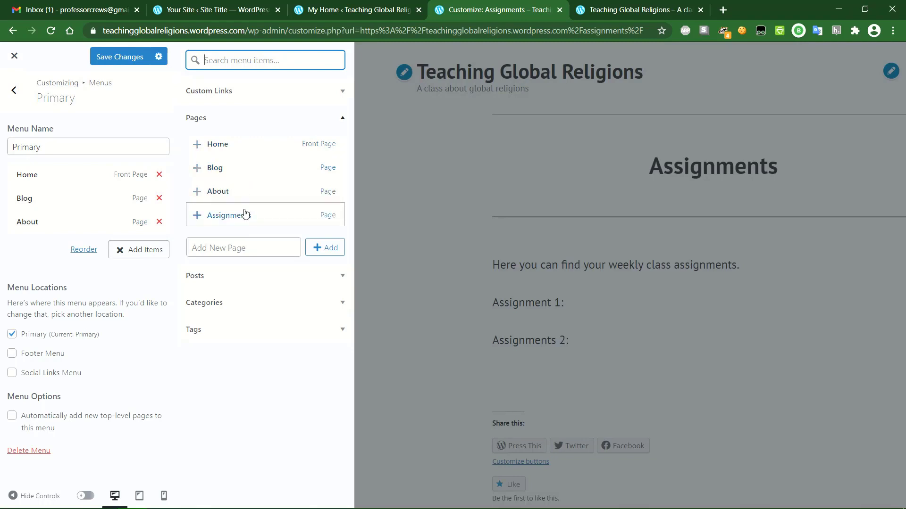
left_click(341, 276)
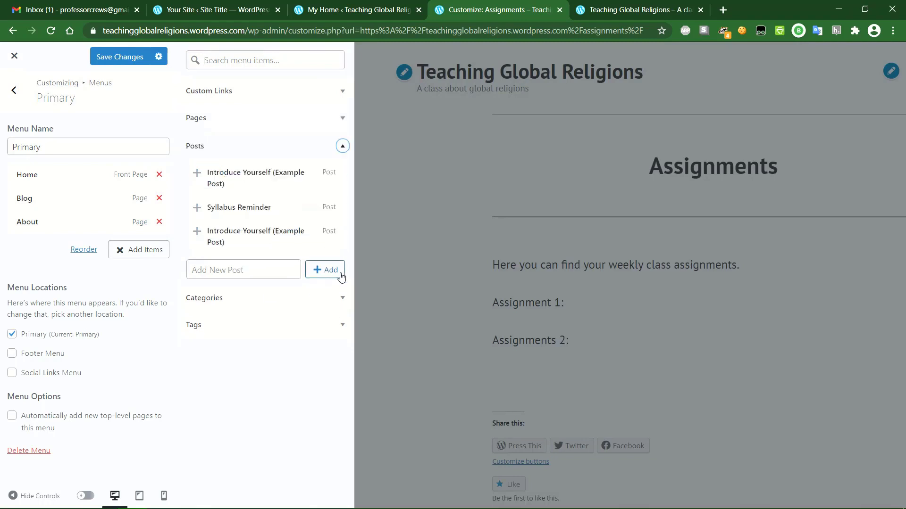
left_click(342, 145)
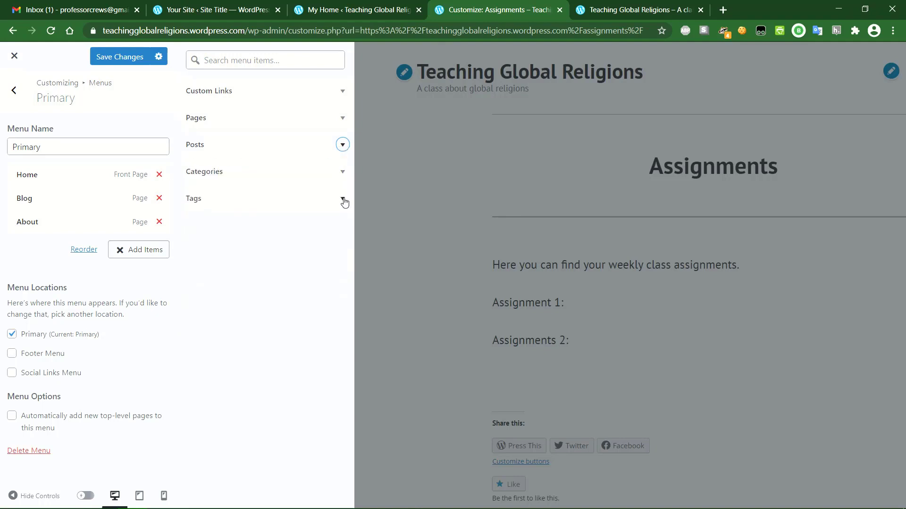
left_click(343, 91)
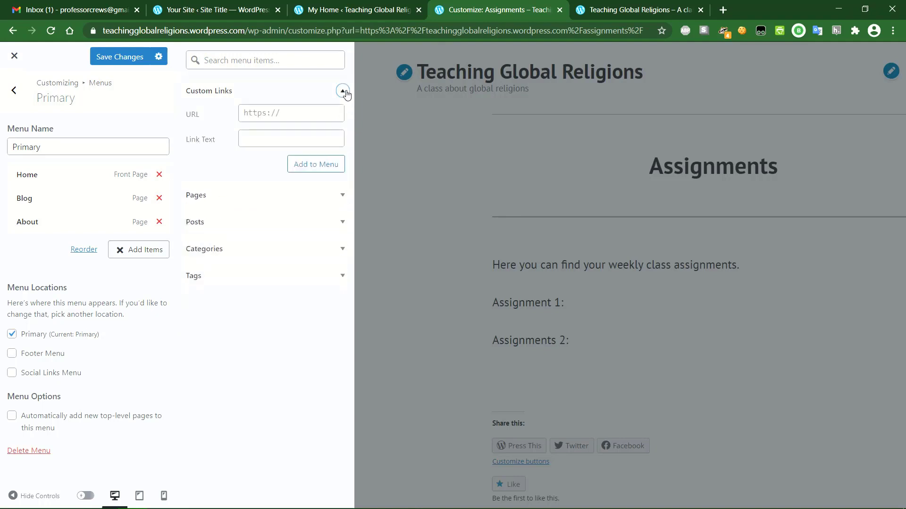
left_click(343, 92)
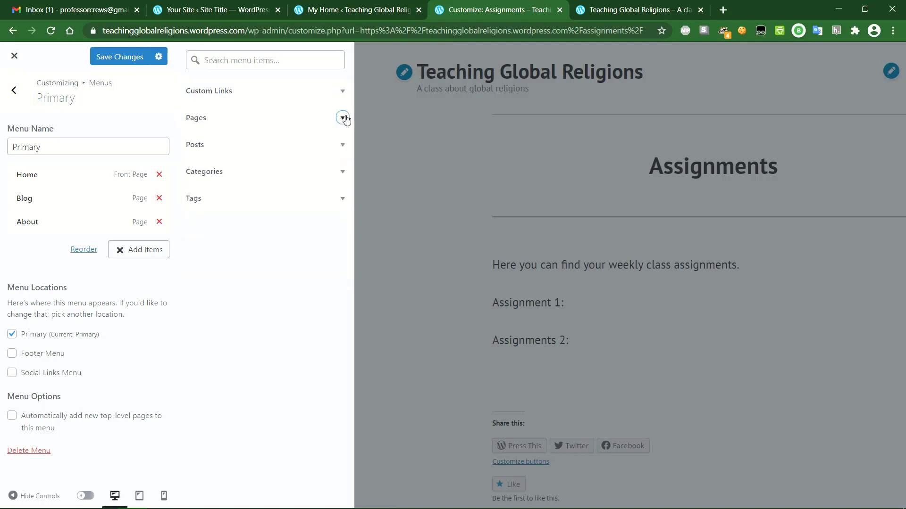
left_click(342, 118)
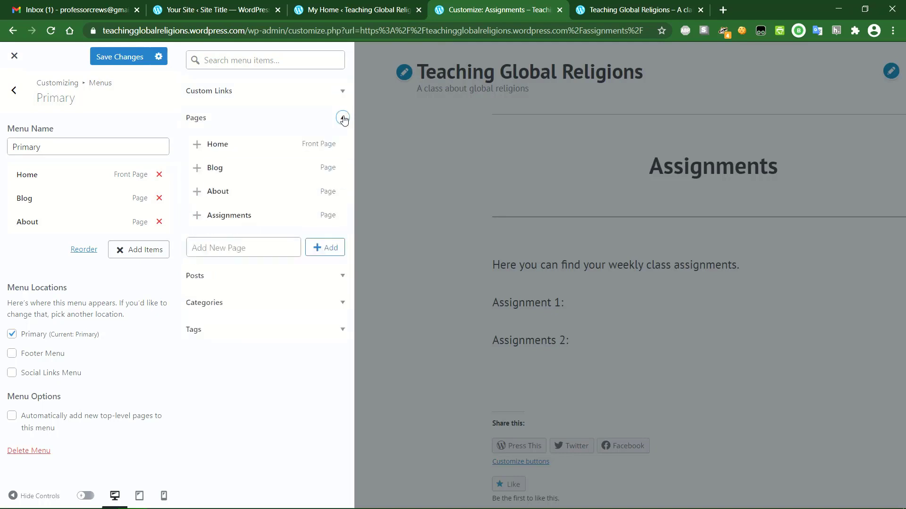
left_click(282, 217)
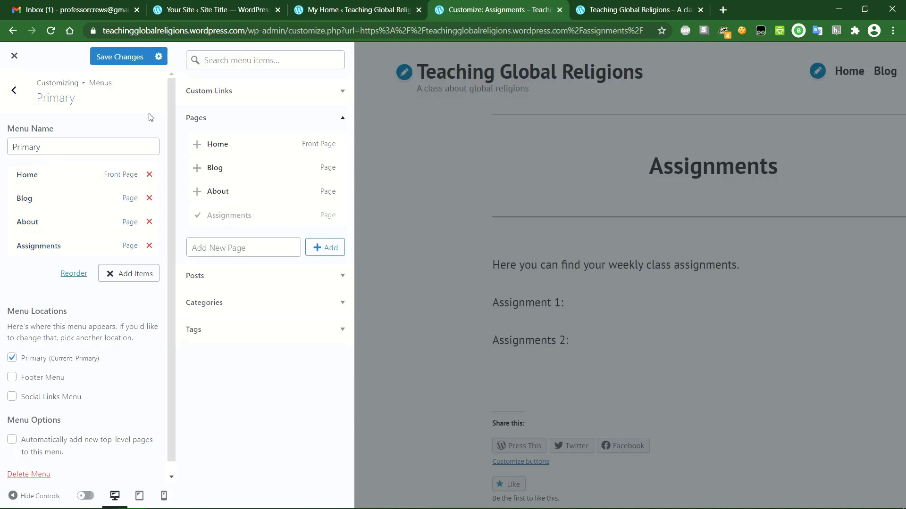
left_click(121, 58)
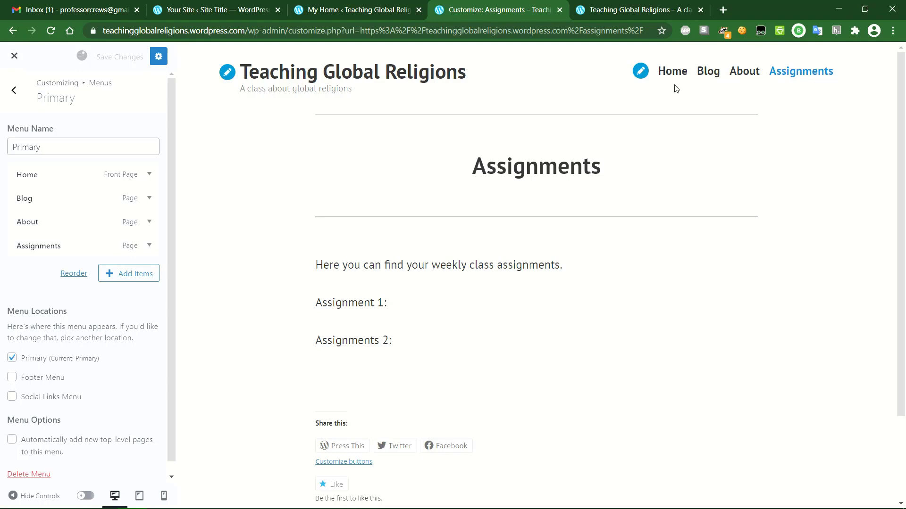
left_click(806, 81)
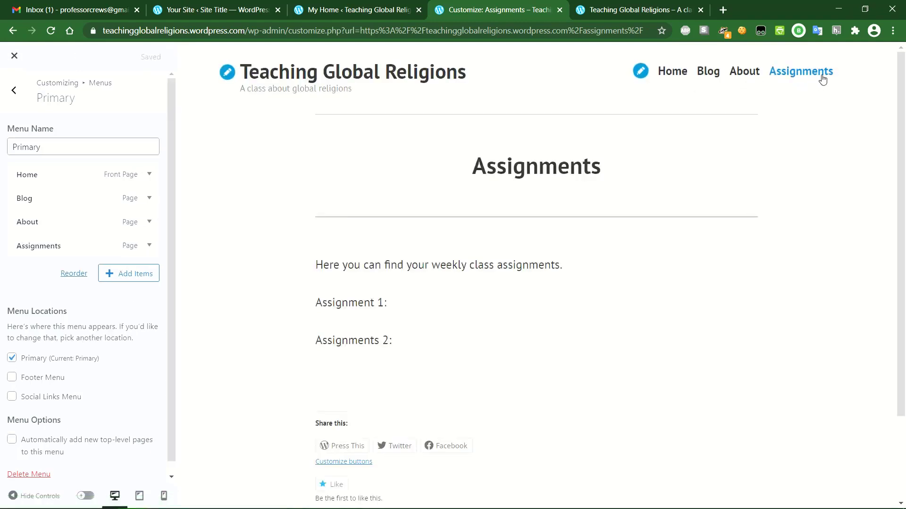
- Follow the Assignments, About and Home links in the preview, then go back to the top-level Customizer list
left_click(822, 78)
left_click(742, 75)
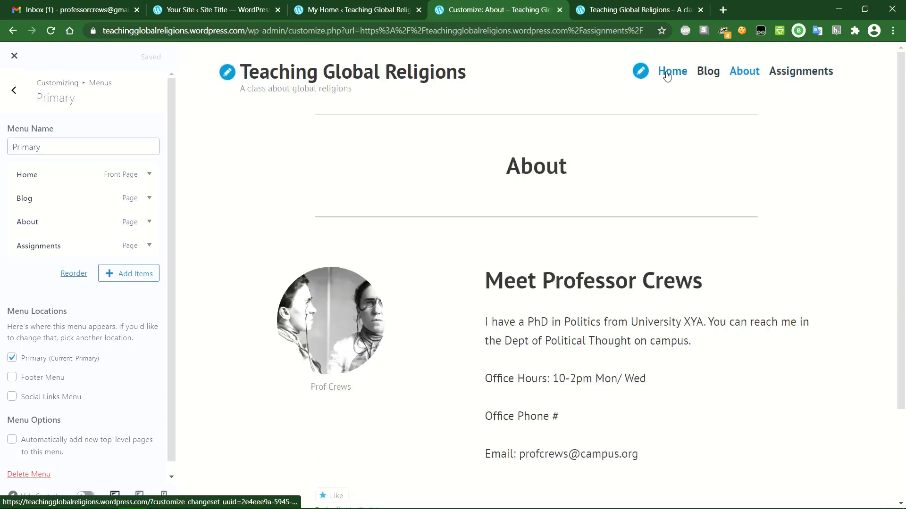
left_click(666, 75)
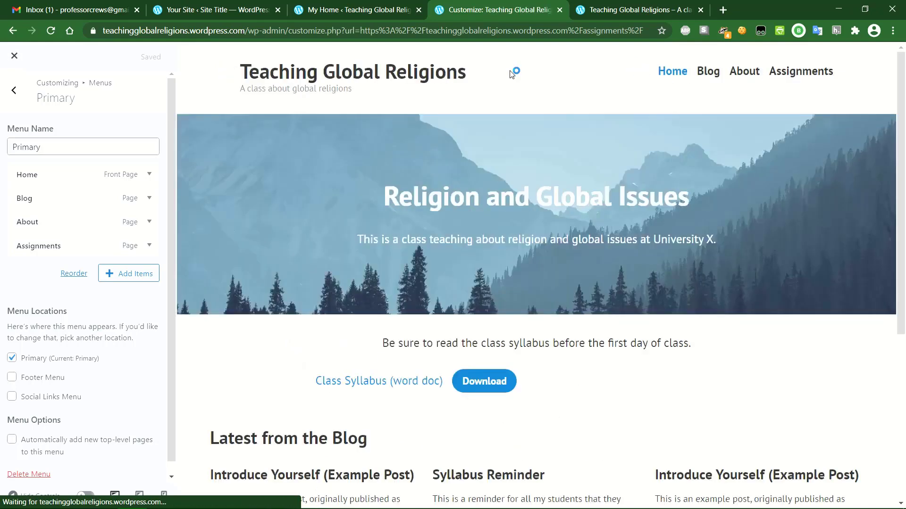
left_click(13, 92)
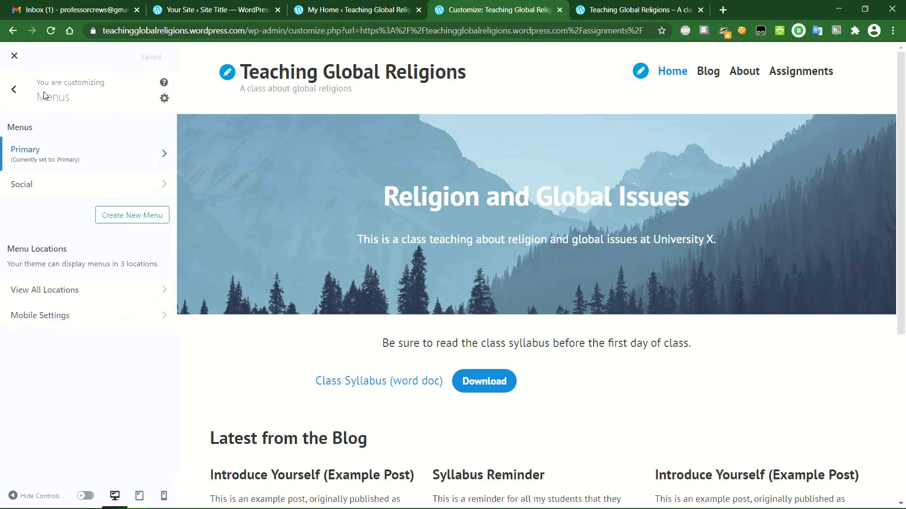
left_click(10, 93)
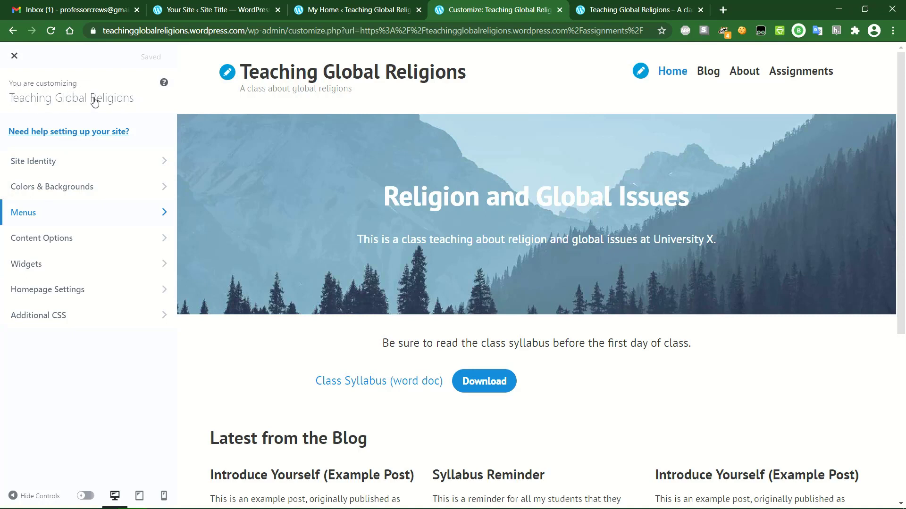
- In Site Identity, click into the Site Title field, then open the Select site icon image picker
left_click(121, 161)
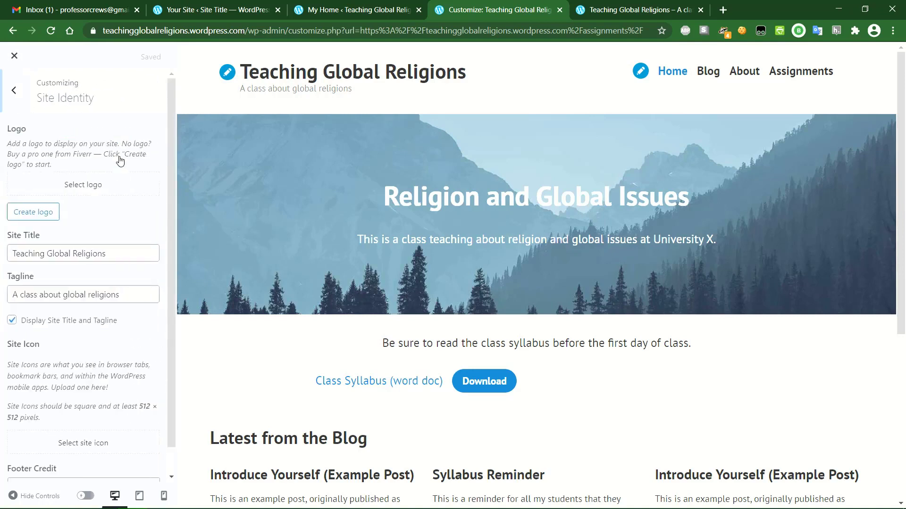
left_click(97, 251)
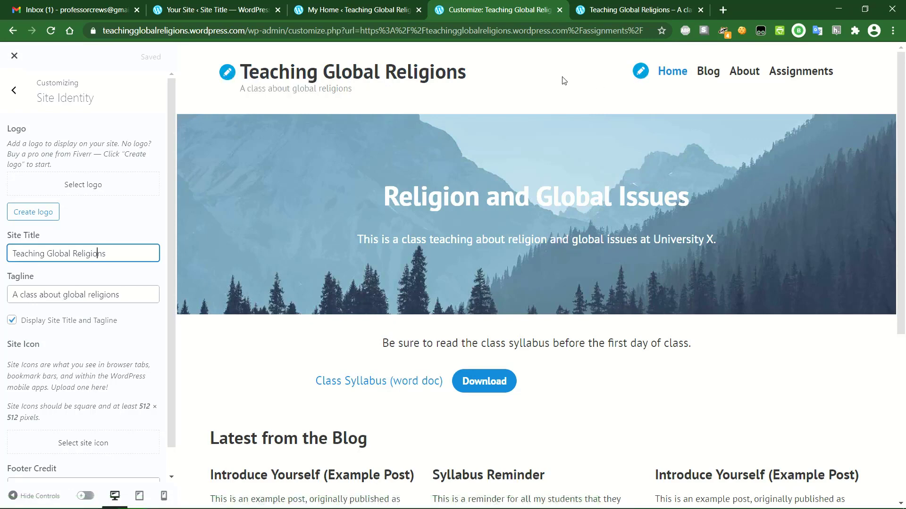
scroll(508, 223, "down", 5)
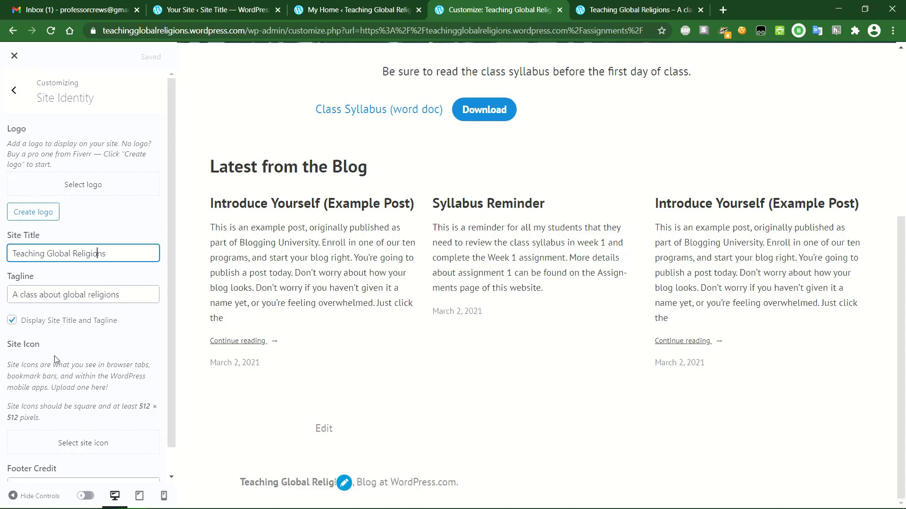
scroll(73, 362, "down", 1)
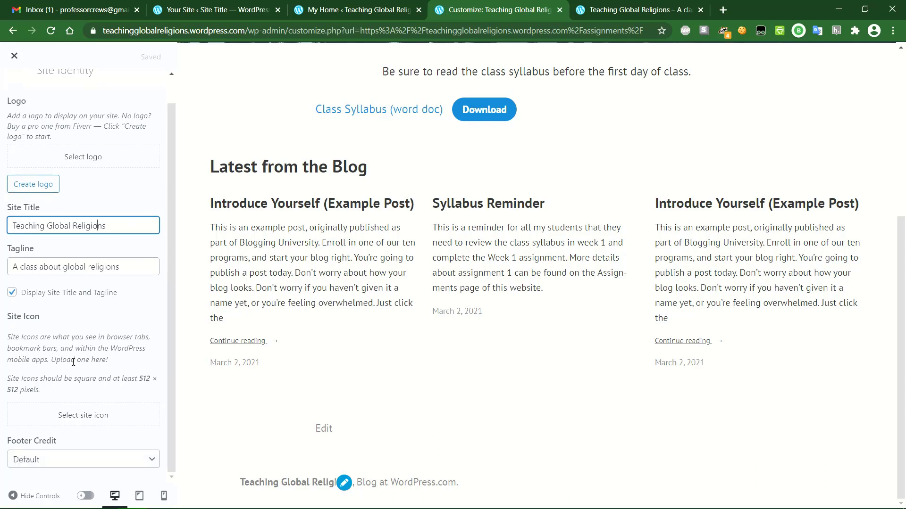
left_click(97, 416)
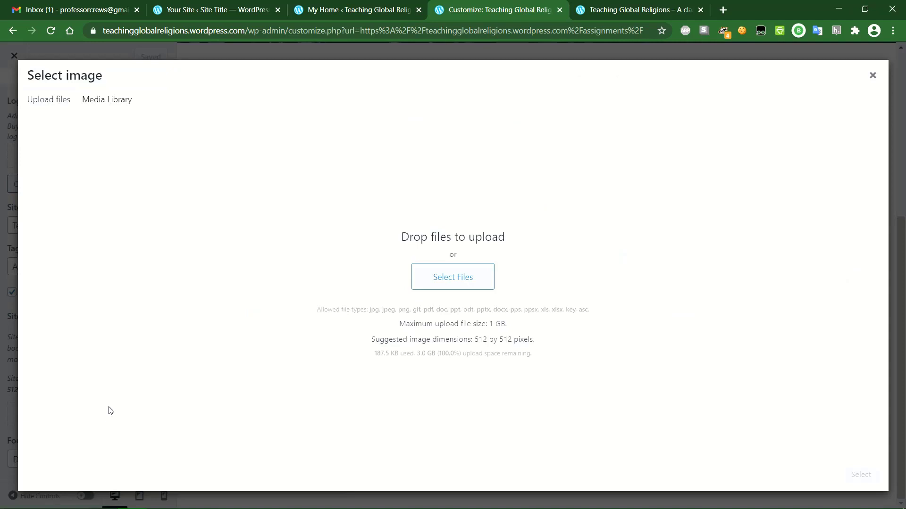
- Look at the Media Library and Upload files tabs, then close the icon picker unchanged and leave Site Identity
left_click(112, 101)
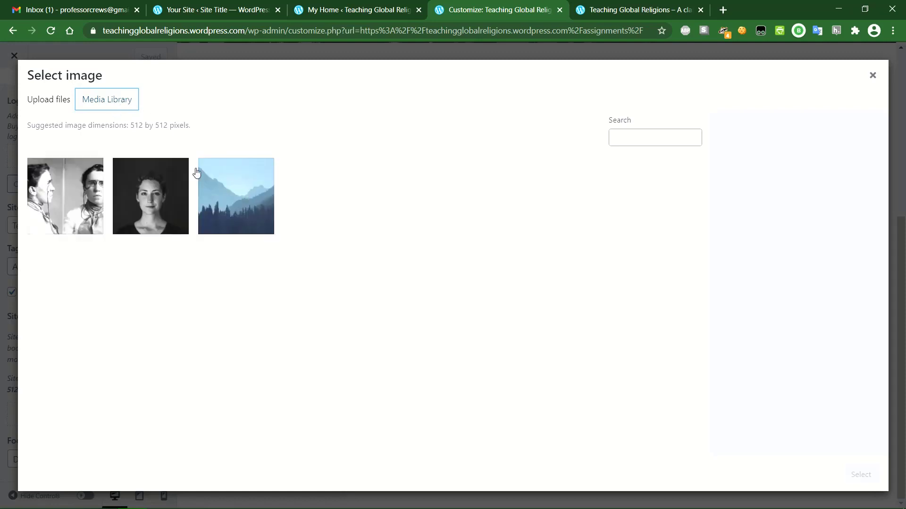
left_click(57, 108)
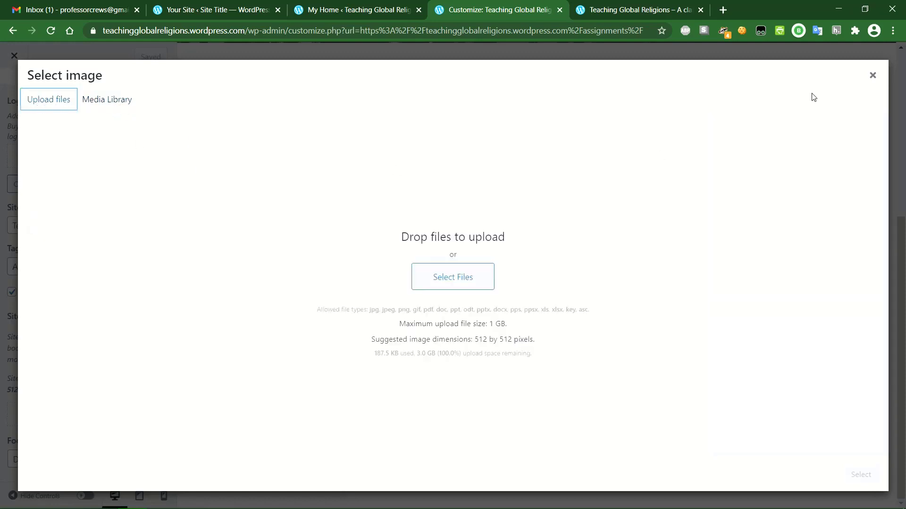
left_click(873, 75)
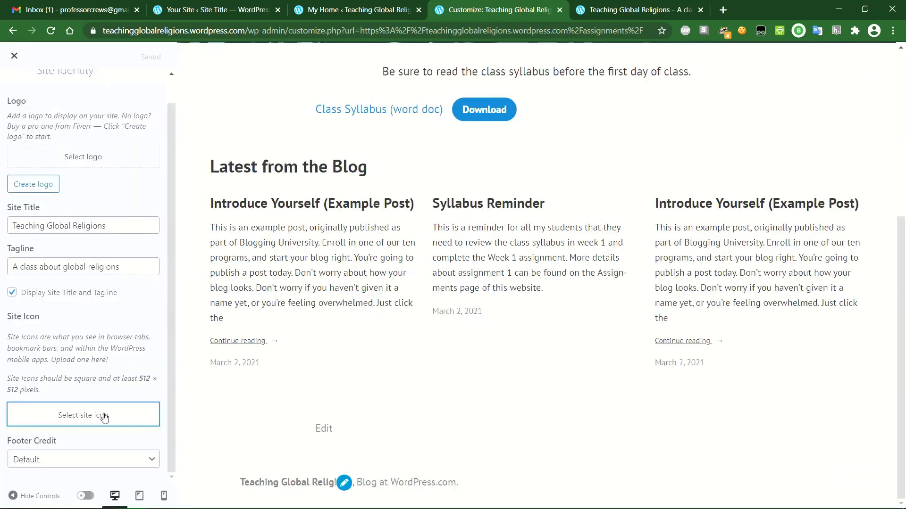
scroll(108, 351, "up", 1)
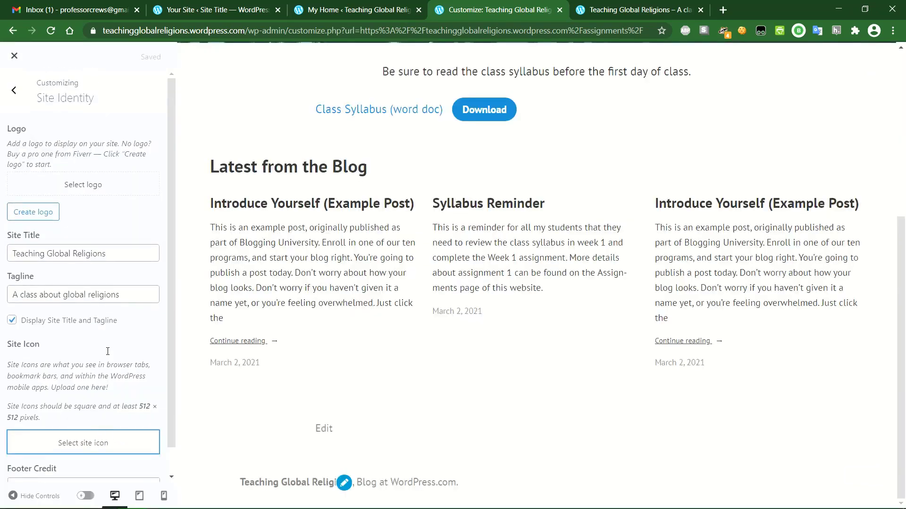
left_click(19, 93)
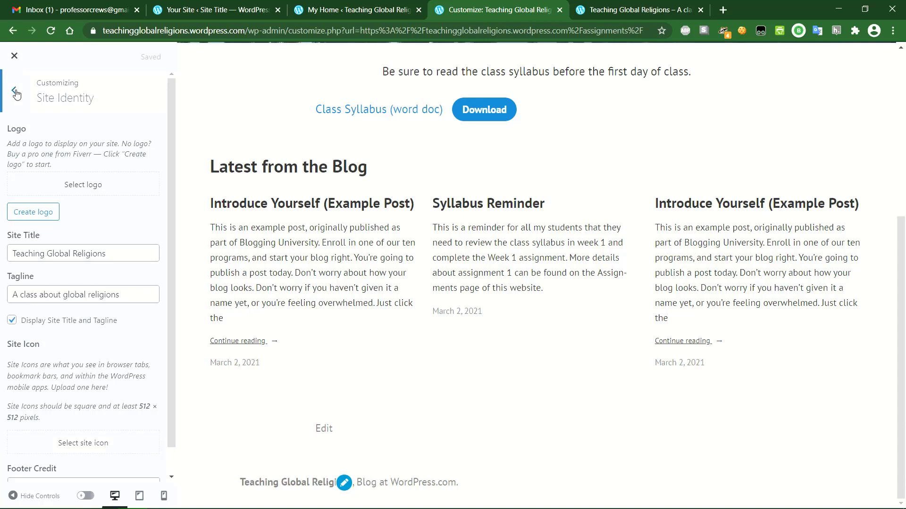
scroll(210, 111, "up", 6)
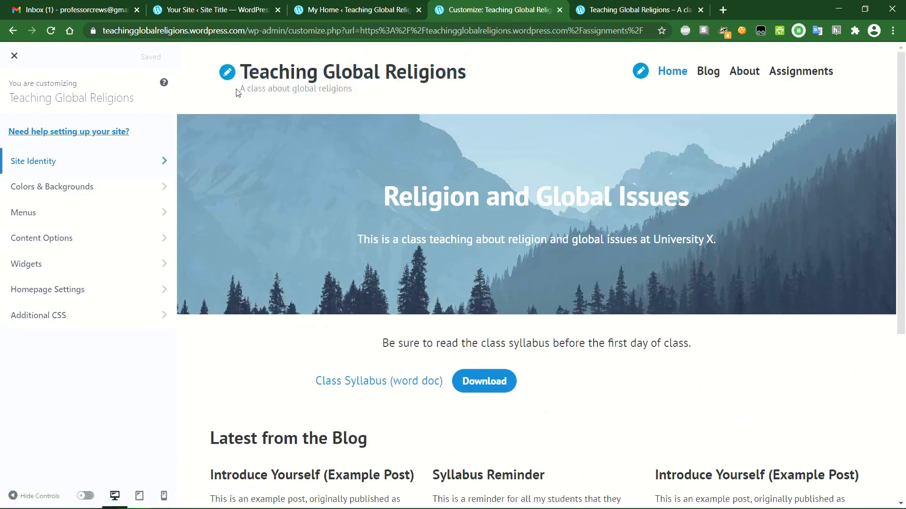
- In Colors & Backgrounds, try each of the three featured palettes, including the dark one
left_click(90, 187)
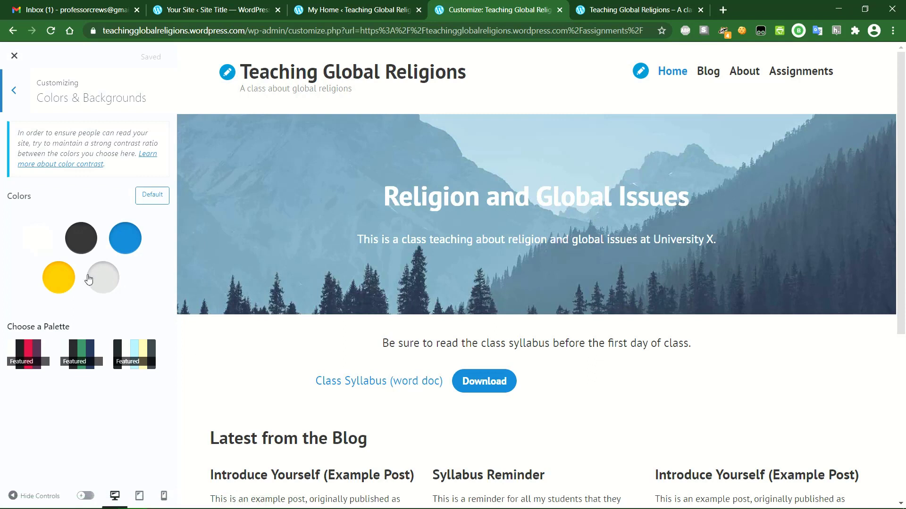
left_click(53, 281)
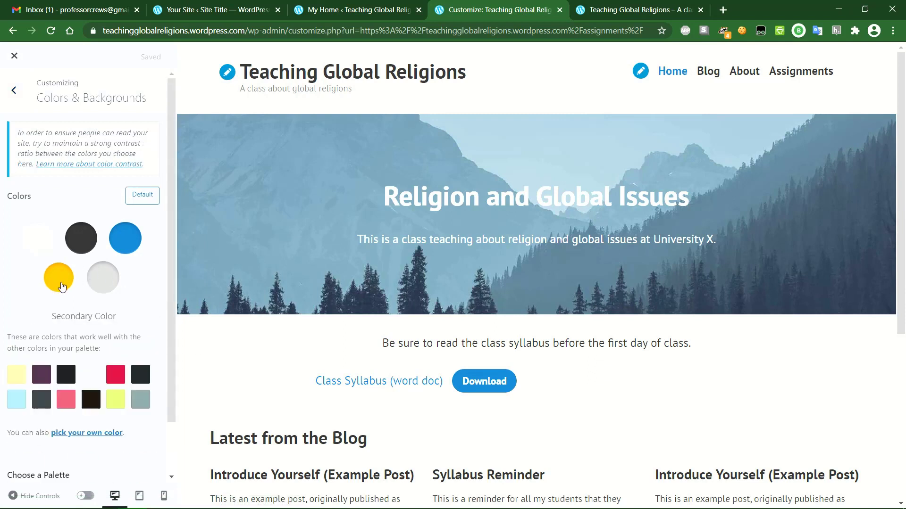
scroll(56, 280, "down", 2)
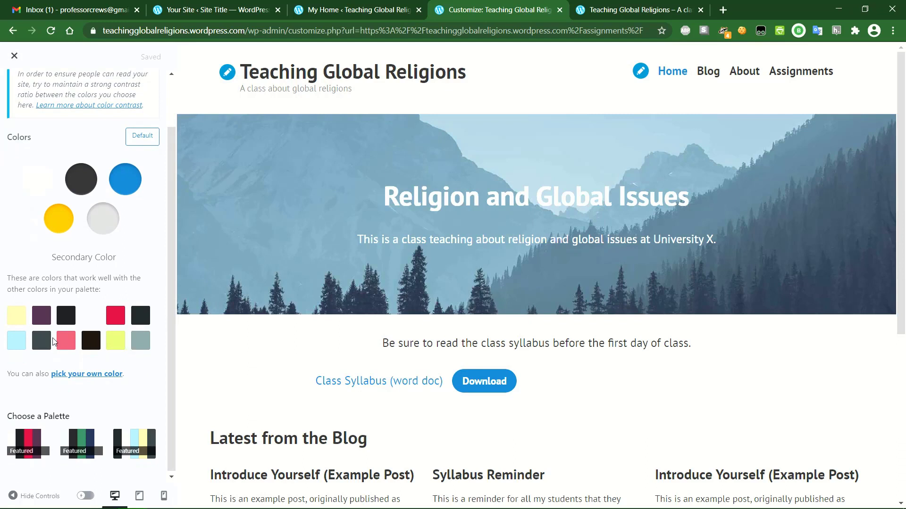
scroll(55, 338, "down", 1)
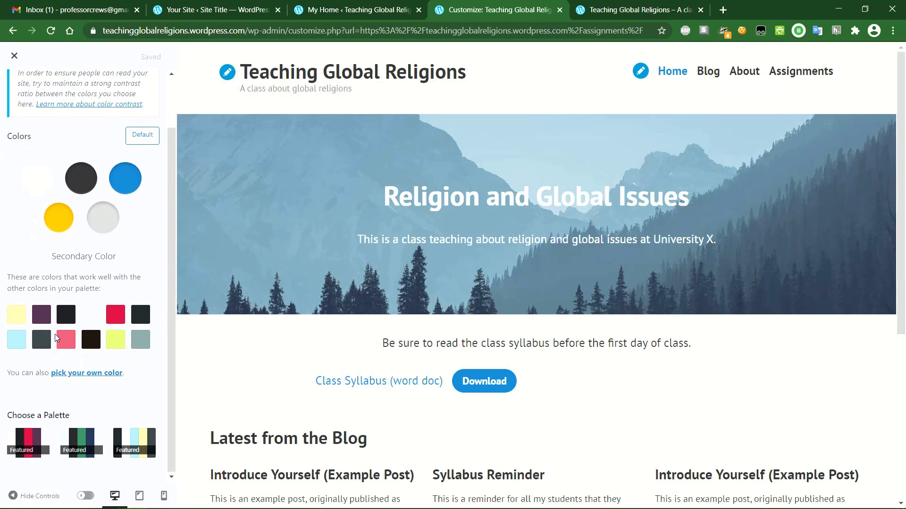
left_click(33, 441)
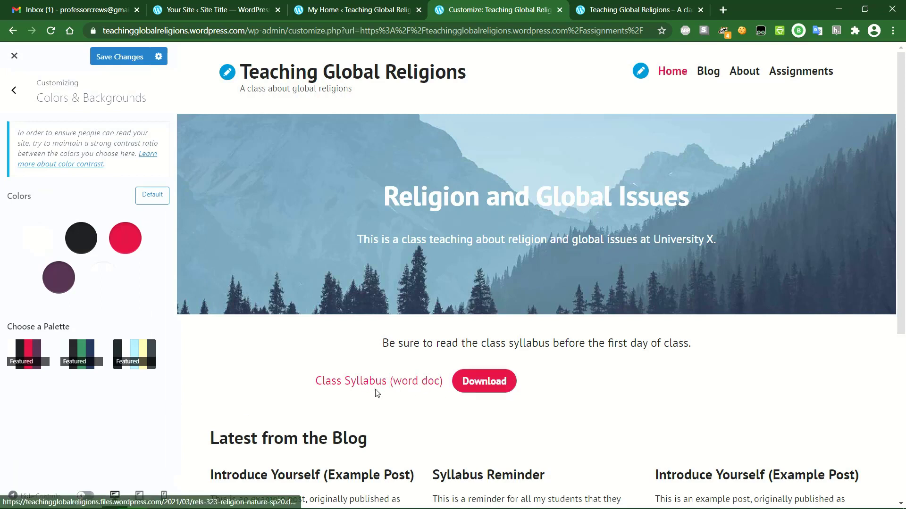
left_click(80, 358)
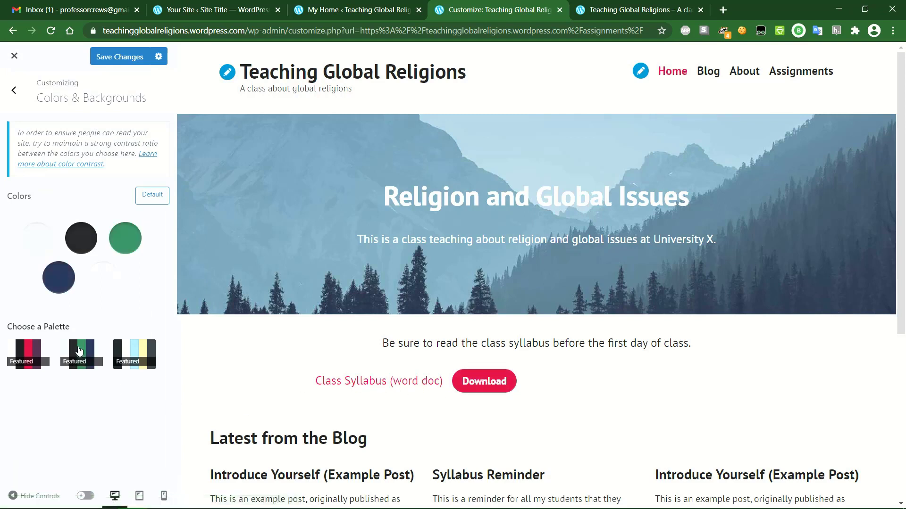
left_click(128, 355)
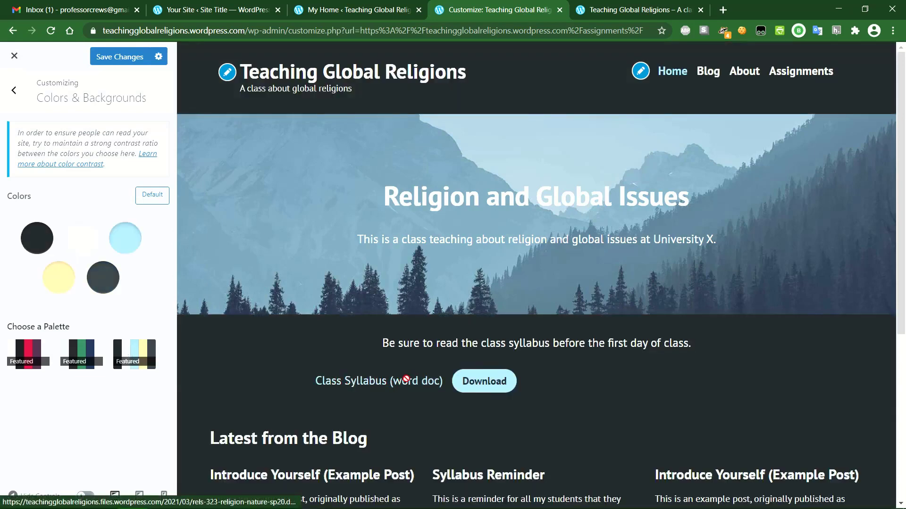
left_click(95, 350)
left_click(16, 350)
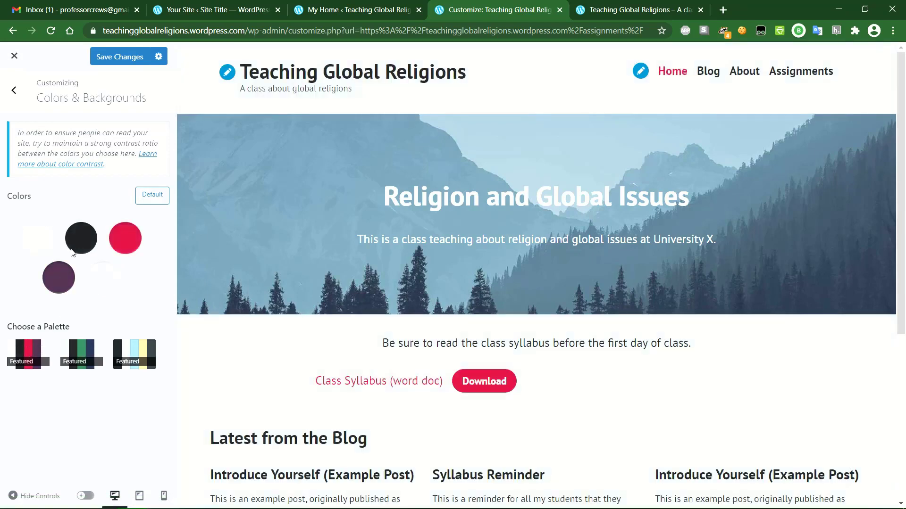
- Reset the site colours to the default blue scheme and save
left_click(152, 197)
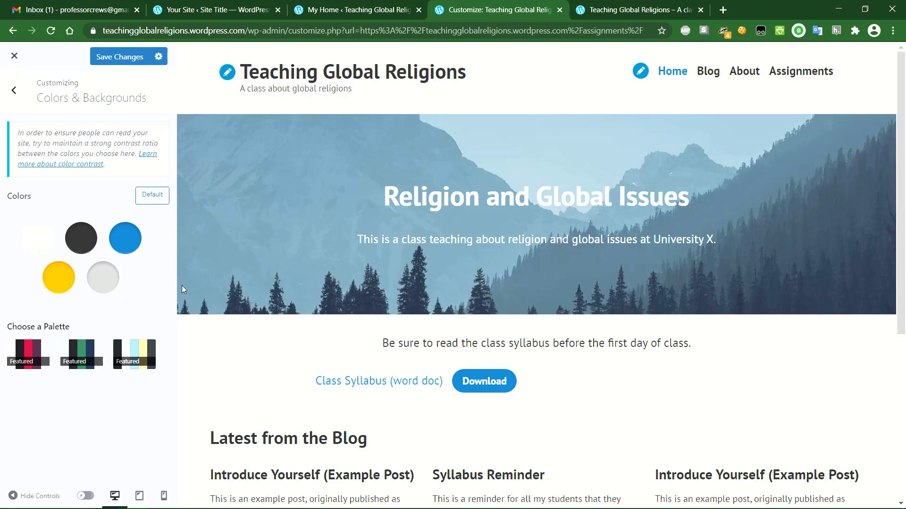
left_click(120, 58)
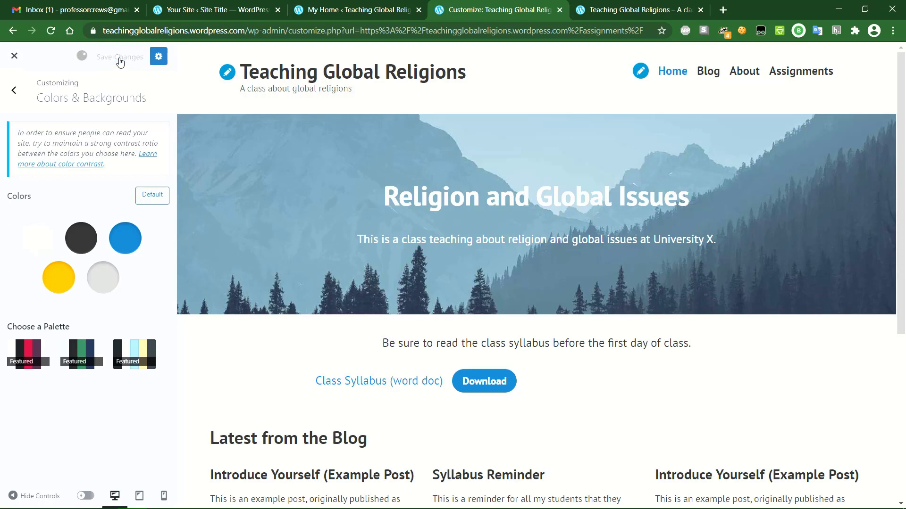
left_click(14, 92)
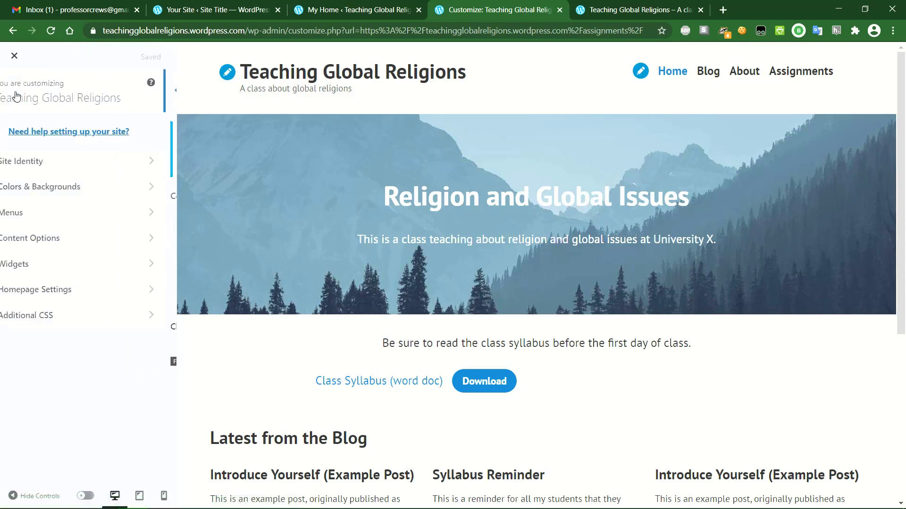
- Tick and untick Footer Menu for the Primary menu so it stays in the Primary location only, then save
left_click(92, 218)
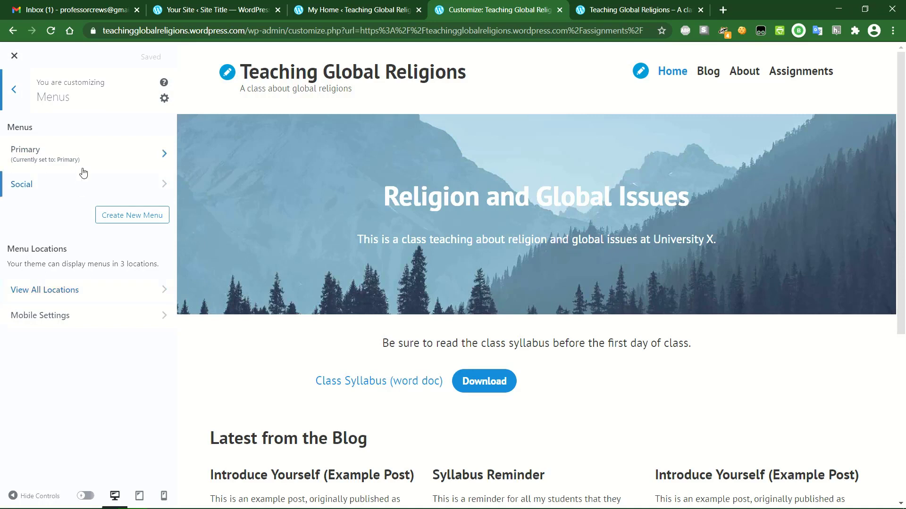
left_click(98, 322)
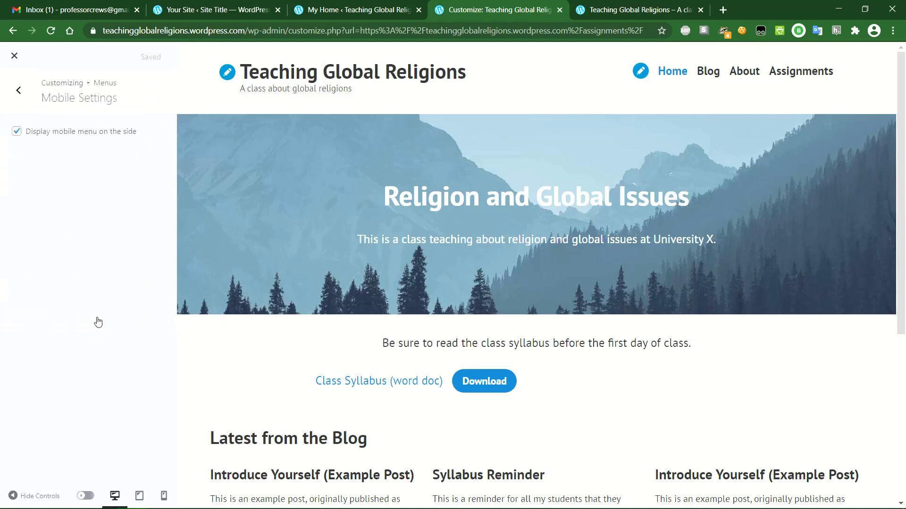
left_click(17, 88)
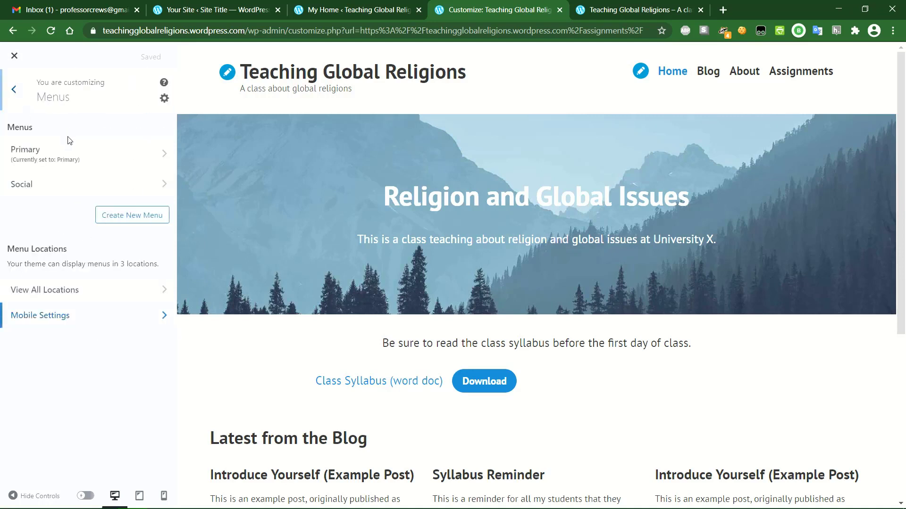
left_click(93, 159)
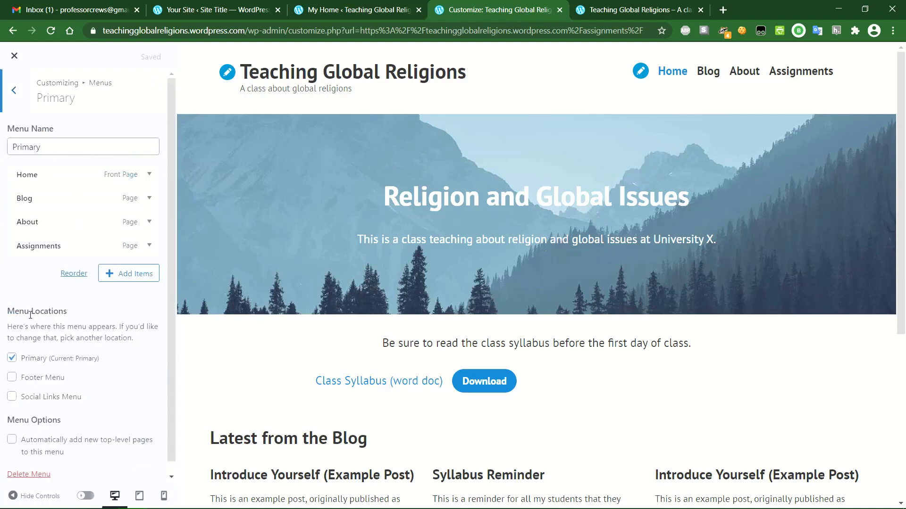
left_click(12, 378)
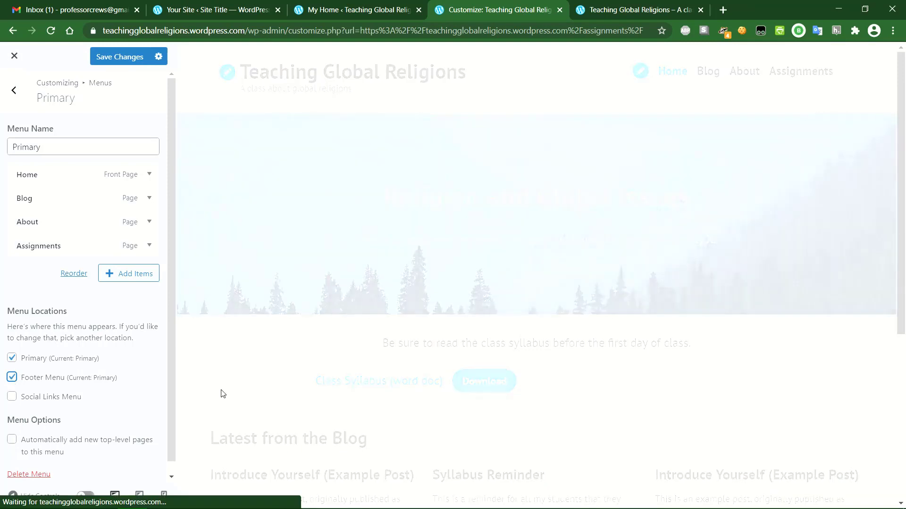
scroll(263, 382, "down", 6)
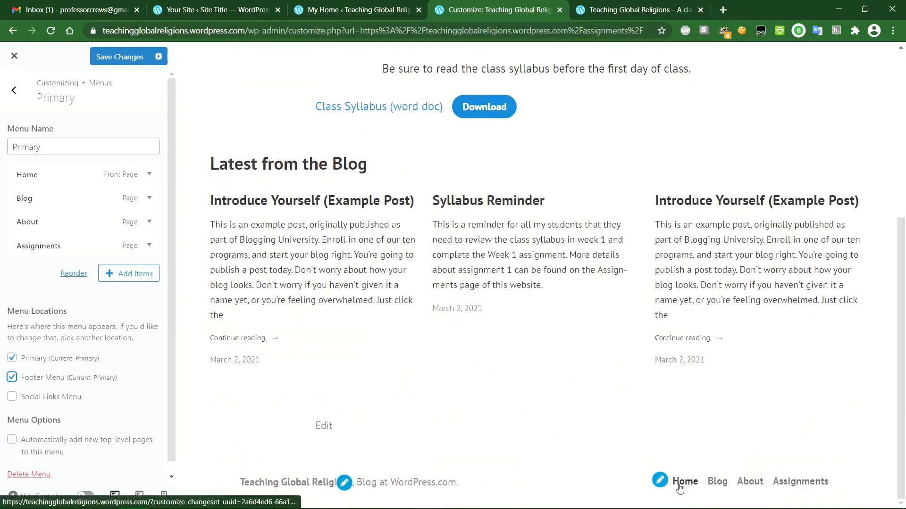
left_click(12, 378)
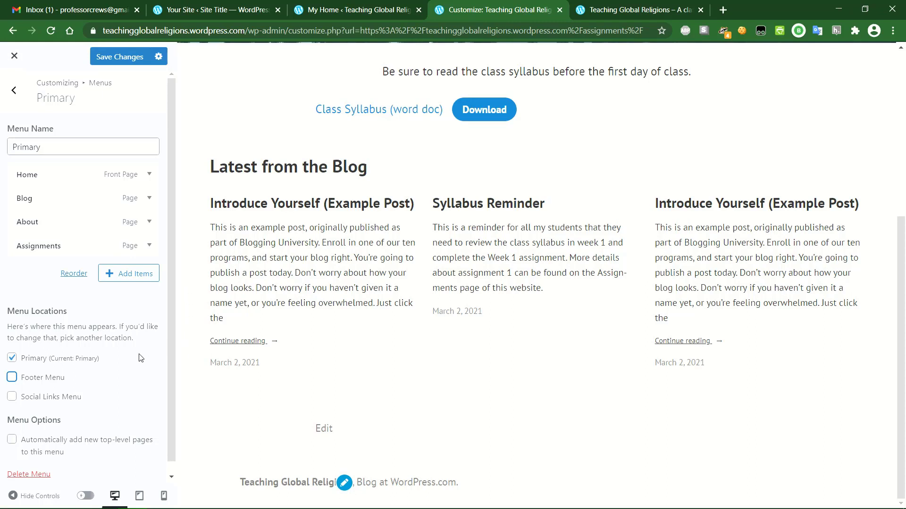
left_click(19, 95)
left_click(119, 56)
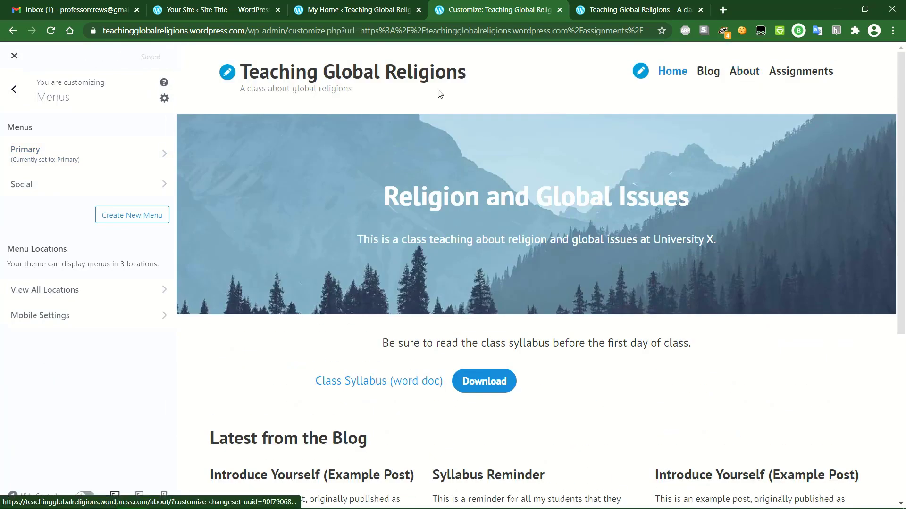
left_click(13, 91)
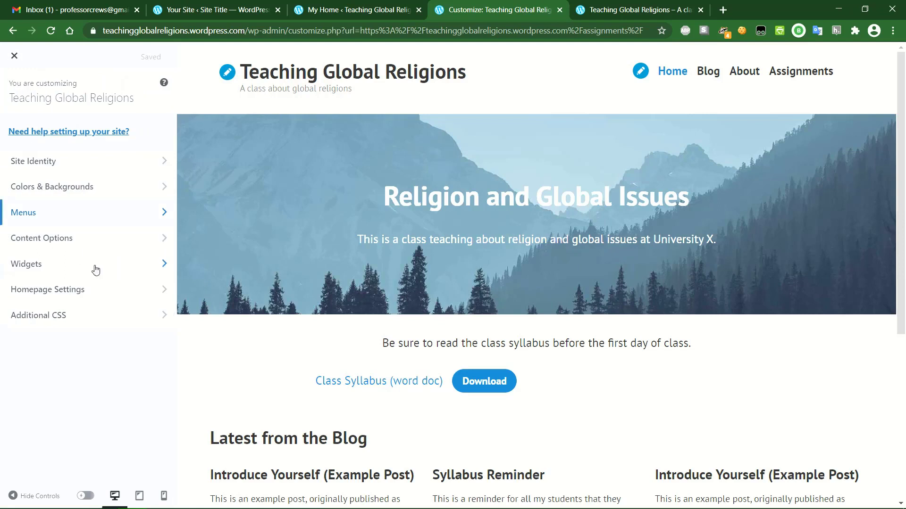
- Add a Calendar widget to the Footer area, typing the title 'Calendar' and then clearing it
left_click(102, 238)
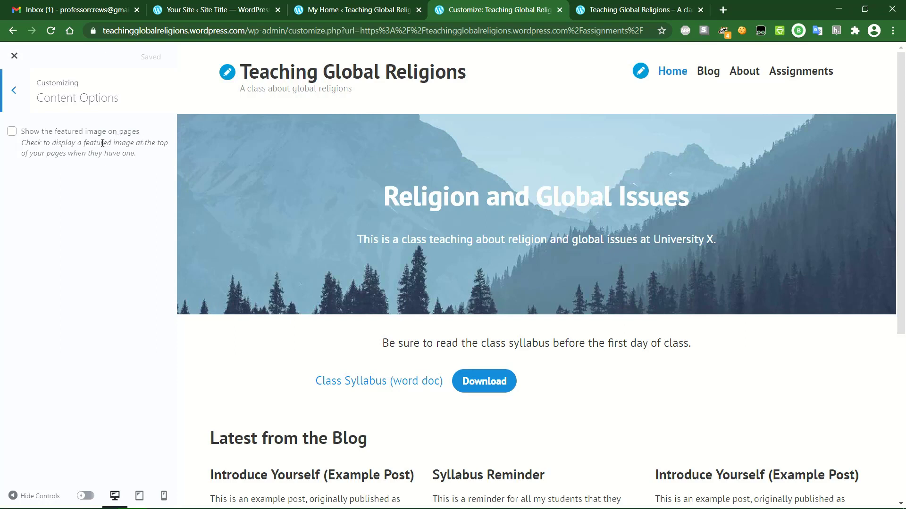
left_click(17, 91)
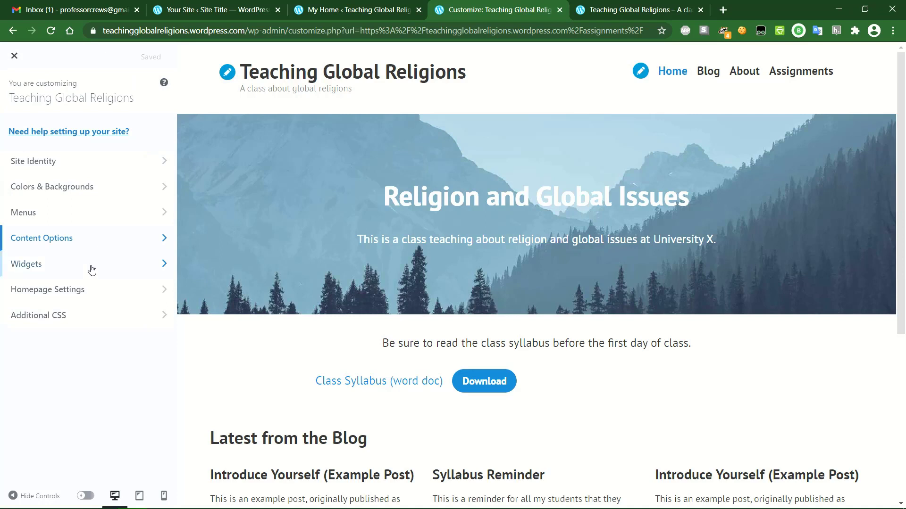
left_click(115, 272)
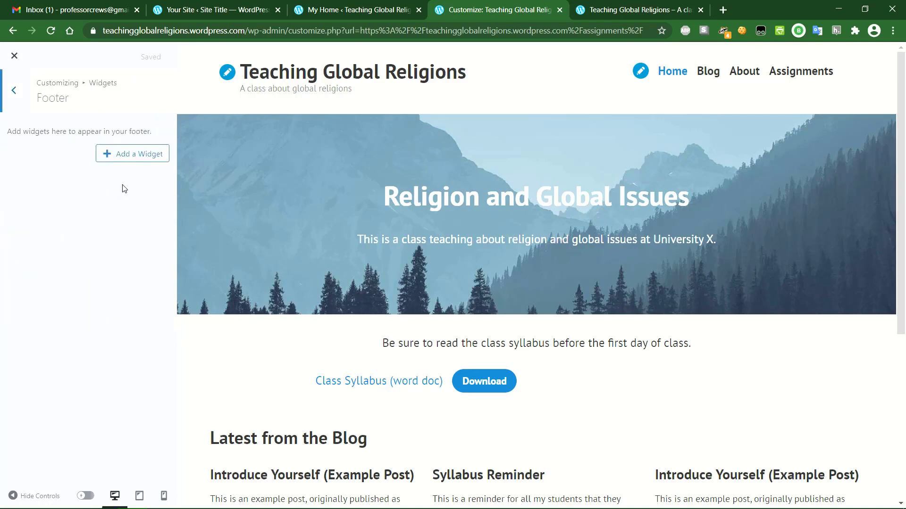
left_click(127, 154)
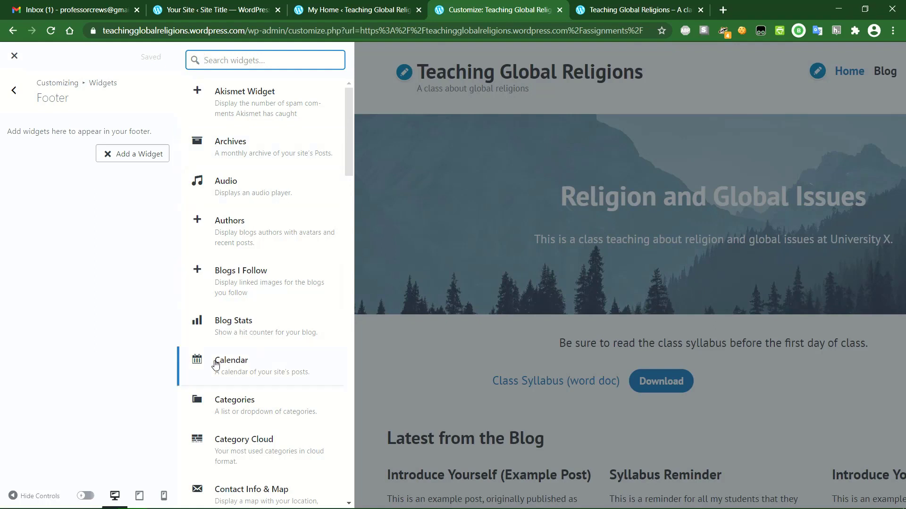
left_click(266, 367)
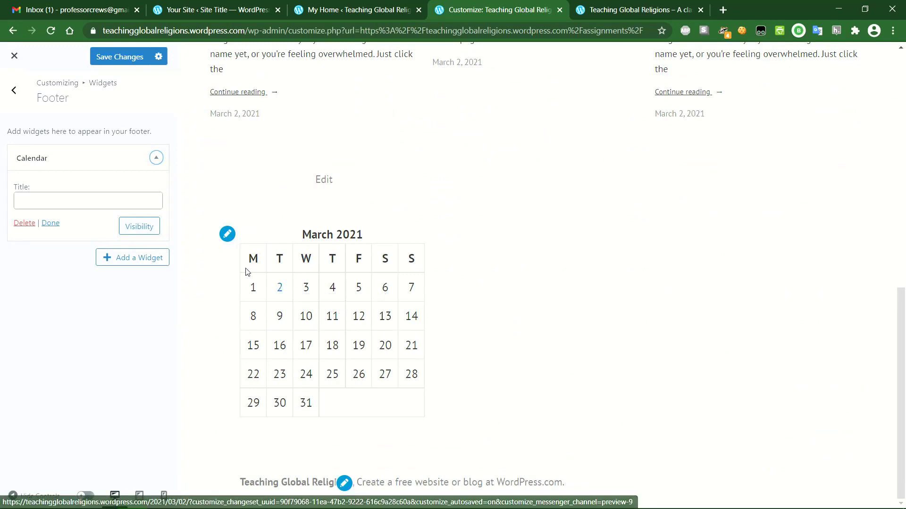
left_click(72, 201)
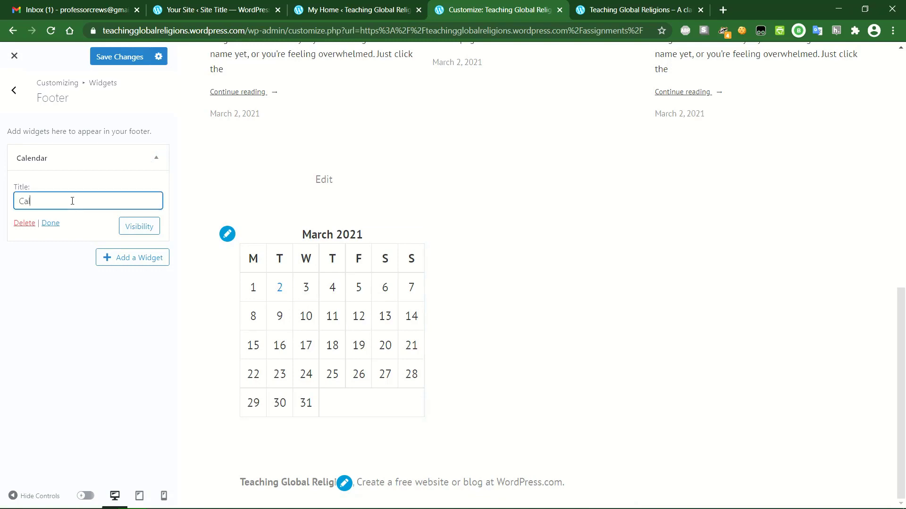
type("Calendar")
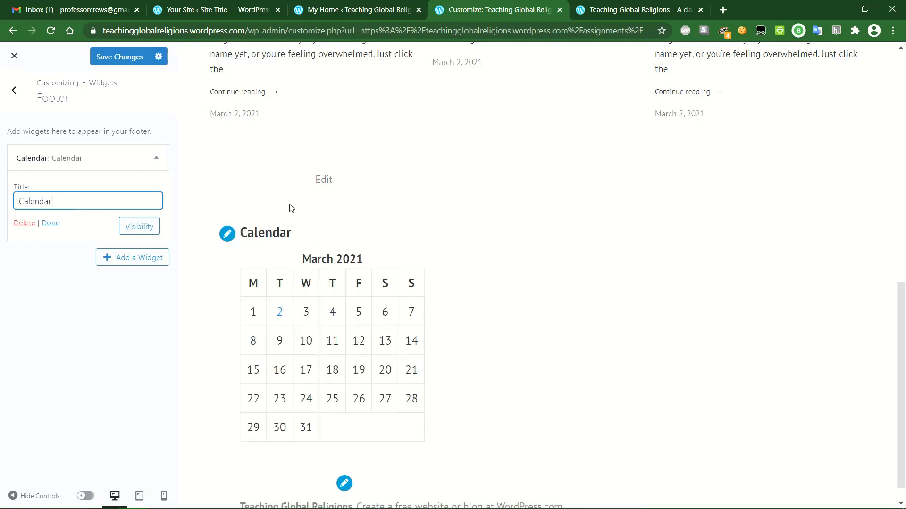
left_click_drag(57, 202, 6, 202)
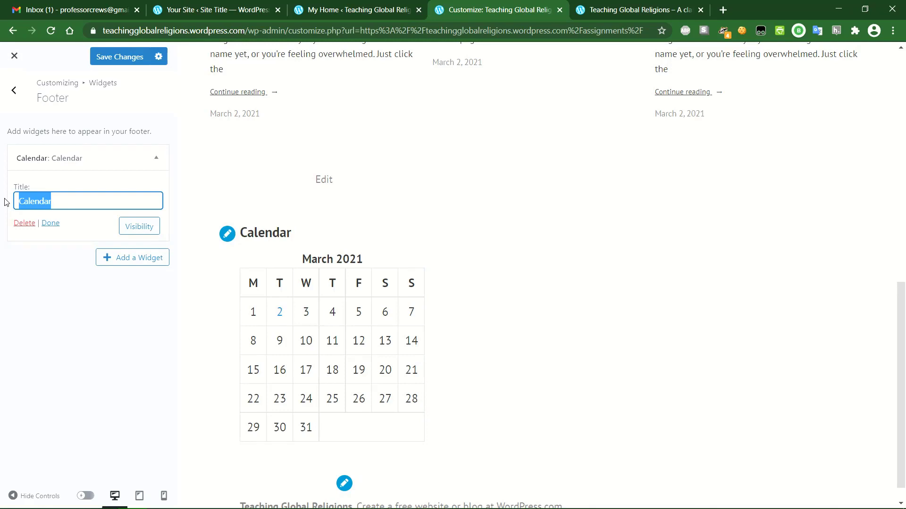
key("BackSpace")
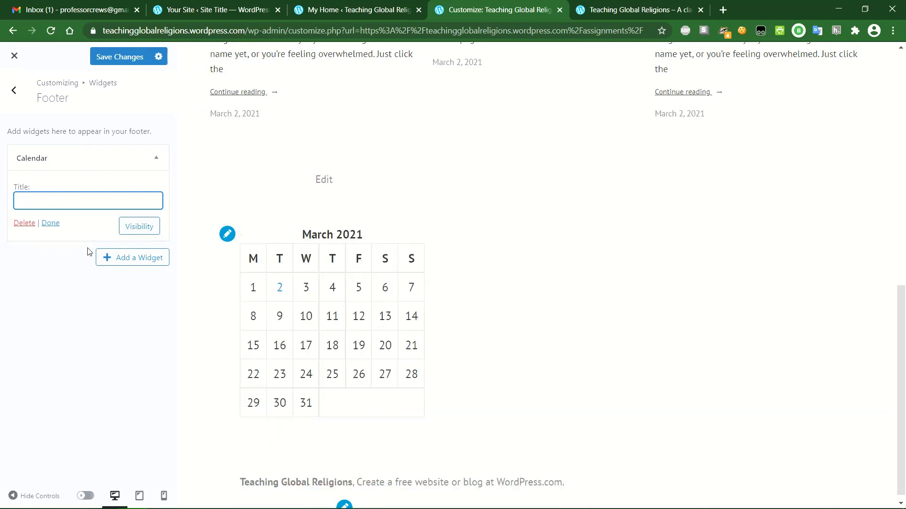
left_click(51, 223)
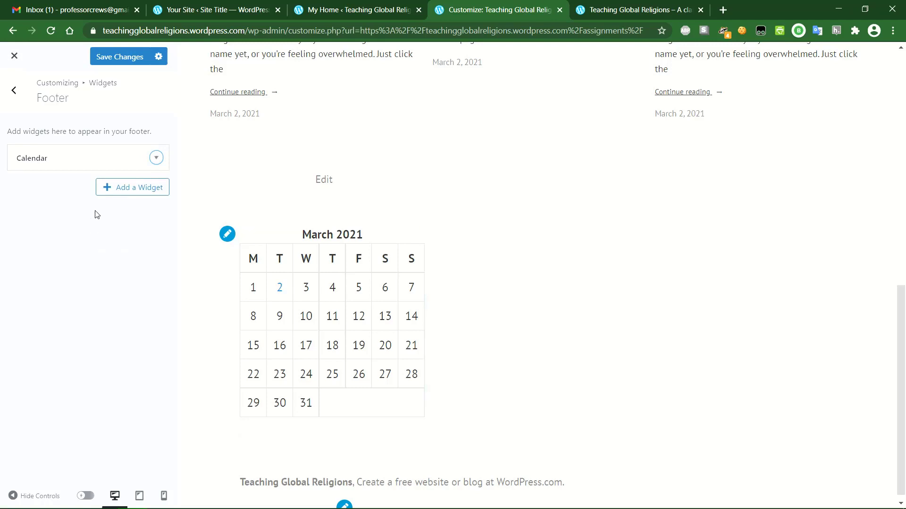
- Delete the Calendar widget from the footer and save the widget changes
left_click(133, 187)
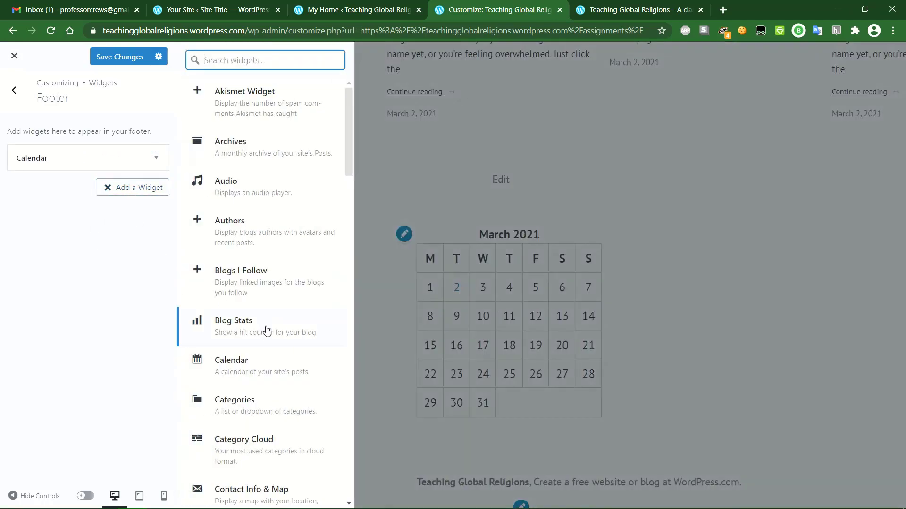
left_click(156, 159)
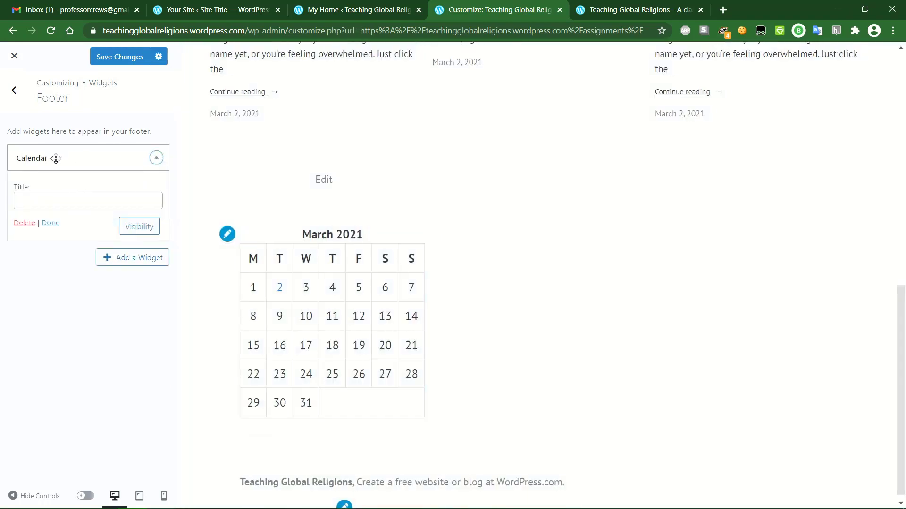
left_click(25, 224)
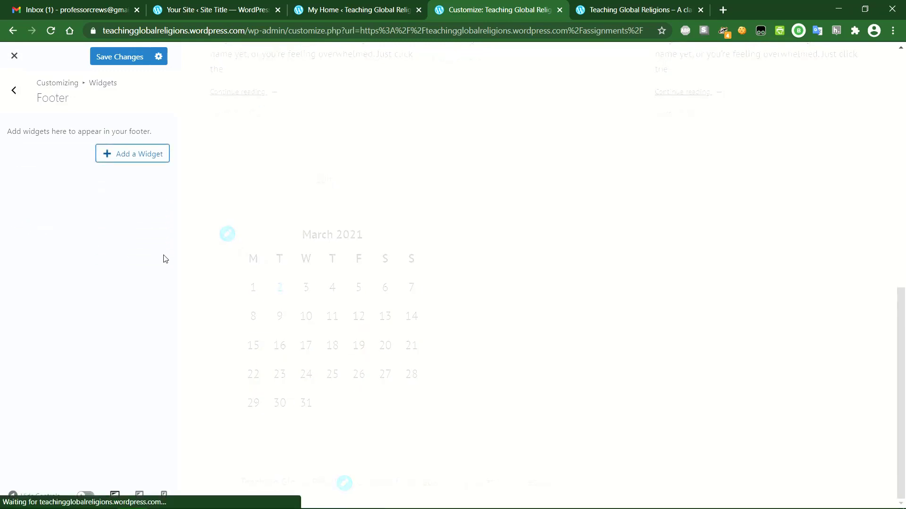
left_click(119, 56)
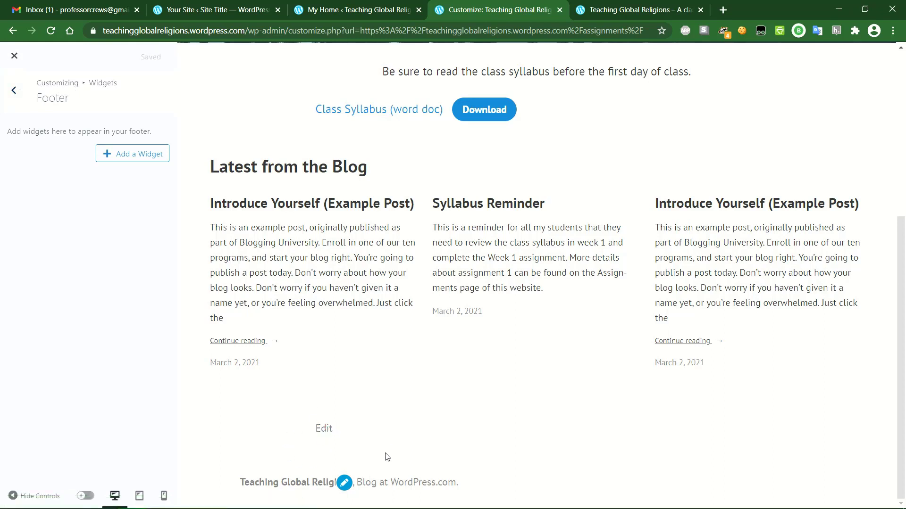
left_click(17, 91)
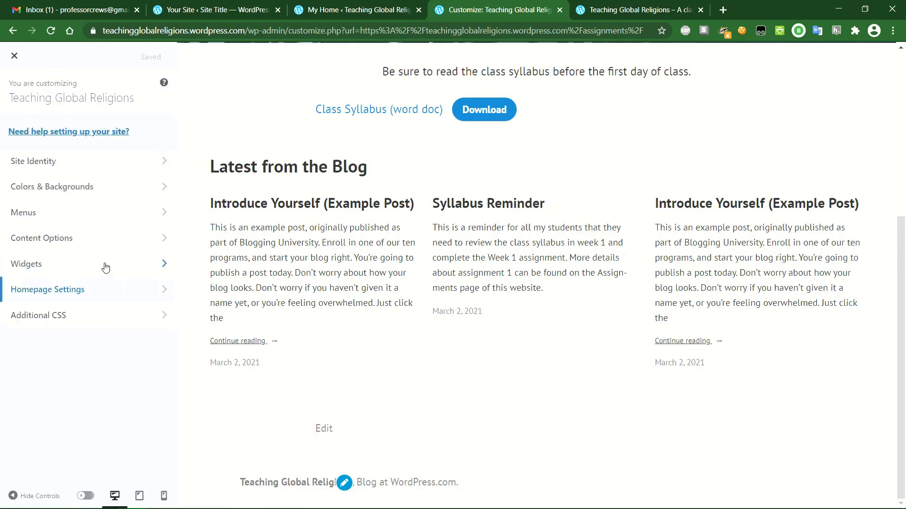
left_click(115, 295)
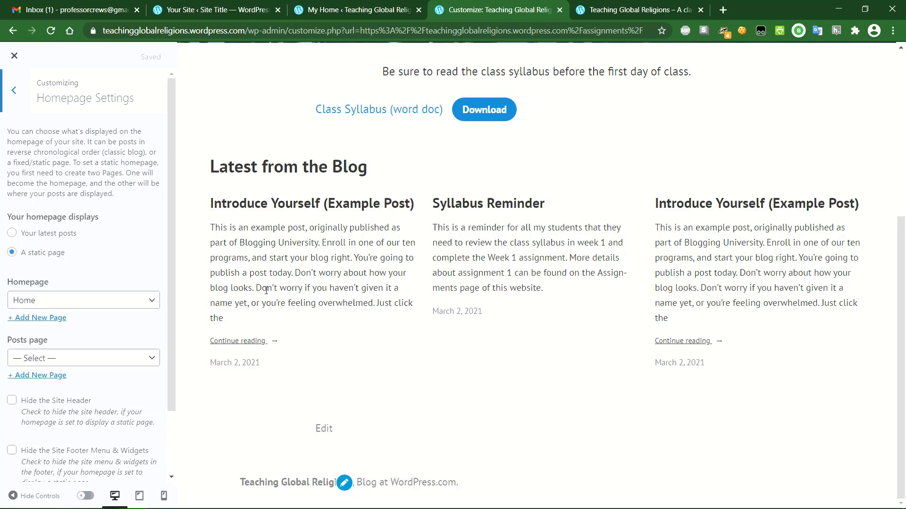
scroll(266, 290, "up", 6)
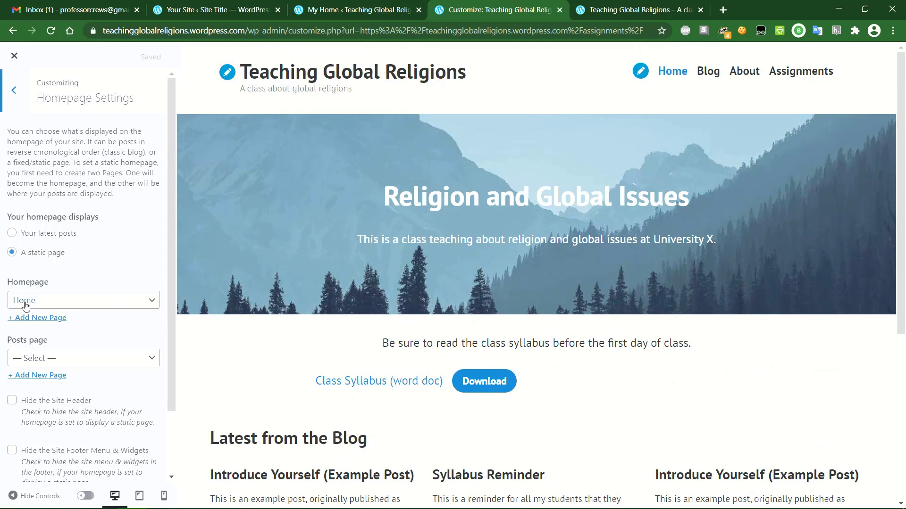
left_click(152, 301)
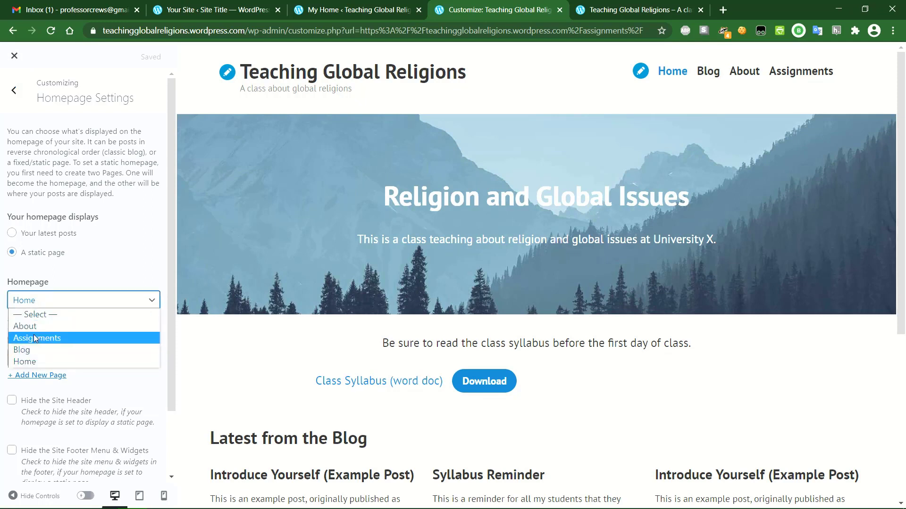
left_click(28, 350)
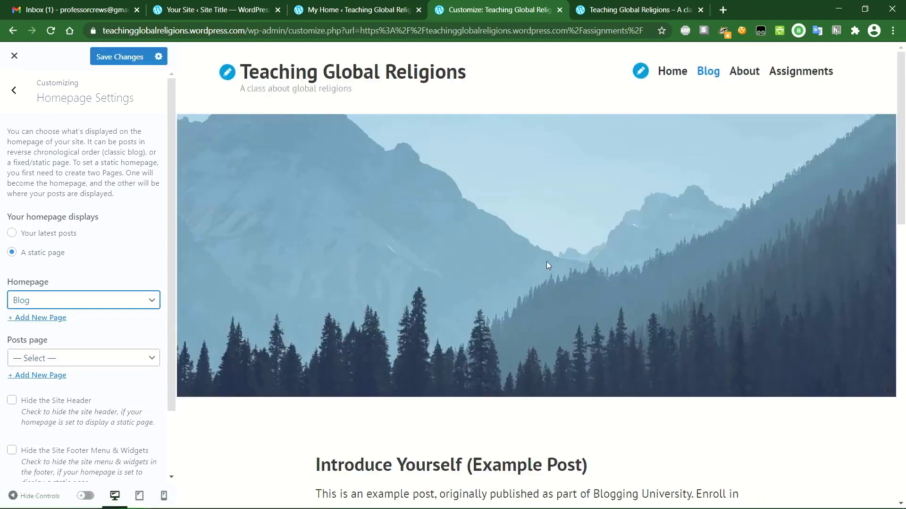
scroll(546, 261, "down", 5)
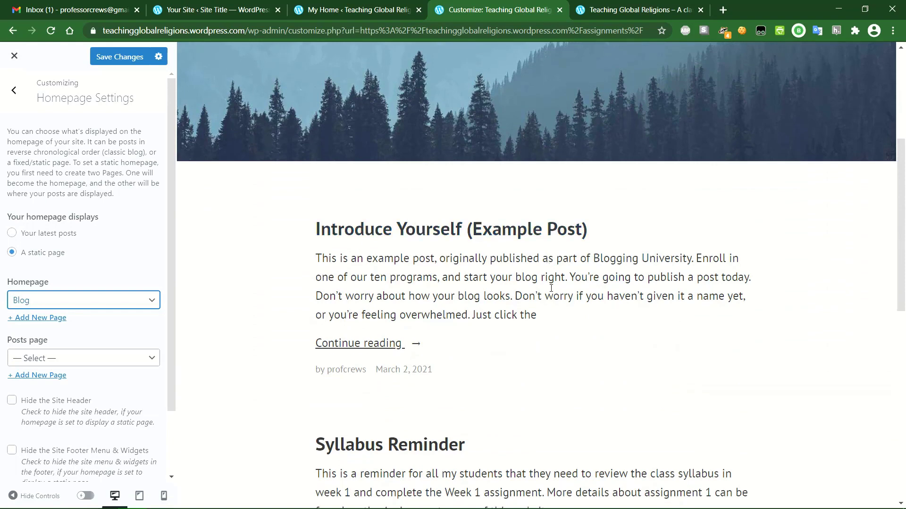
scroll(420, 253, "down", 12)
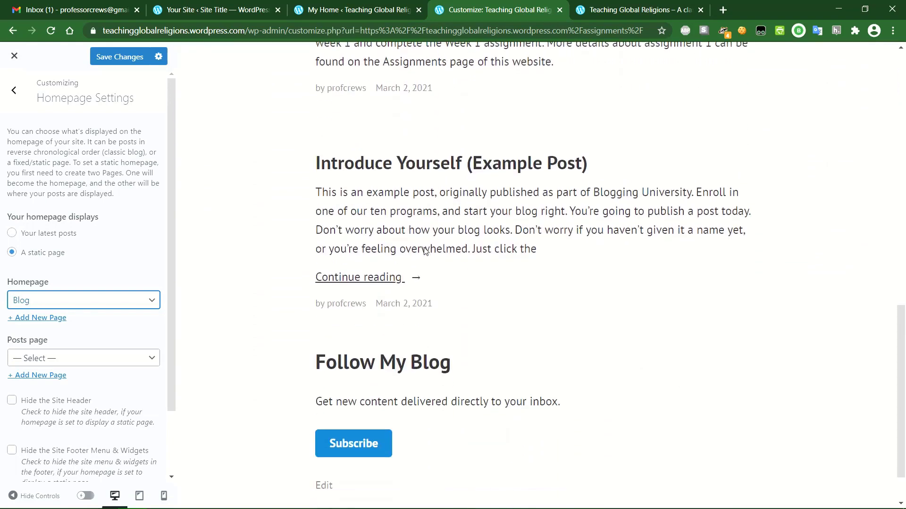
scroll(425, 252, "up", 15)
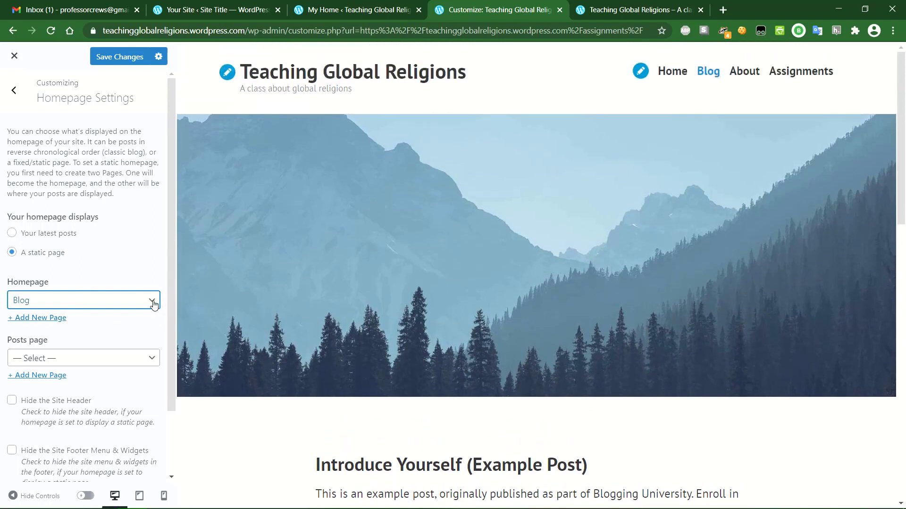
left_click(38, 235)
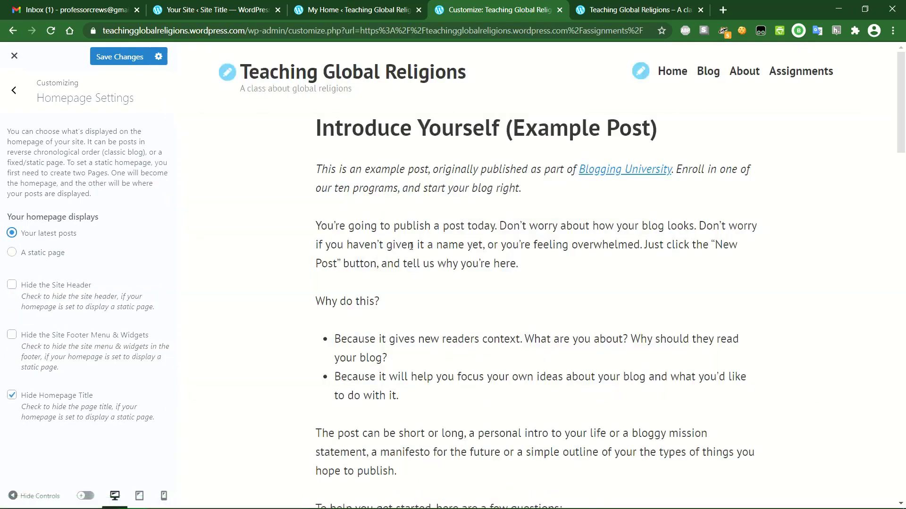
scroll(411, 246, "down", 15)
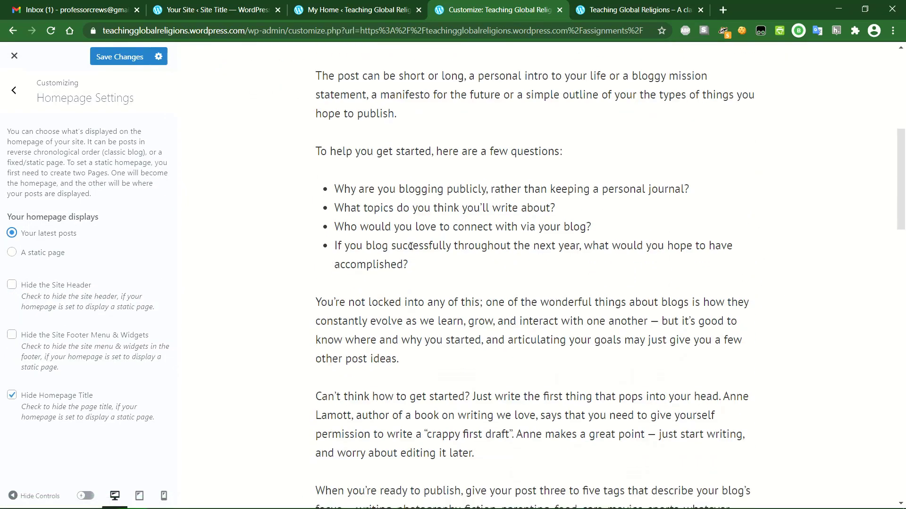
scroll(411, 246, "up", 15)
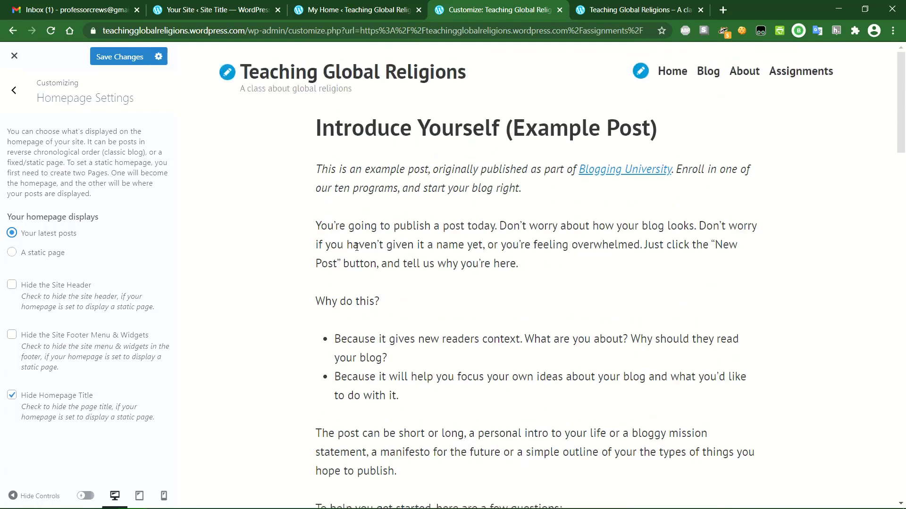
left_click(29, 253)
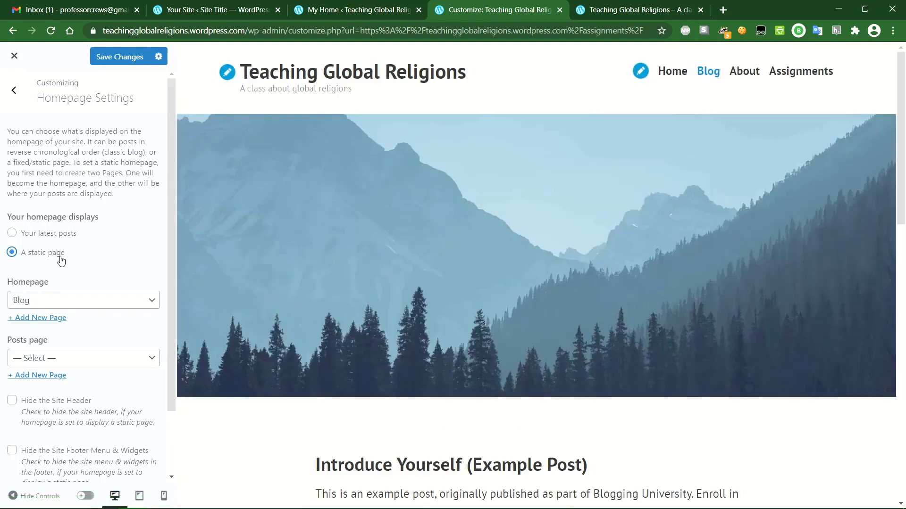
left_click(90, 302)
left_click(44, 362)
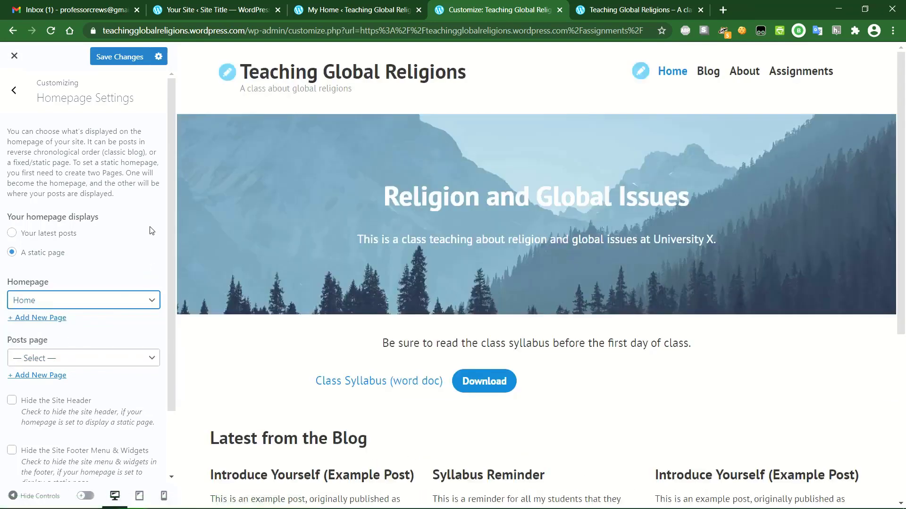
scroll(132, 250, "down", 2)
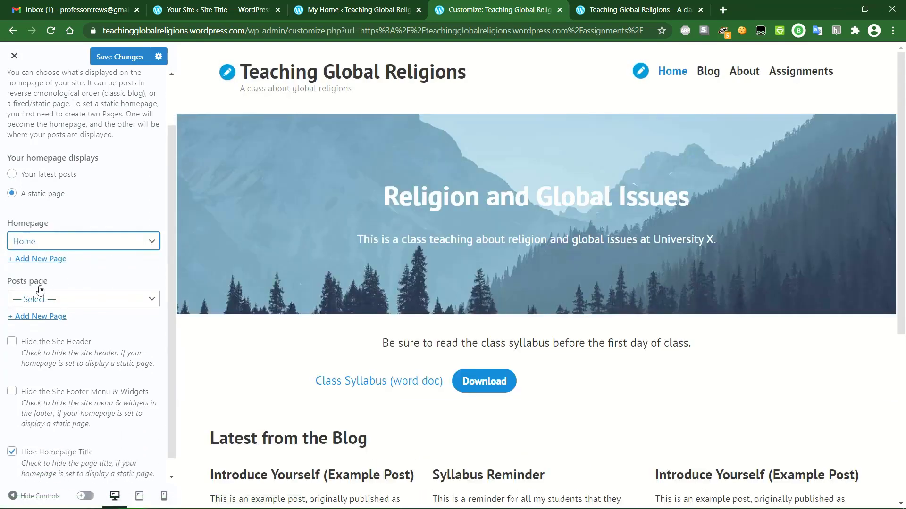
left_click(131, 304)
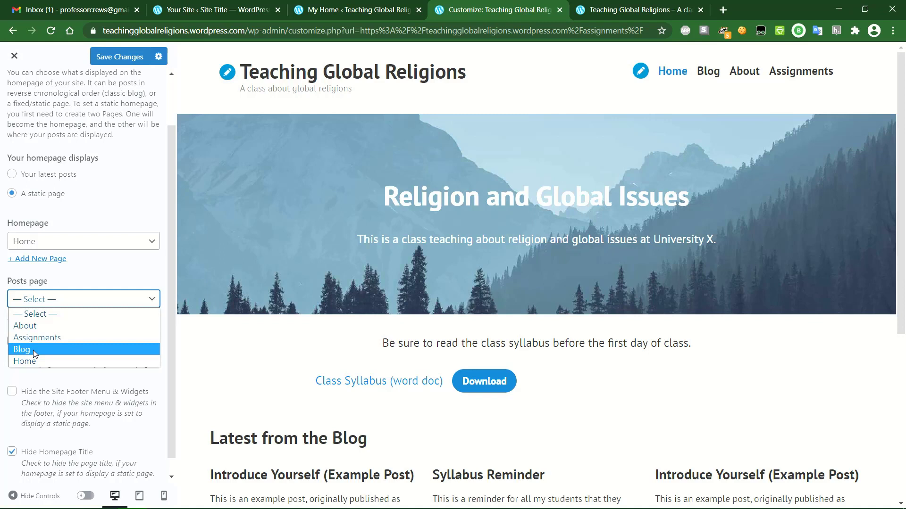
left_click(52, 317)
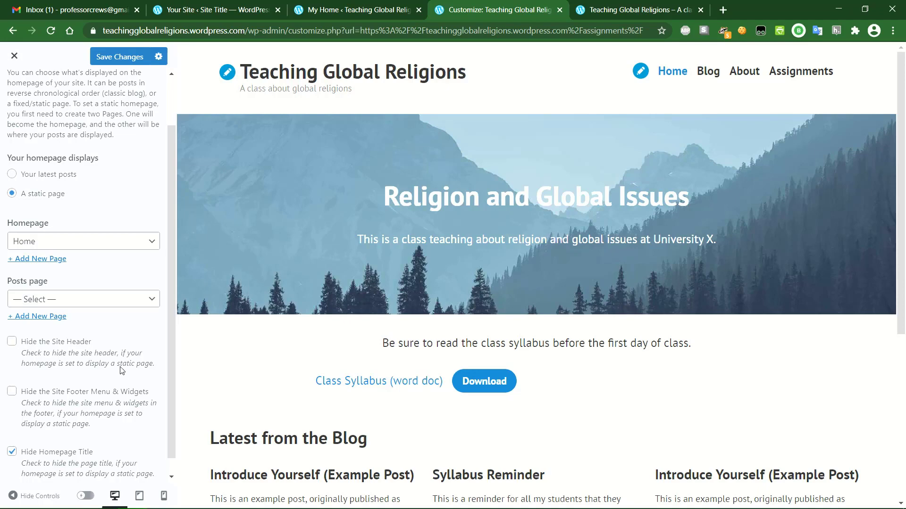
left_click(12, 453)
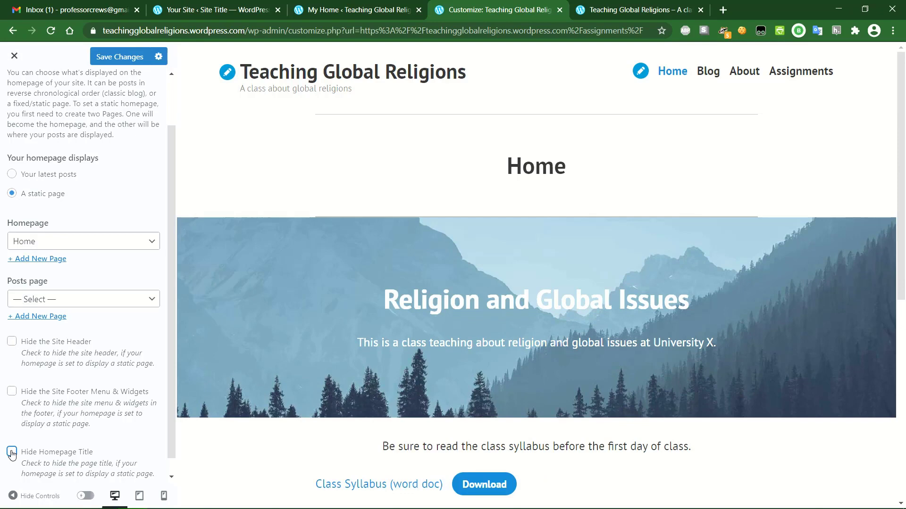
left_click(12, 453)
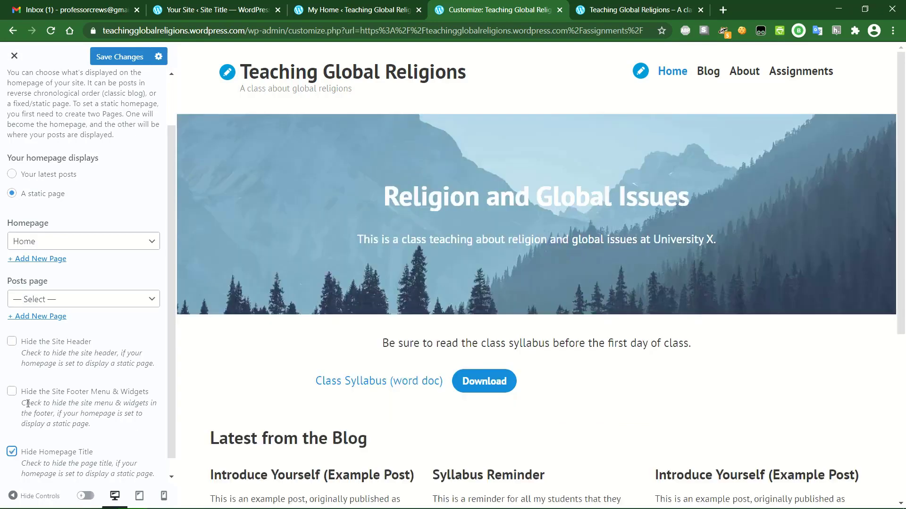
left_click(12, 343)
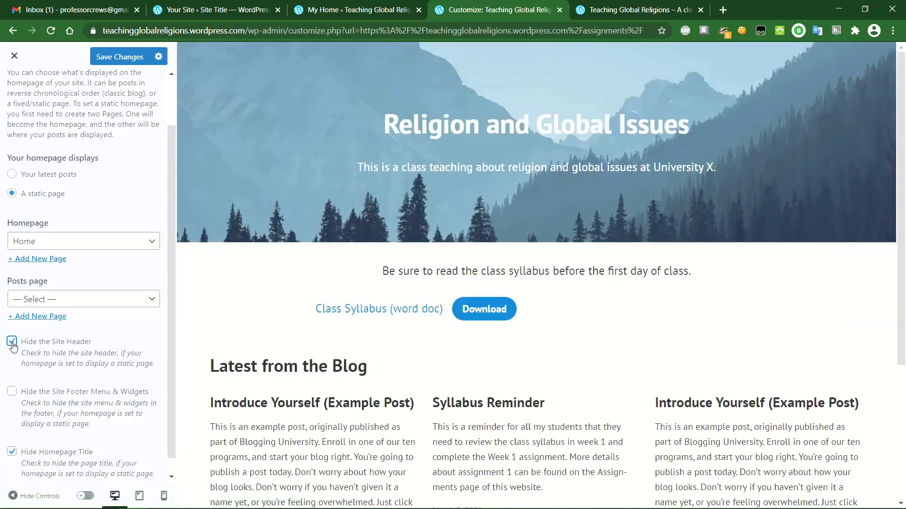
left_click(12, 343)
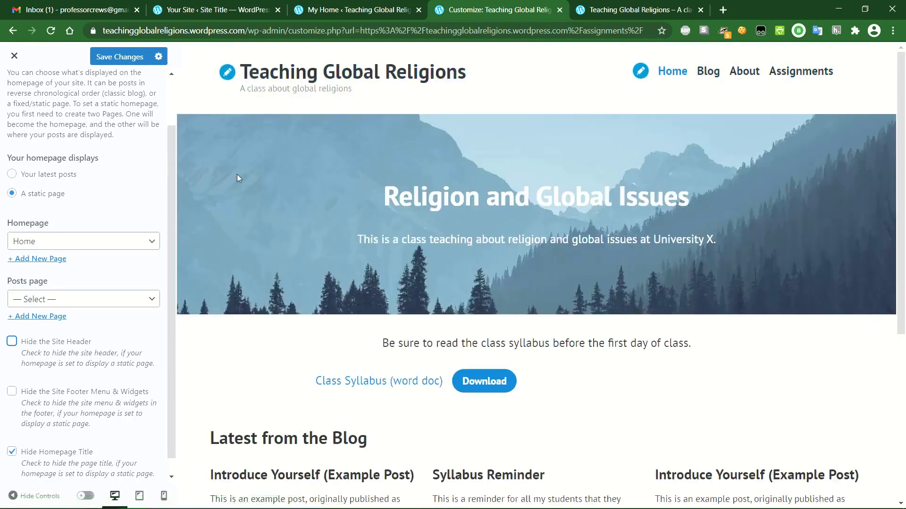
scroll(49, 189, "up", 3)
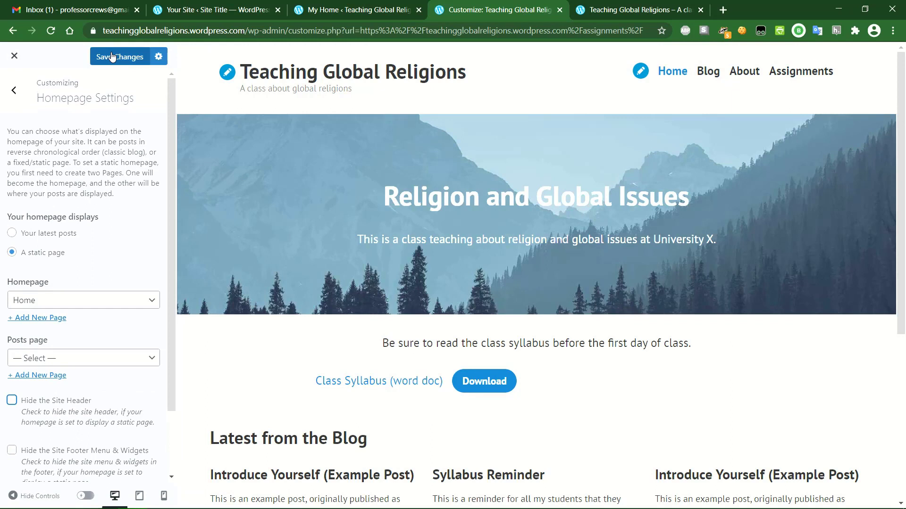
- Save the homepage settings and close the Customizer to view the live site
left_click(113, 58)
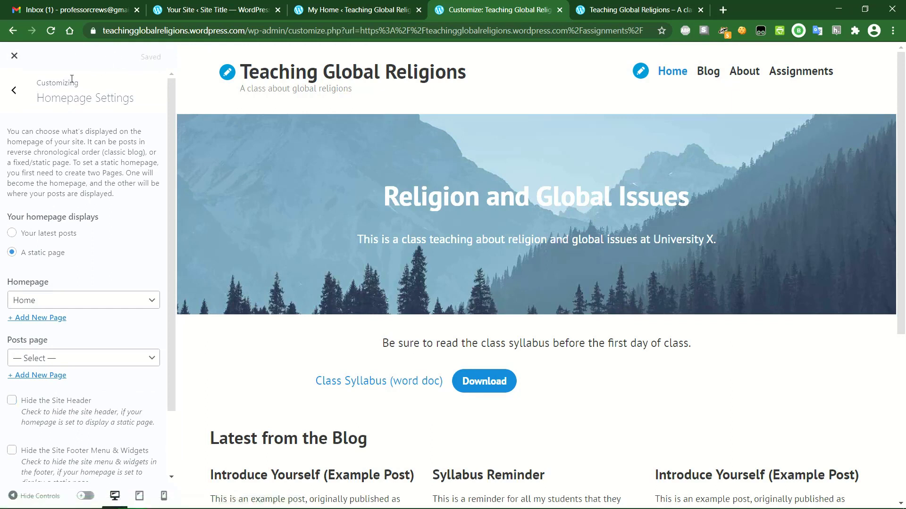
left_click(15, 91)
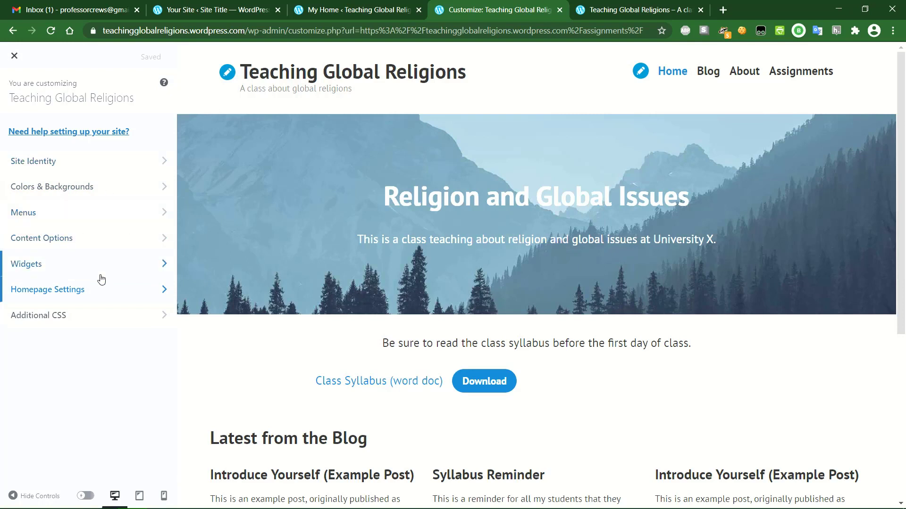
left_click(15, 57)
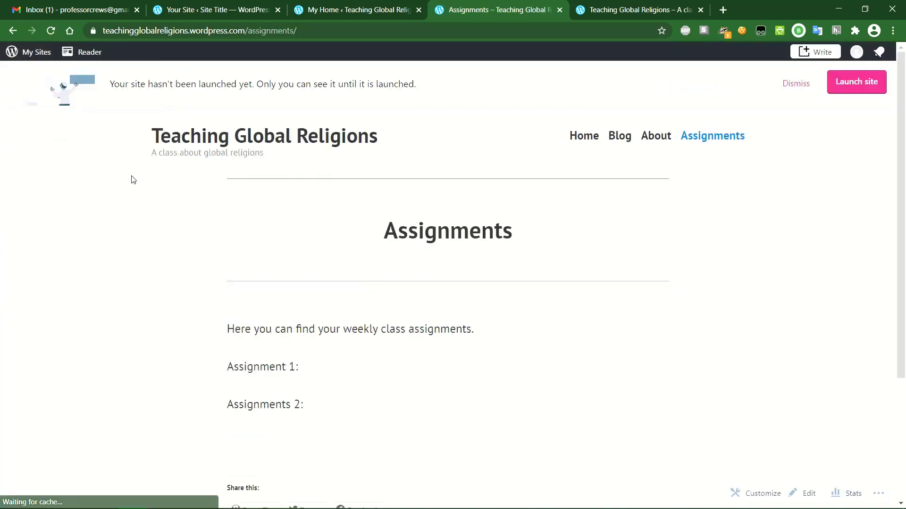
- Go to the live home page and scroll through its banner, syllabus download and Latest from the Blog posts
left_click(582, 137)
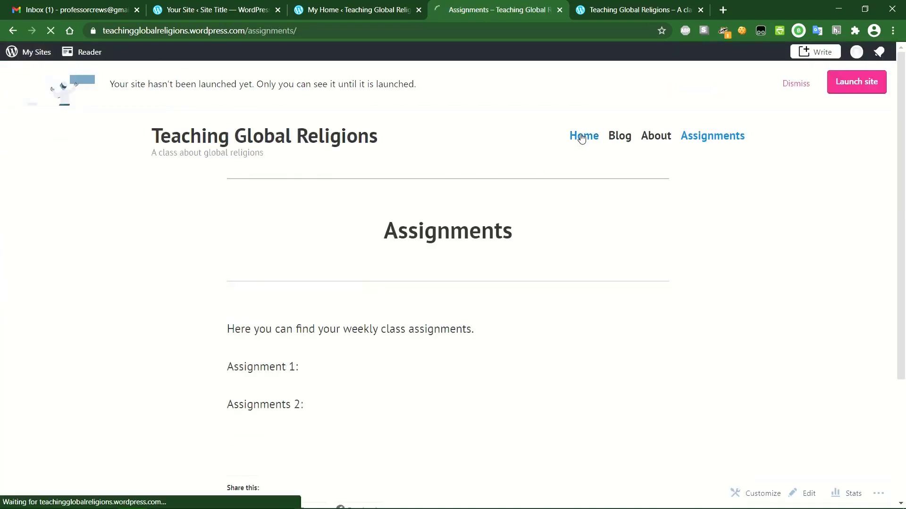
scroll(344, 397, "down", 5)
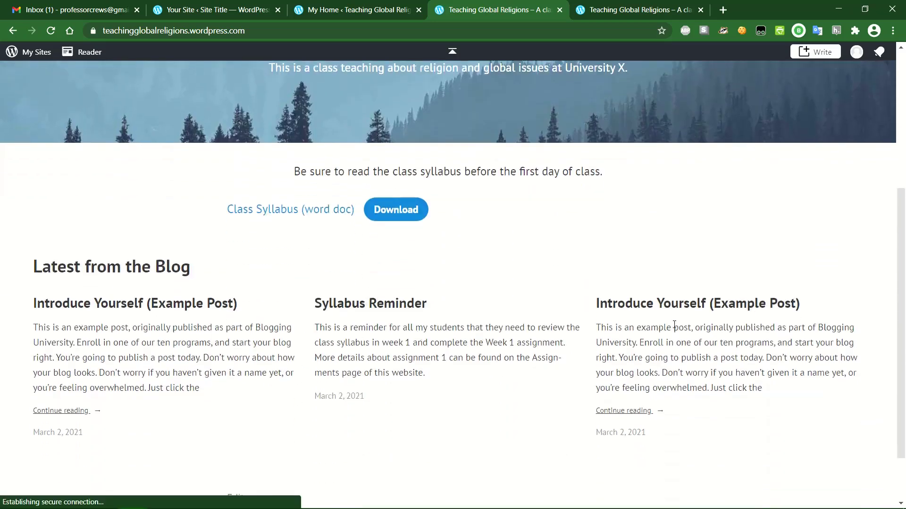
scroll(674, 323, "down", 2)
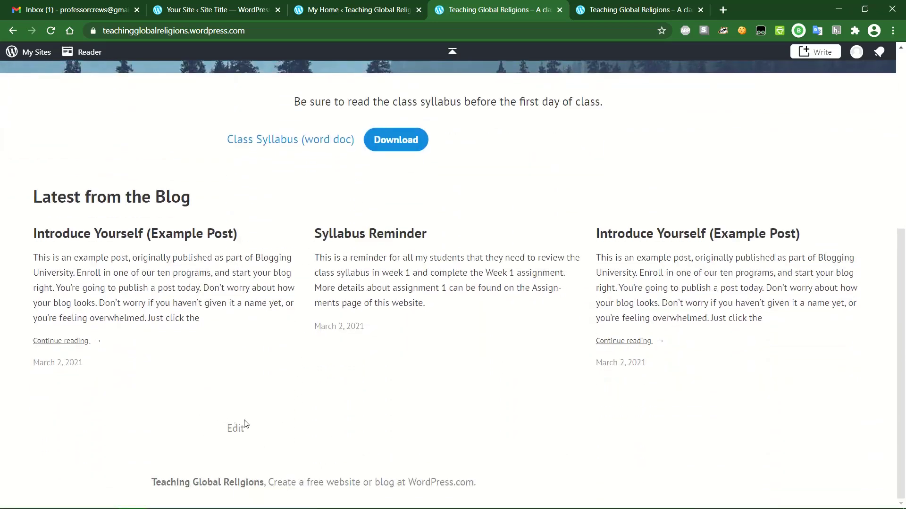
scroll(420, 400, "up", 7)
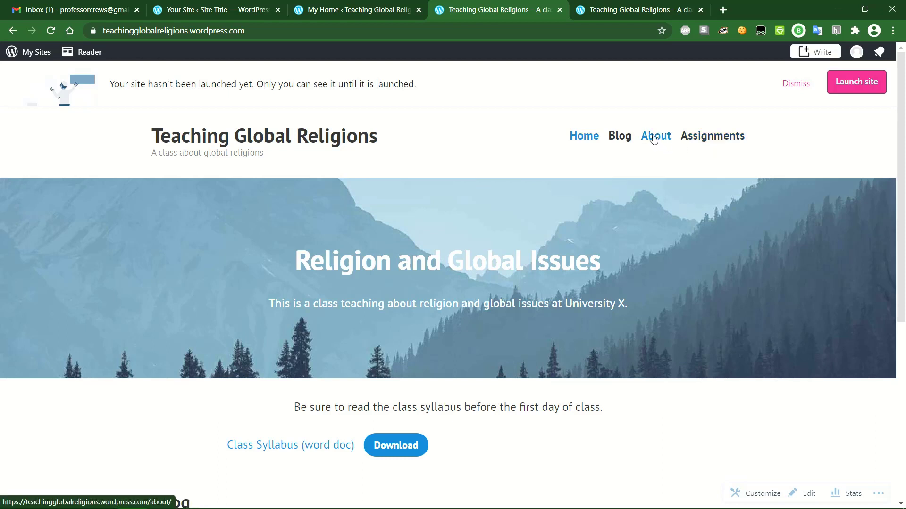
scroll(679, 227, "down", 1)
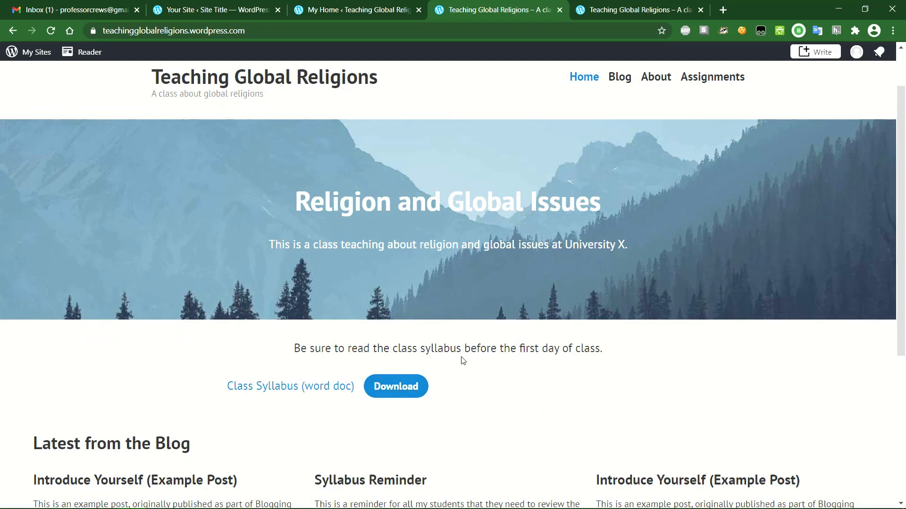
scroll(460, 354, "down", 2)
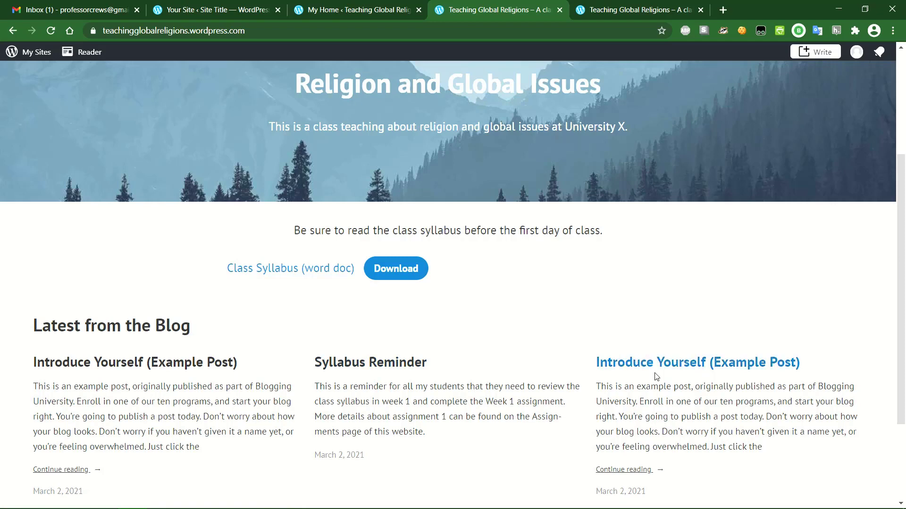
scroll(537, 377, "up", 4)
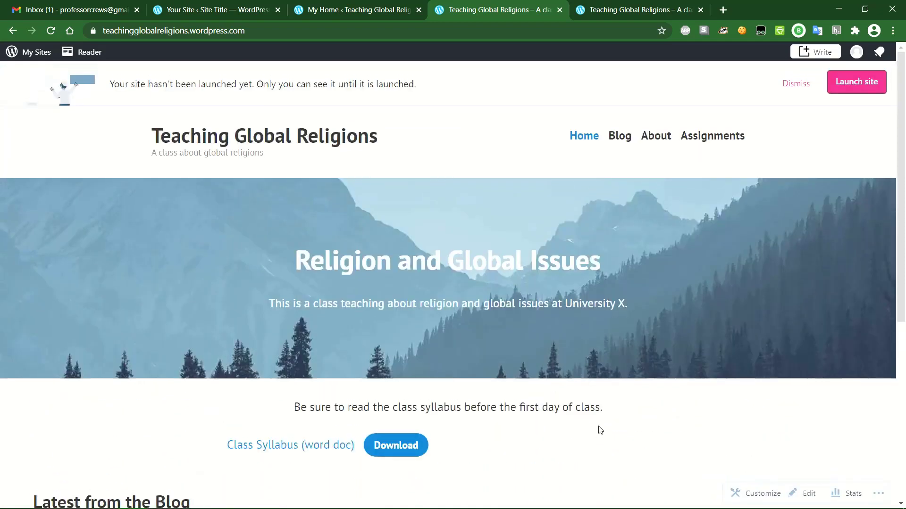
scroll(599, 429, "down", 6)
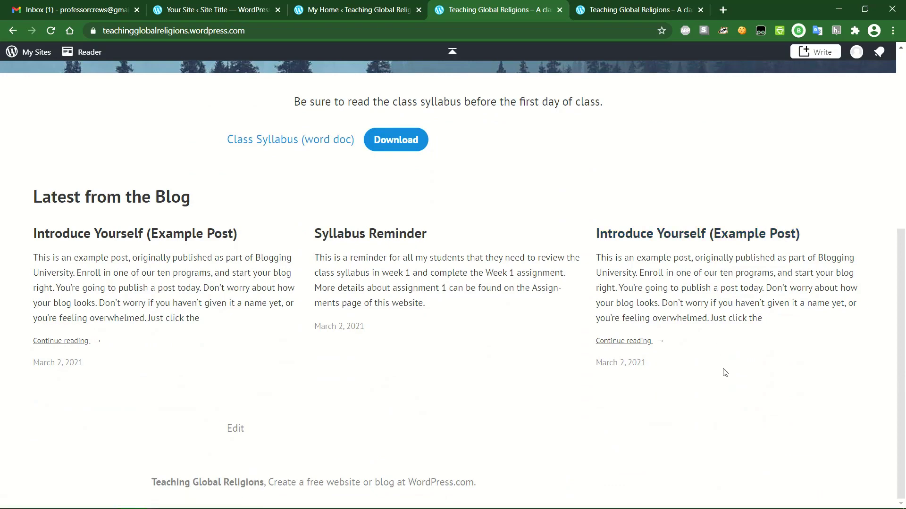
scroll(725, 374, "up", 6)
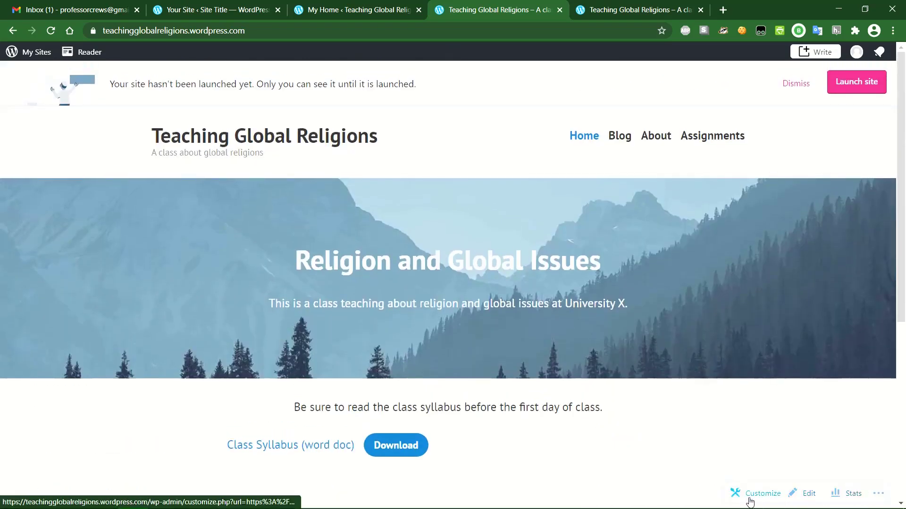
- Open the Home page in the block editor, where a newer-autosave notice appears
left_click(808, 496)
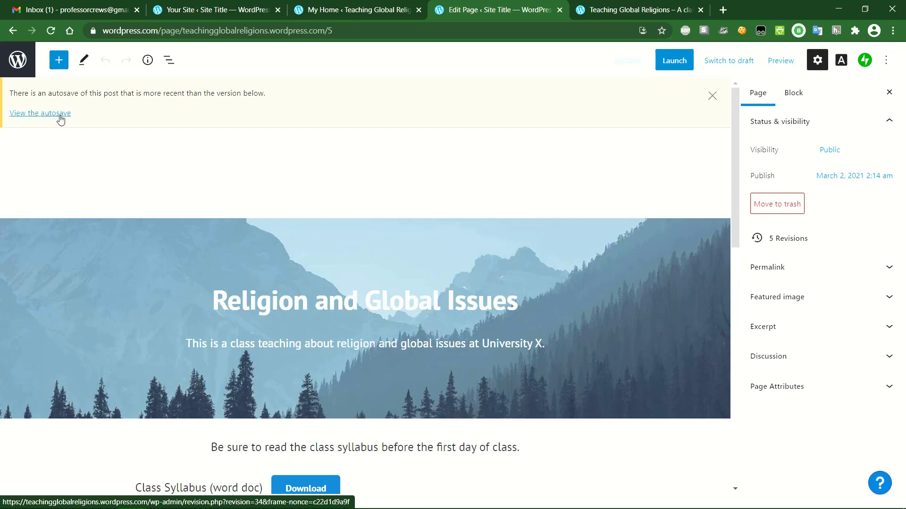
left_click(43, 116)
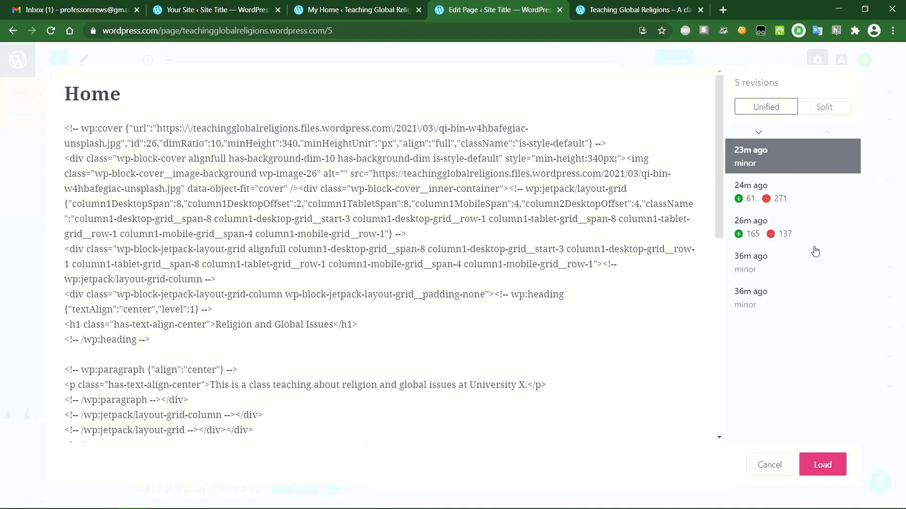
left_click(822, 197)
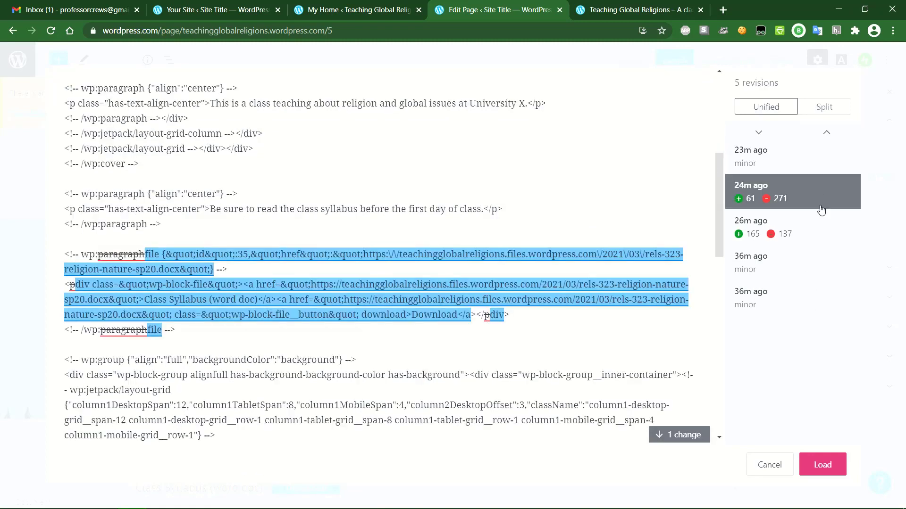
left_click(821, 230)
left_click(817, 198)
left_click(806, 166)
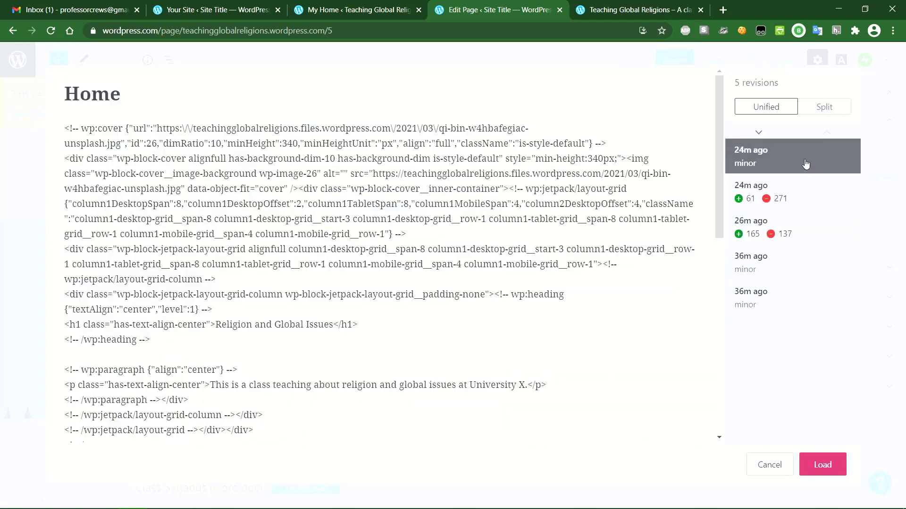
left_click(812, 109)
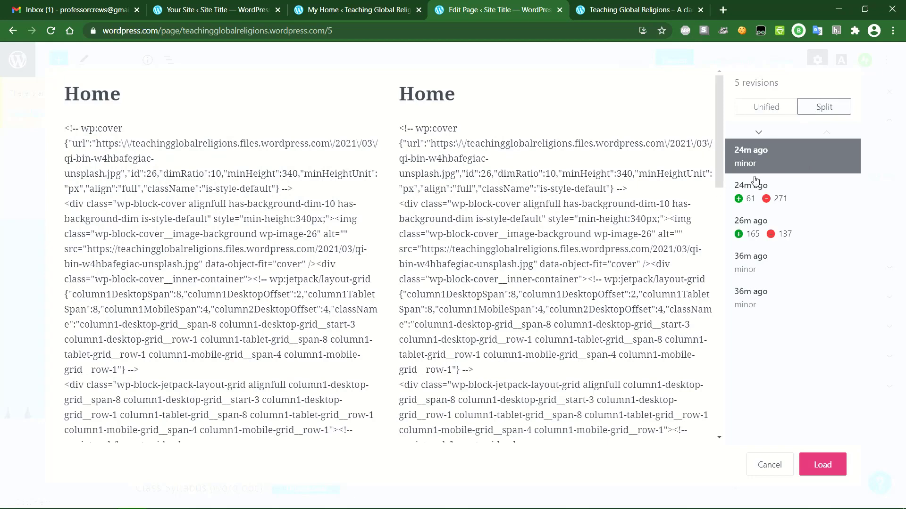
left_click(770, 465)
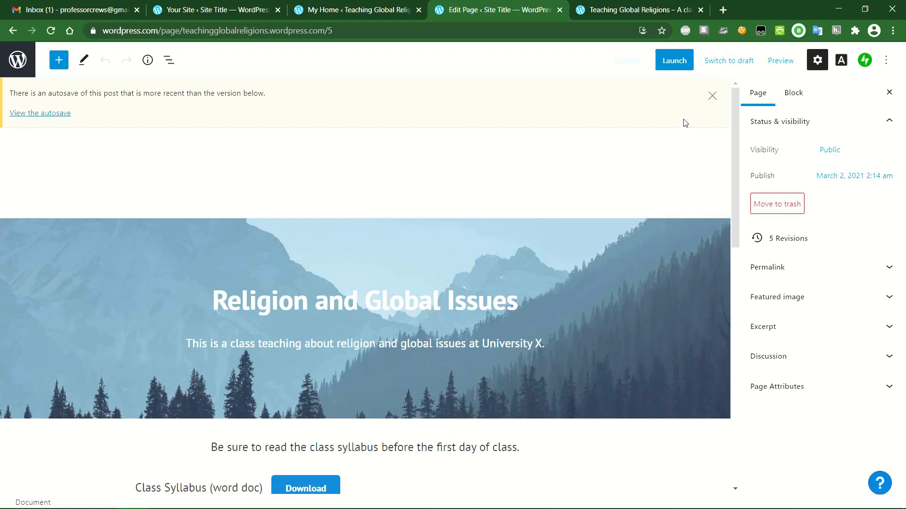
- Dismiss the autosave notice, close the Settings sidebar and select the Latest from the Blog group
left_click(712, 96)
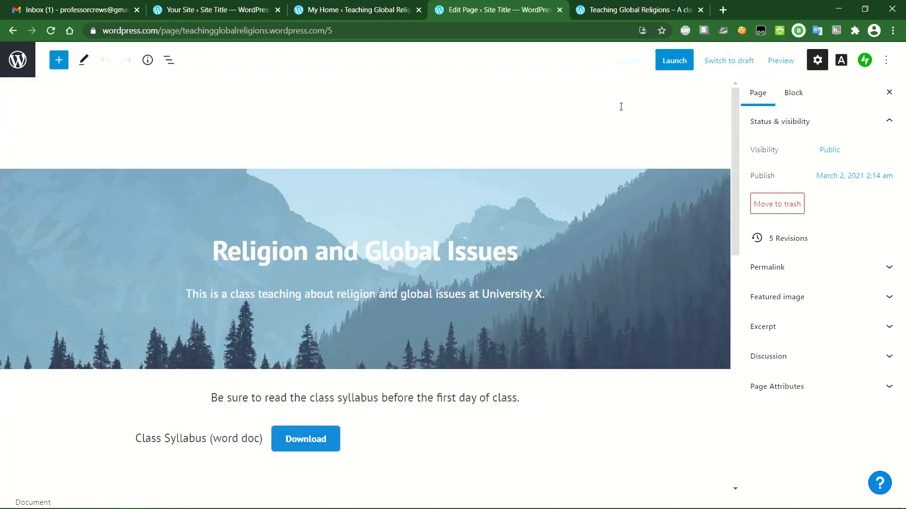
left_click(890, 92)
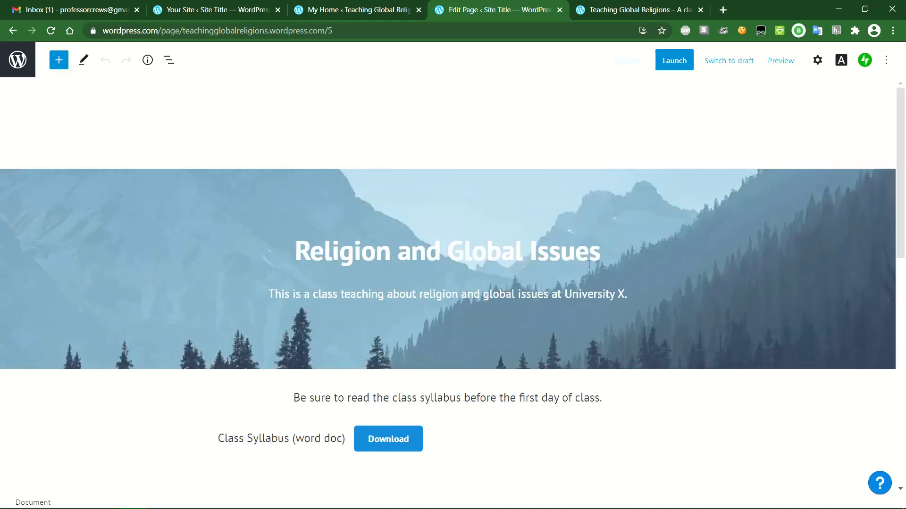
scroll(589, 264, "down", 1)
scroll(588, 264, "down", 1)
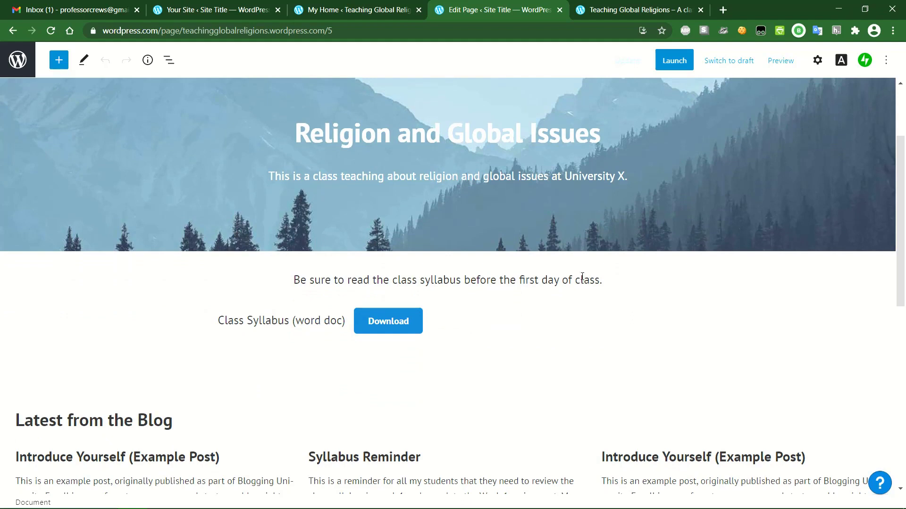
left_click(474, 379)
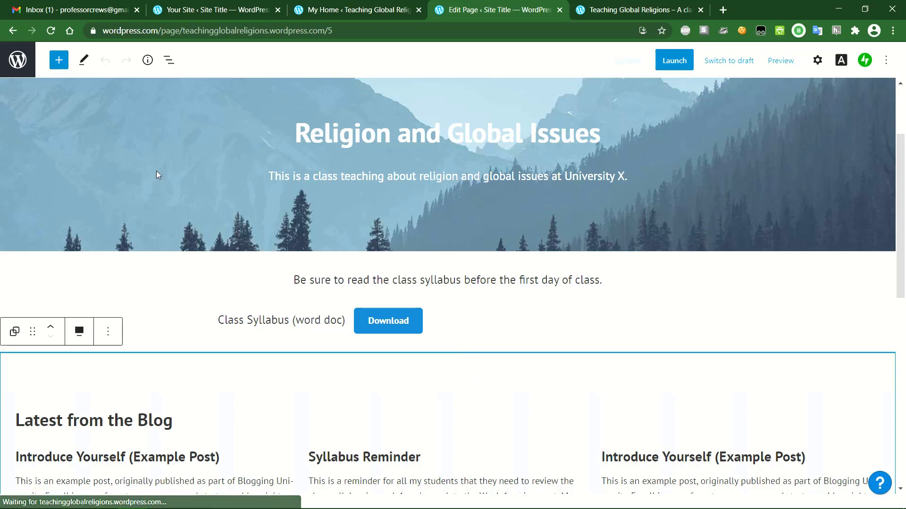
- Insert a YouTube block from the Embeds section of the block library
left_click(58, 60)
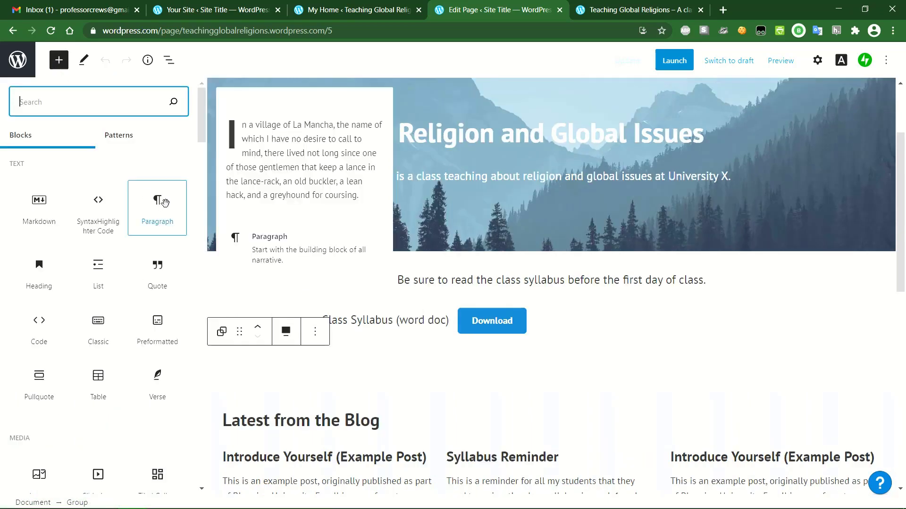
scroll(165, 203, "down", 1)
scroll(166, 203, "down", 2)
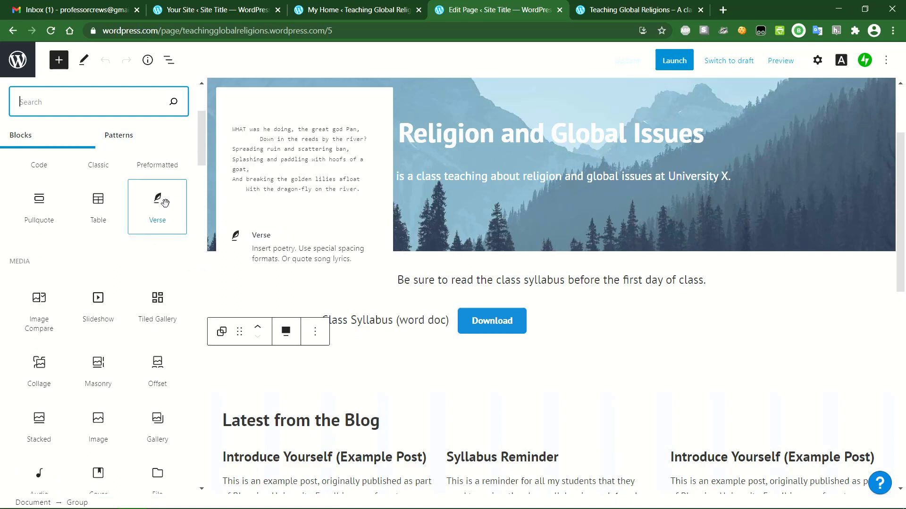
scroll(99, 298, "down", 4)
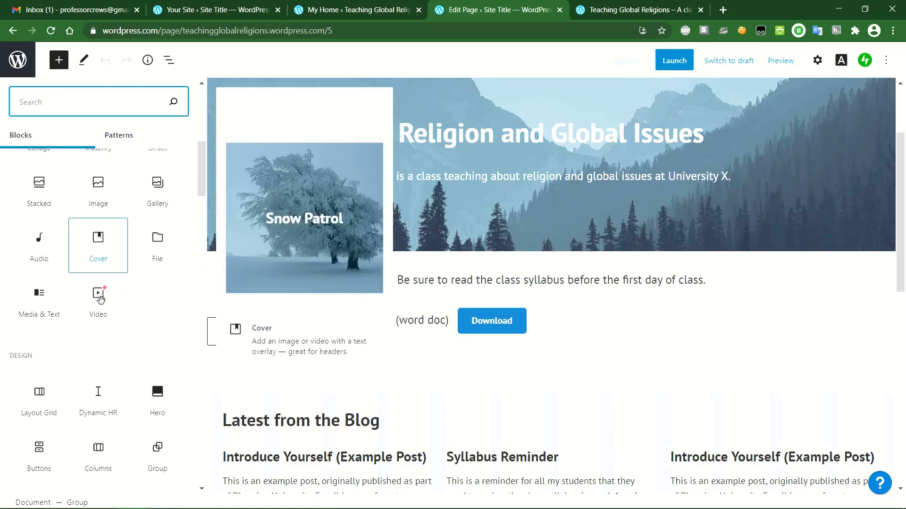
scroll(99, 299, "down", 5)
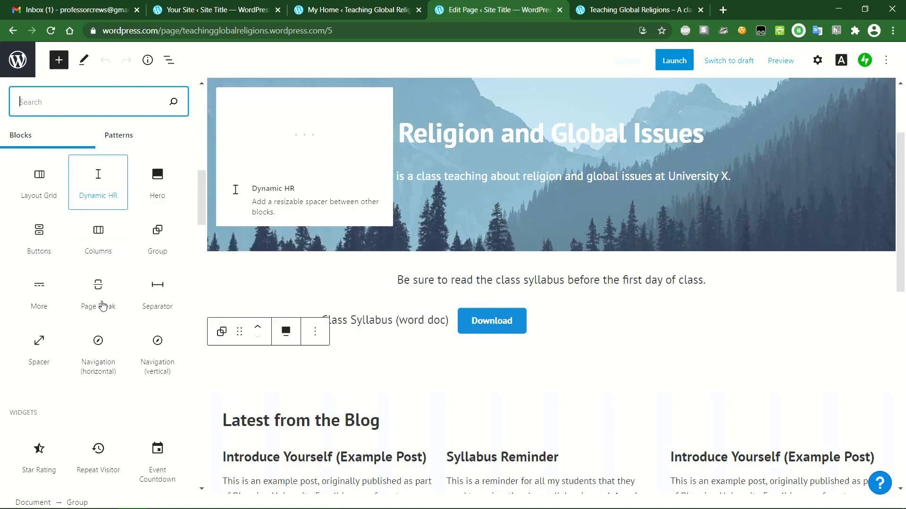
scroll(103, 307, "down", 6)
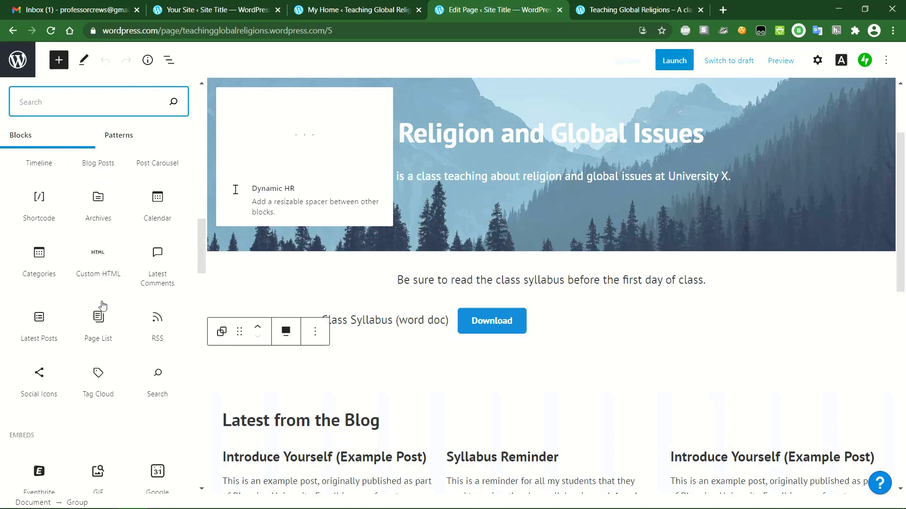
scroll(103, 306, "down", 1)
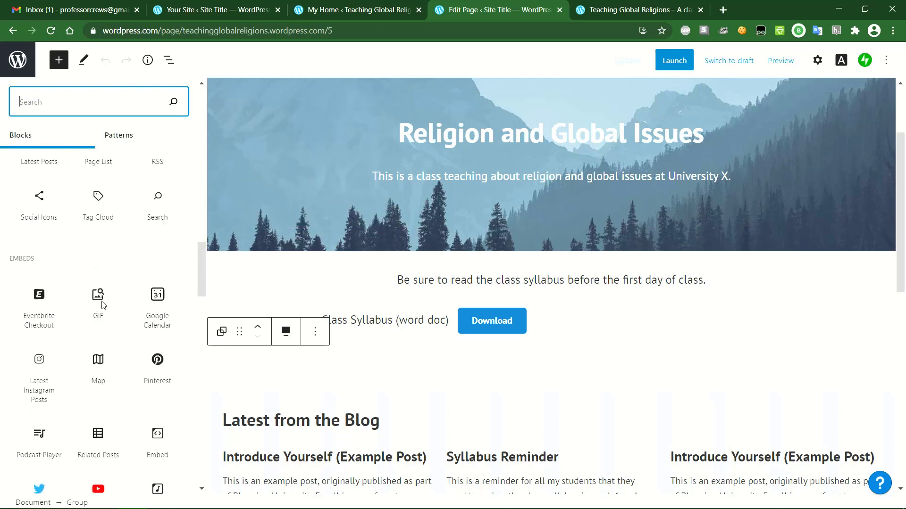
scroll(103, 306, "down", 1)
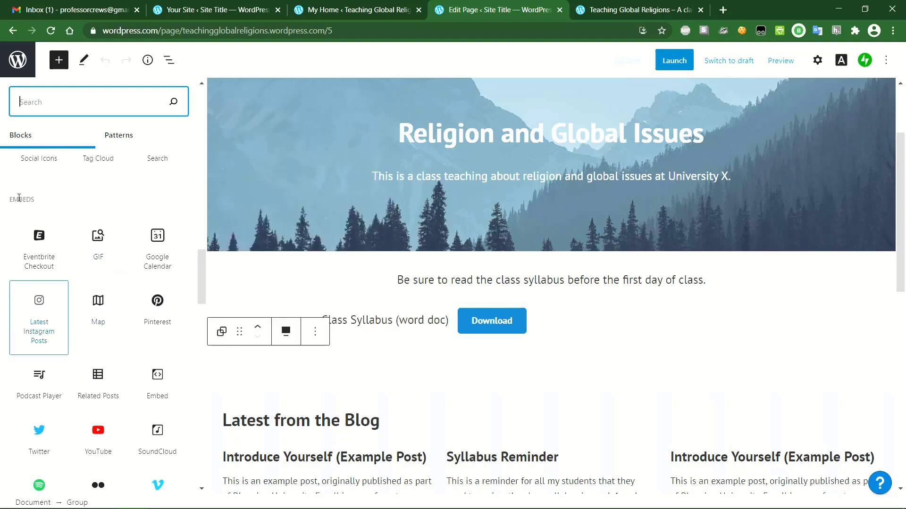
scroll(97, 307, "down", 1)
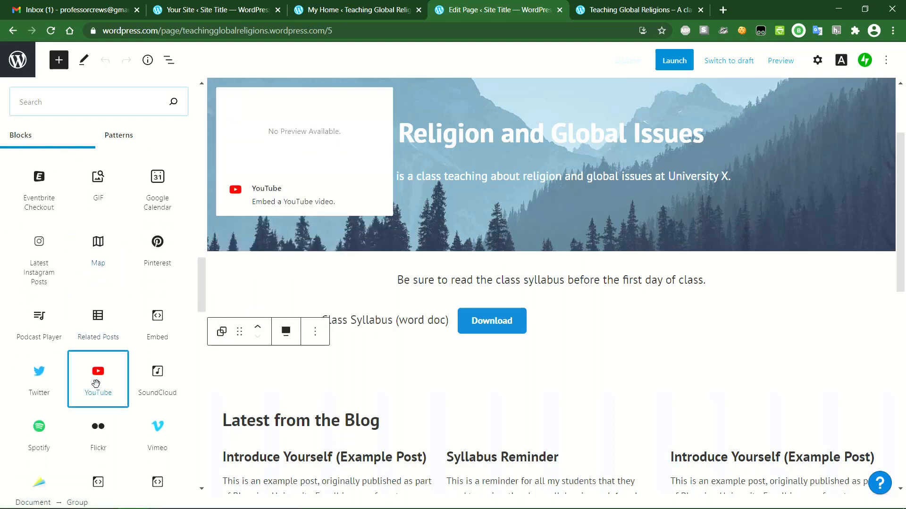
left_click(96, 384)
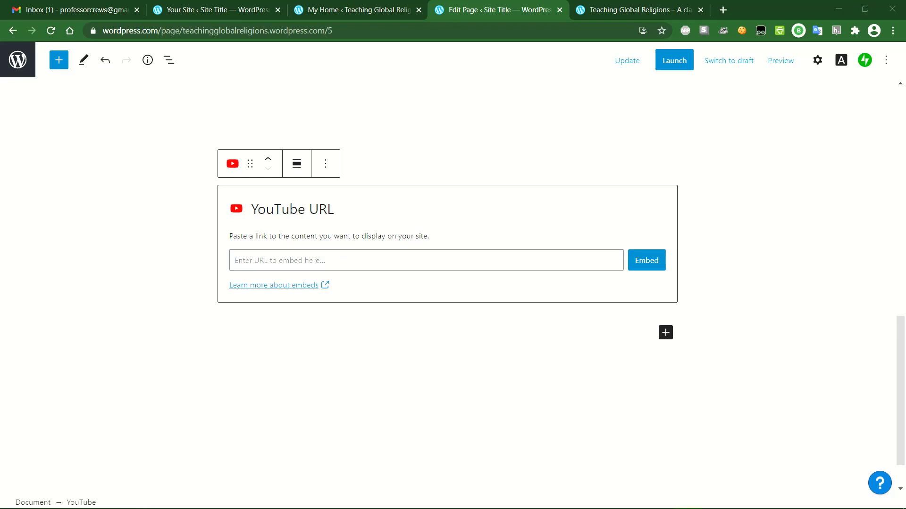
- Paste the 'How to Write a Blog Post in Wordpress (Step-by-Step)' YouTube link and embed it
left_click(433, 260)
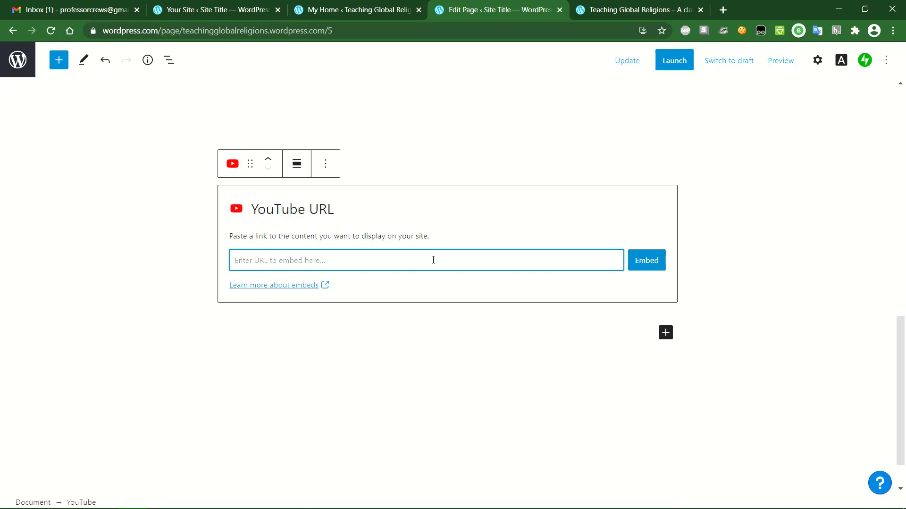
type("https://www.youtube.com/watch?v=TUQZrVkWWzU")
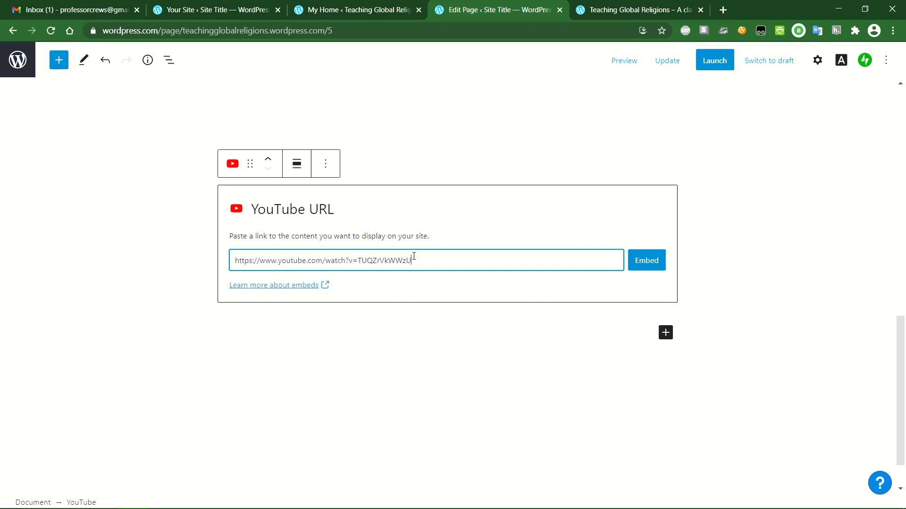
left_click(649, 264)
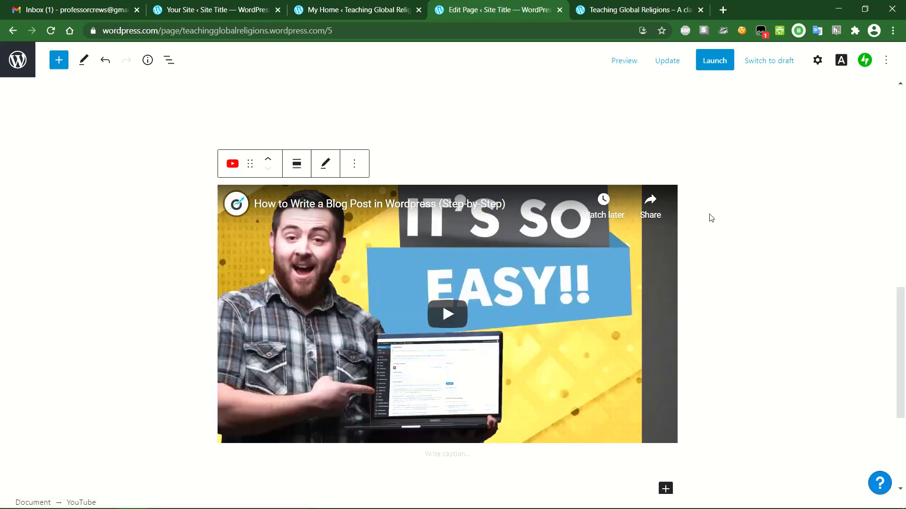
- Move the YouTube video up under the Class Syllabus download, above Latest from the Blog
scroll(710, 217, "up", 4)
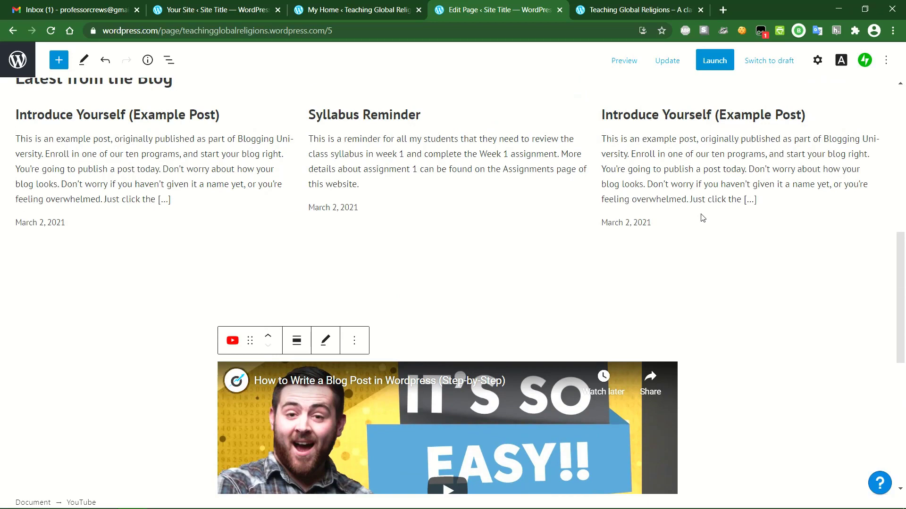
scroll(603, 252, "up", 3)
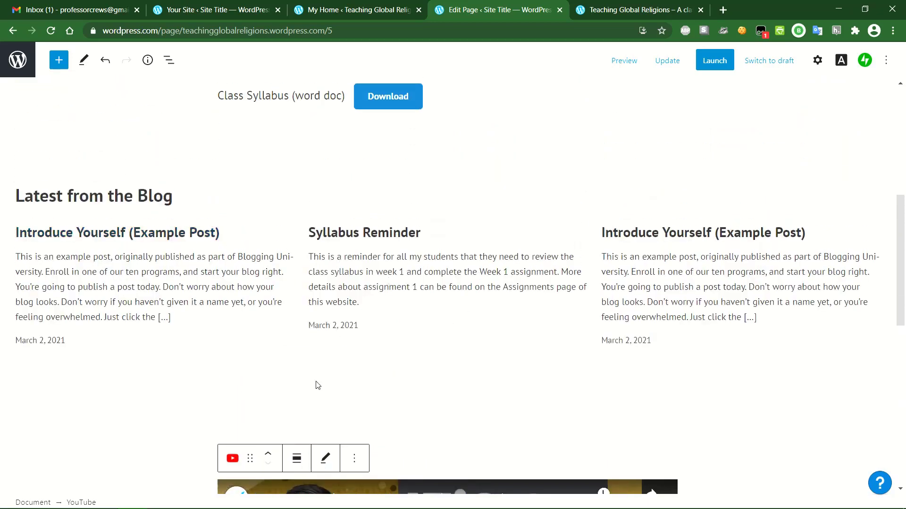
left_click(268, 454)
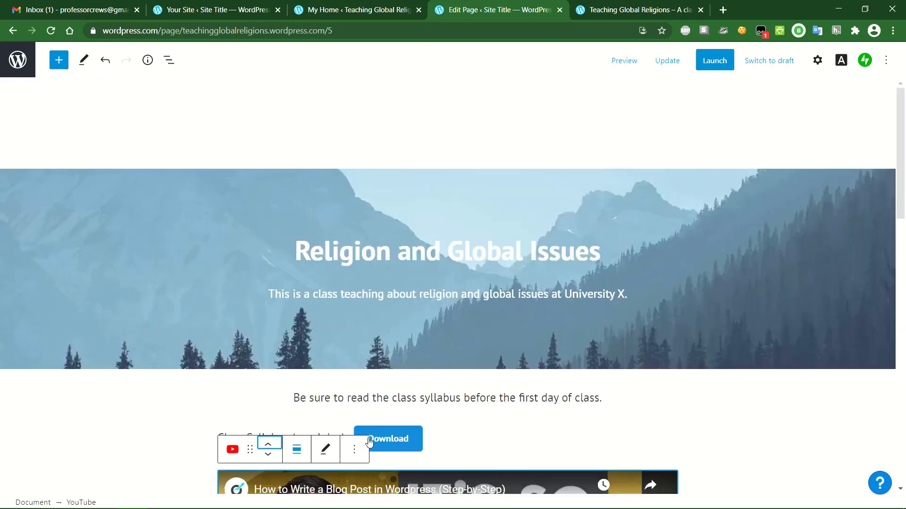
scroll(462, 418, "down", 4)
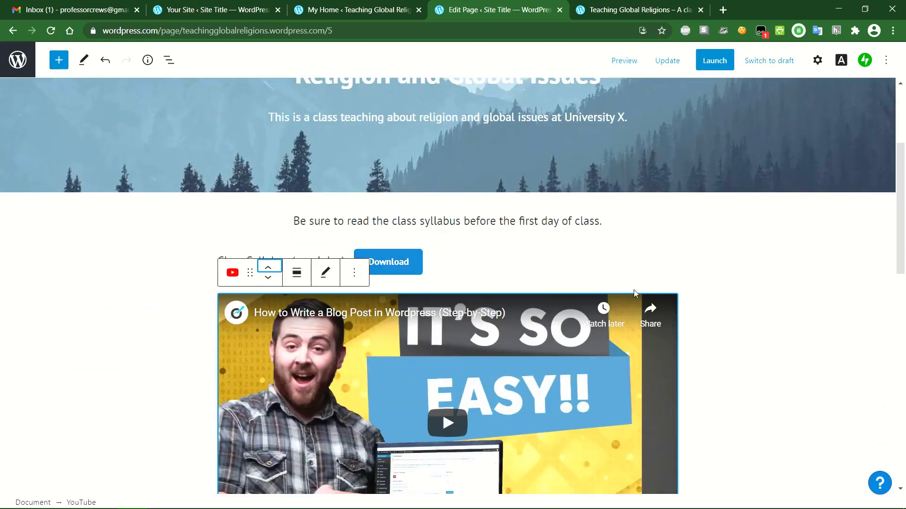
left_click(705, 303)
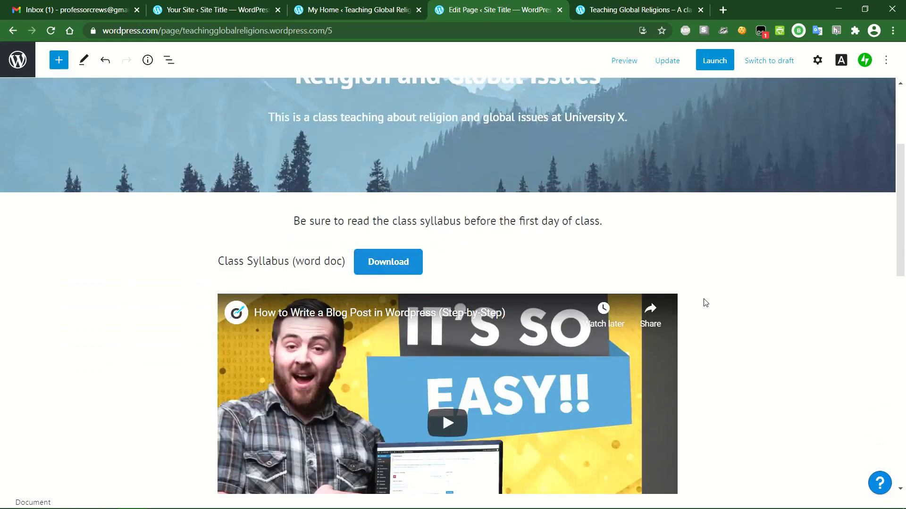
scroll(705, 303, "down", 1)
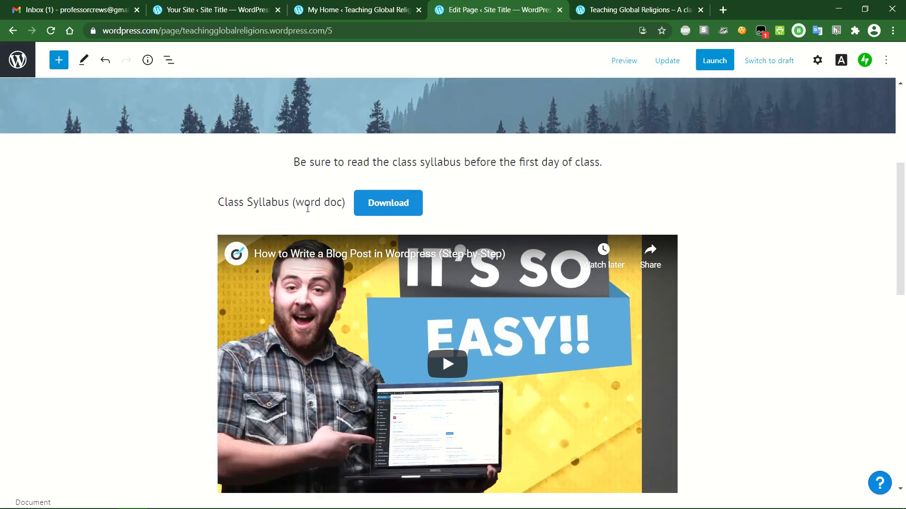
- Insert a Spacer block from the Design section below the latest blog posts
left_click(59, 60)
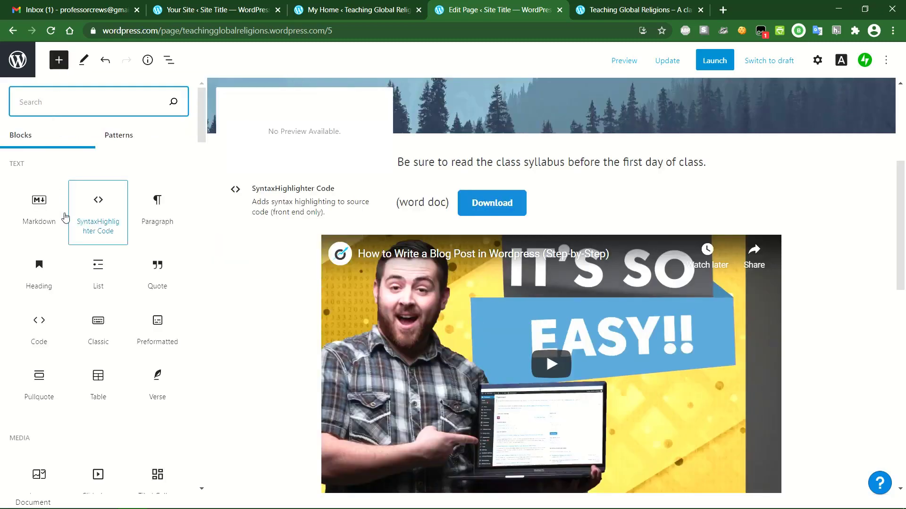
scroll(65, 218, "down", 3)
scroll(65, 217, "down", 7)
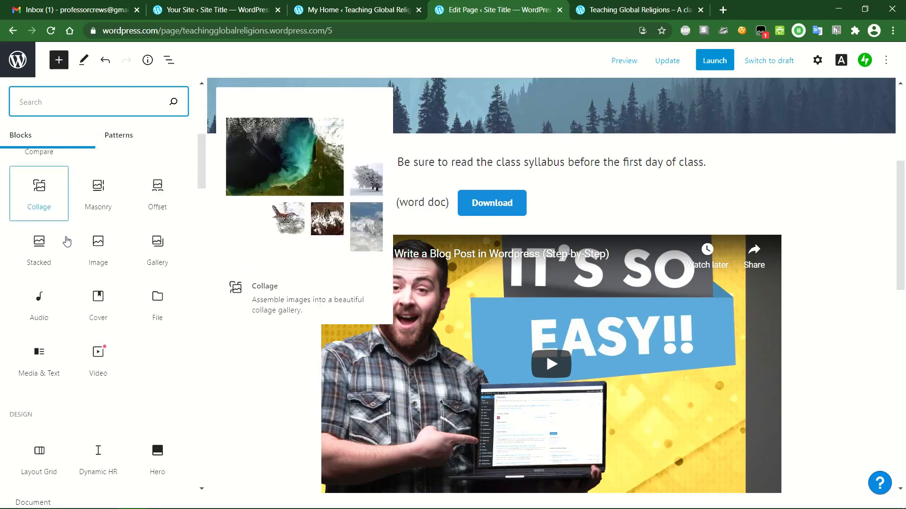
scroll(24, 357, "down", 4)
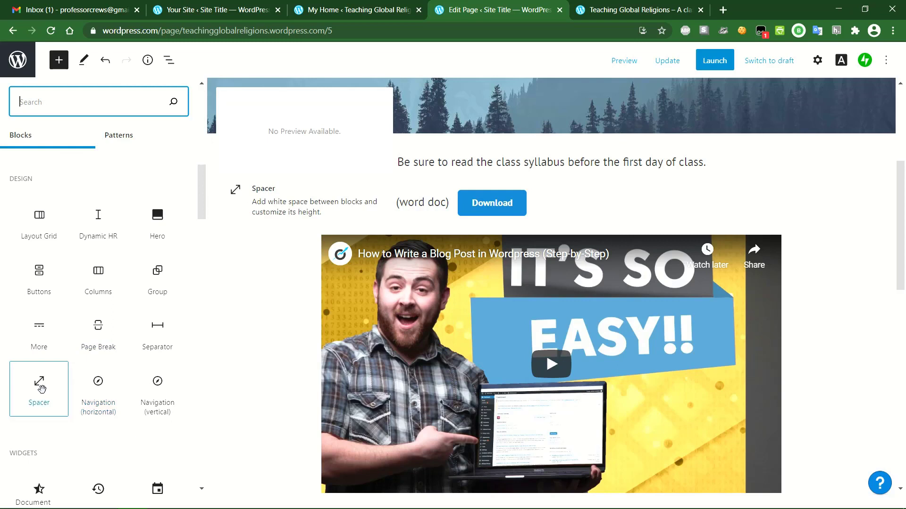
left_click(42, 388)
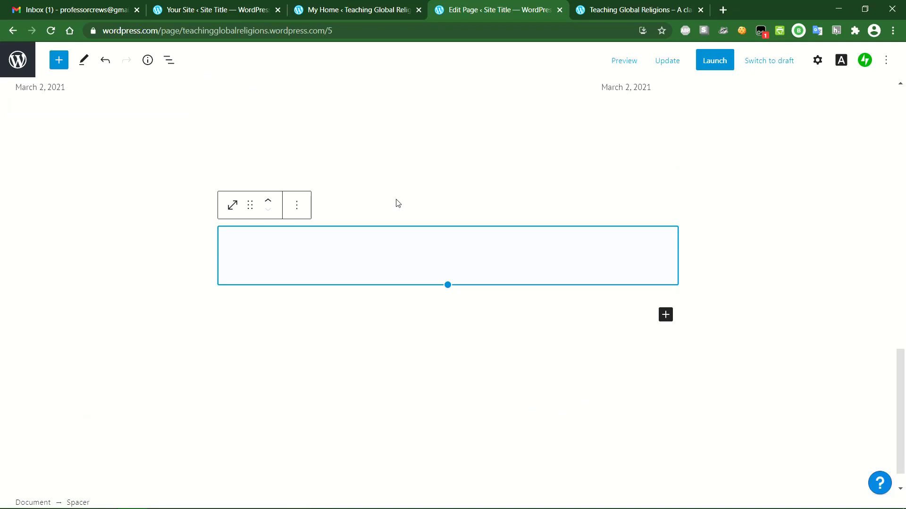
- Move the Spacer up above the blog section and the YouTube video
left_click(522, 313)
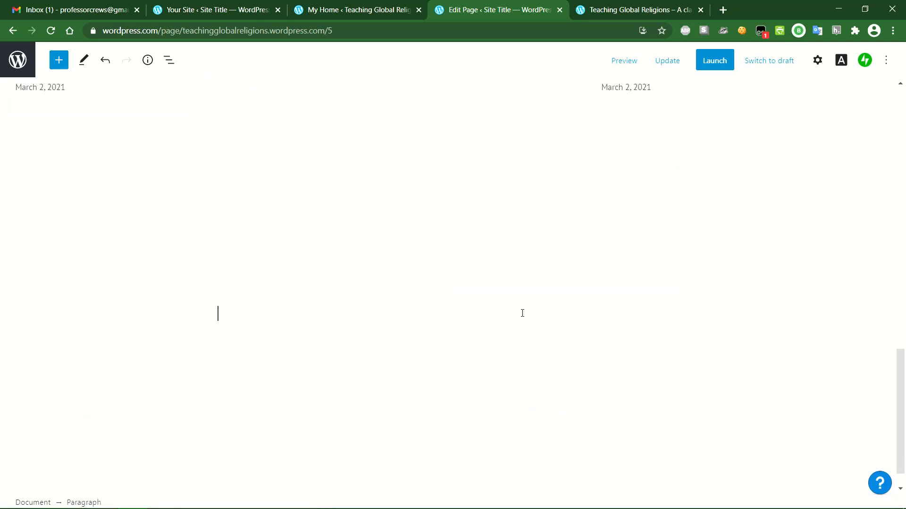
scroll(519, 229, "up", 3)
scroll(249, 378, "down", 2)
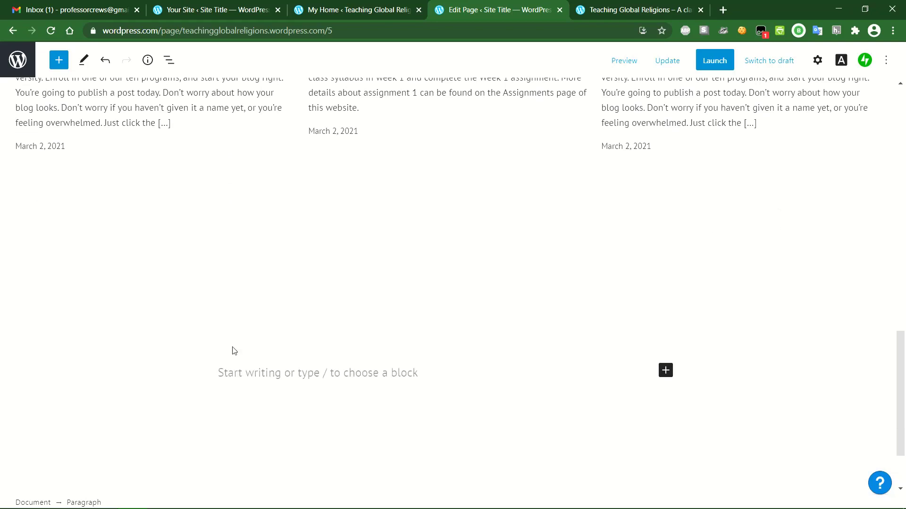
left_click(240, 319)
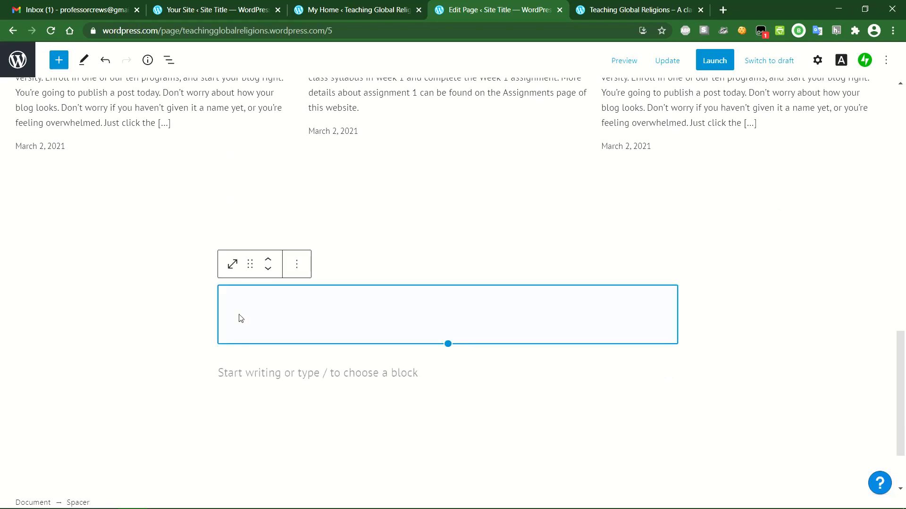
left_click(268, 259)
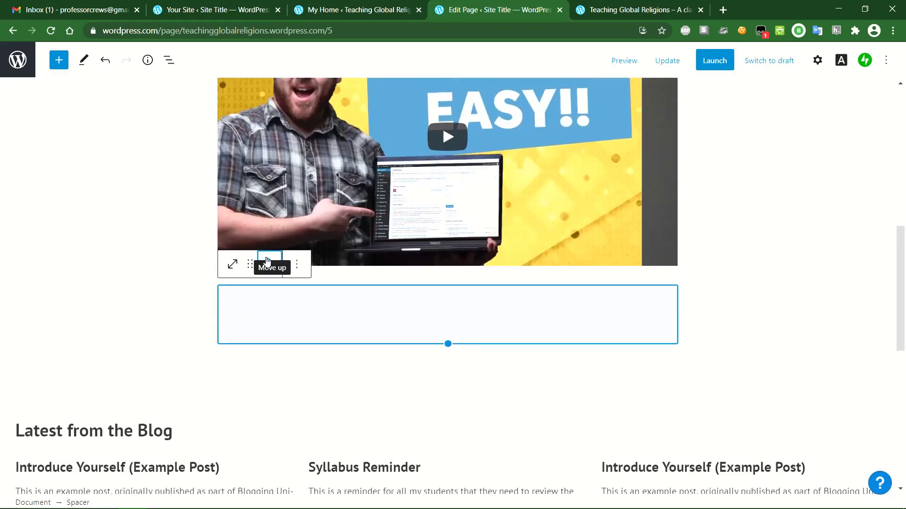
left_click(266, 260)
left_click(170, 318)
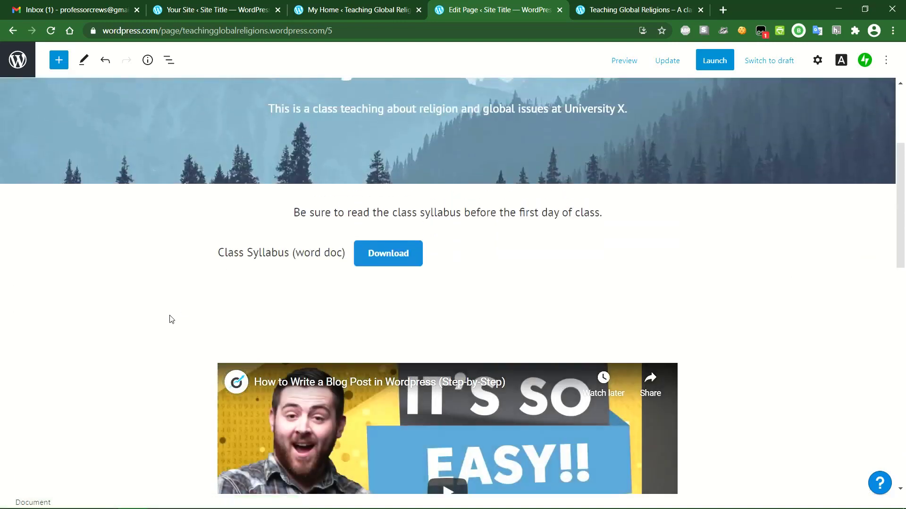
- Shrink the Spacer to 40 px tall and update the page
left_click(488, 313)
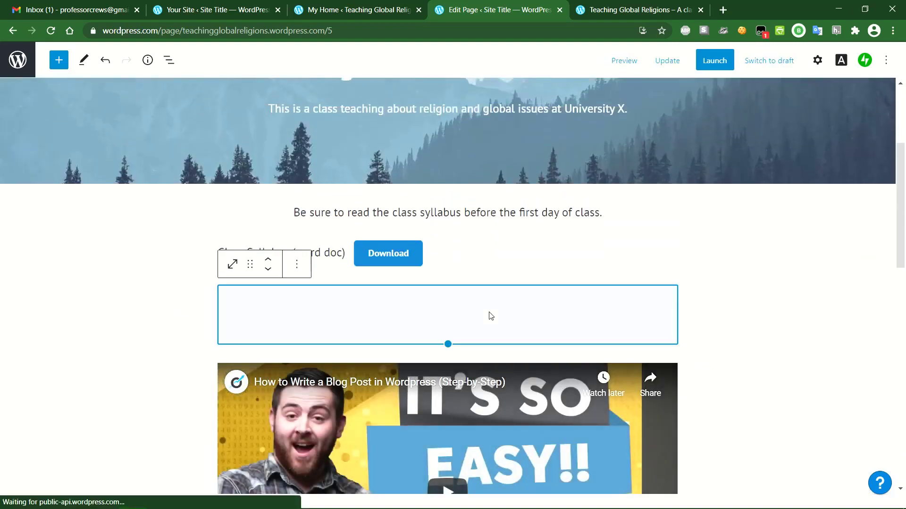
left_click_drag(449, 344, 448, 311)
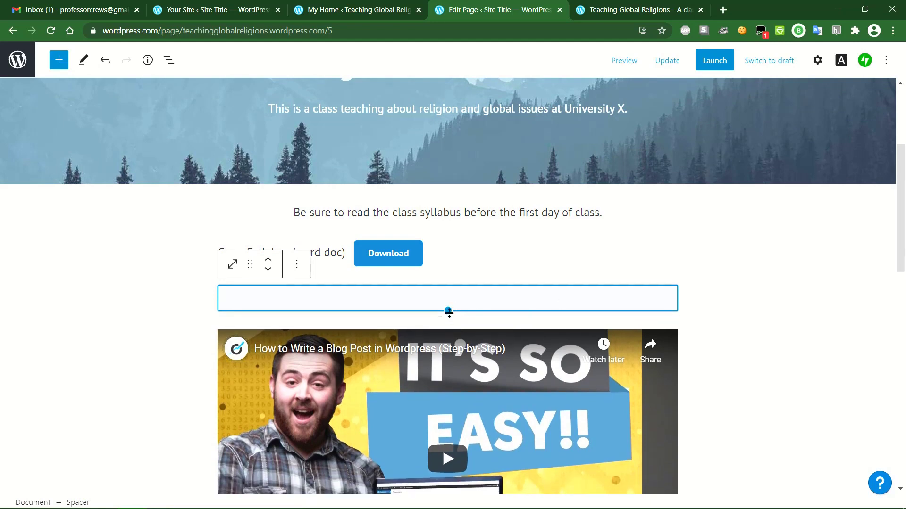
left_click(733, 311)
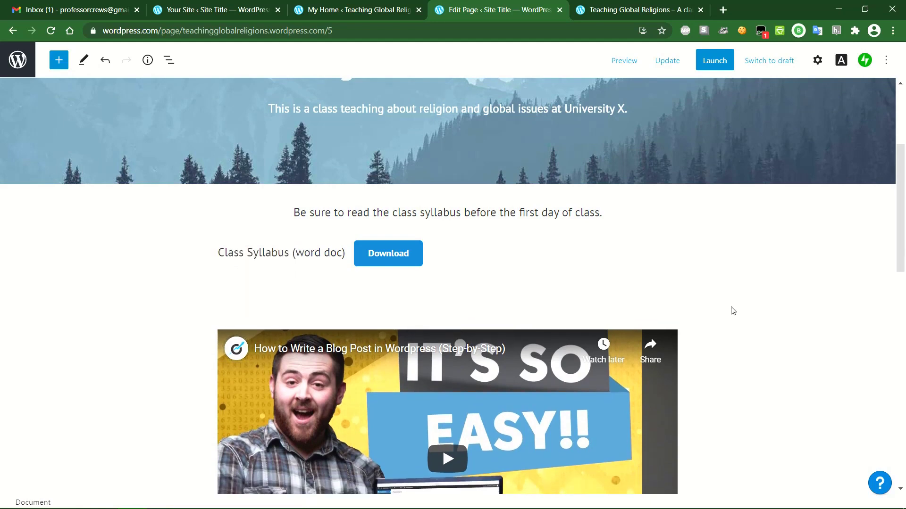
scroll(732, 311, "down", 1)
scroll(726, 307, "up", 1)
left_click(667, 61)
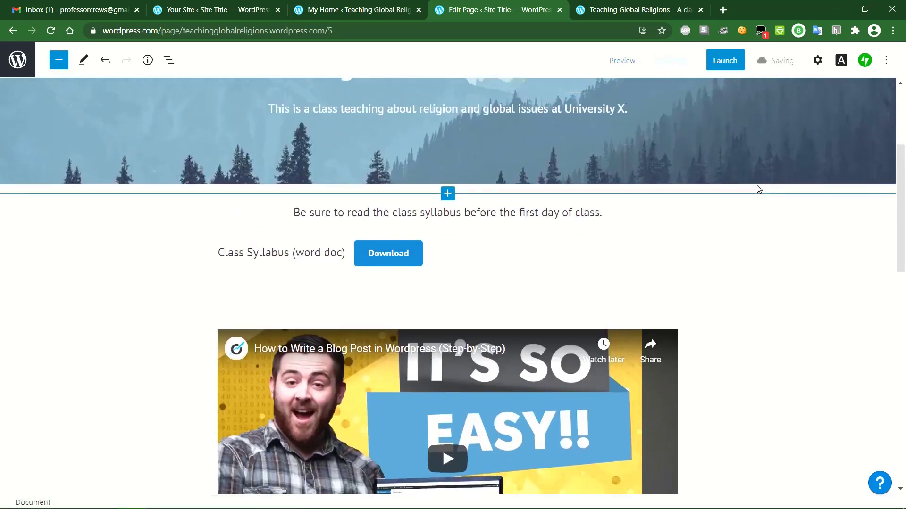
scroll(590, 285, "down", 1)
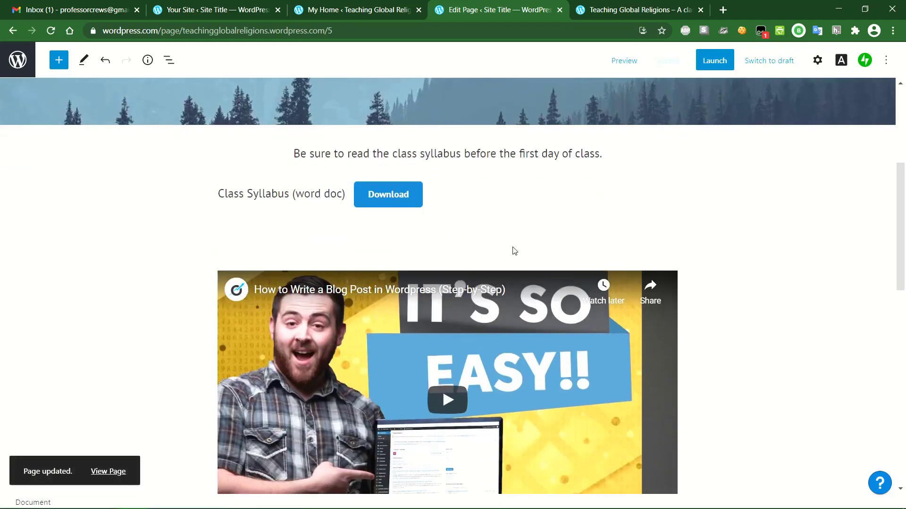
left_click(514, 253)
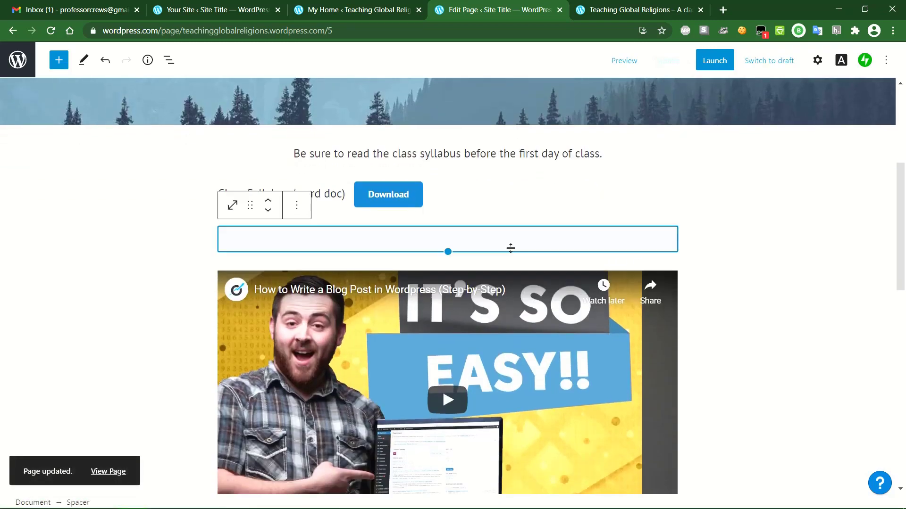
- Add a paragraph above the video: 'Please watch this short video on how to create your first class post on Wordpress.'
mouse_move(514, 270)
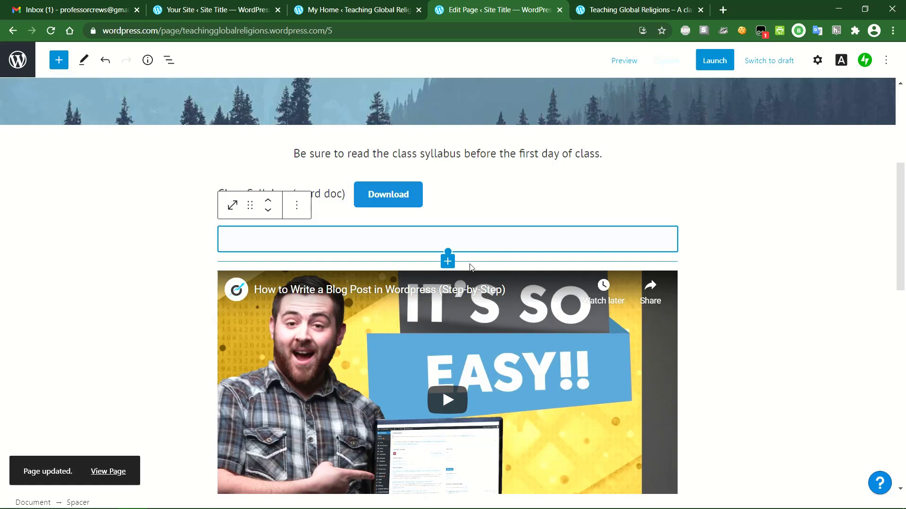
left_click(448, 261)
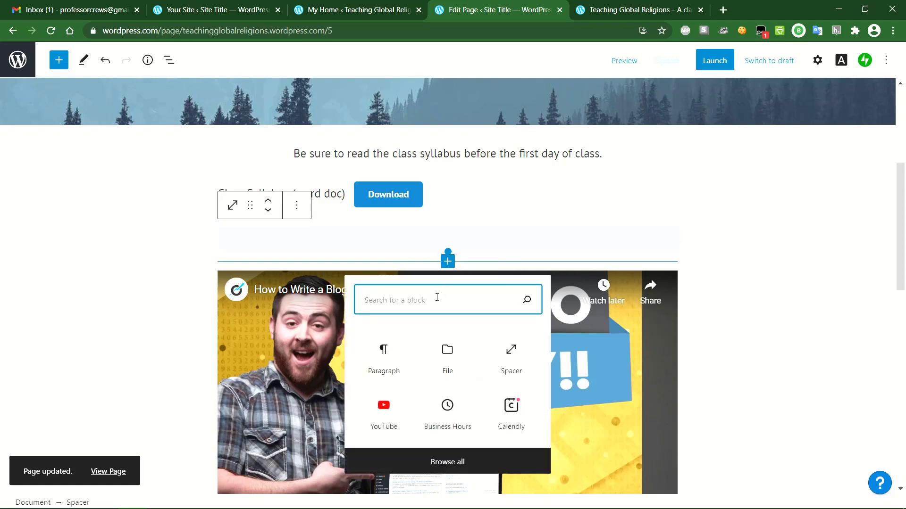
left_click(385, 366)
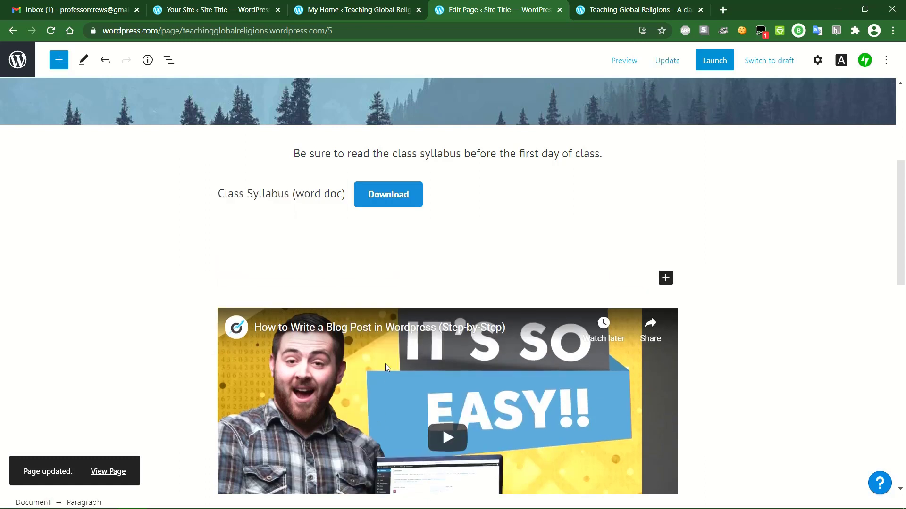
type("Ple")
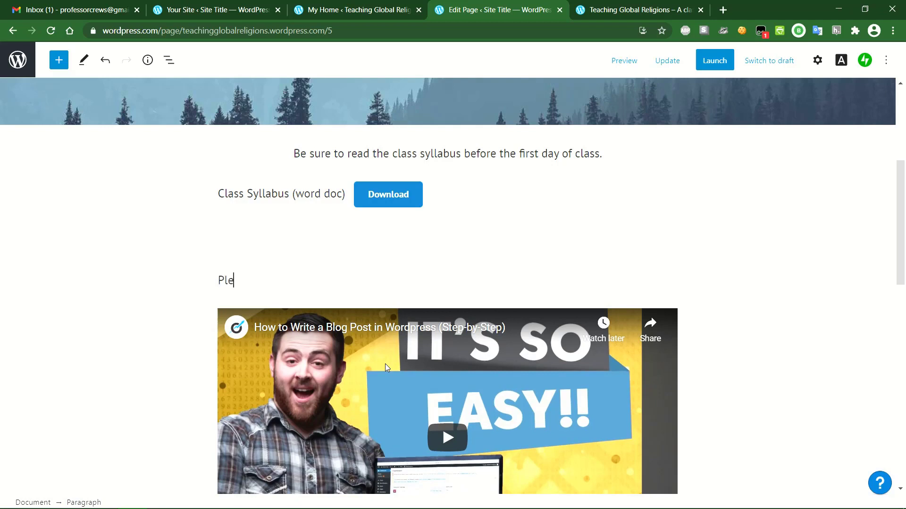
type("ase watch this short vid")
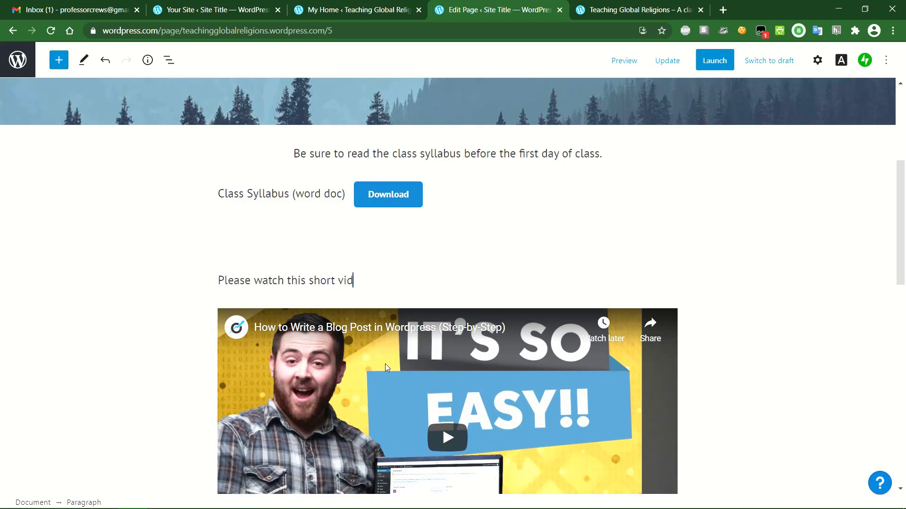
type("eo on how to create your first c")
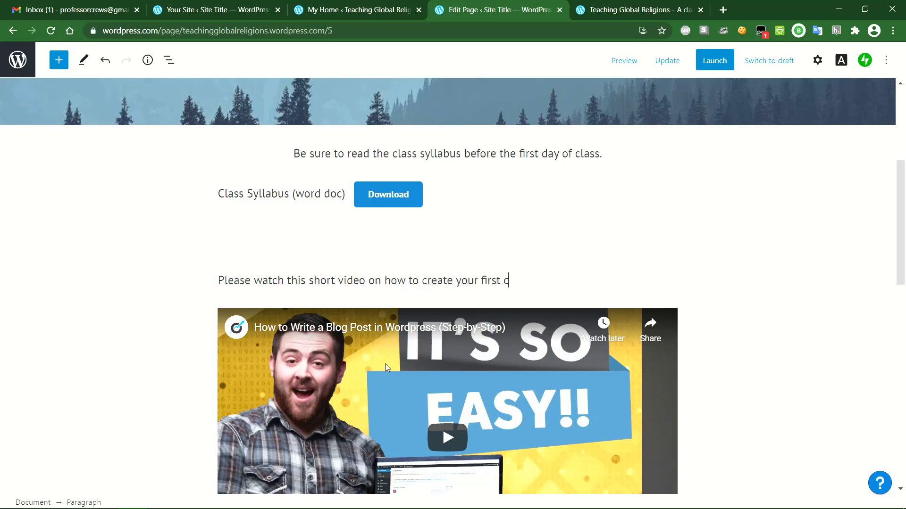
type("lass post on Wordpress")
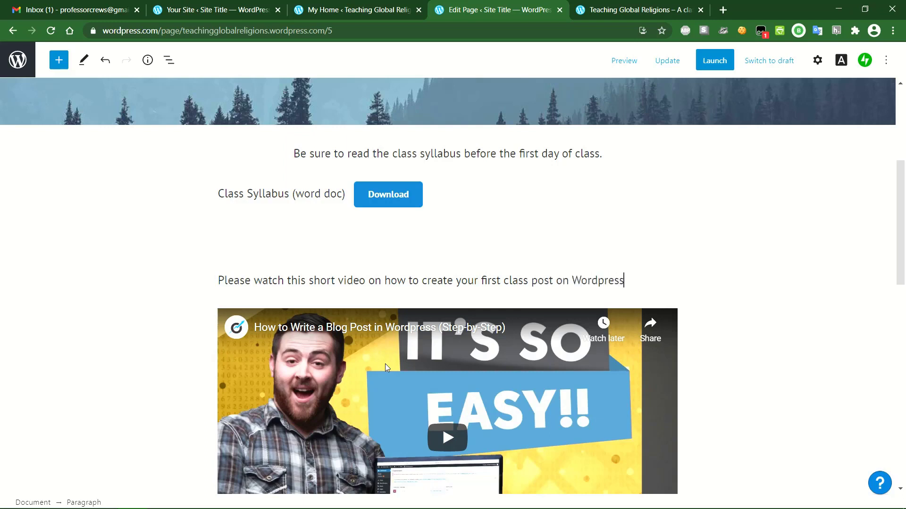
type(".")
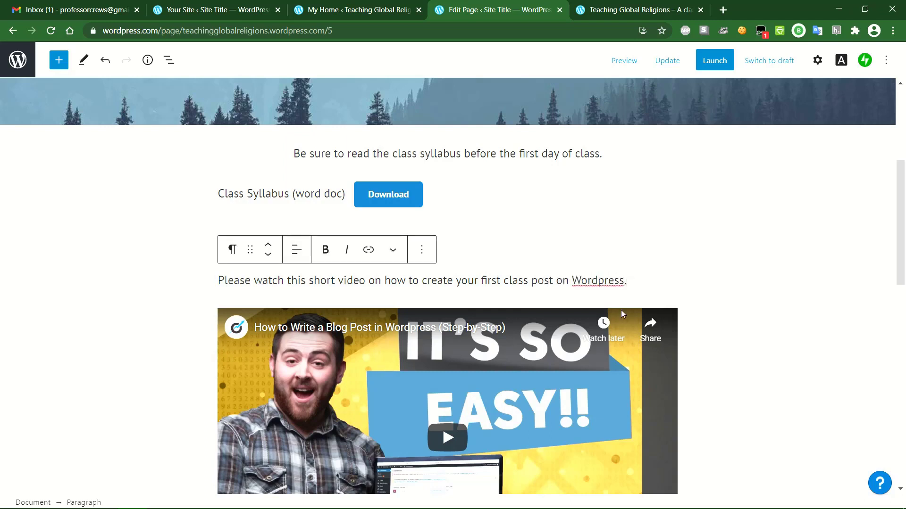
- Center-align the intro paragraph and update the page
left_click(296, 249)
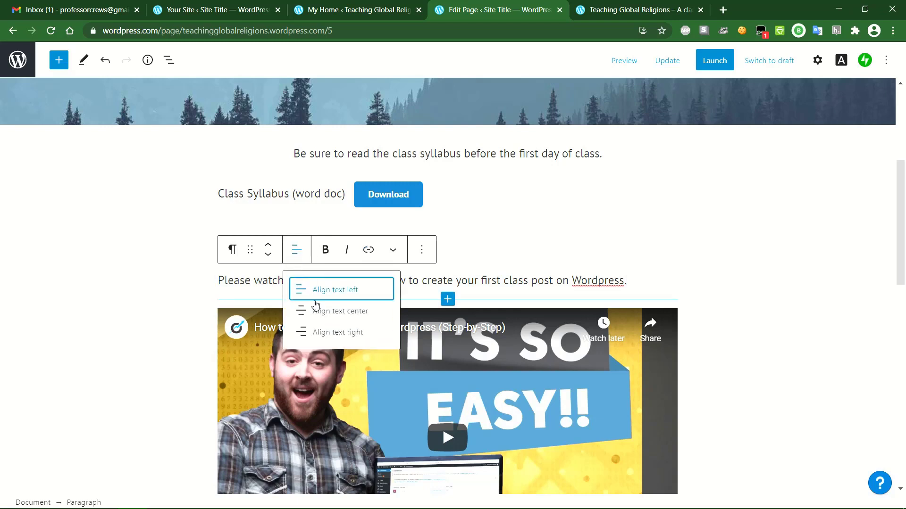
left_click(393, 310)
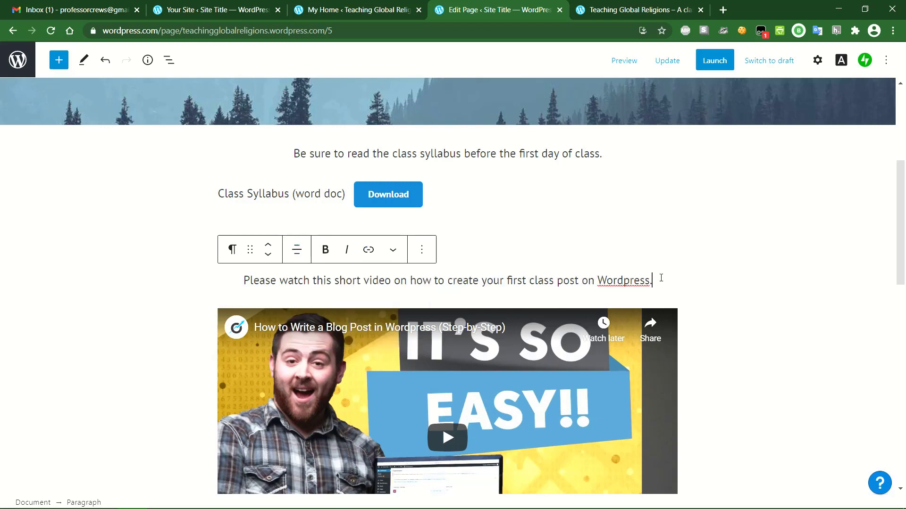
left_click(762, 318)
left_click(676, 65)
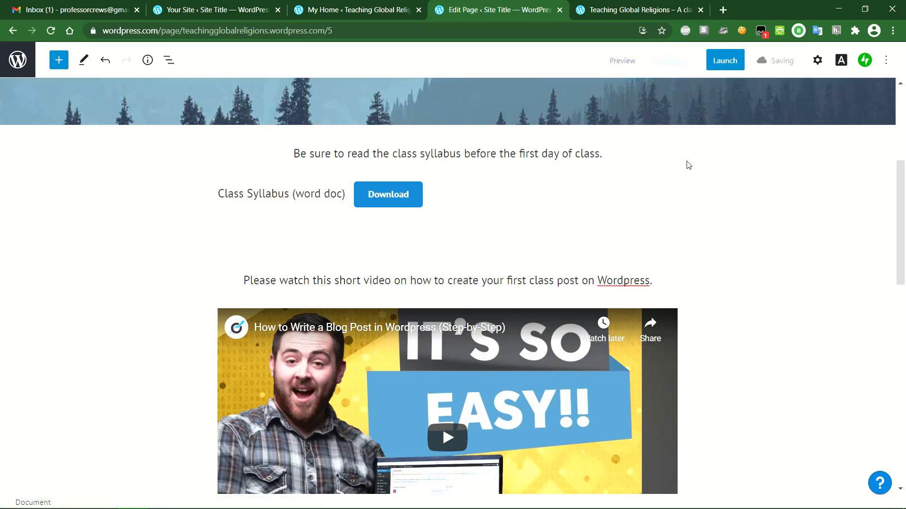
- Preview the Home page and scroll past the intro line, video and Latest from the Blog
left_click(624, 63)
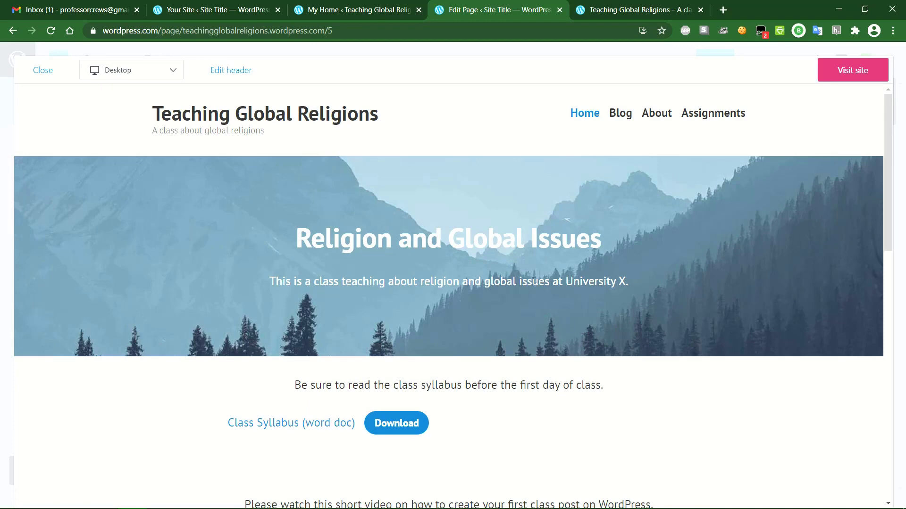
scroll(534, 282, "down", 3)
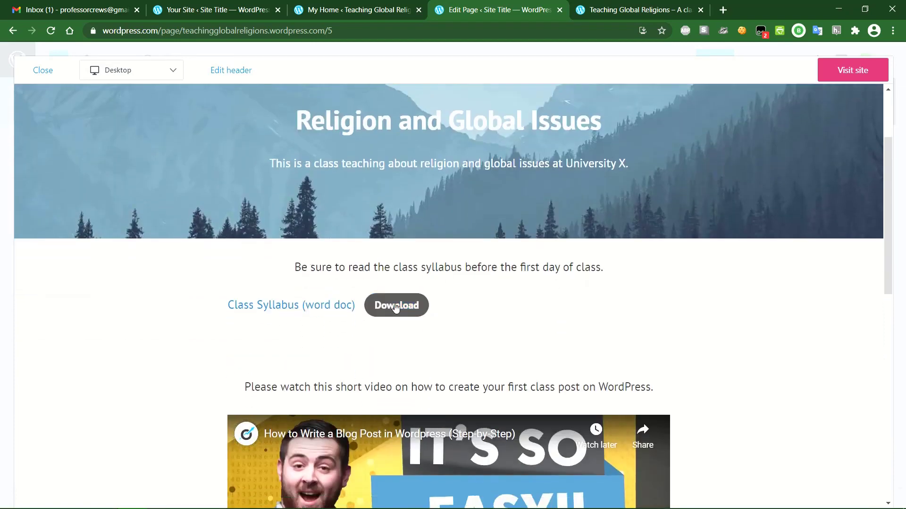
scroll(581, 269, "down", 3)
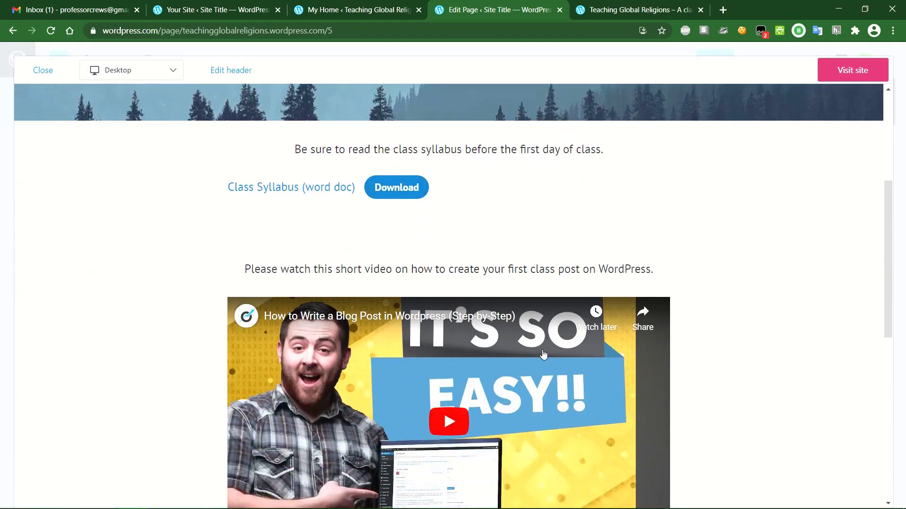
scroll(479, 331, "down", 3)
scroll(457, 309, "down", 2)
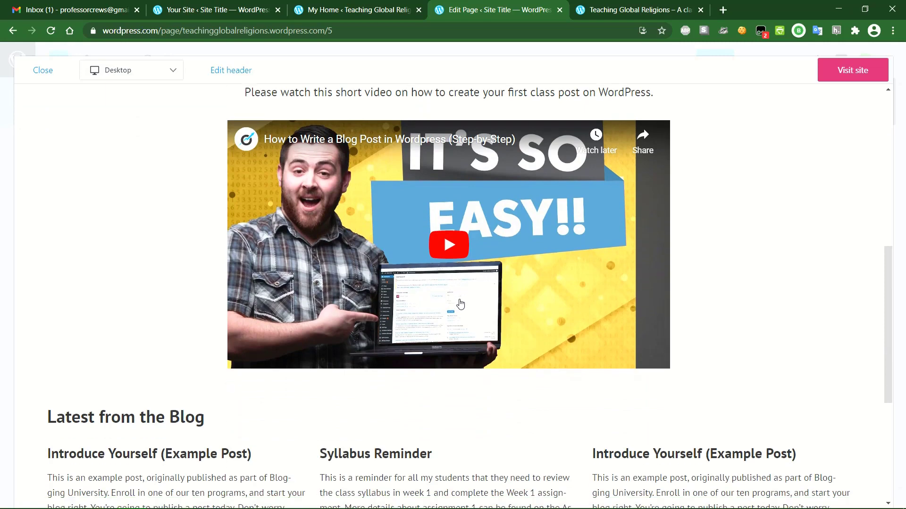
scroll(622, 297, "down", 3)
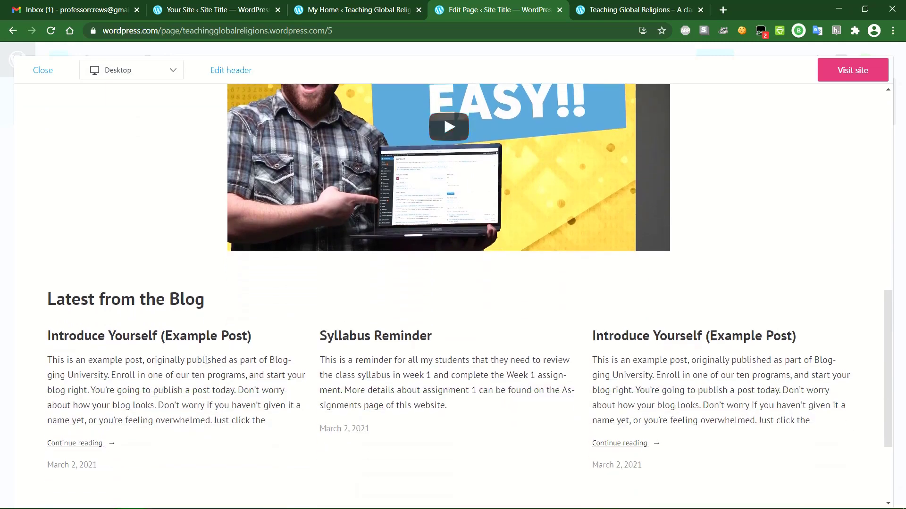
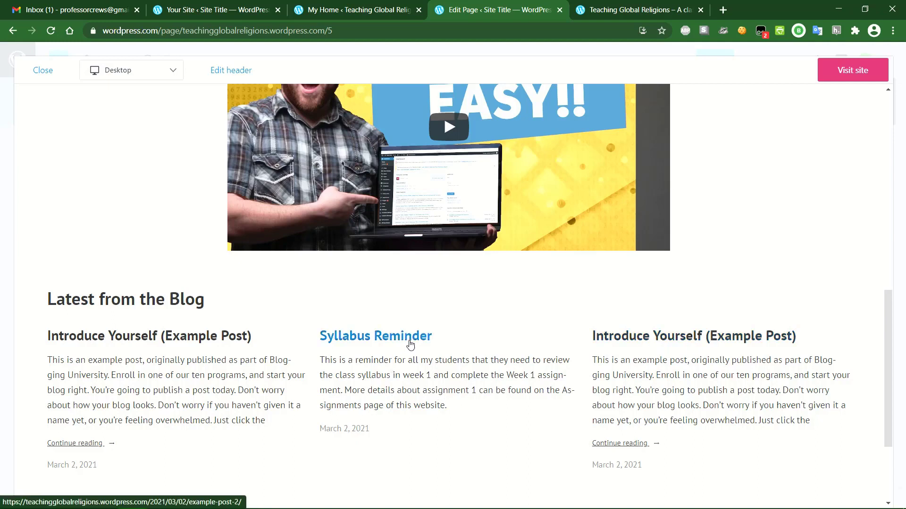
- Scroll back up the Home page preview and return to the block editor
scroll(410, 344, "up", 5)
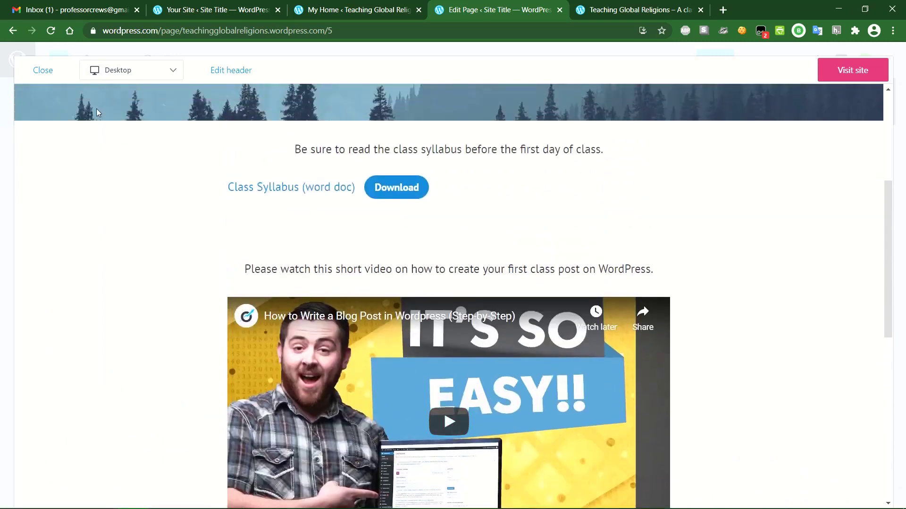
left_click(38, 71)
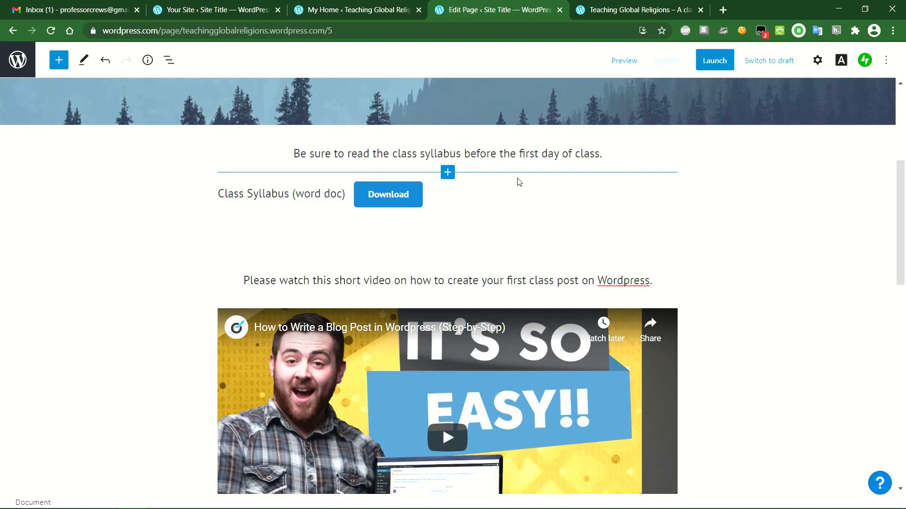
- Leave the editor via the Pages list and open the WP Admin Dashboard in a new tab
scroll(519, 182, "up", 5)
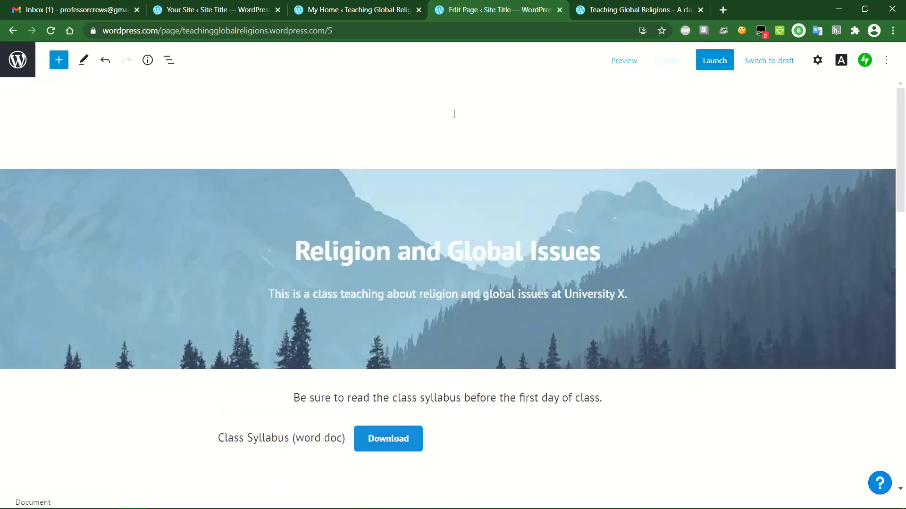
left_click(18, 59)
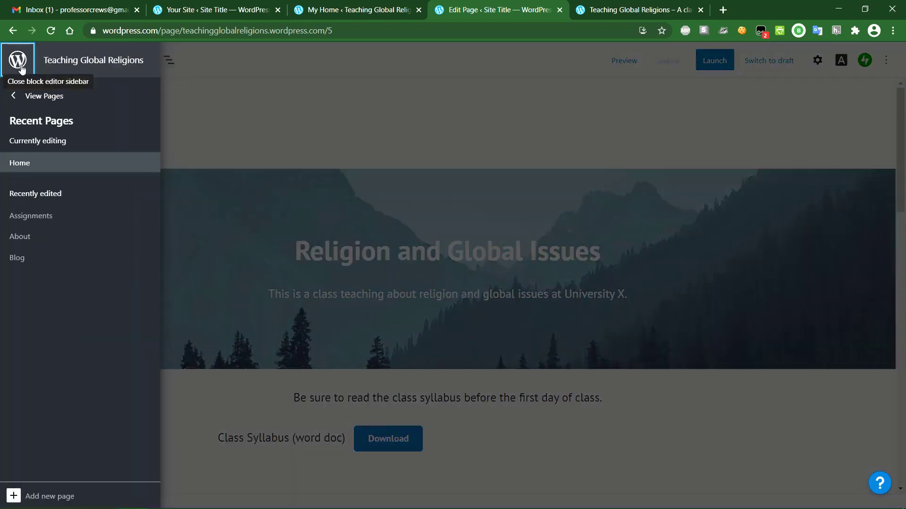
left_click(40, 97)
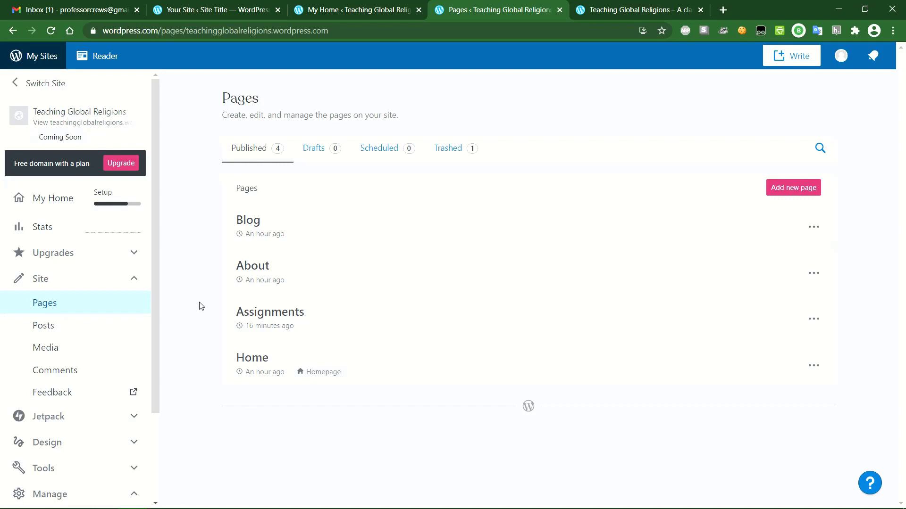
scroll(87, 406, "down", 3)
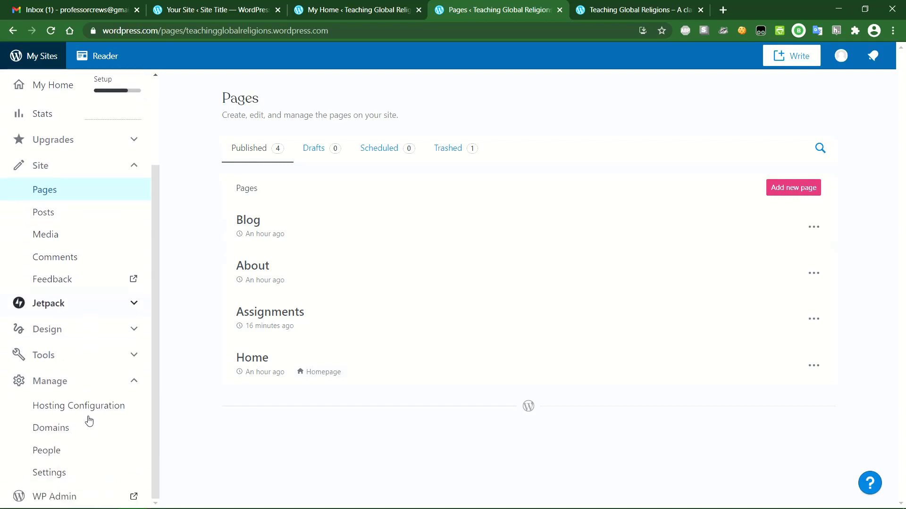
left_click(66, 498)
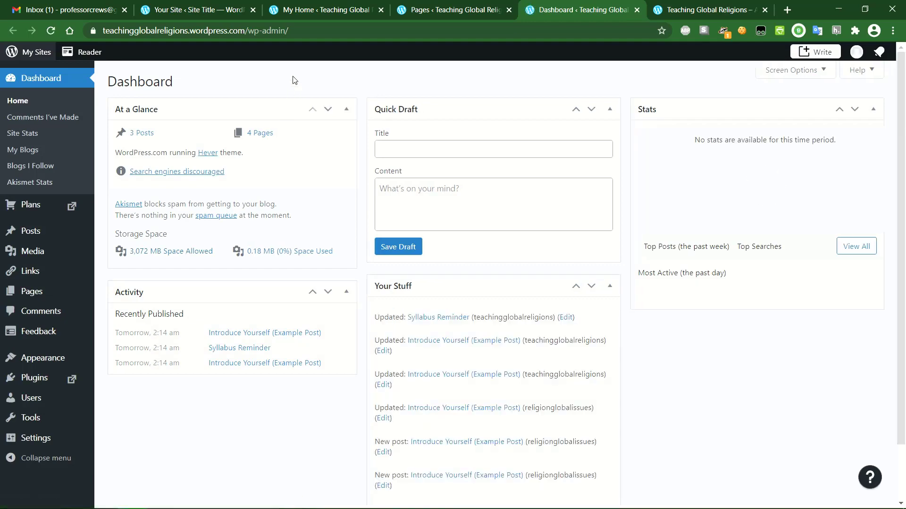
- Load the home page without the ?preview_id parameter and scroll through its menu and blog feed
left_click(721, 9)
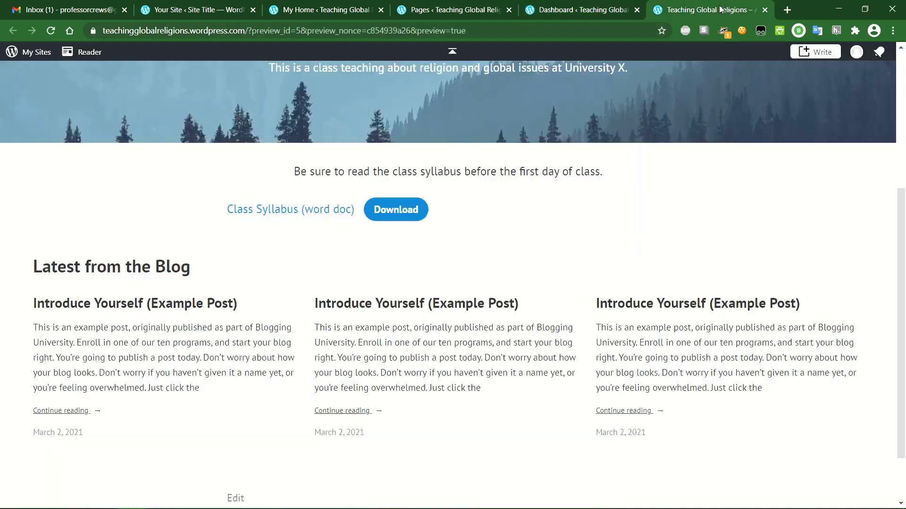
scroll(715, 200, "up", 5)
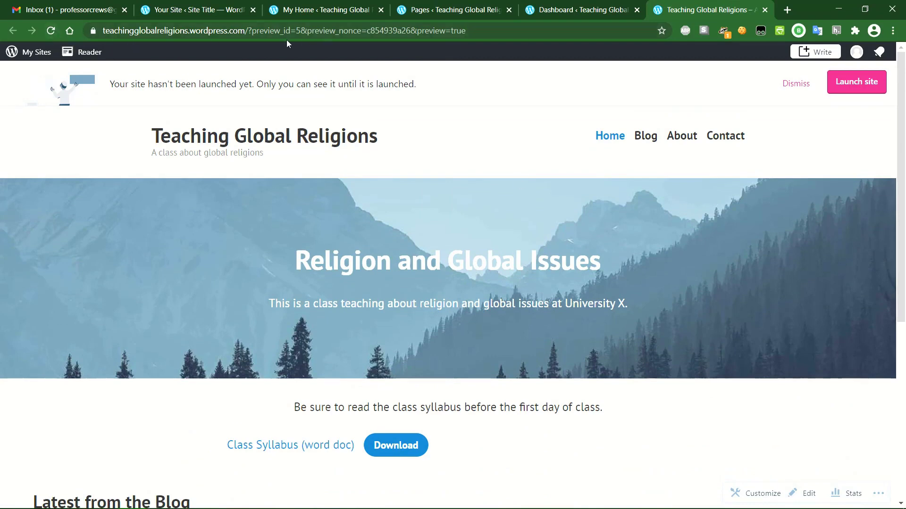
left_click_drag(250, 30, 507, 31)
key("BackSpace")
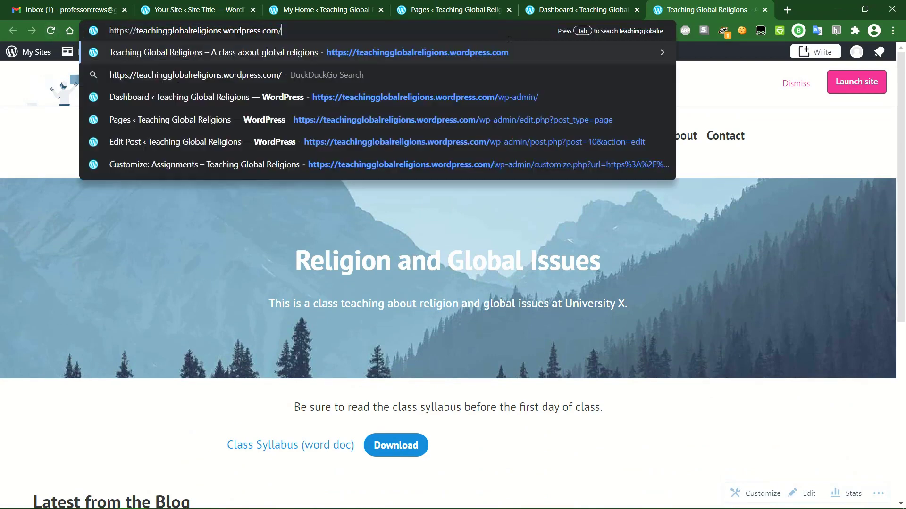
key("Return")
scroll(422, 156, "down", 4)
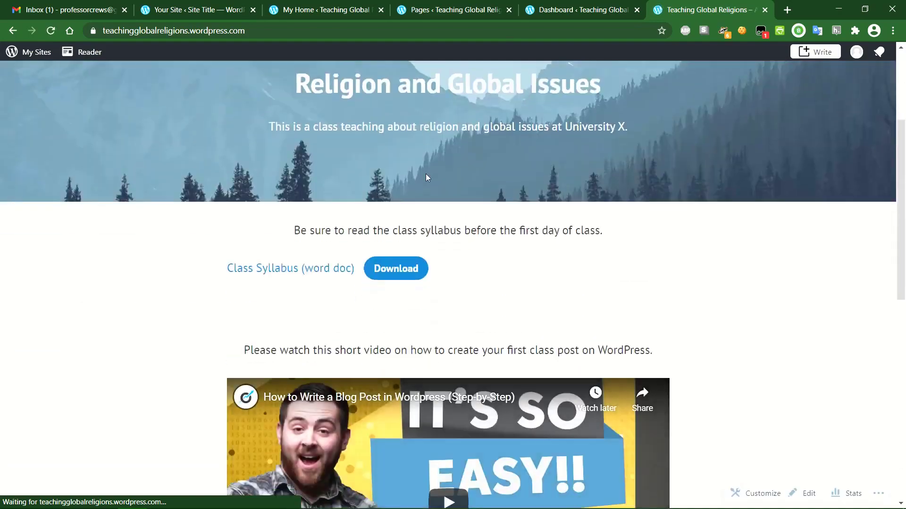
scroll(457, 275, "down", 8)
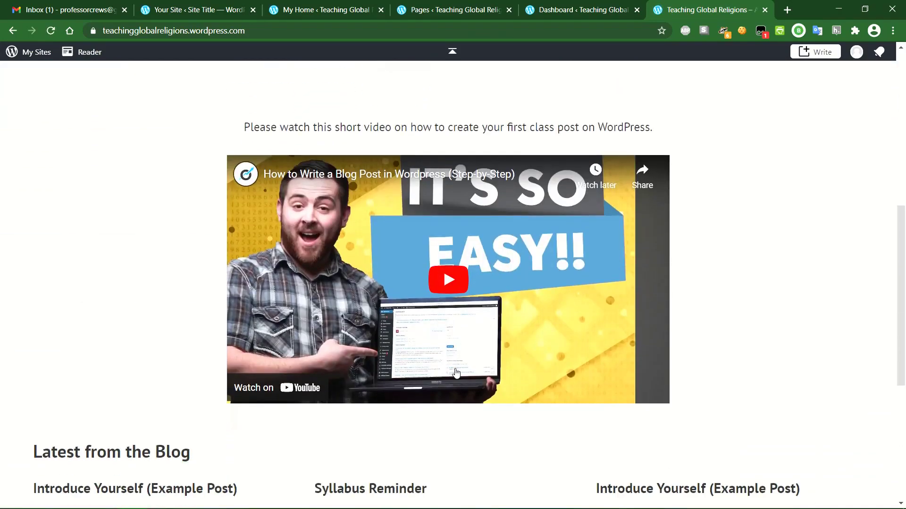
scroll(456, 373, "down", 2)
scroll(455, 374, "up", 15)
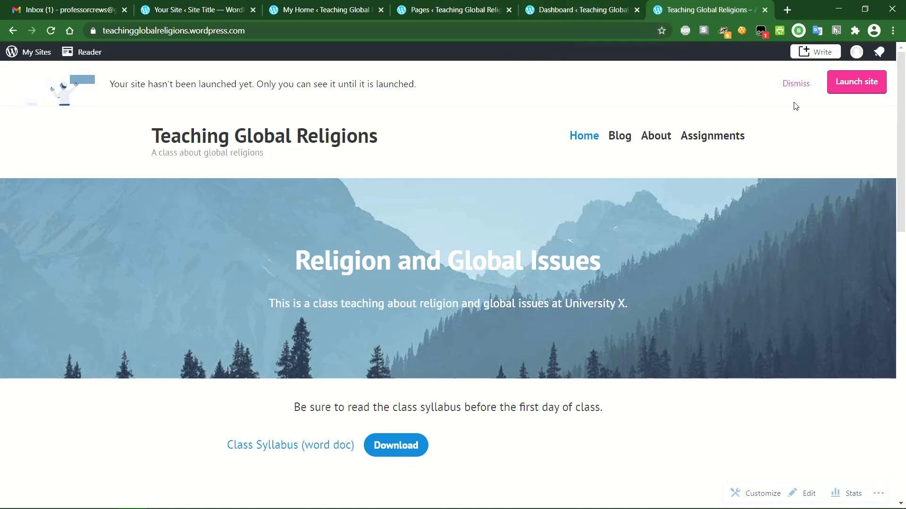
- Close the stale duplicate My Home tab and bring up the older Your Site preview tab
left_click(570, 8)
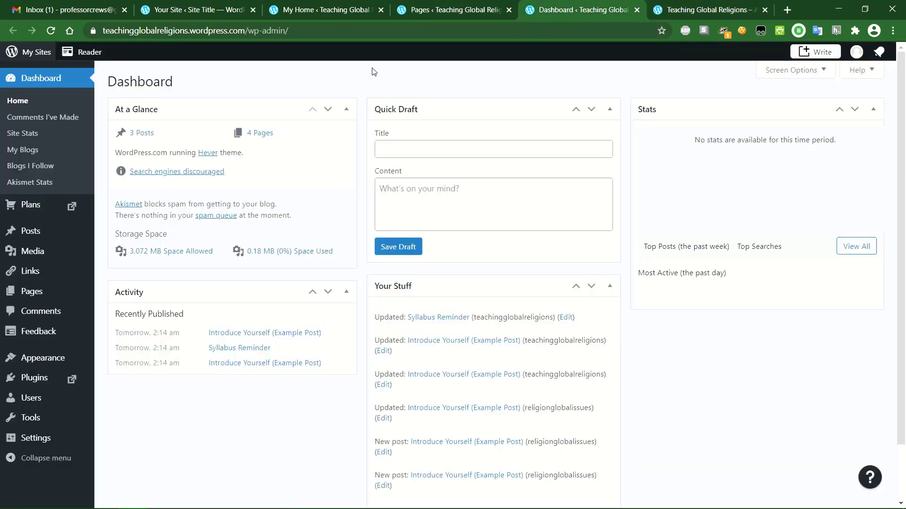
left_click(454, 10)
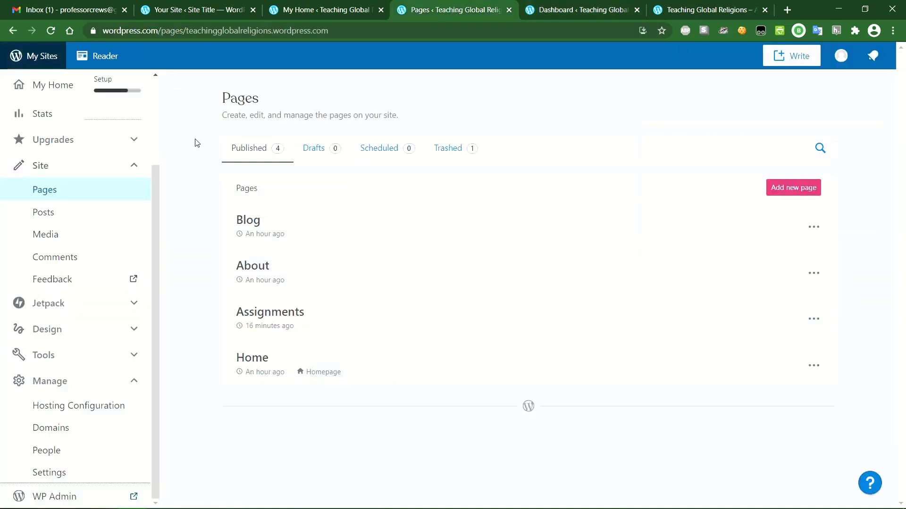
left_click(47, 85)
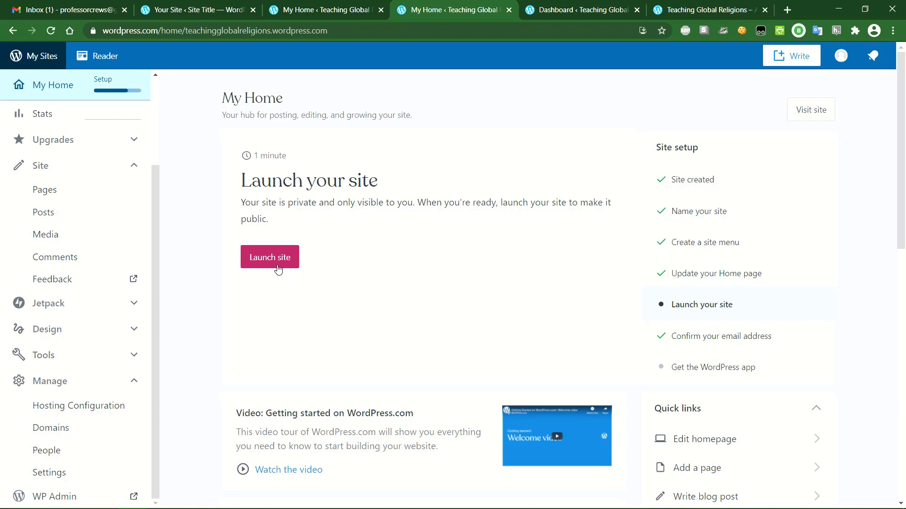
left_click(324, 5)
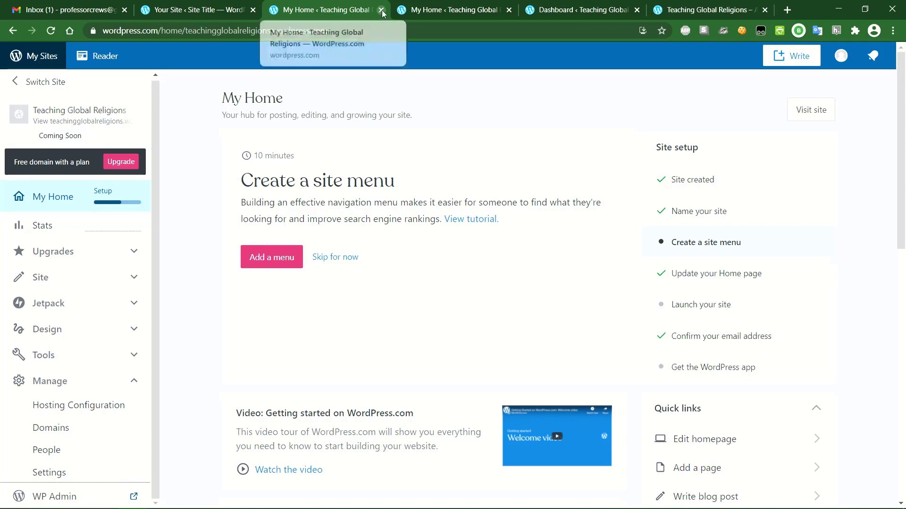
middle_click(309, 14)
left_click(200, 12)
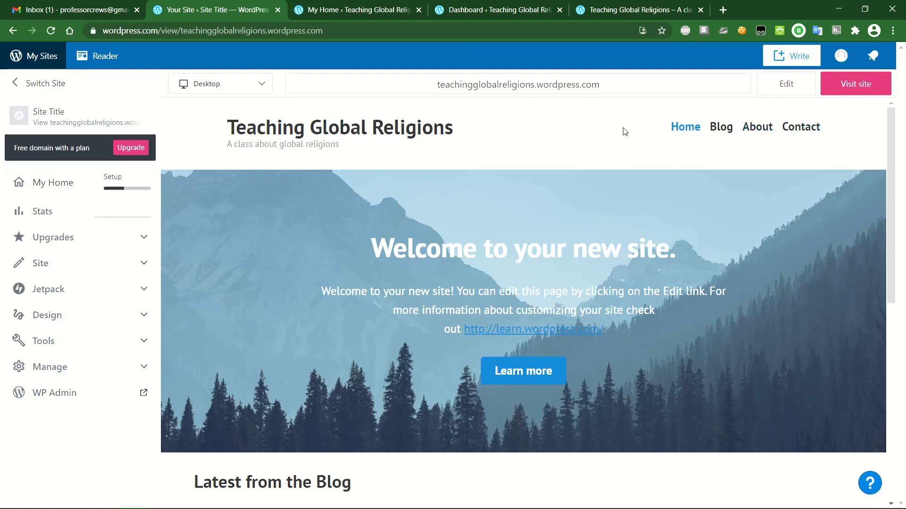
- Reload the stale site preview, then return to the WP Admin Dashboard showing 3 posts and 4 pages
left_click(51, 30)
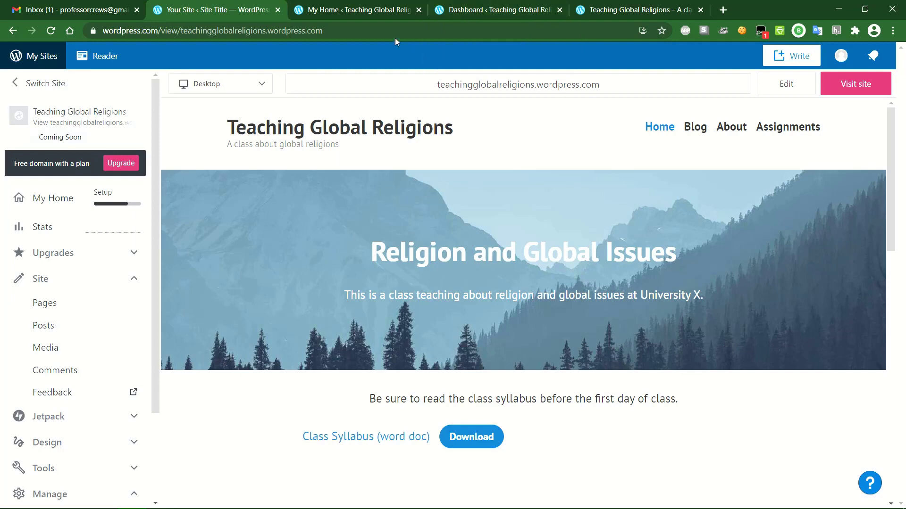
left_click(365, 11)
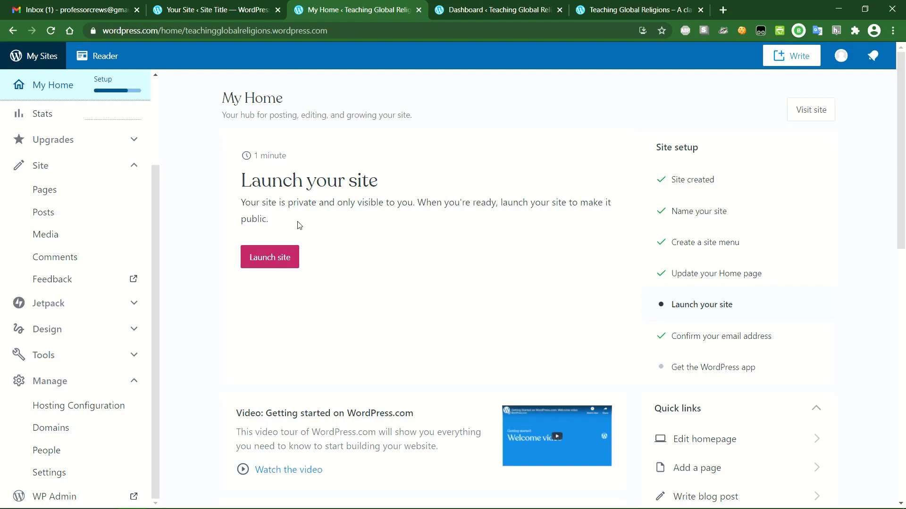
left_click(471, 14)
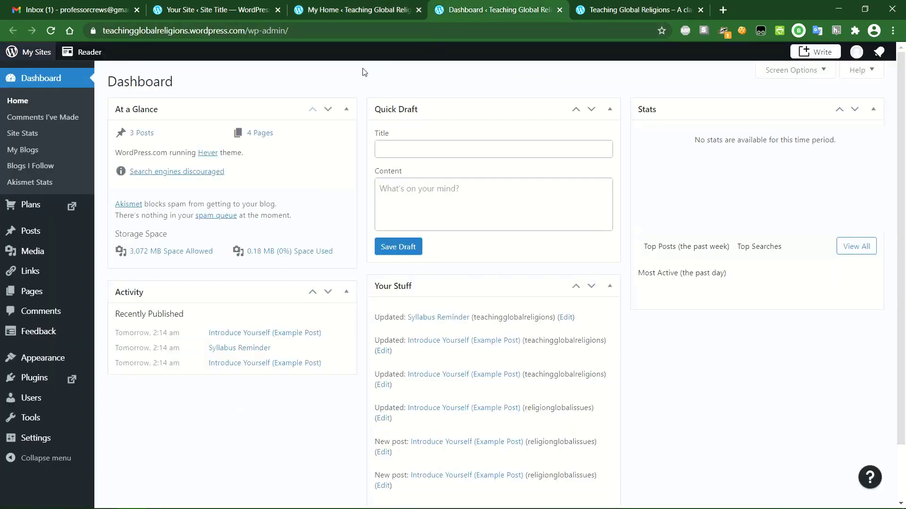
- Open the third example post and retitle it 'Assignment #1'
left_click(108, 236)
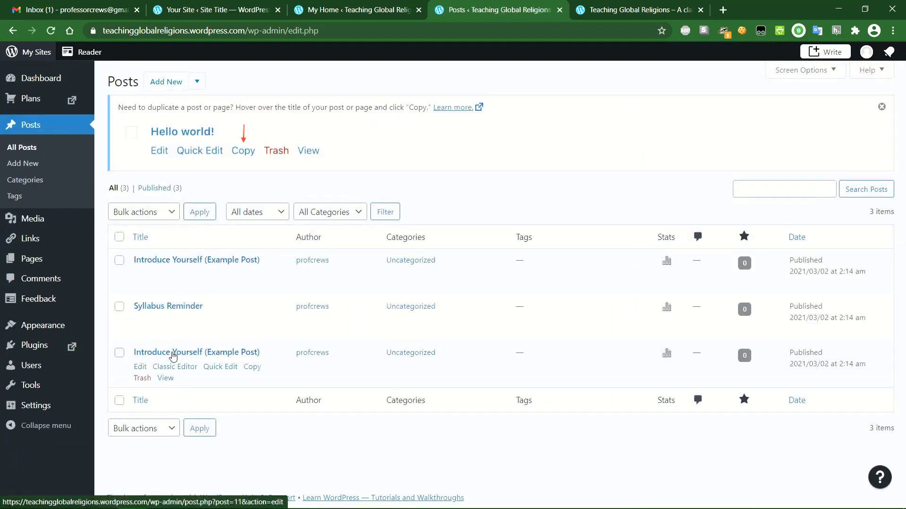
left_click(140, 368)
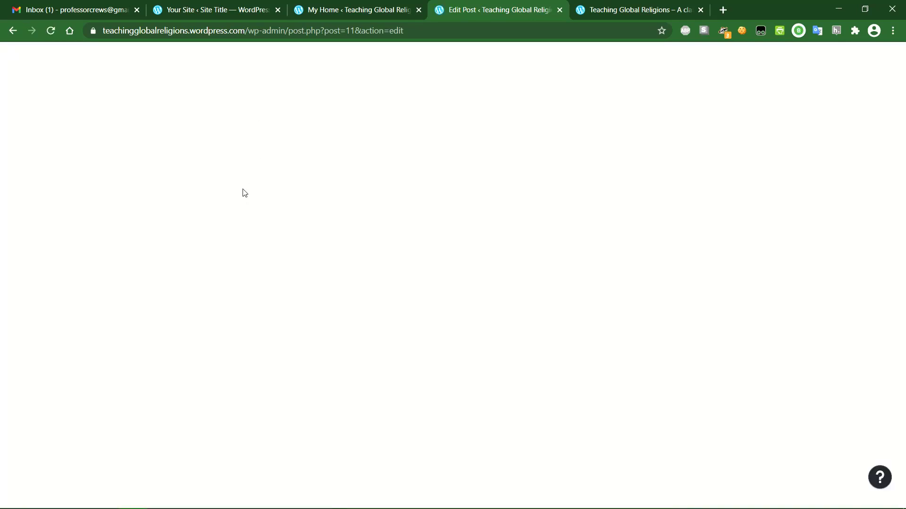
triple_click(331, 135)
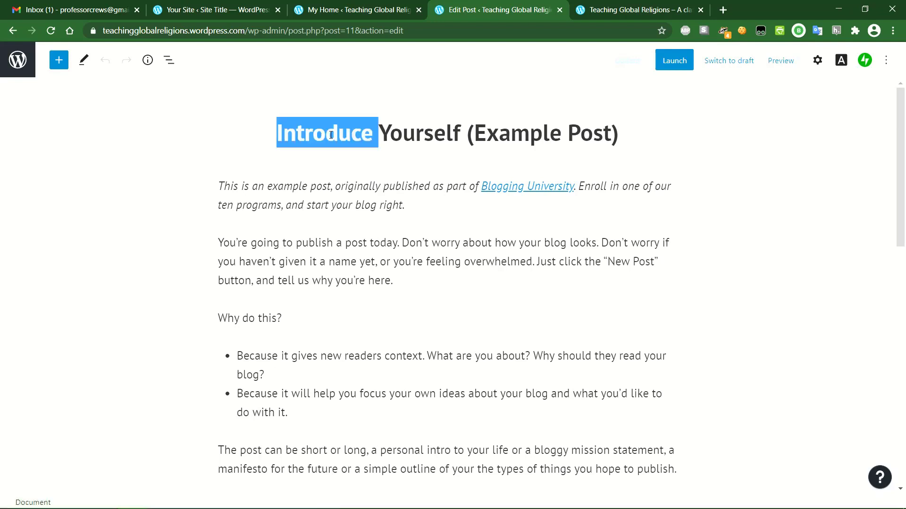
type("Assignment @")
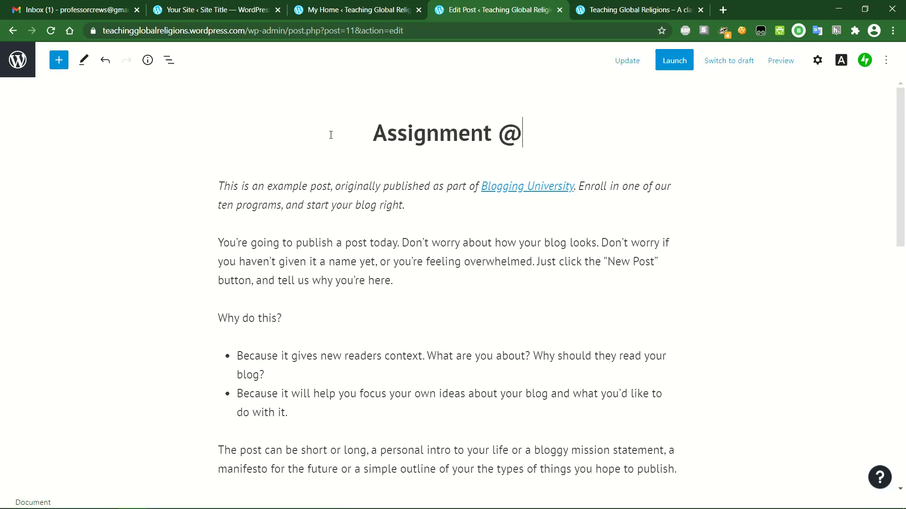
key("BackSpace")
type("#1")
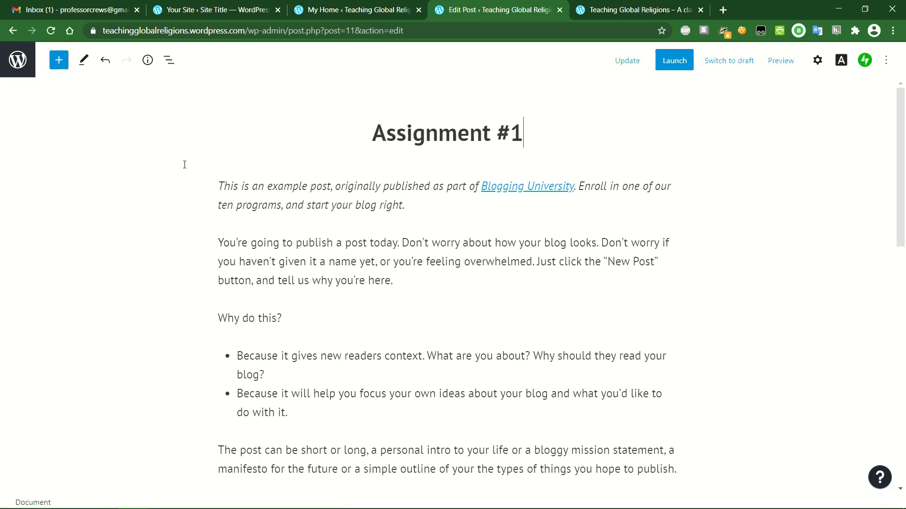
- Delete all the example body paragraphs from the post
left_click_drag(221, 185, 366, 325)
left_click(366, 326)
scroll(366, 324, "down", 10)
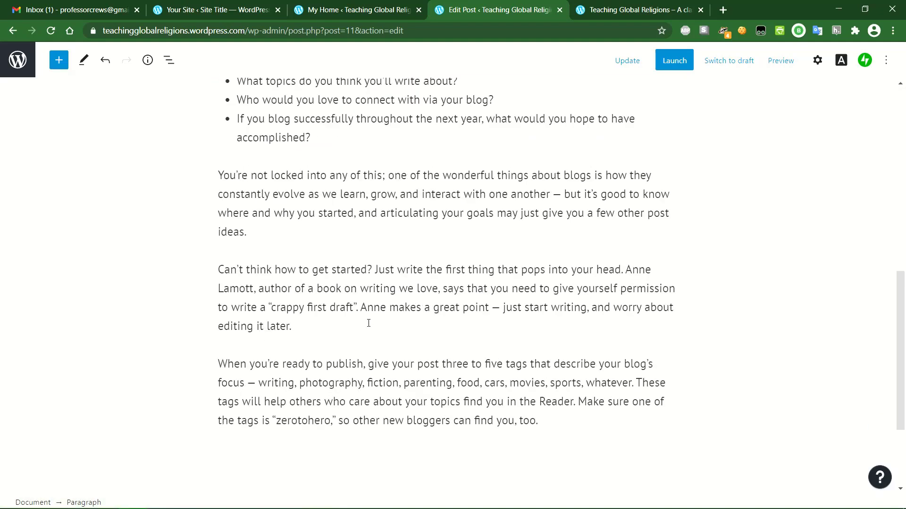
left_click(542, 282, "shift")
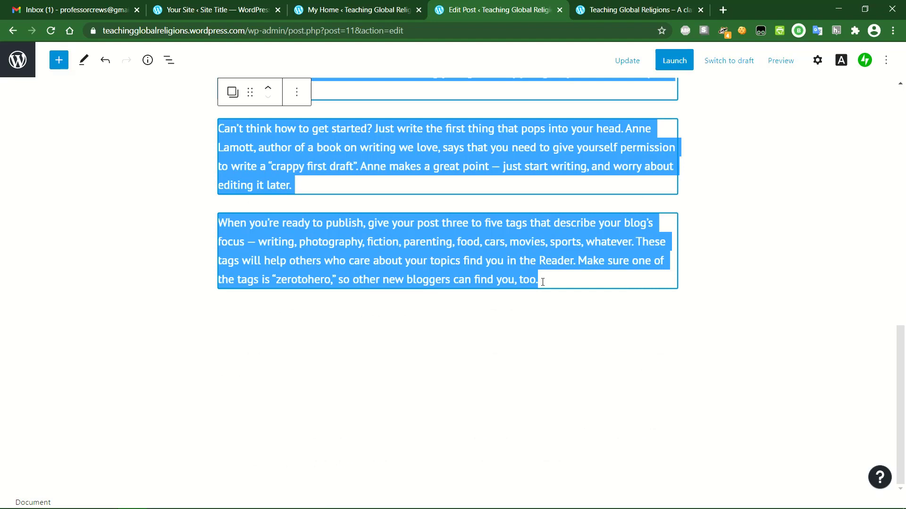
key("BackSpace")
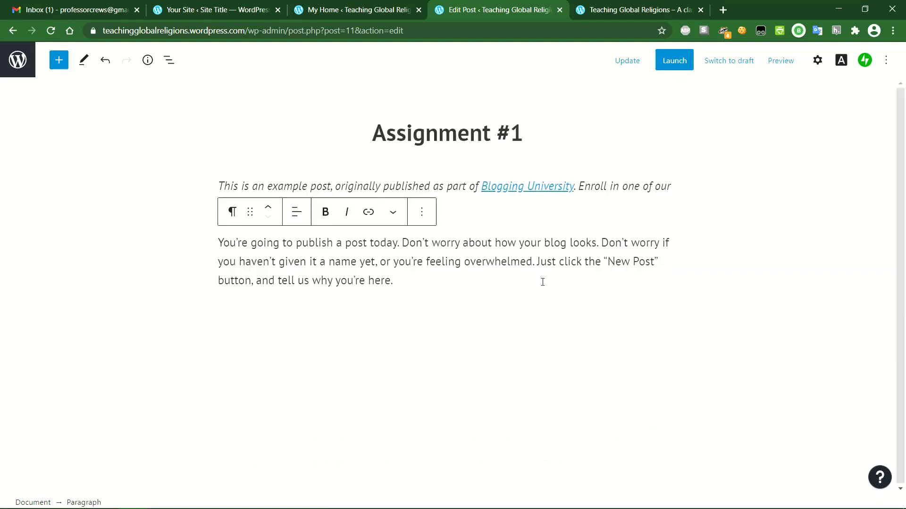
left_click_drag(403, 283, 210, 193)
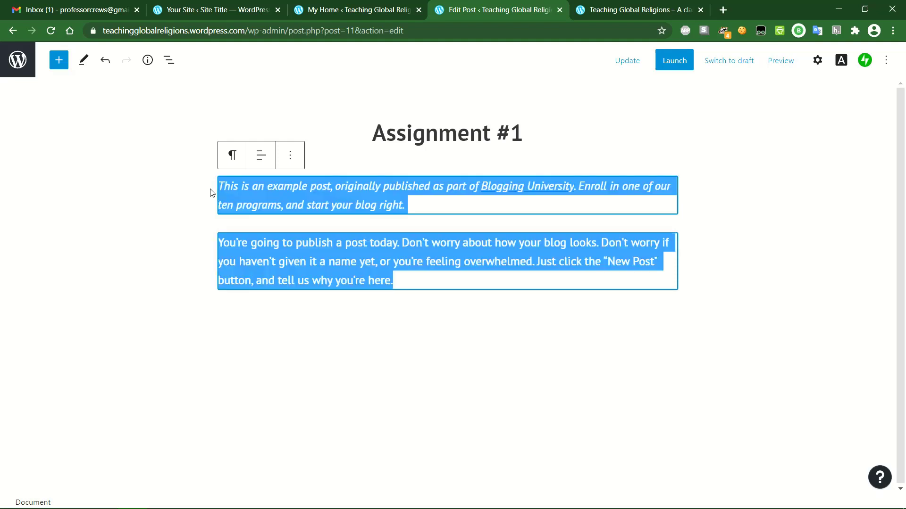
key("BackSpace")
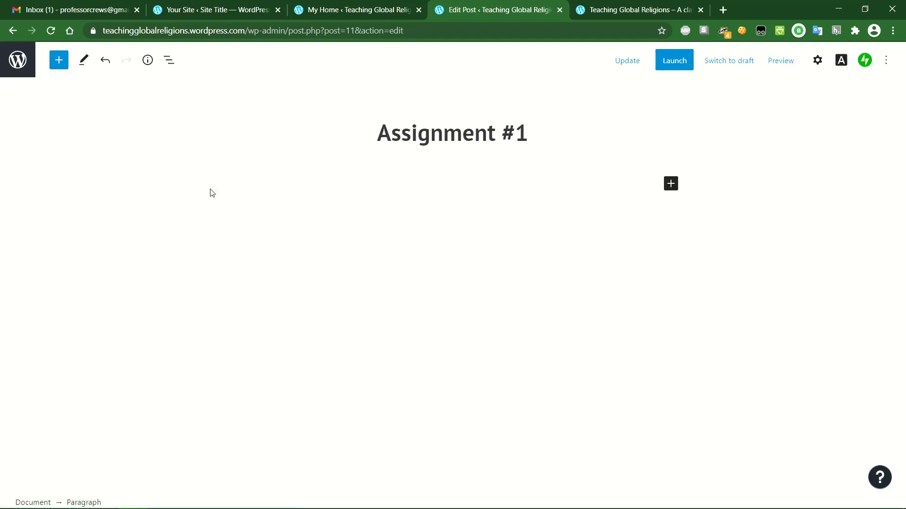
- Write two paragraphs: the introduction-post assignment, and where to find details on the Assignments page
type("Your first clas")
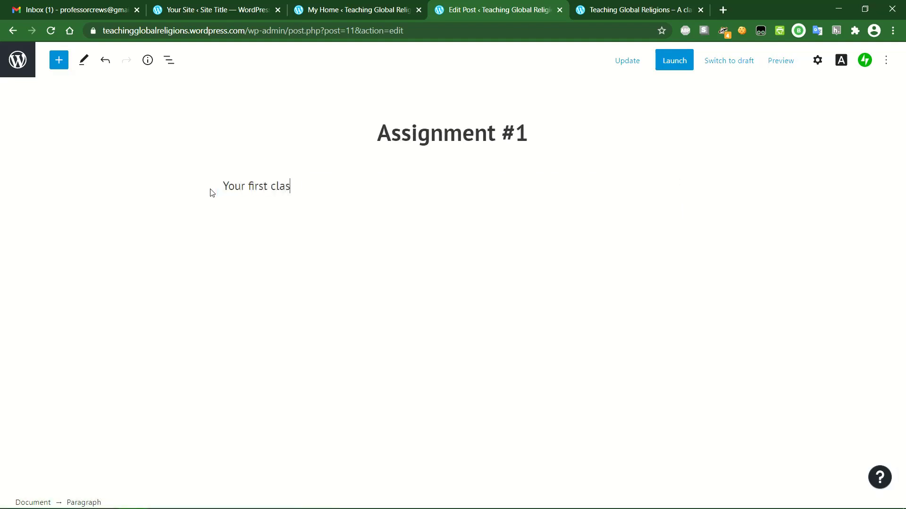
type("s assignment is to ")
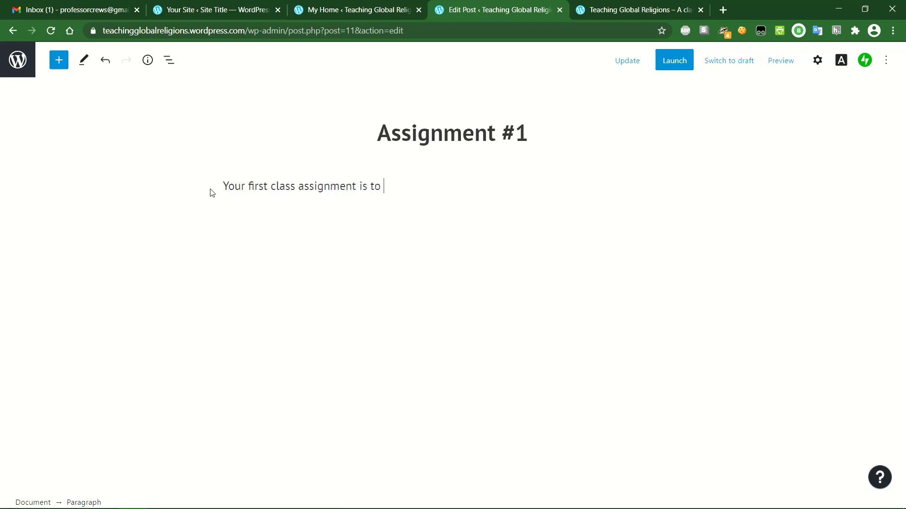
type("post your introduction ")
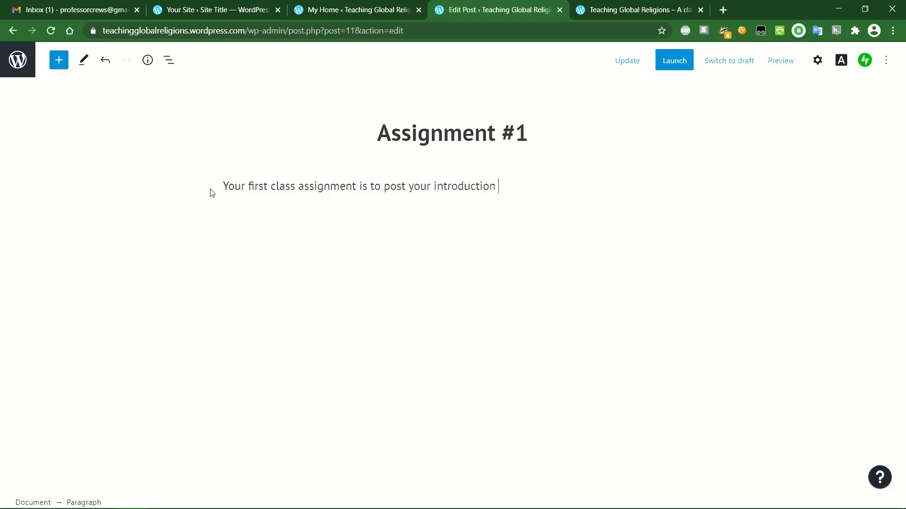
type("blog post on our ")
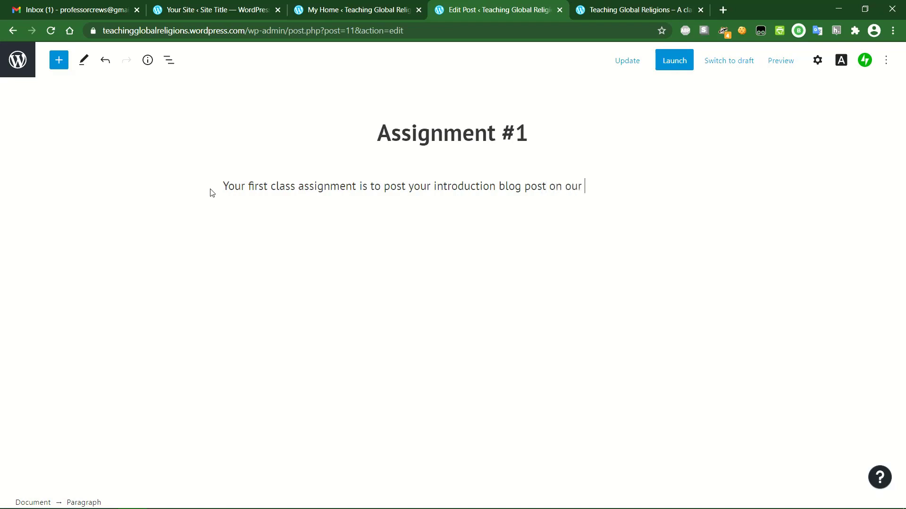
type("class website and")
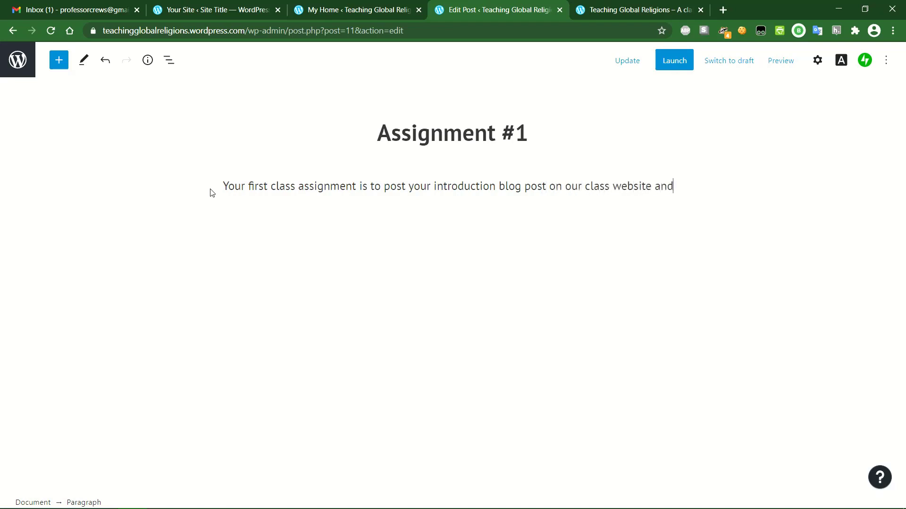
type(" to review the class sylla")
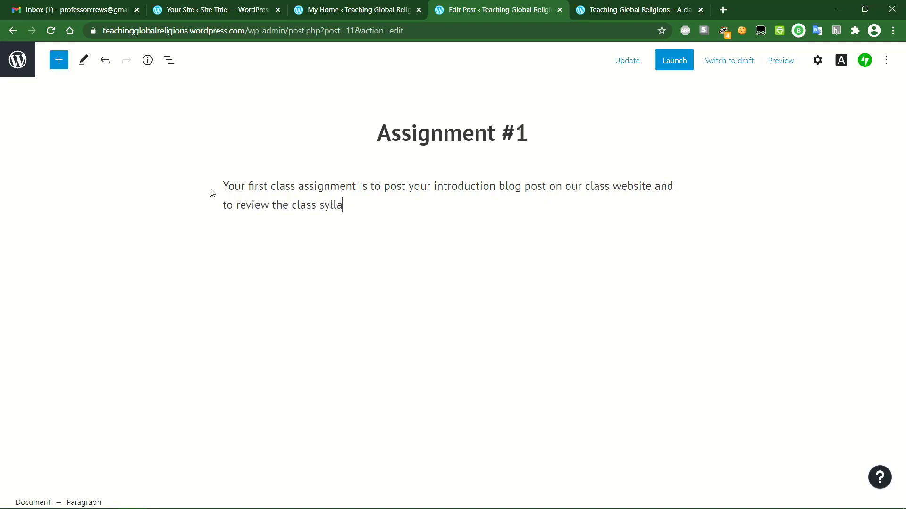
type("bus.")
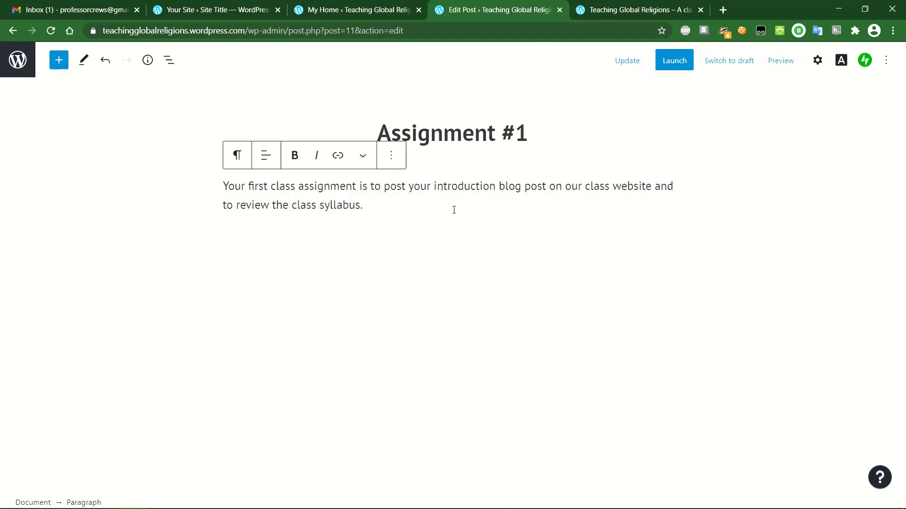
key("Return")
type("You ca")
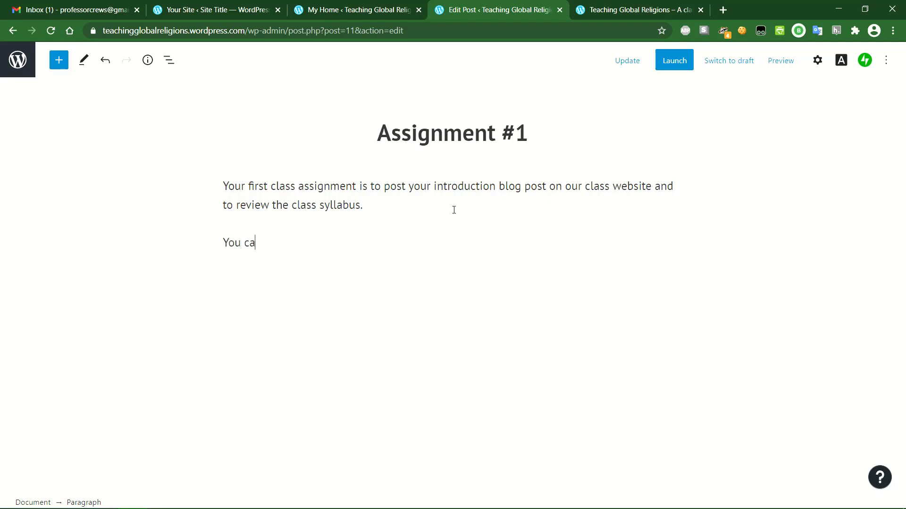
type("n find all the details about As")
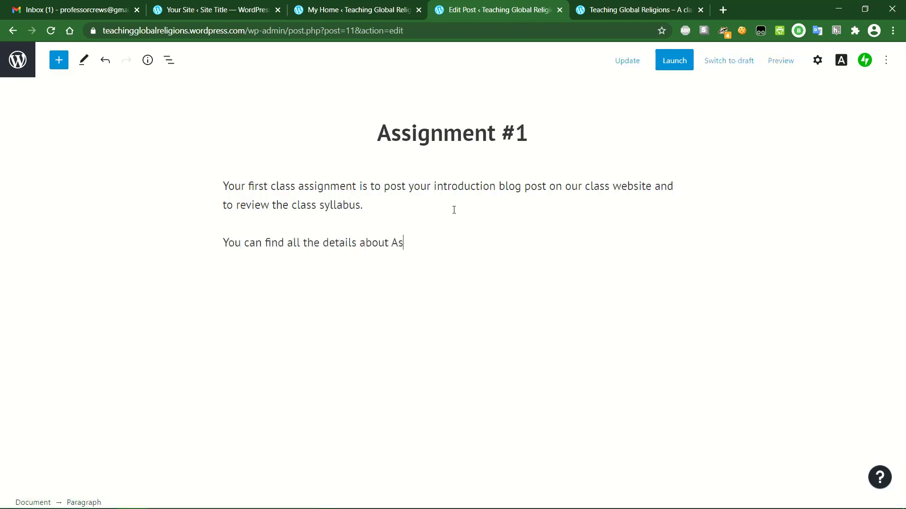
type("signment #1 on the Assign")
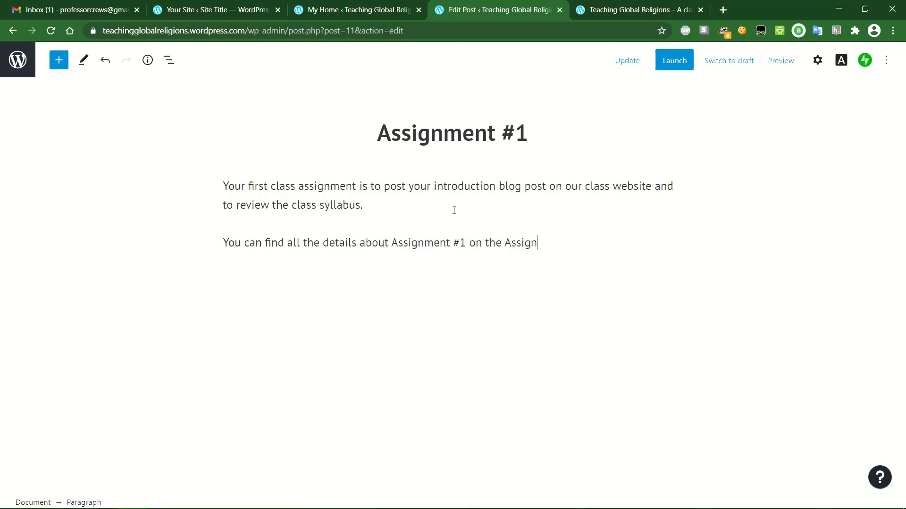
type("ments page of this website.")
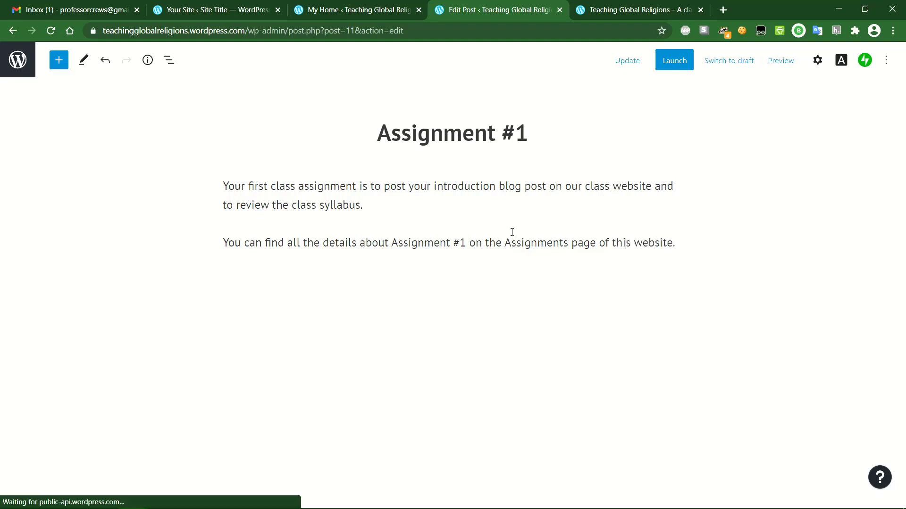
- Link the words 'Assignments page' in the second paragraph to the site's Assignments page
left_click_drag(505, 243, 598, 245)
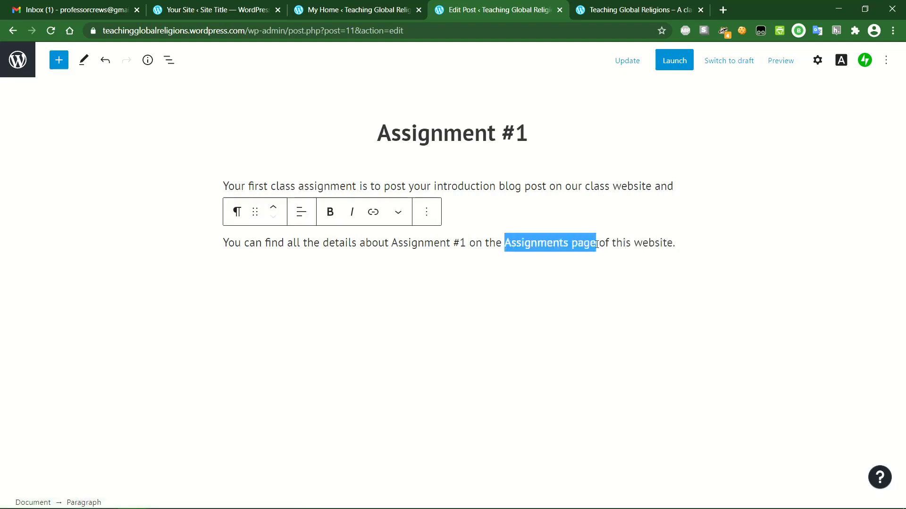
left_click(374, 213)
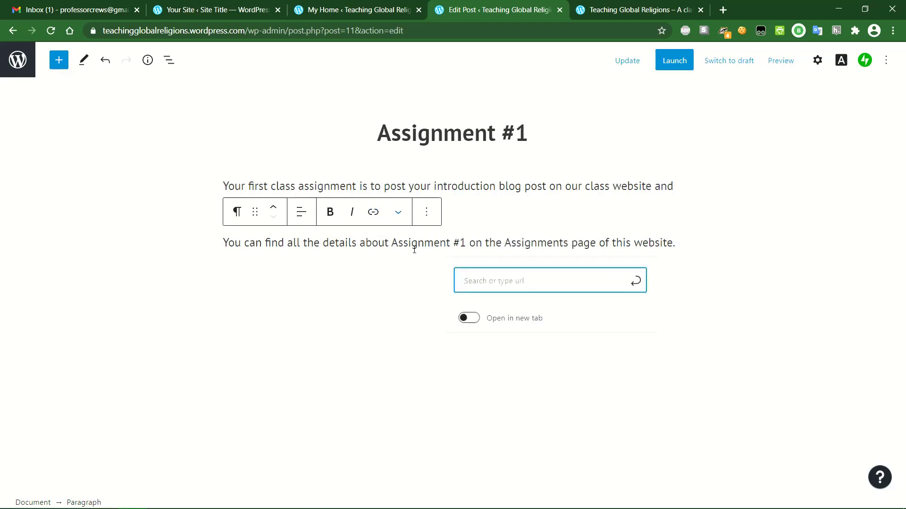
type("assign")
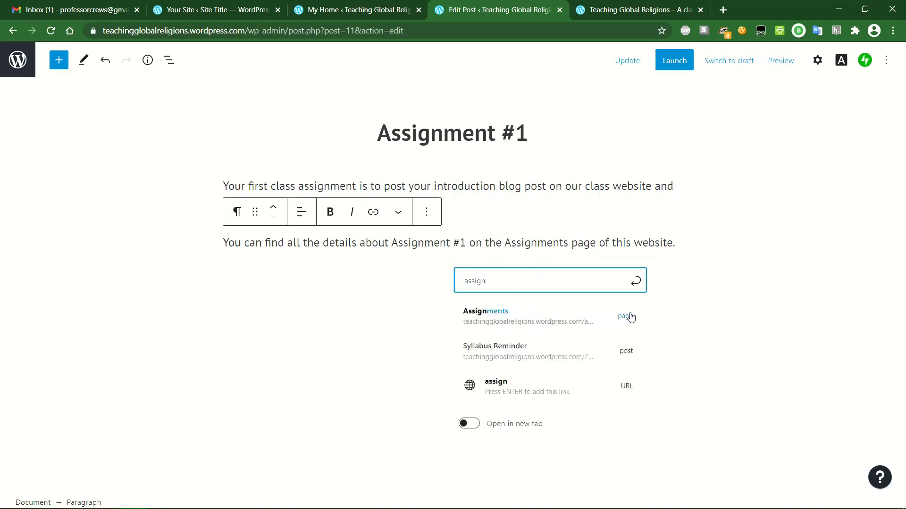
left_click(509, 322)
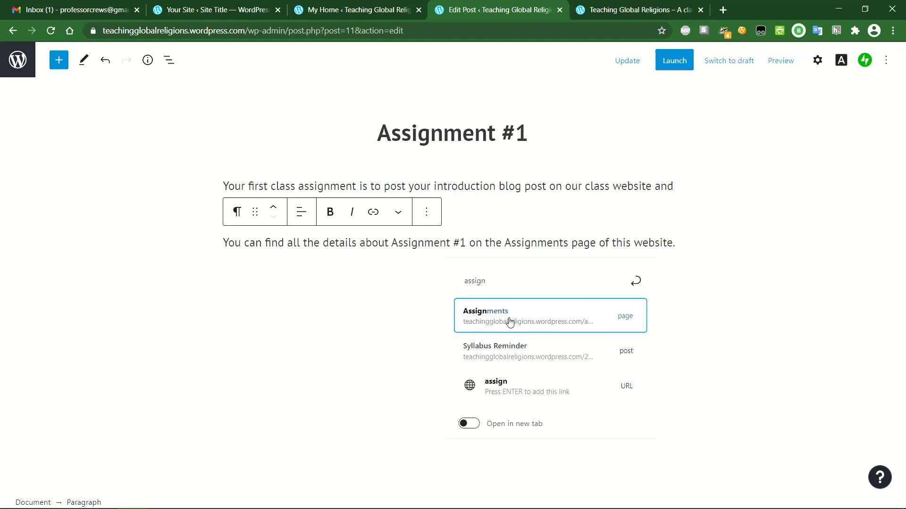
- Update the Assignment #1 post and view its published page
left_click(635, 63)
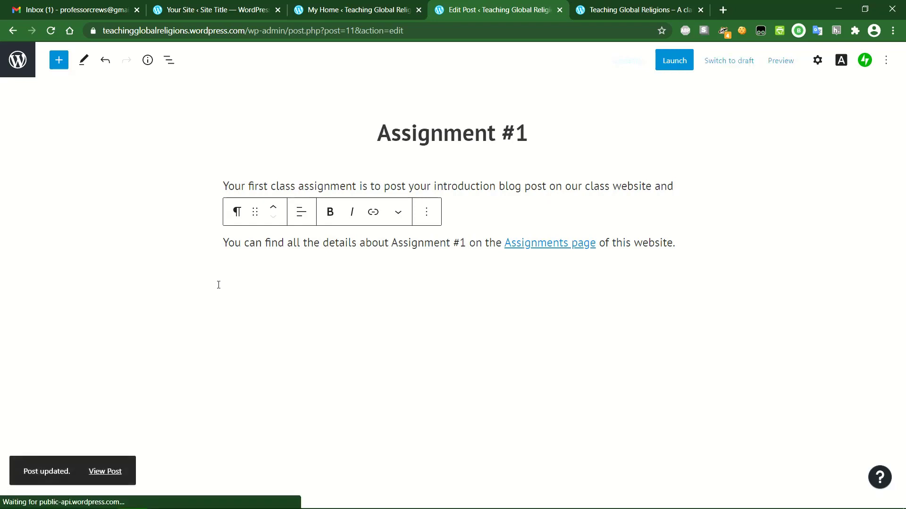
left_click(33, 502)
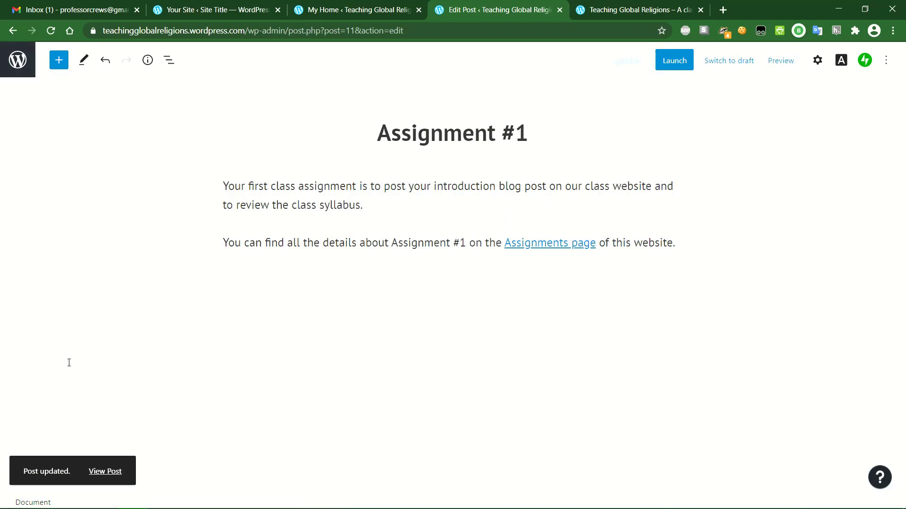
left_click(102, 470)
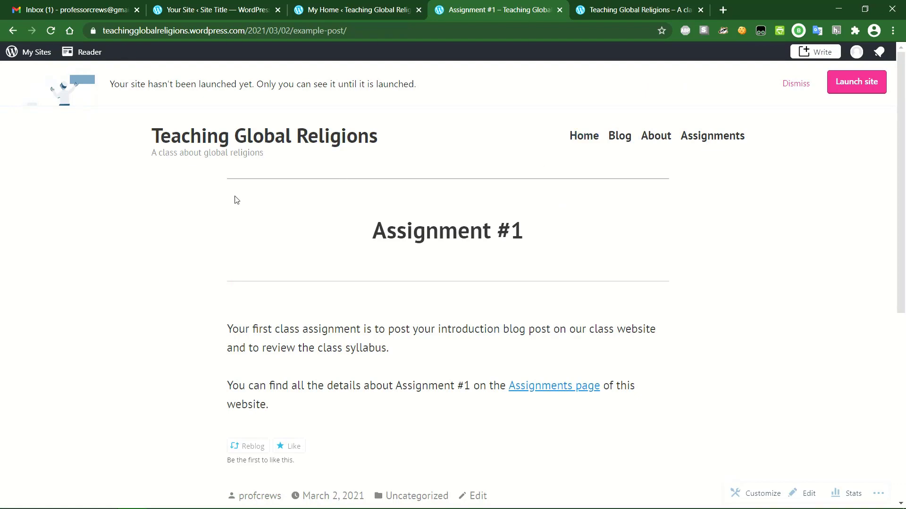
- Go to the Home page and check Assignment #1 under Latest from the Blog
left_click(588, 140)
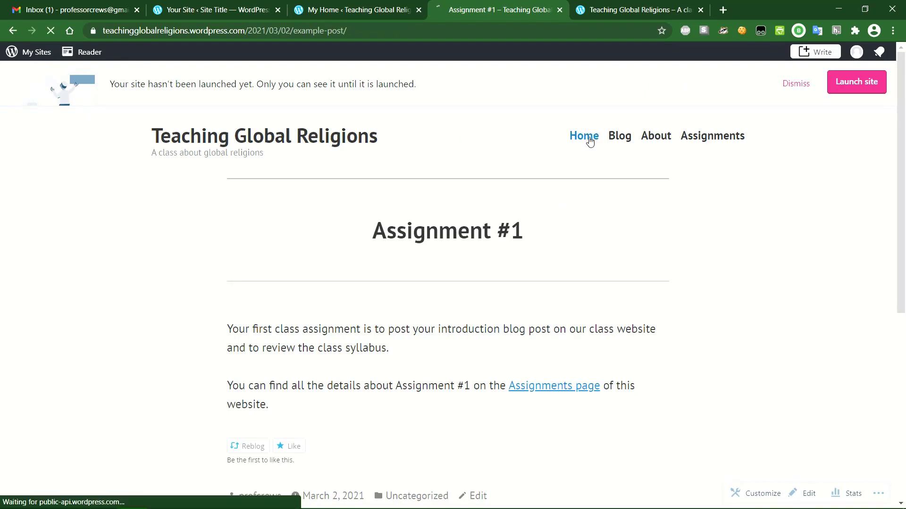
scroll(466, 148, "down", 7)
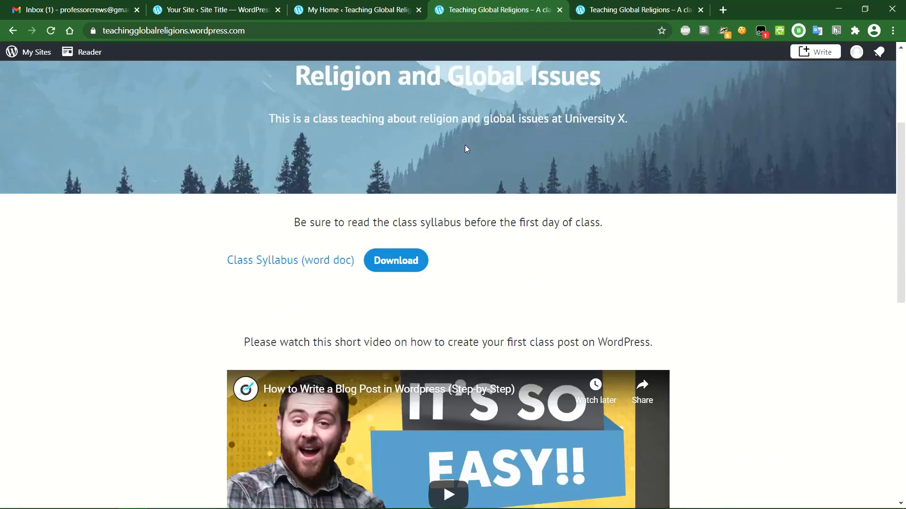
scroll(466, 149, "down", 6)
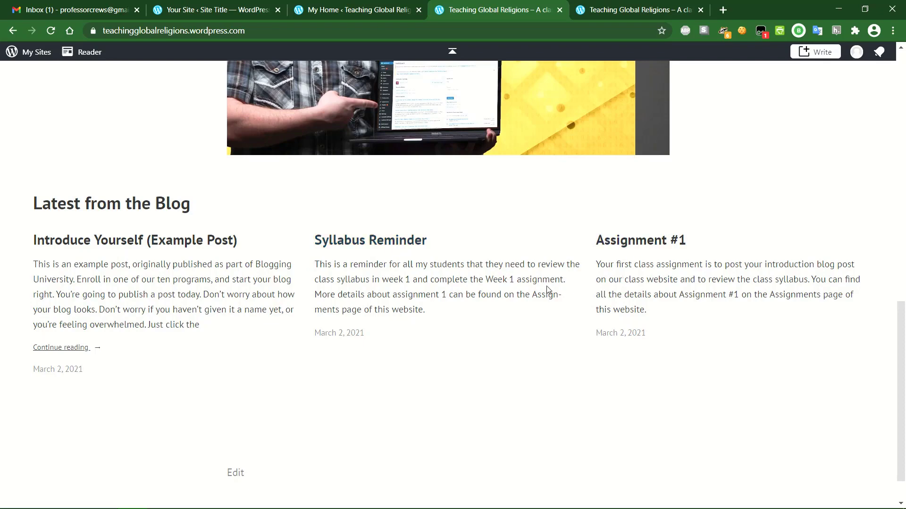
scroll(546, 289, "up", 5)
scroll(545, 287, "up", 1)
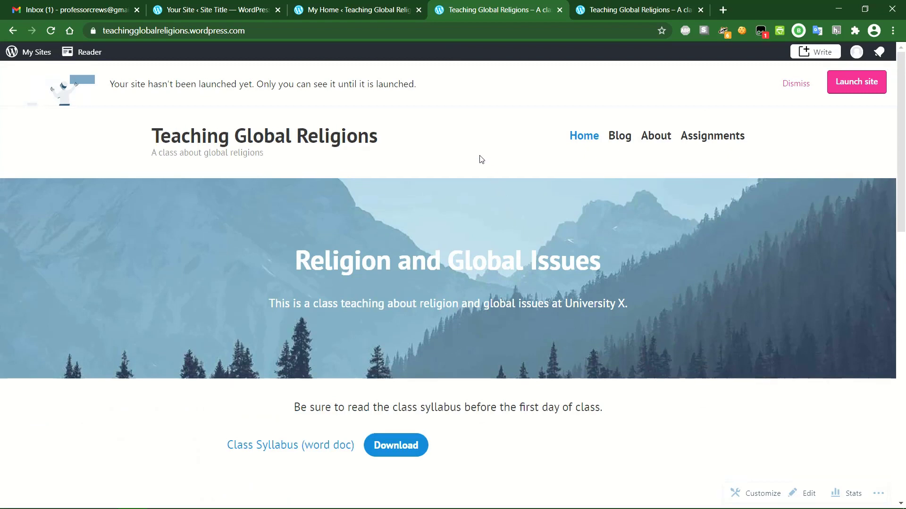
- Launch the site, skipping purchases and keeping the free teachingglobalreligions.wordpress.com address
left_click(843, 86)
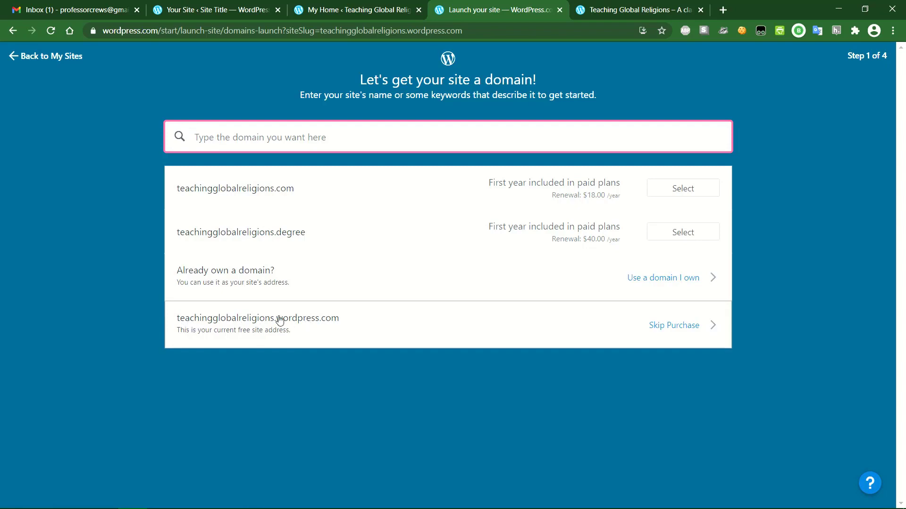
left_click(682, 328)
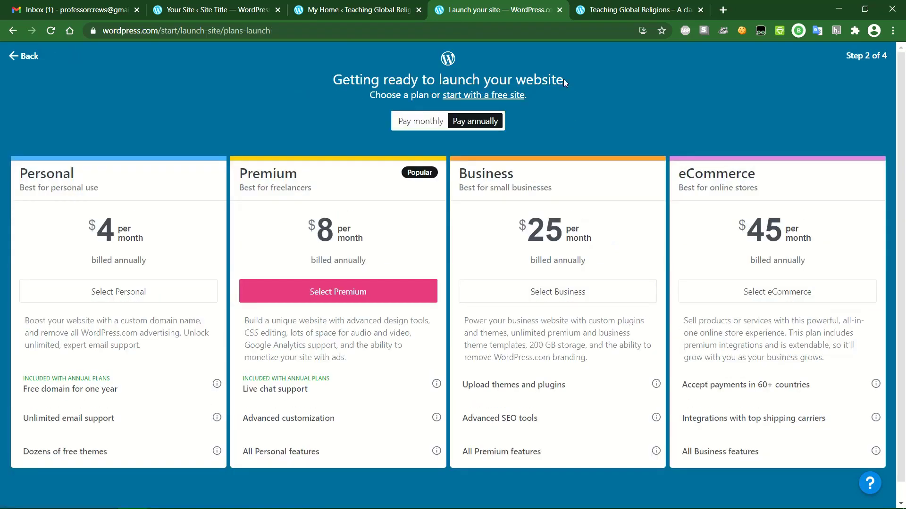
left_click(499, 95)
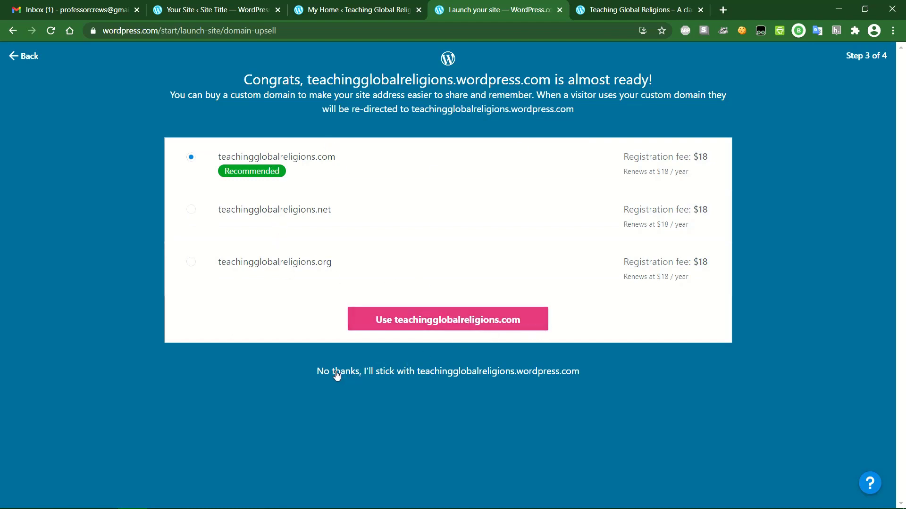
left_click(455, 375)
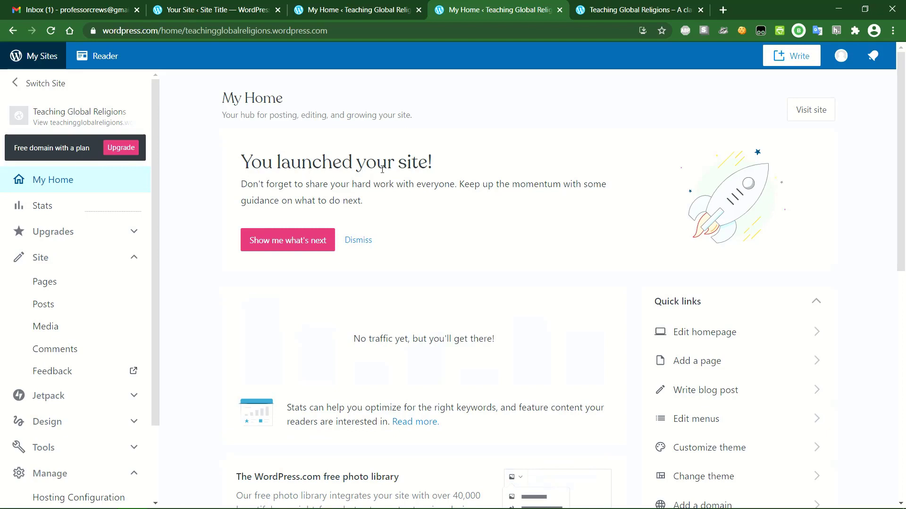
- View the live Teaching Global Religions home page at teachingglobalreligions.wordpress.com from My Home
scroll(382, 169, "down", 2)
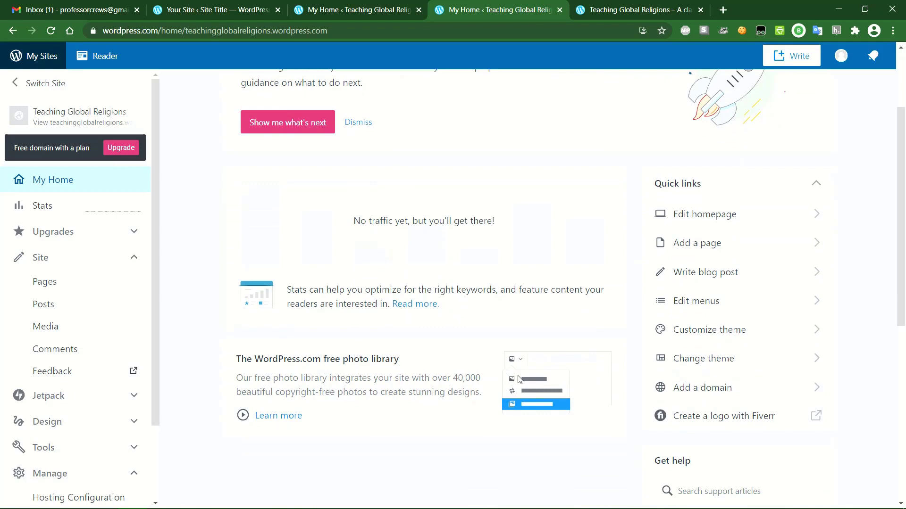
scroll(639, 387, "up", 3)
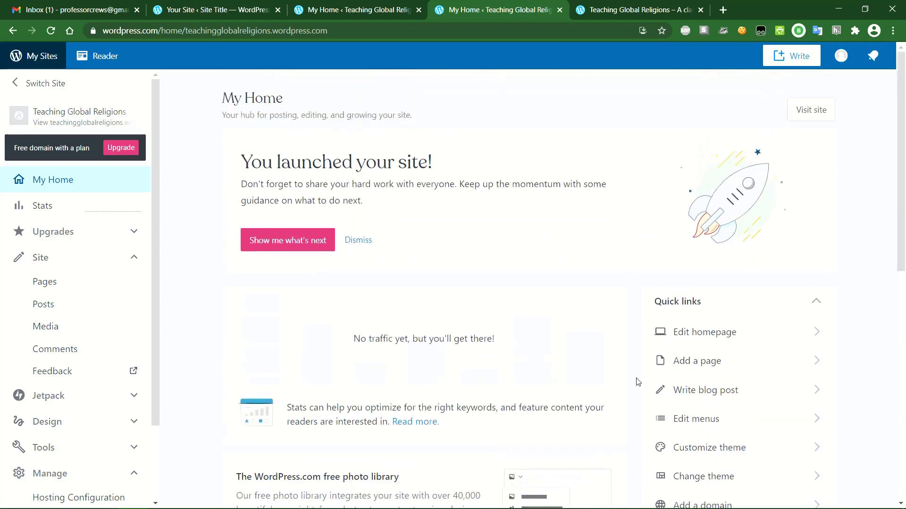
left_click(811, 110)
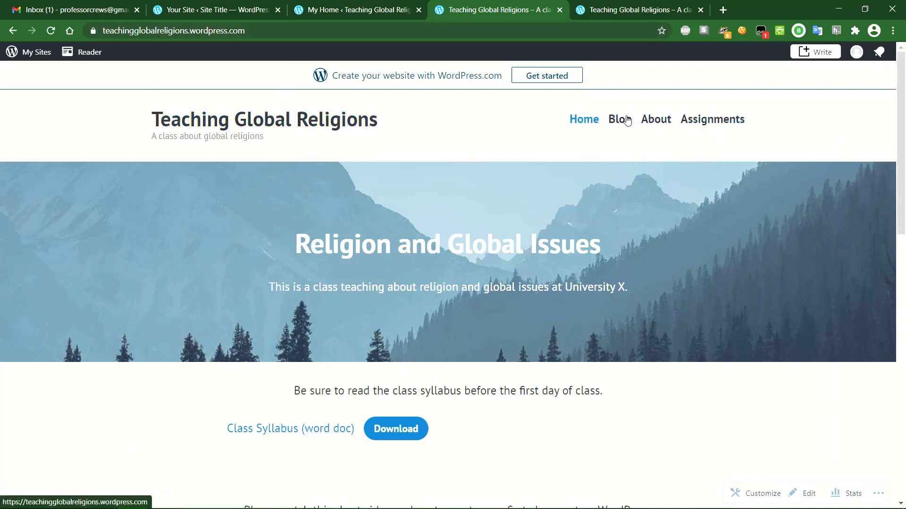
scroll(506, 138, "down", 2)
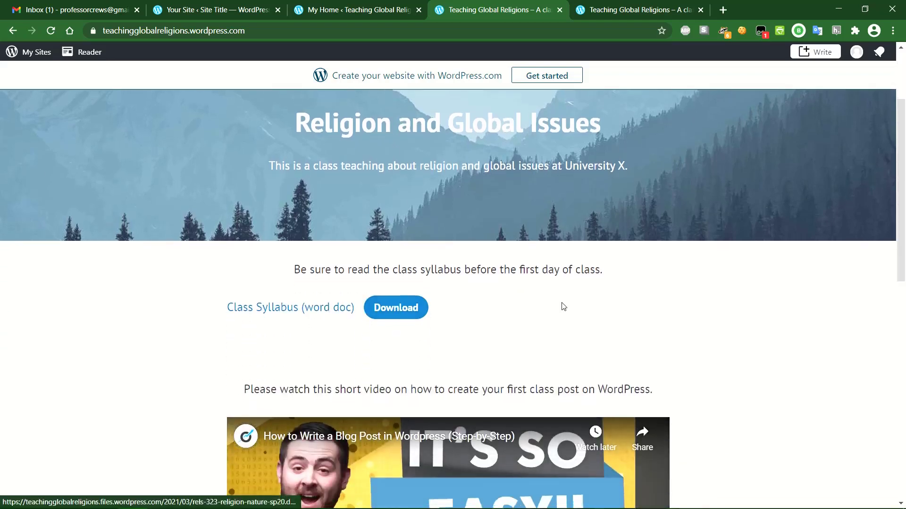
scroll(503, 307, "down", 2)
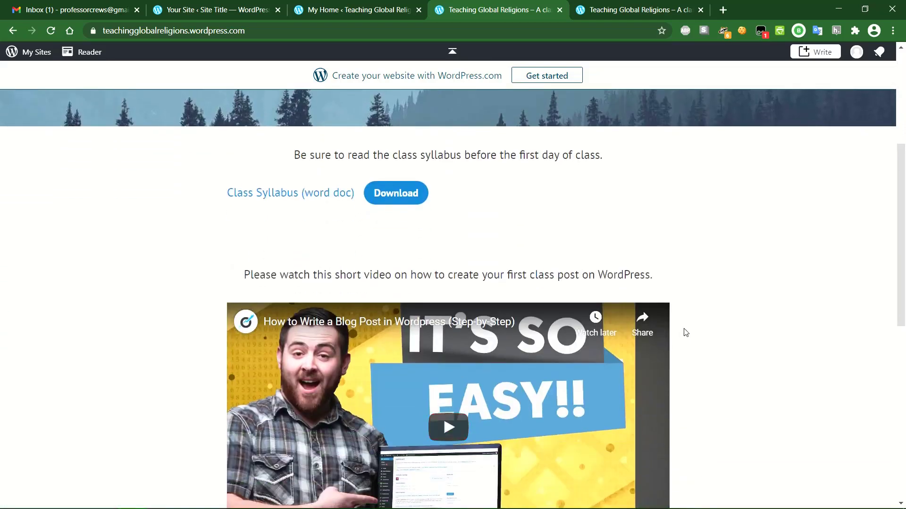
scroll(684, 330, "down", 6)
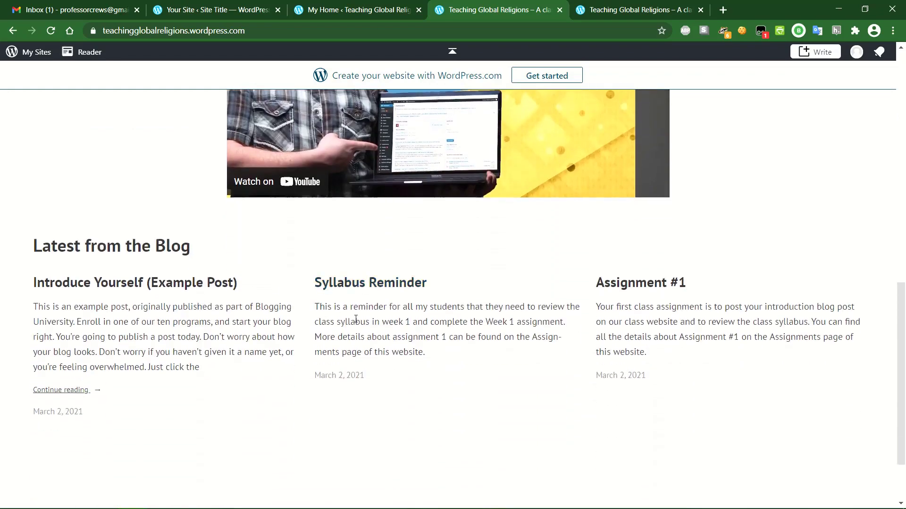
scroll(597, 289, "down", 2)
scroll(597, 289, "down", 1)
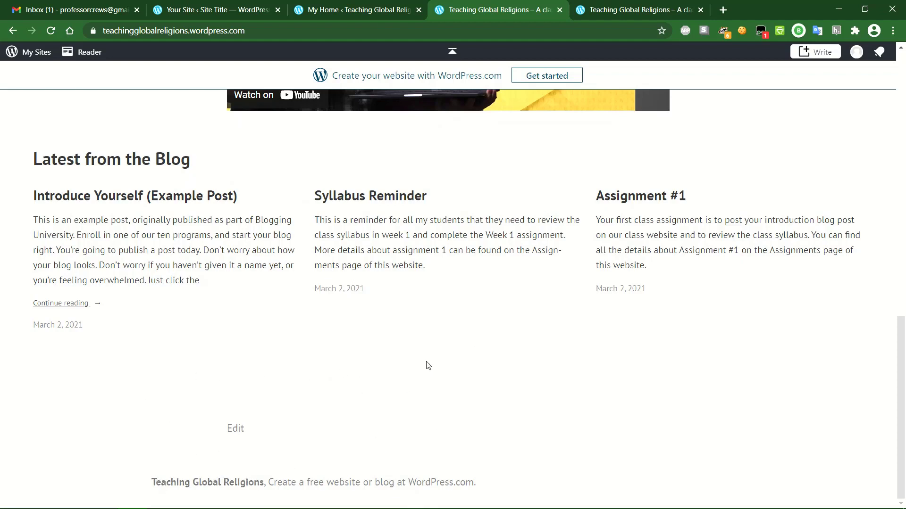
scroll(427, 365, "up", 20)
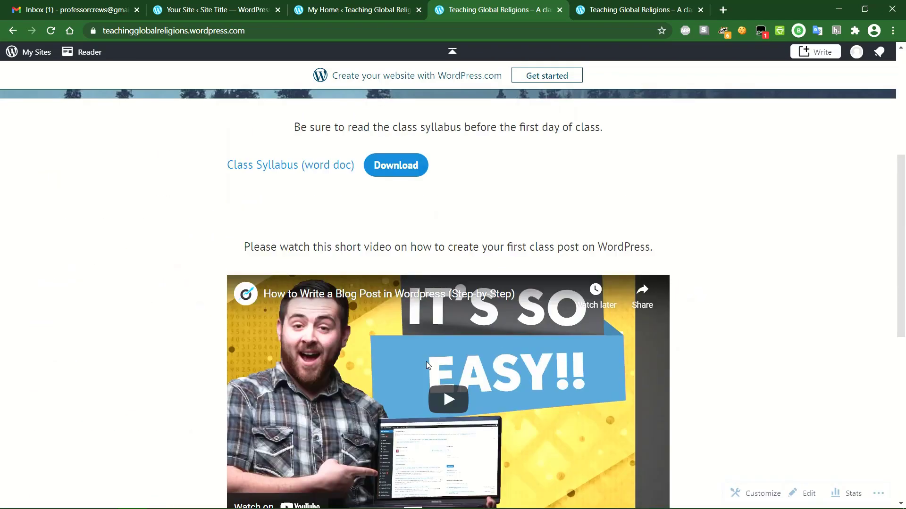